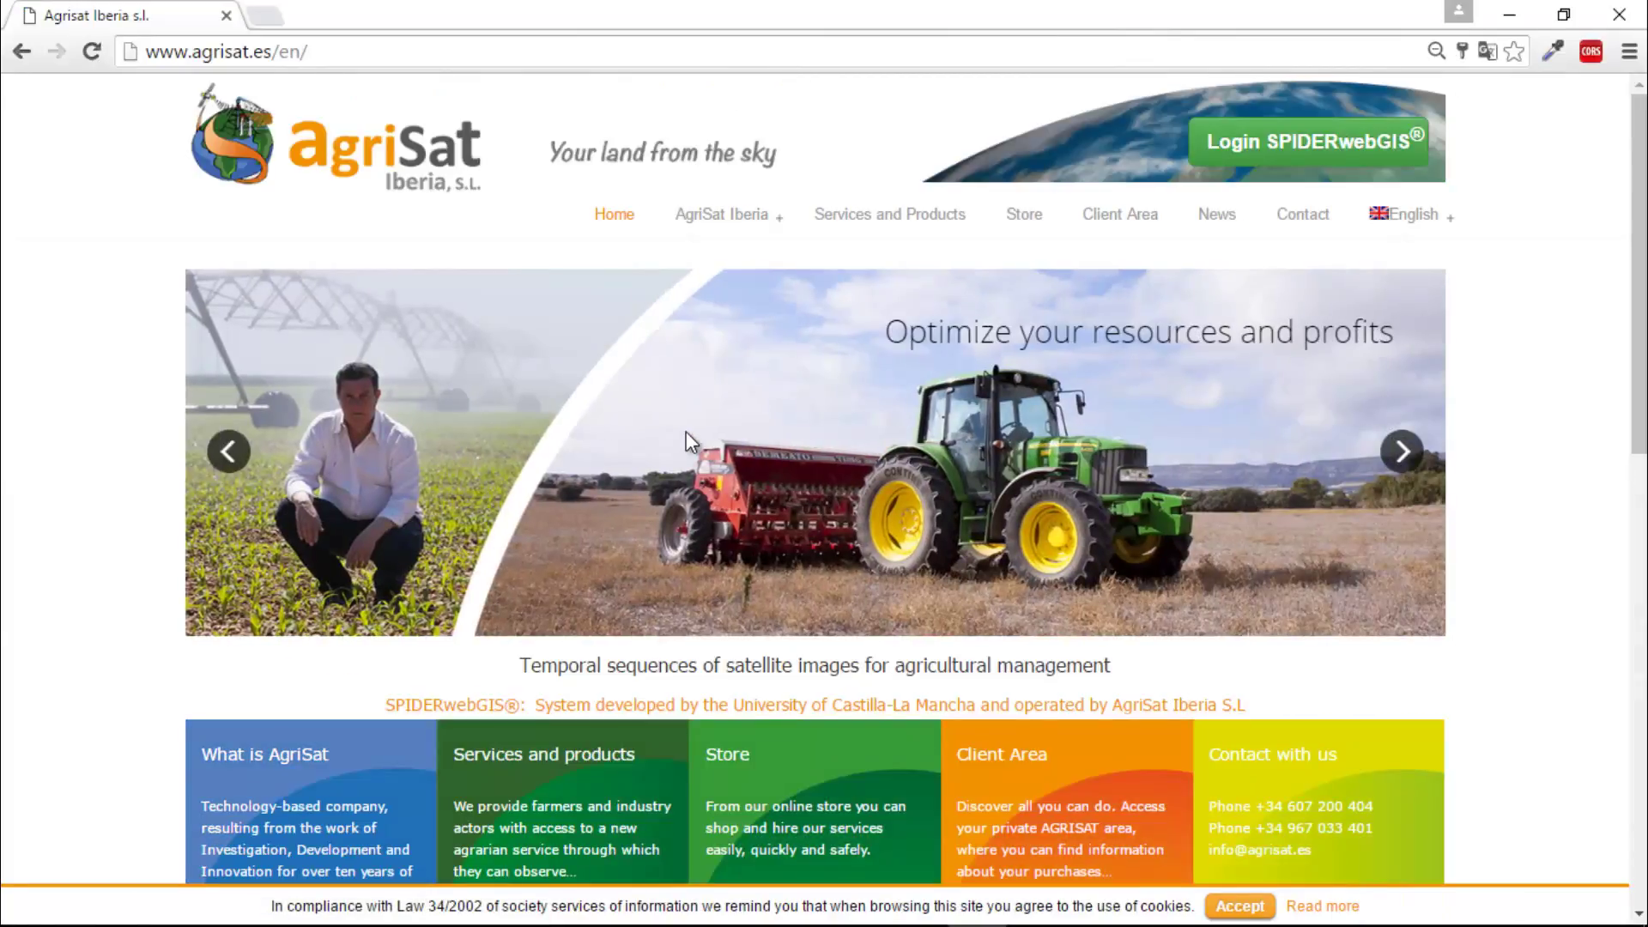
Step: Sign in to SPIDERwebGIS with the demo account's username and password
{"action": "left_click", "coordinate": [1360, 146]}
{"action": "left_click_drag", "start_coordinate": [780, 174], "coordinate": [649, 190]}
{"action": "type", "text": "SIPDER"}
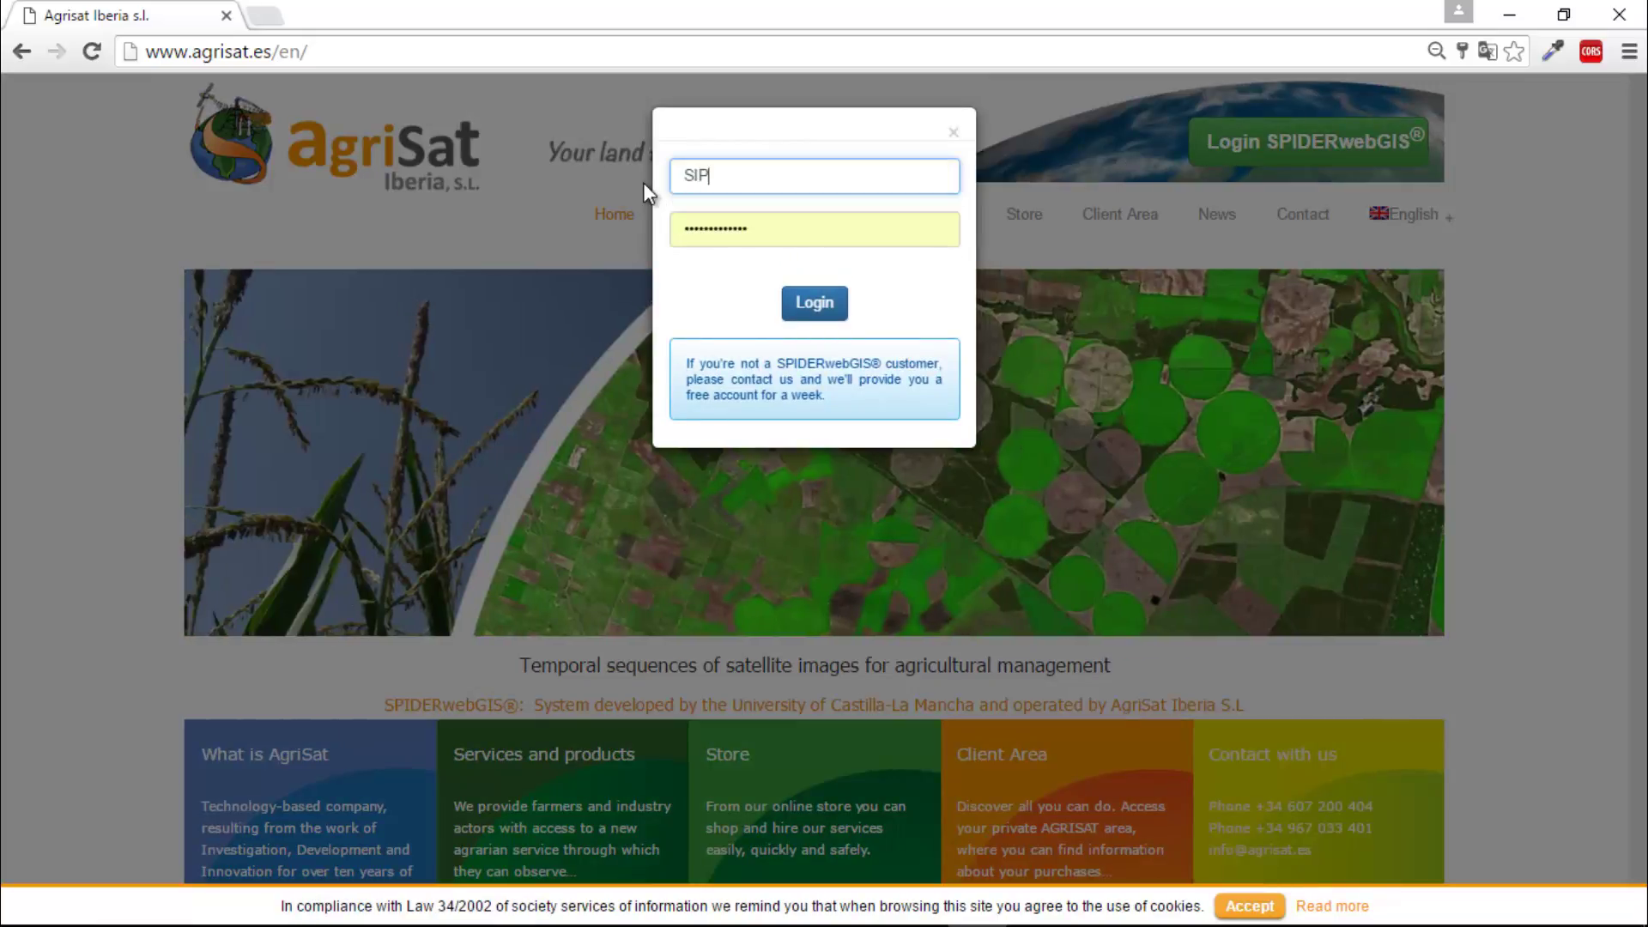
{"action": "double_click", "coordinate": [795, 230]}
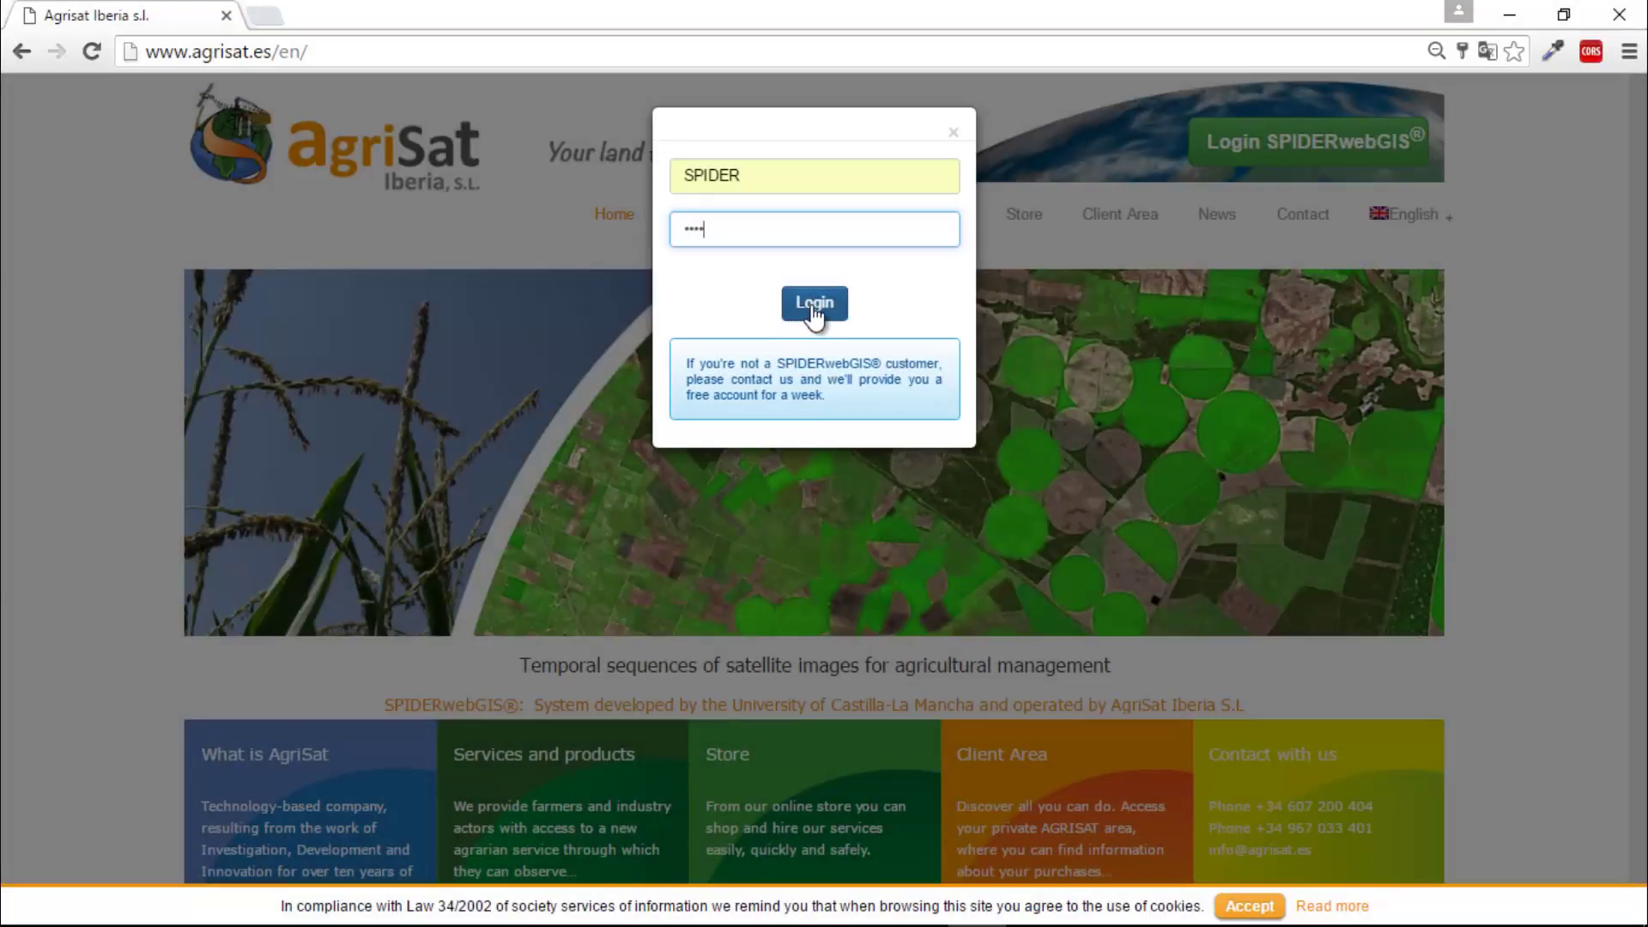
{"action": "left_click", "coordinate": [813, 306]}
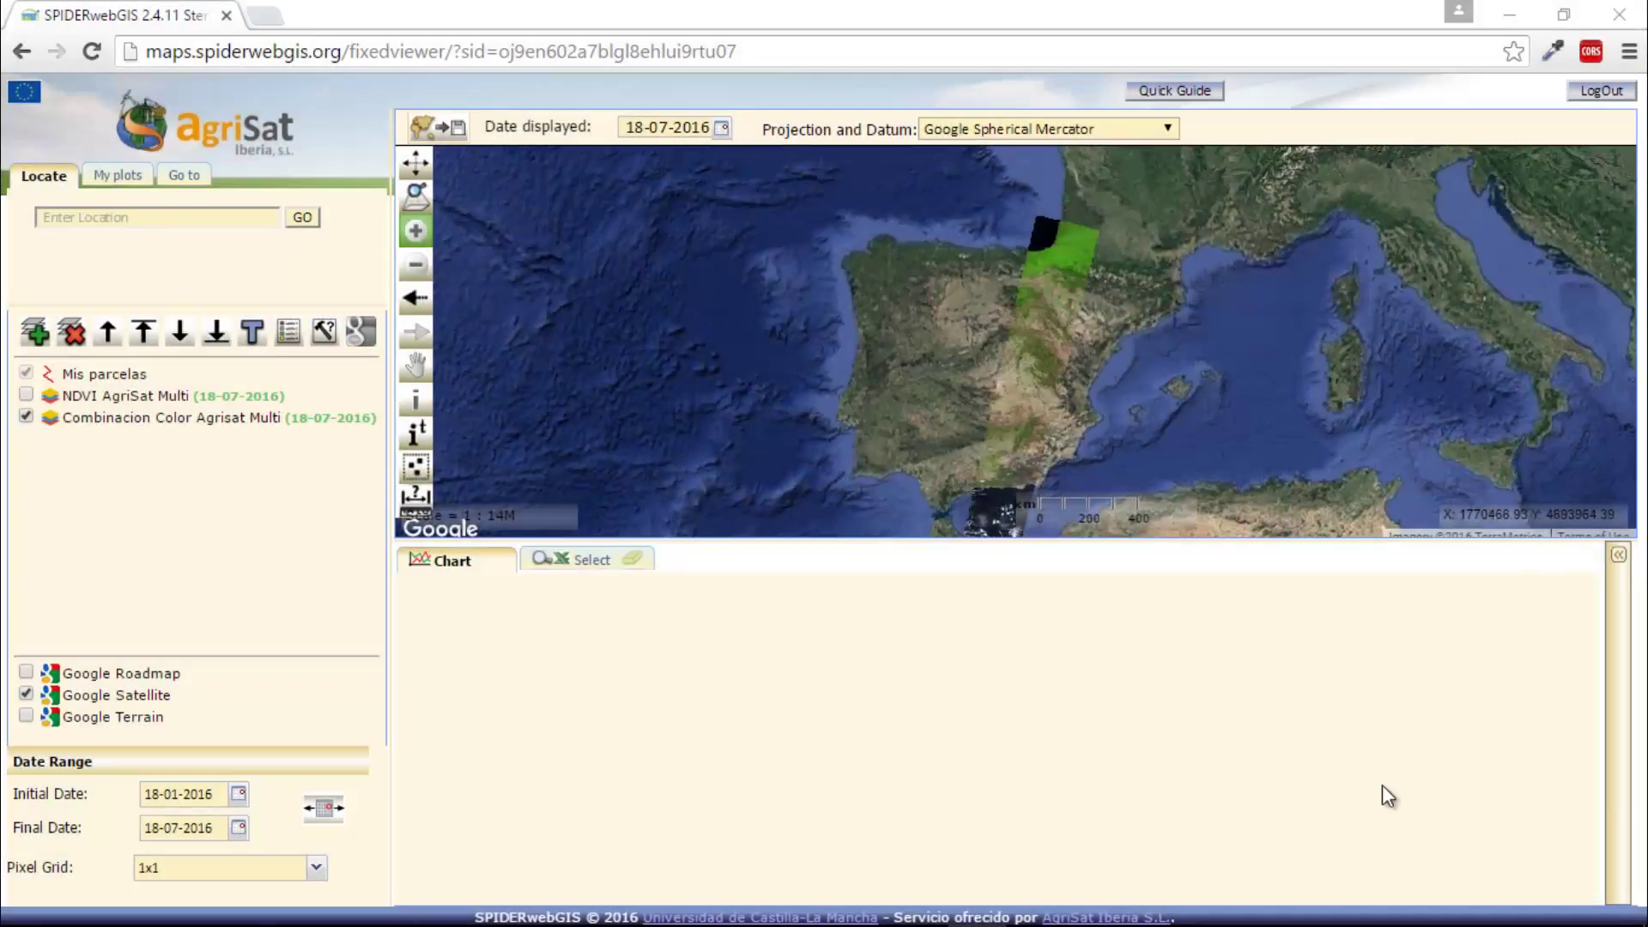
{"action": "left_click", "coordinate": [1599, 95]}
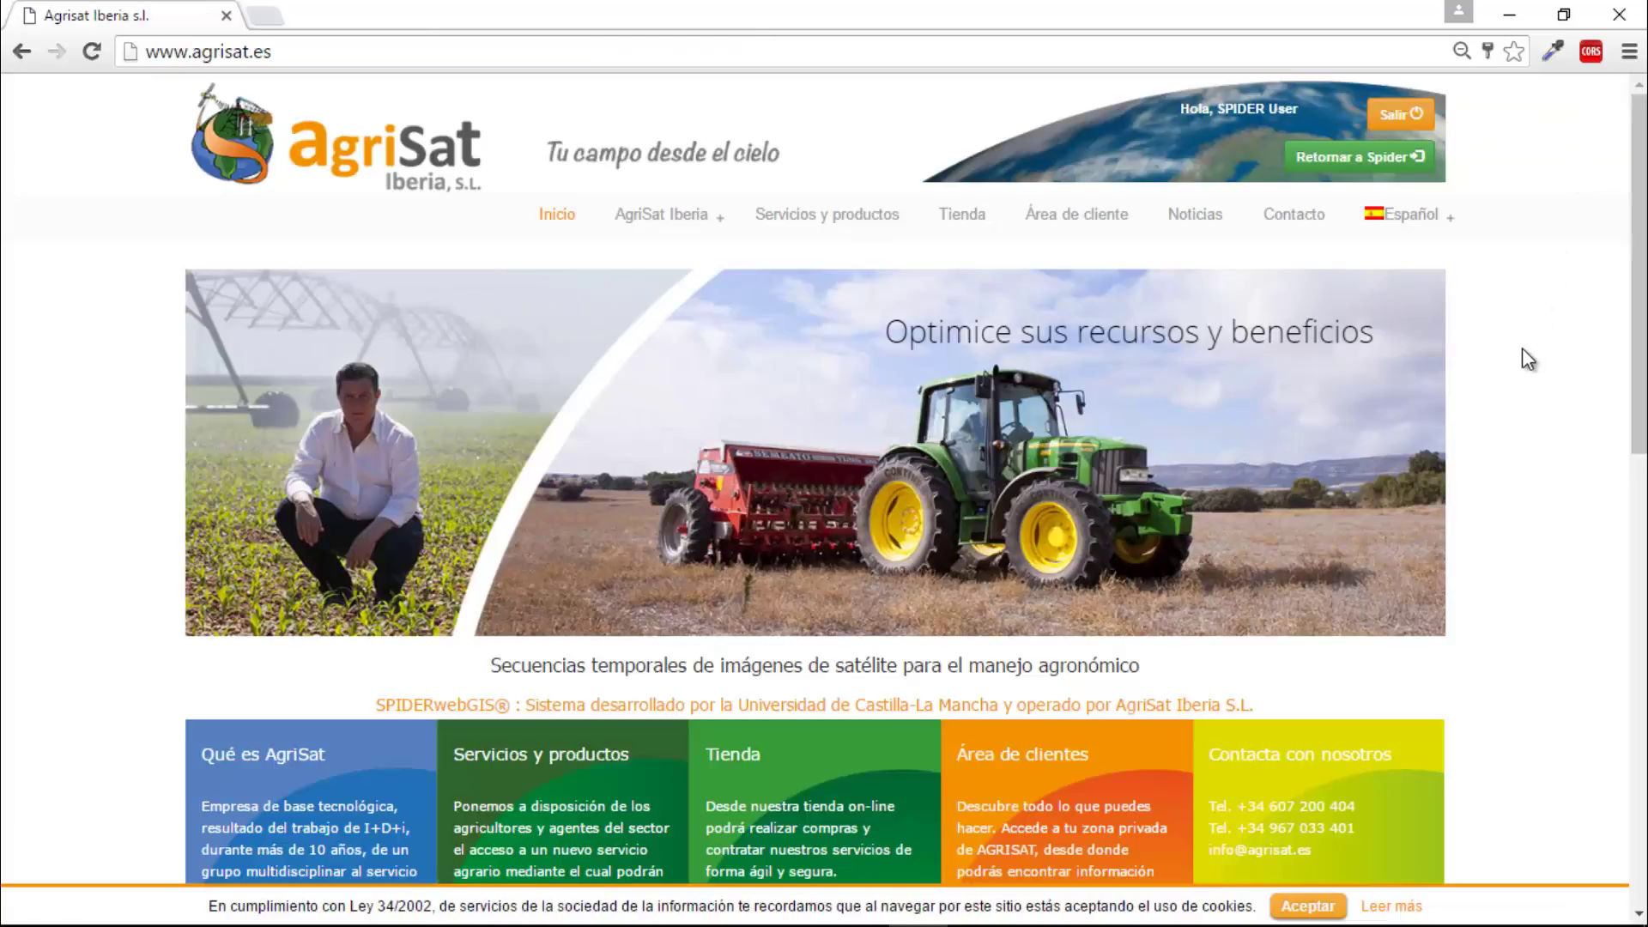
{"action": "left_click", "coordinate": [1369, 160]}
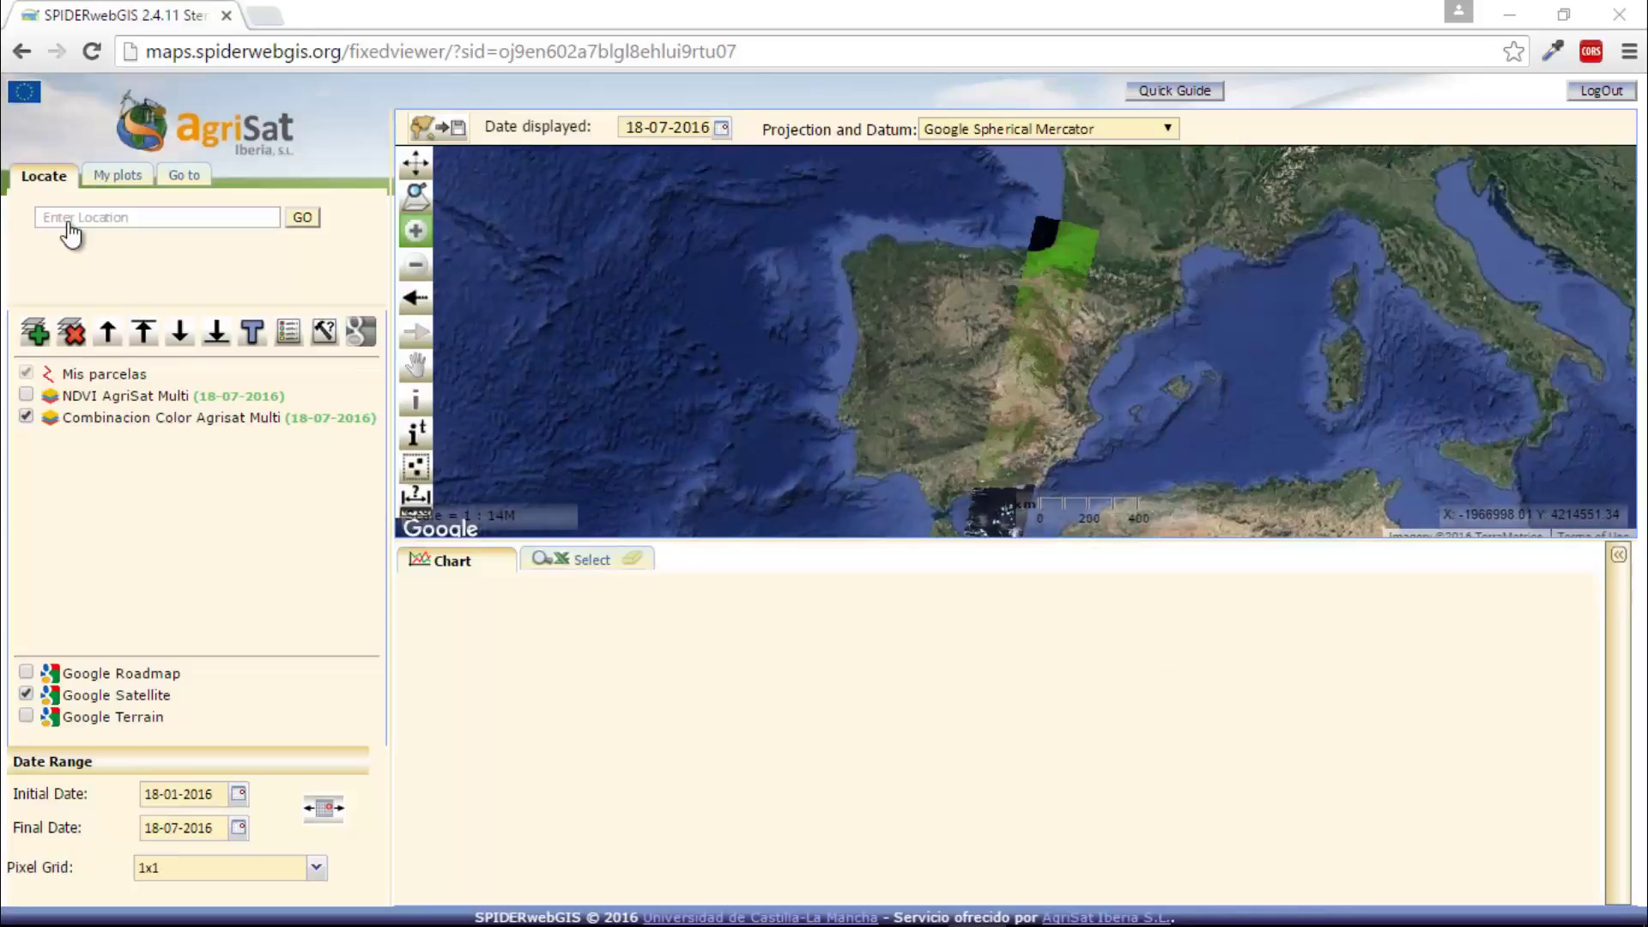
Step: Locate ALBACETE by name and centre the map on Albacete, Spain
{"action": "left_click", "coordinate": [82, 224]}
{"action": "type", "text": "ALBACETE"}
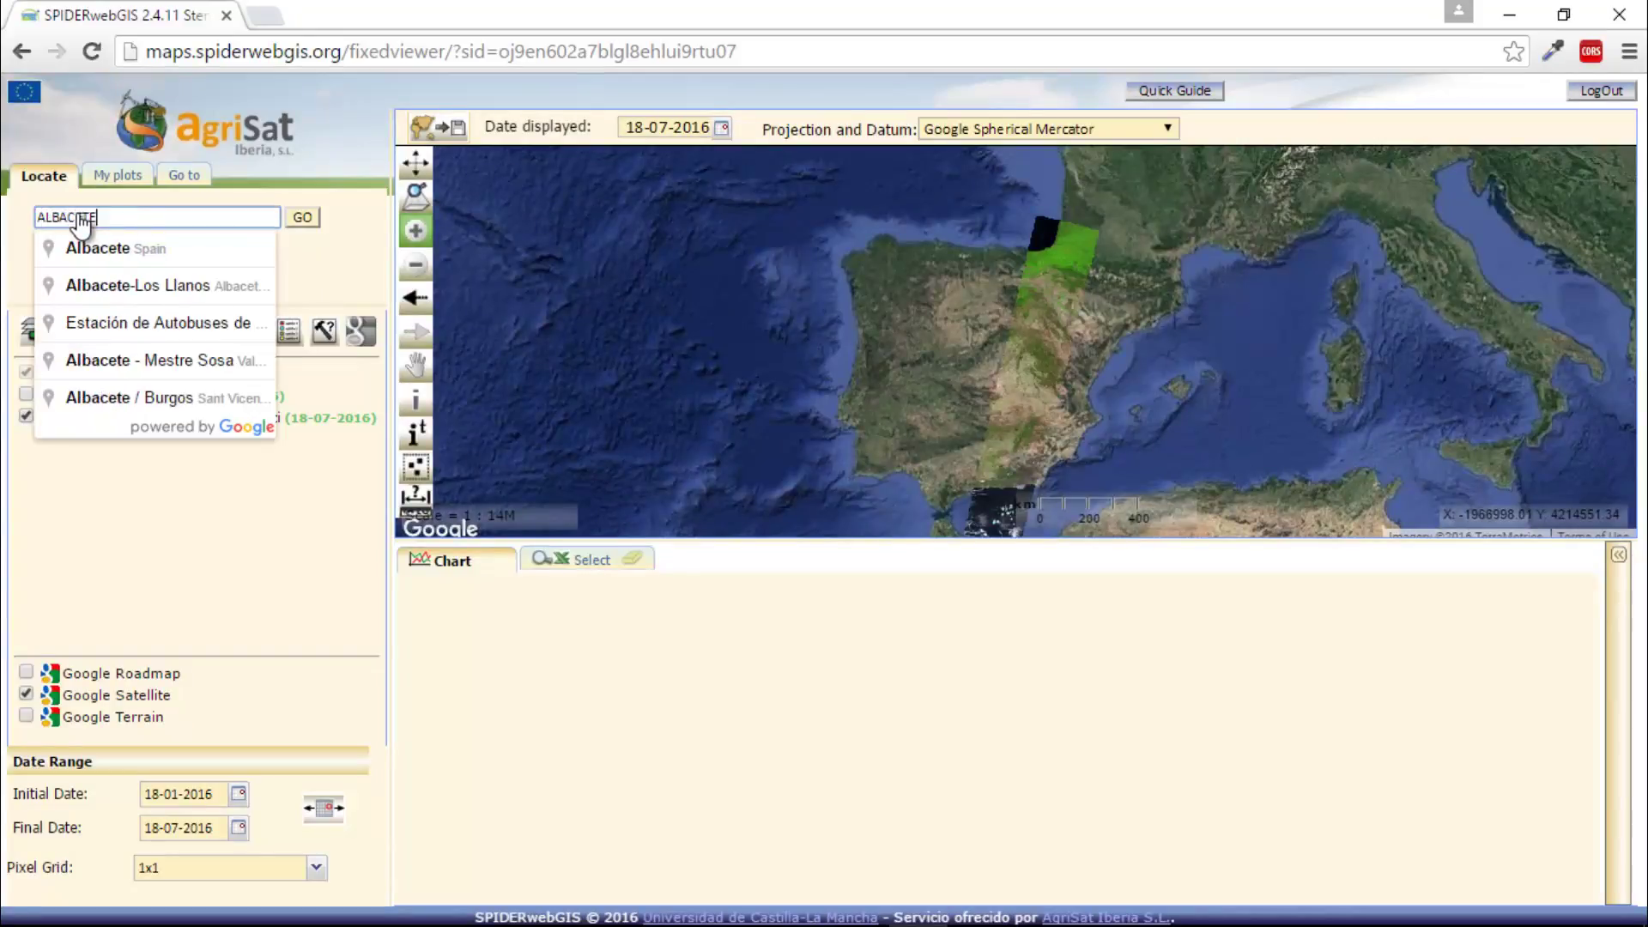
{"action": "left_click", "coordinate": [126, 252]}
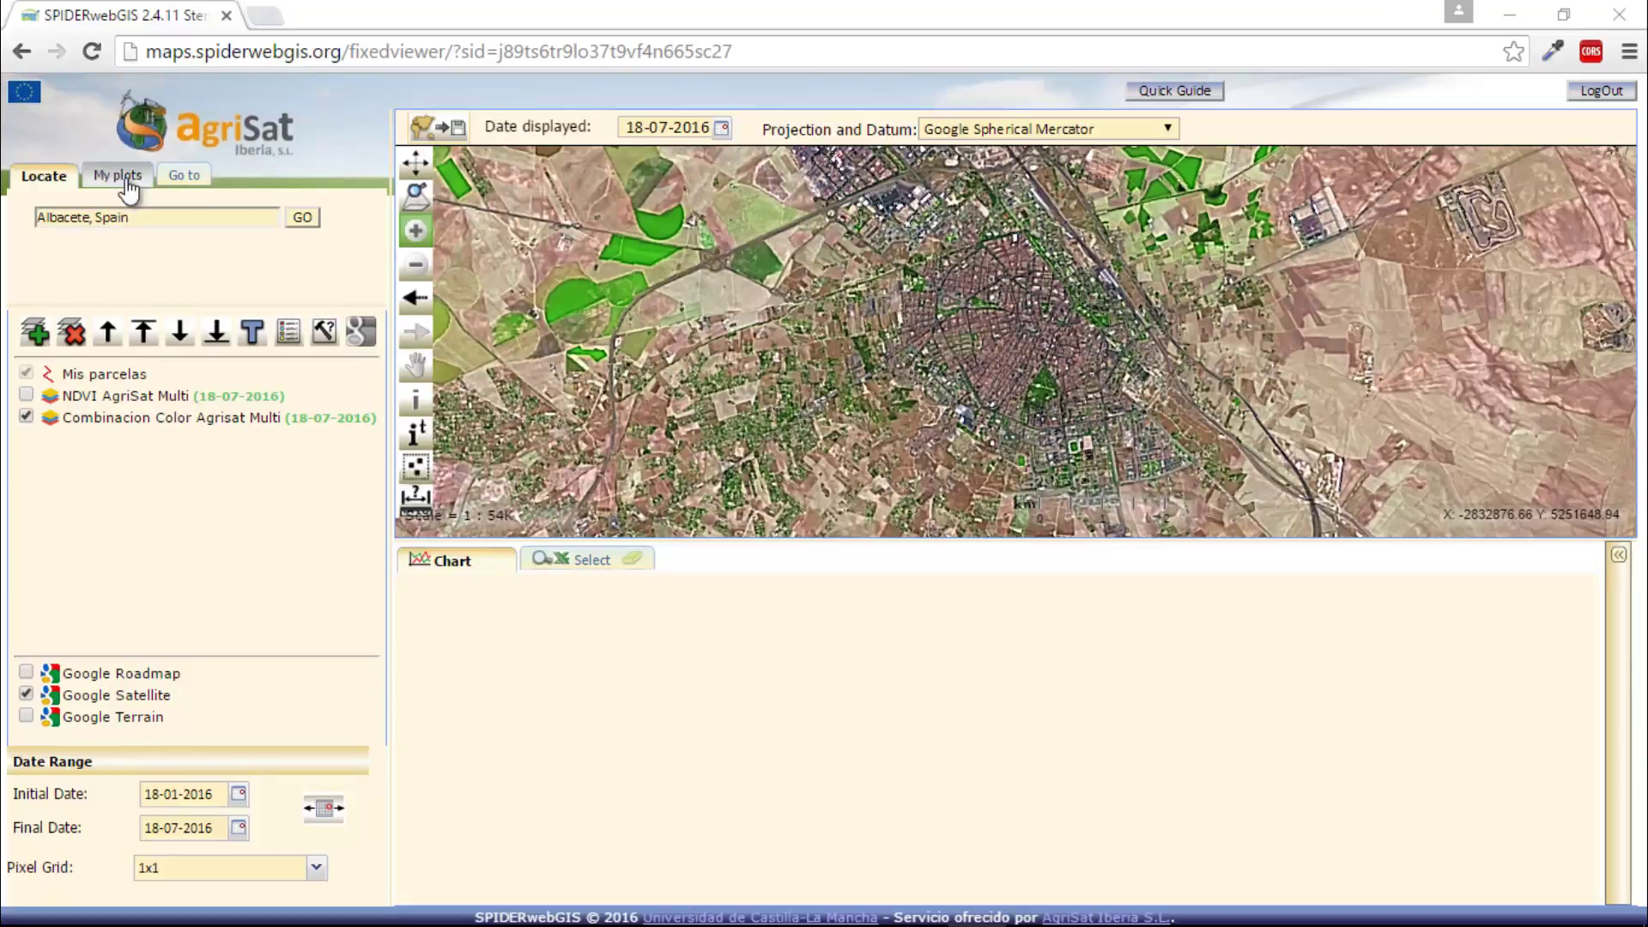
Step: In My plots choose province ALBACETE, municipality LA GINETA and farm EL ZURRON
{"action": "left_click", "coordinate": [100, 178]}
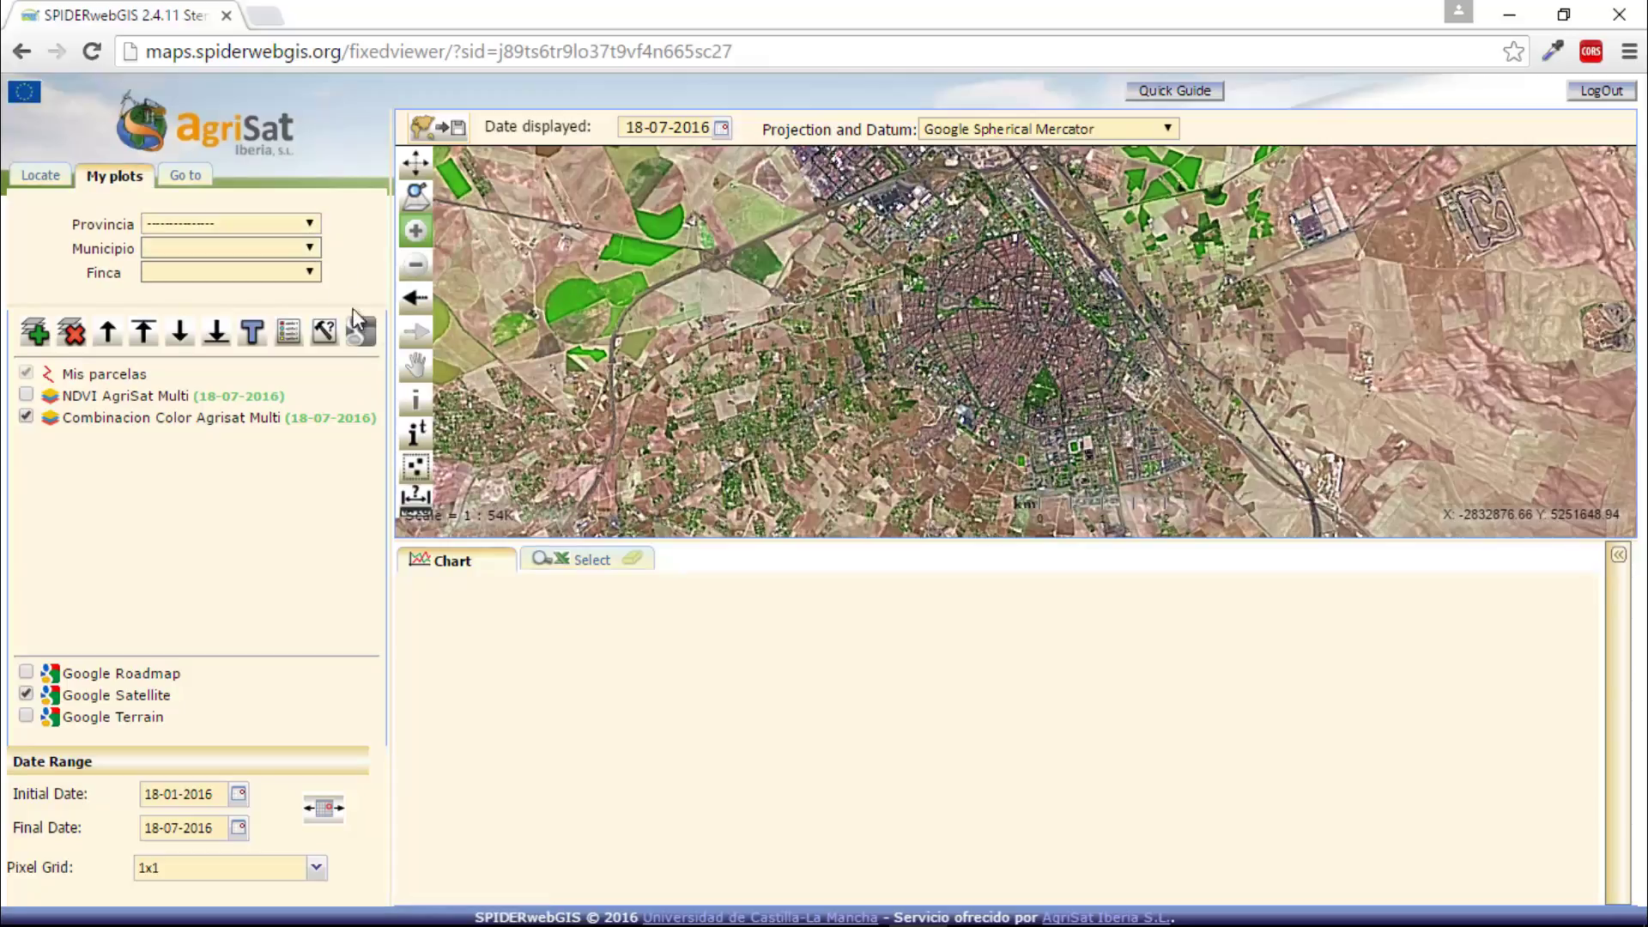
{"action": "left_click", "coordinate": [311, 225]}
{"action": "left_click", "coordinate": [275, 256]}
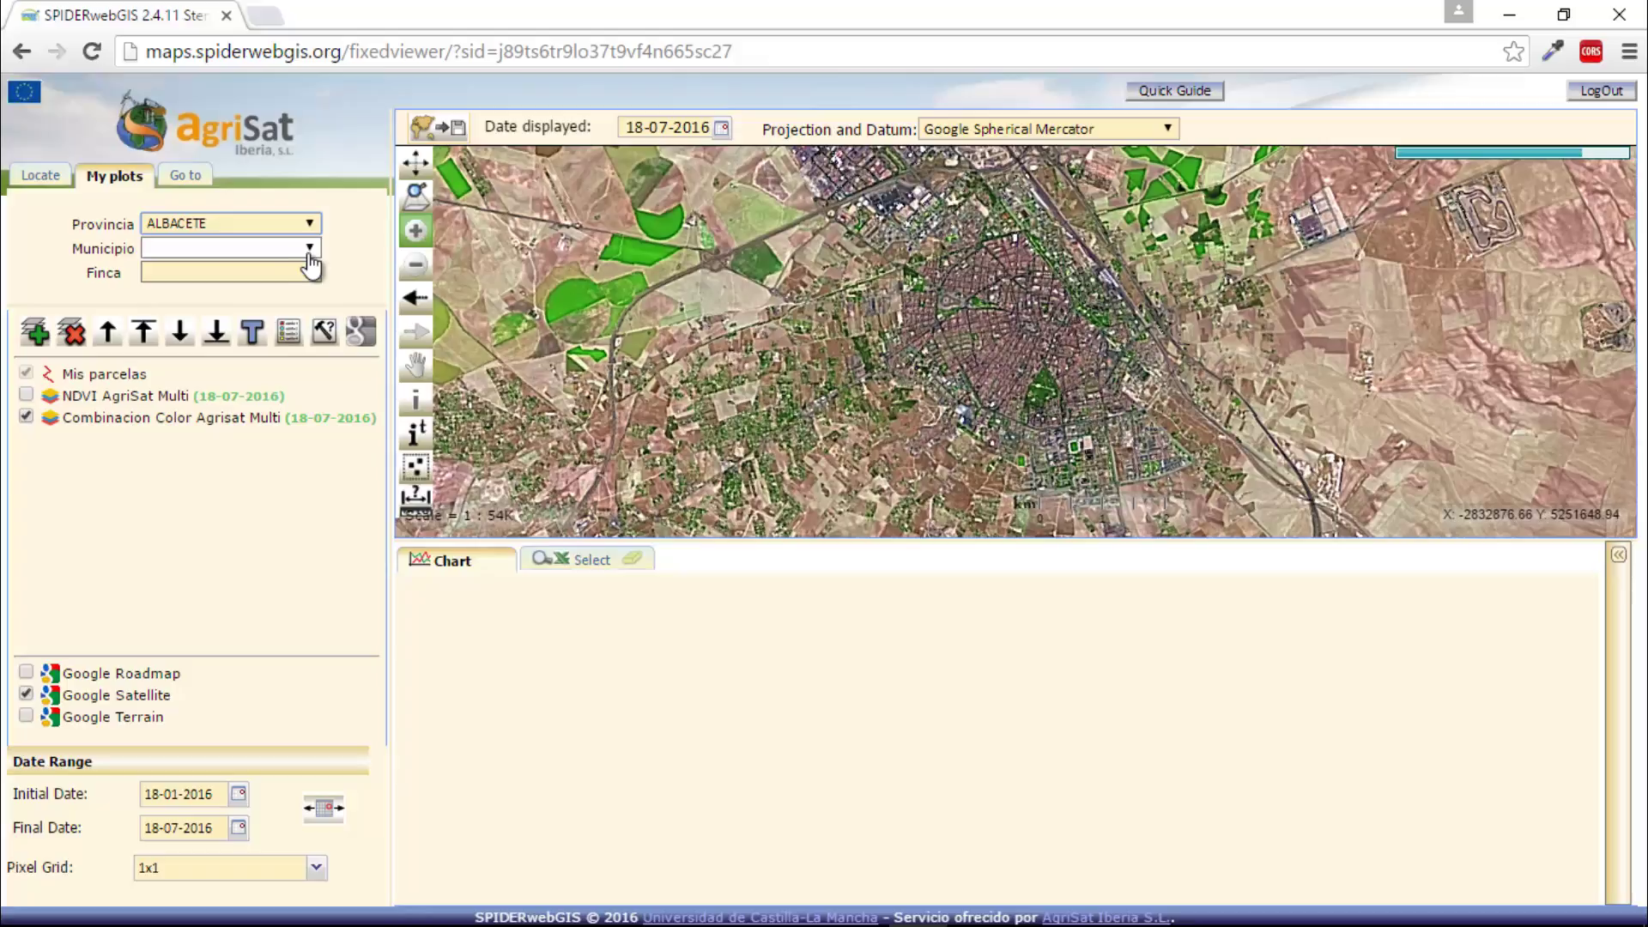
{"action": "left_click", "coordinate": [310, 249]}
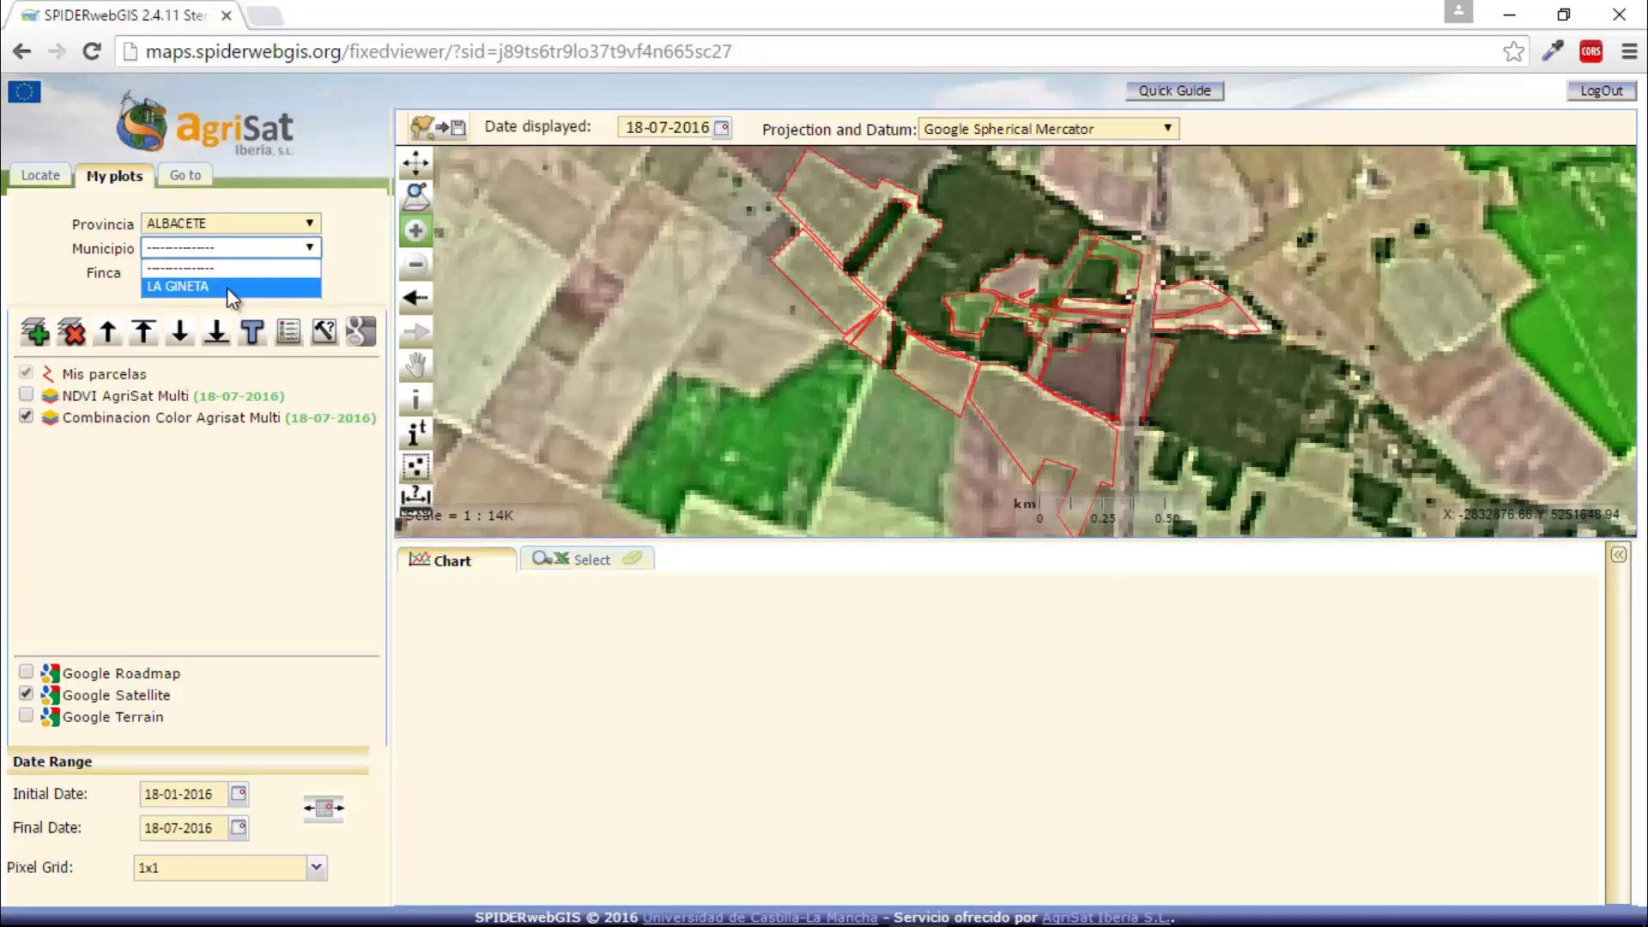
{"action": "left_click", "coordinate": [226, 286]}
{"action": "left_click", "coordinate": [311, 273]}
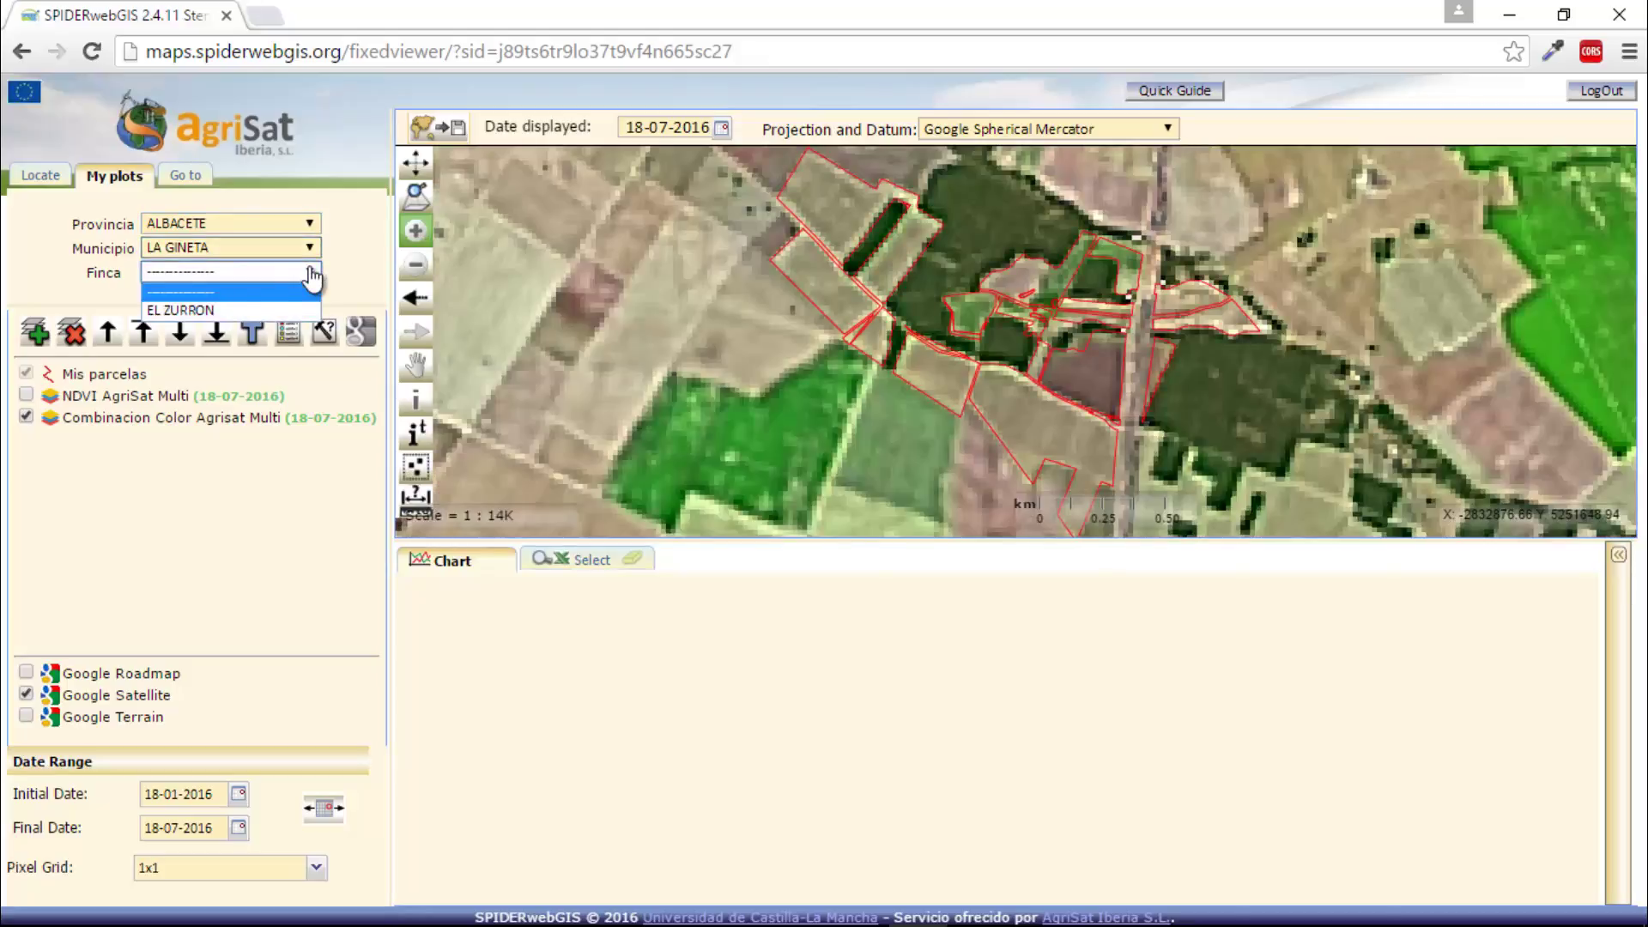
{"action": "left_click", "coordinate": [241, 306]}
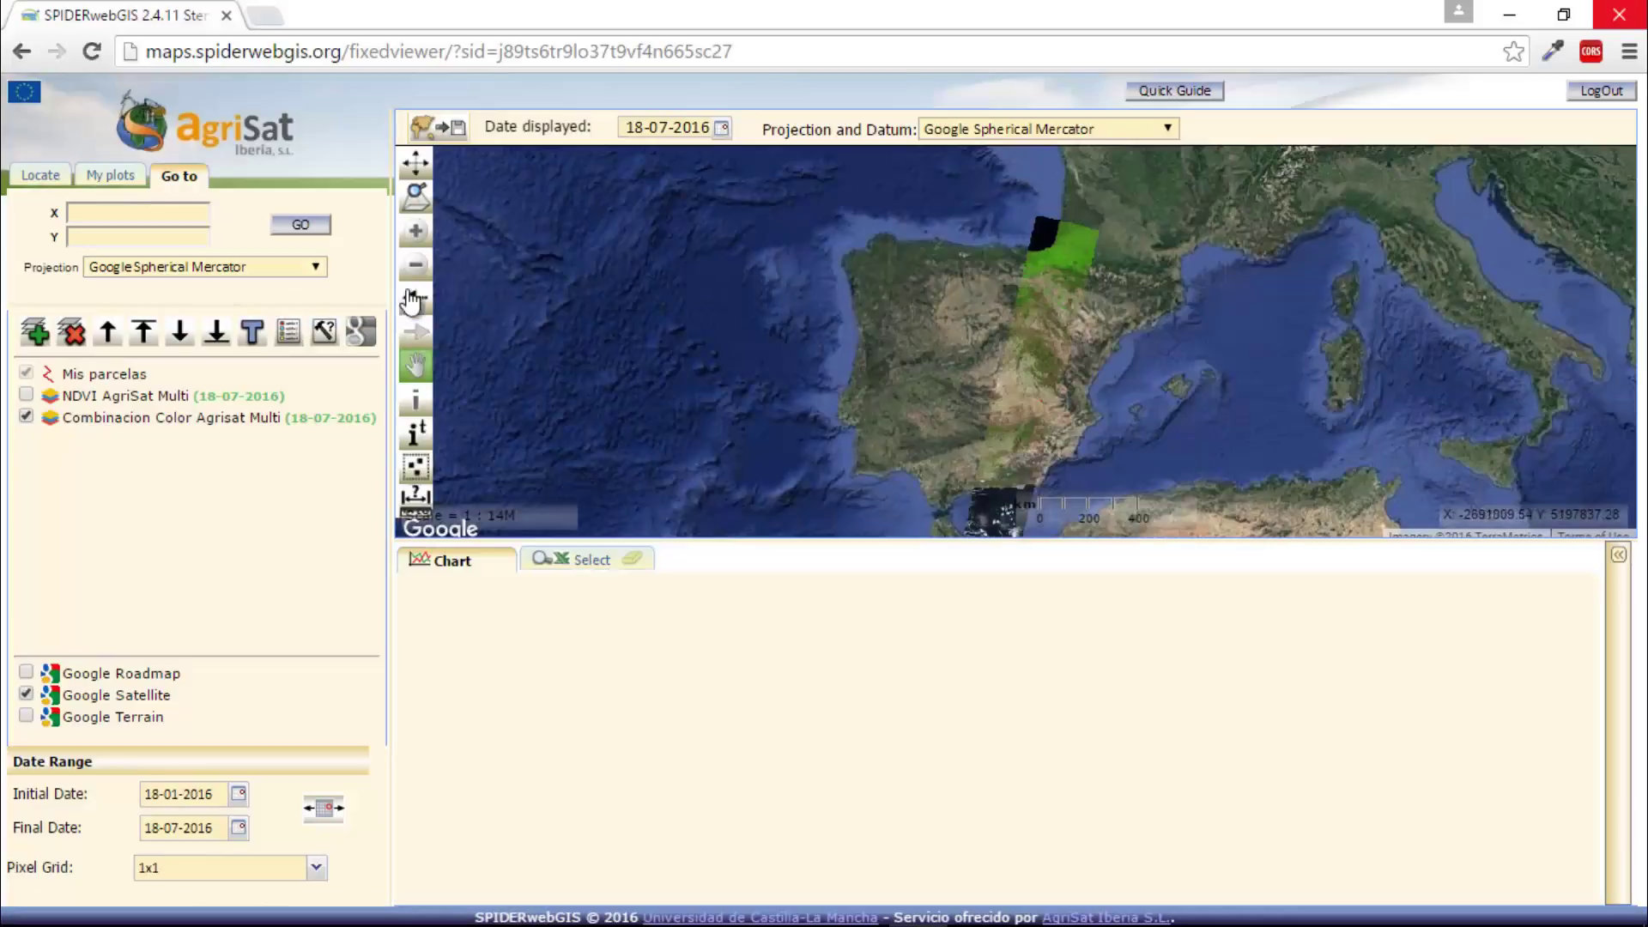
Step: Box-zoom repeatedly from central Spain down to about 1:3386 scale
{"action": "left_click", "coordinate": [416, 230]}
{"action": "left_click_drag", "start_coordinate": [993, 356], "coordinate": [1090, 403]}
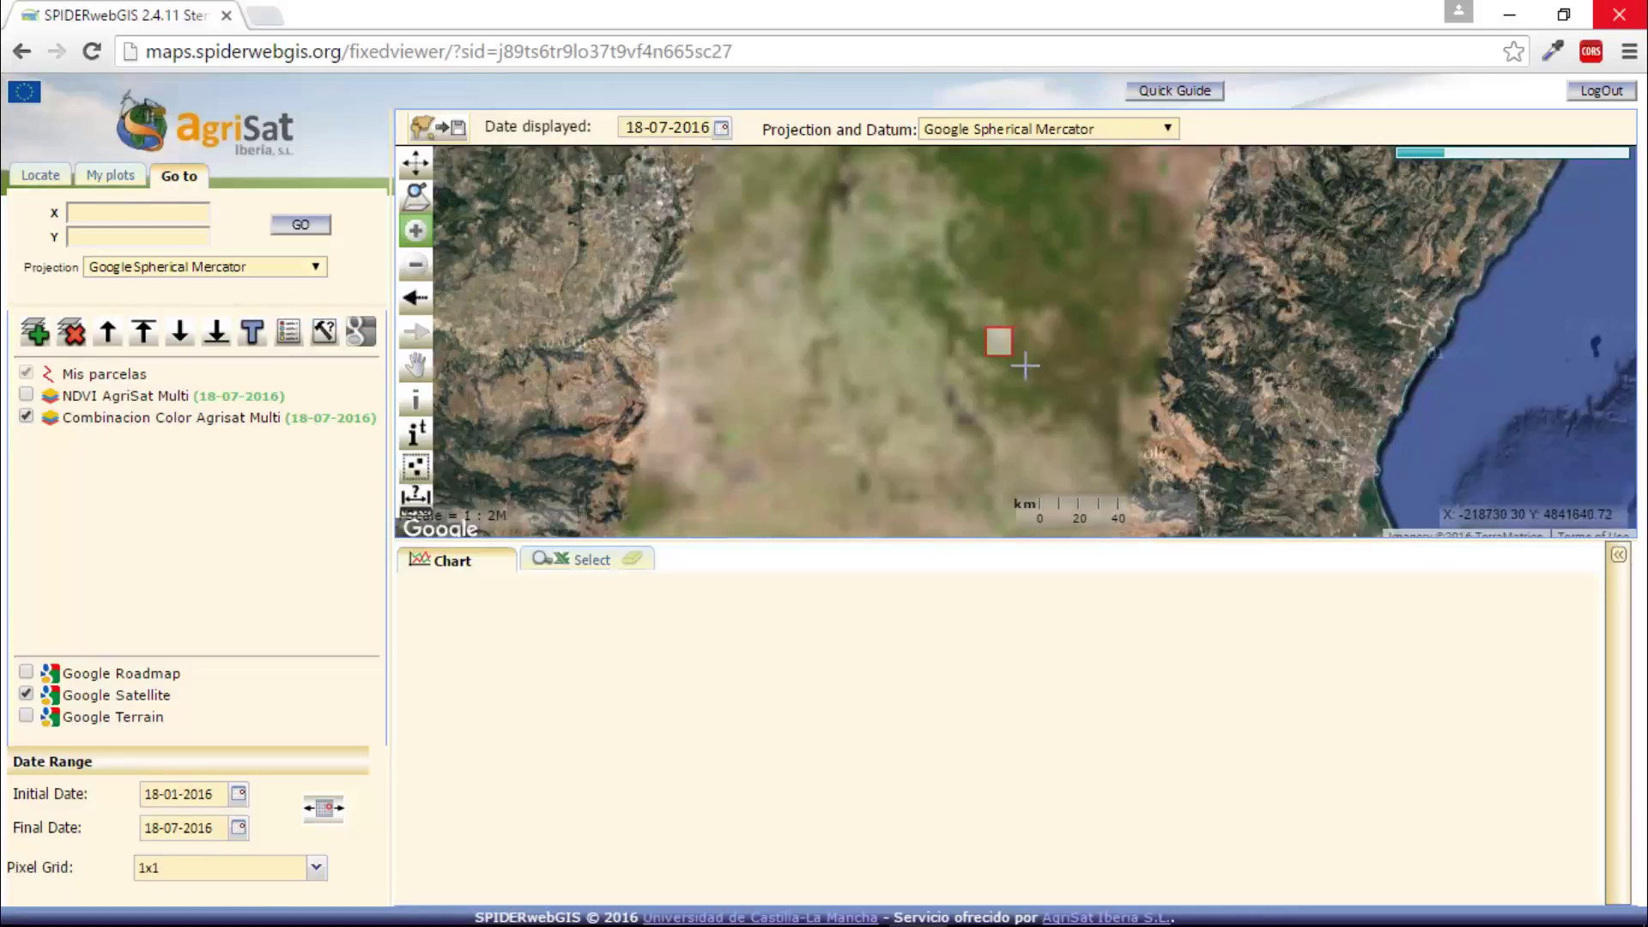
{"action": "left_click_drag", "start_coordinate": [897, 323], "coordinate": [979, 404]}
{"action": "left_click_drag", "start_coordinate": [814, 301], "coordinate": [900, 422]}
{"action": "left_click_drag", "start_coordinate": [807, 342], "coordinate": [903, 427]}
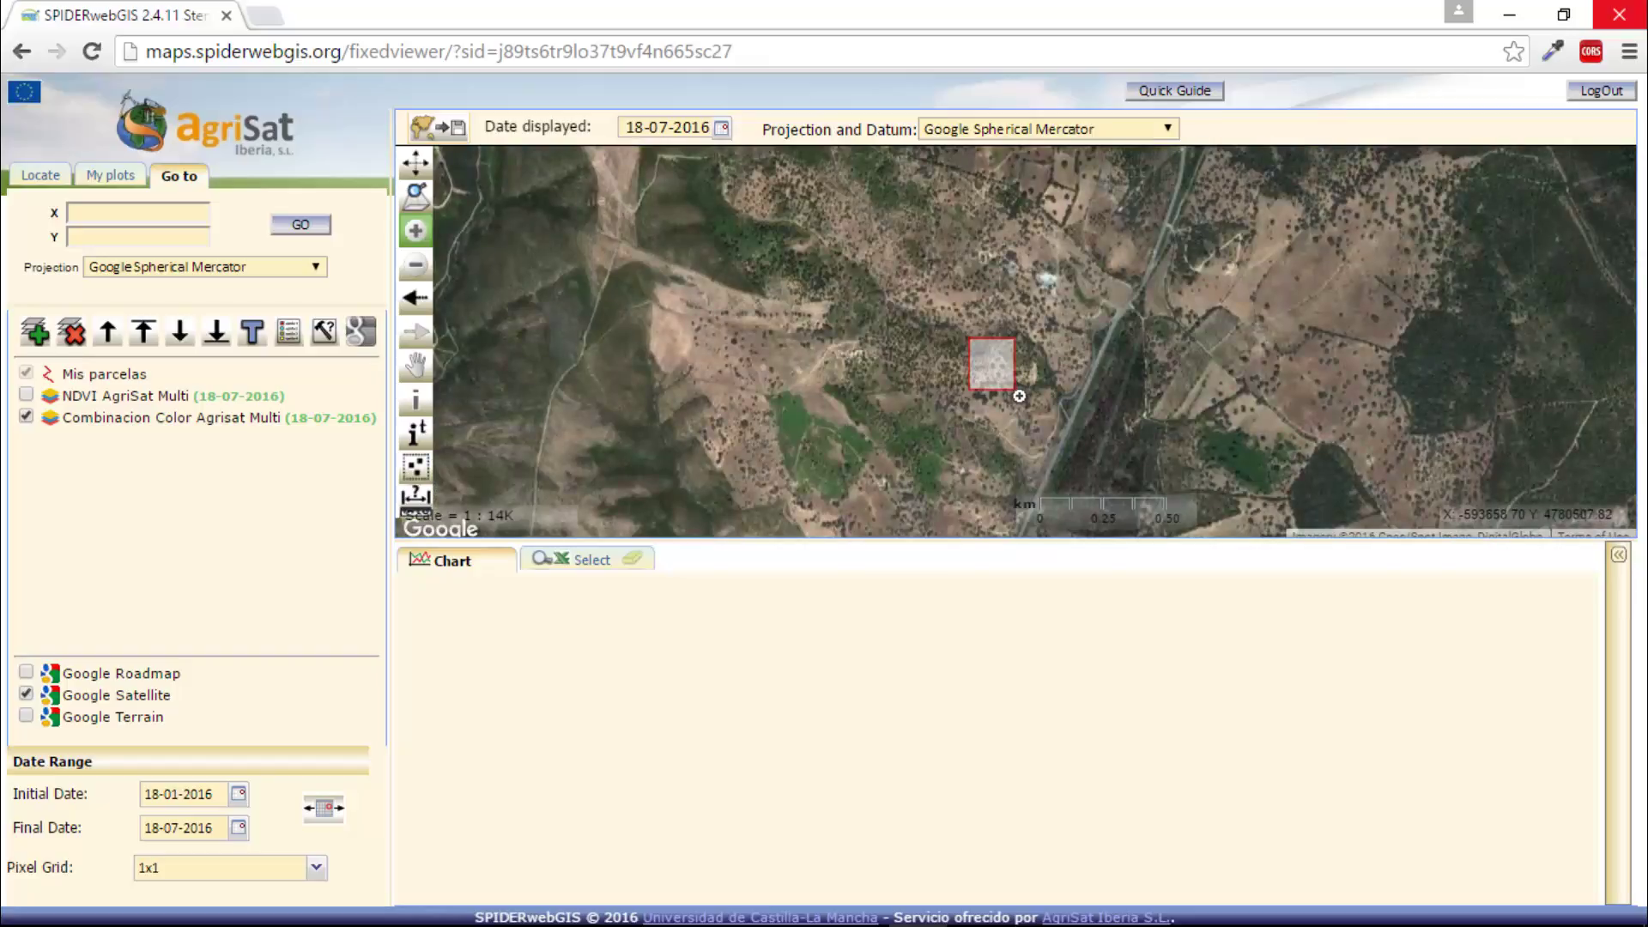
{"action": "left_click_drag", "start_coordinate": [1082, 450], "coordinate": [910, 248]}
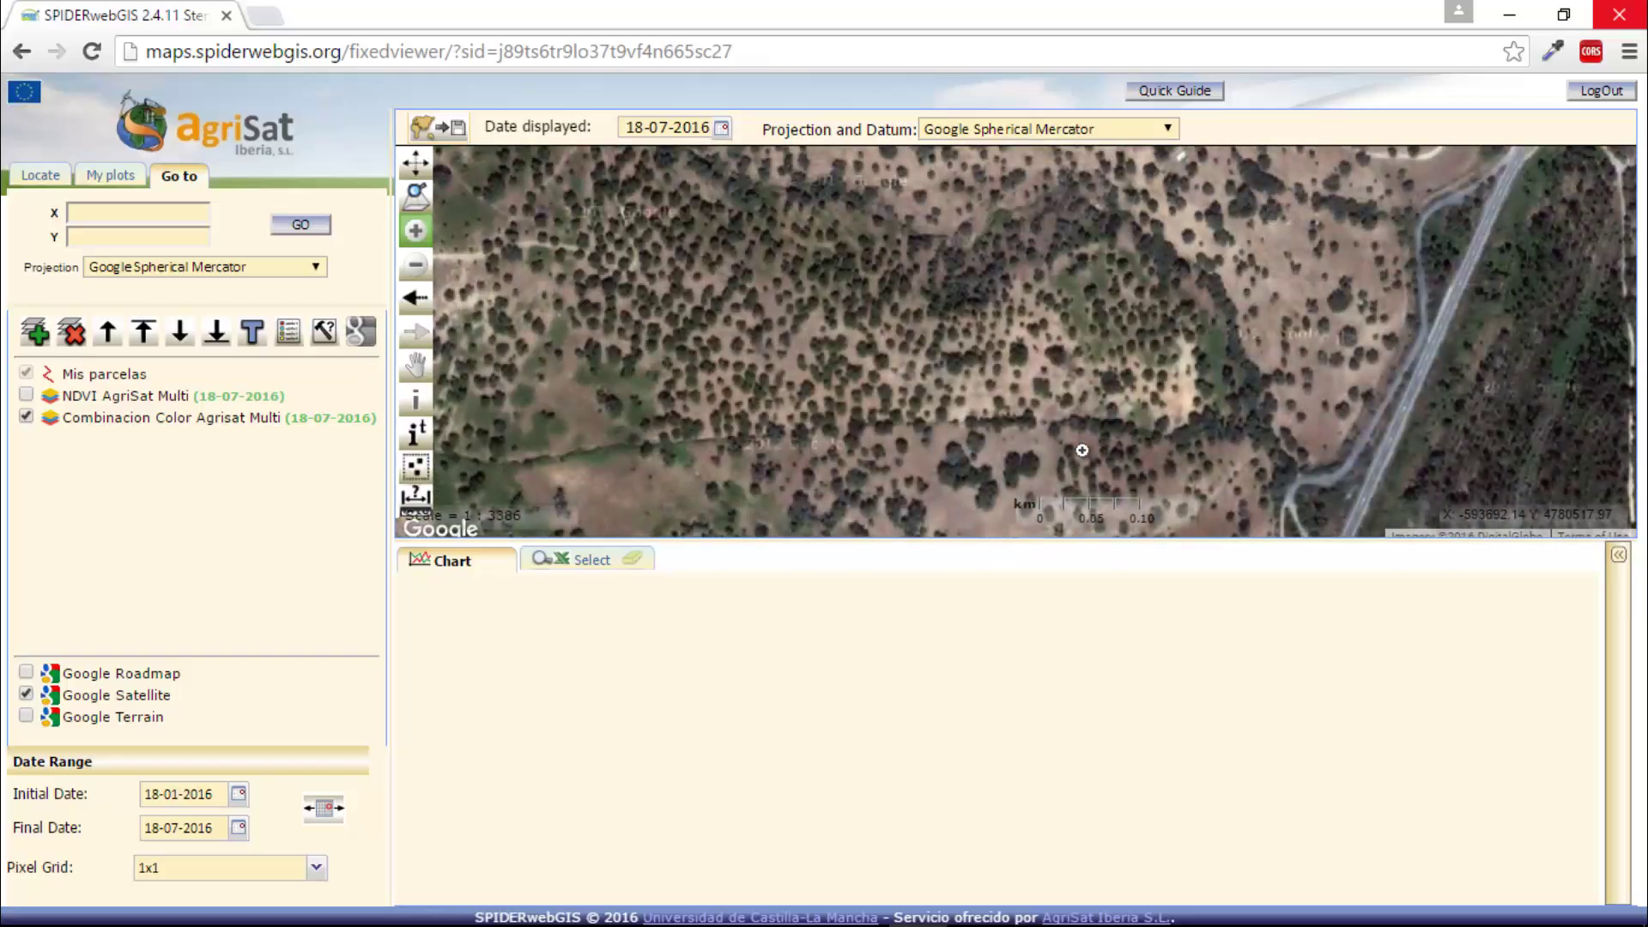
Step: Go to WGS 84 coordinates X -2, Y 38.93
{"action": "left_click", "coordinate": [304, 267]}
{"action": "scroll", "coordinate": [232, 563], "scroll_direction": "up", "scroll_amount": 10}
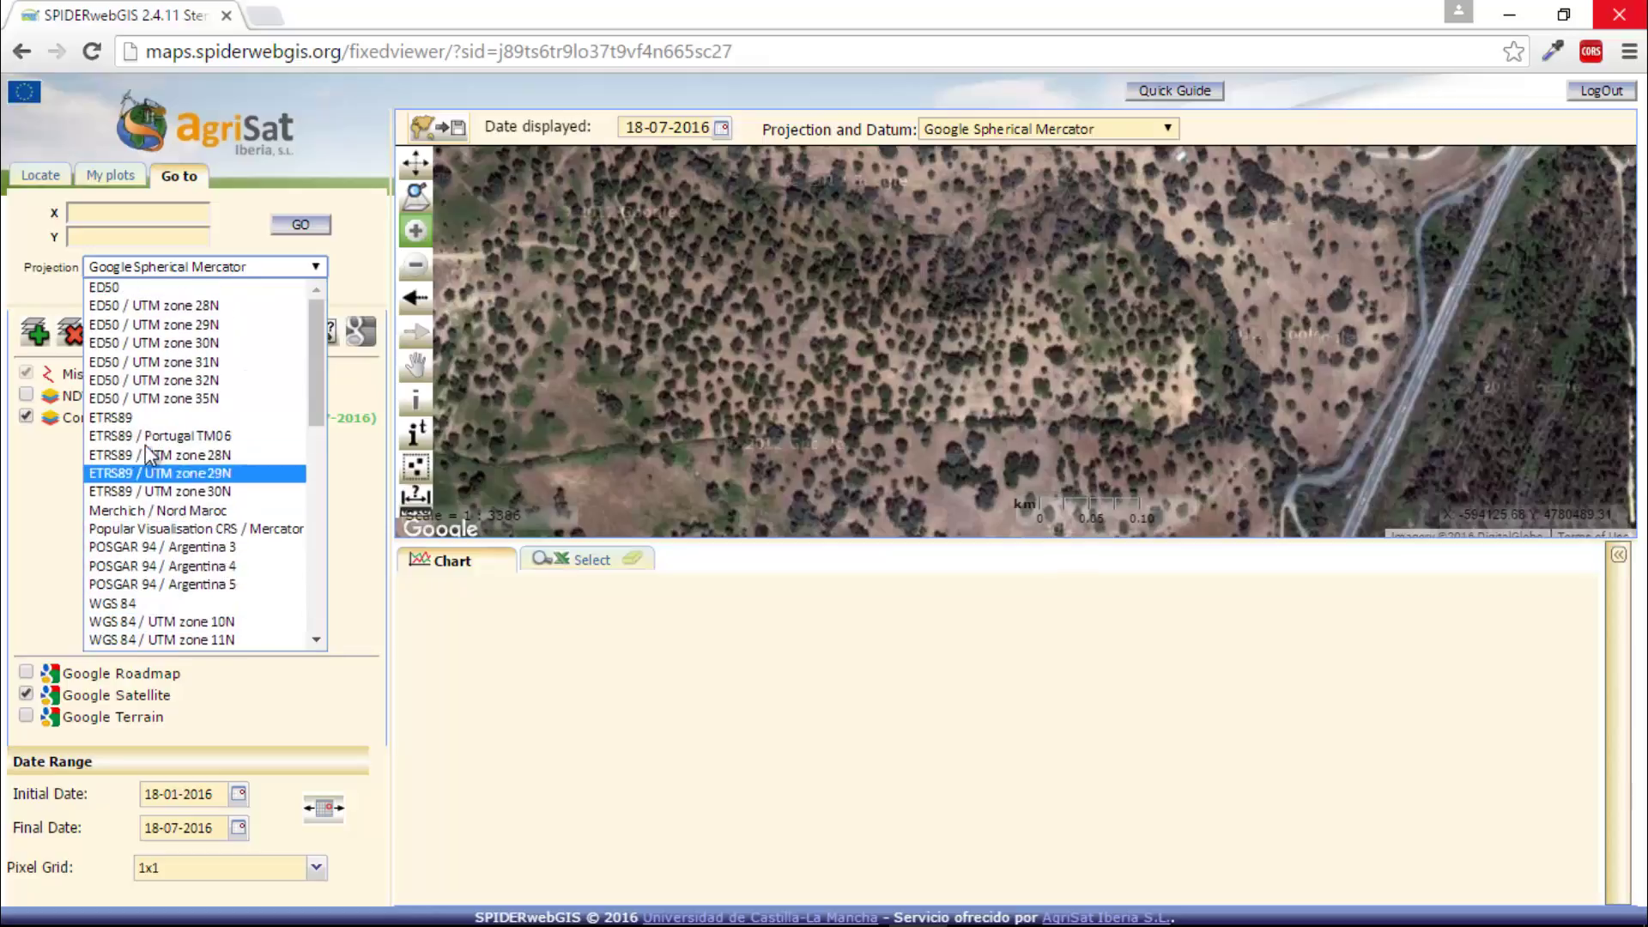
{"action": "left_click", "coordinate": [157, 607]}
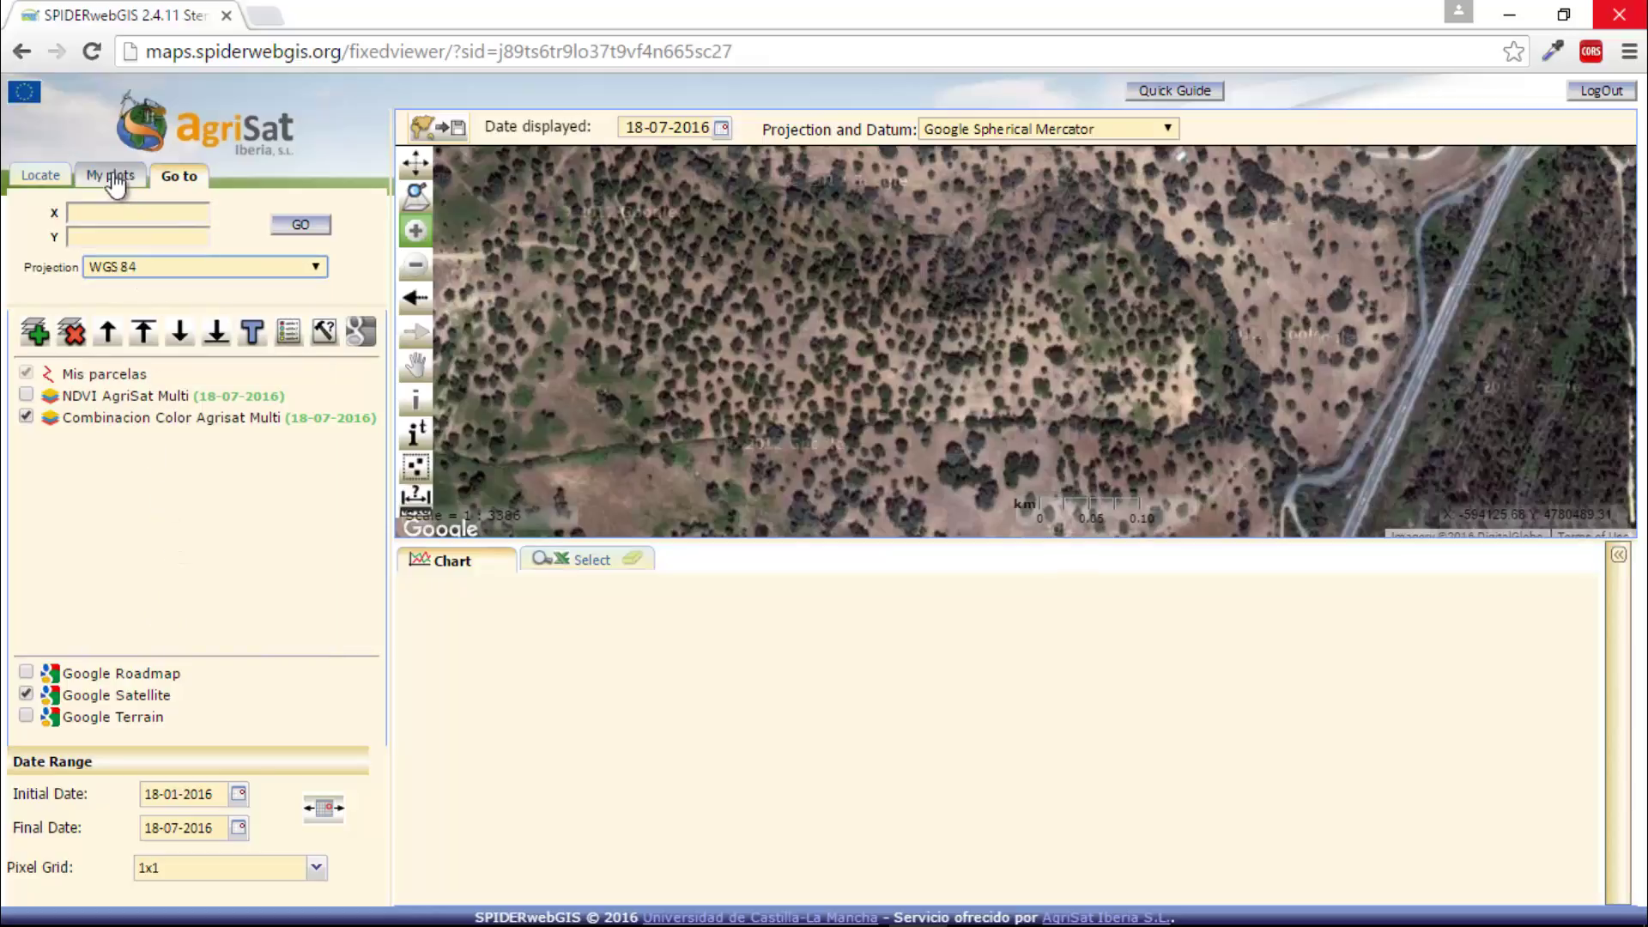
{"action": "left_click", "coordinate": [112, 219]}
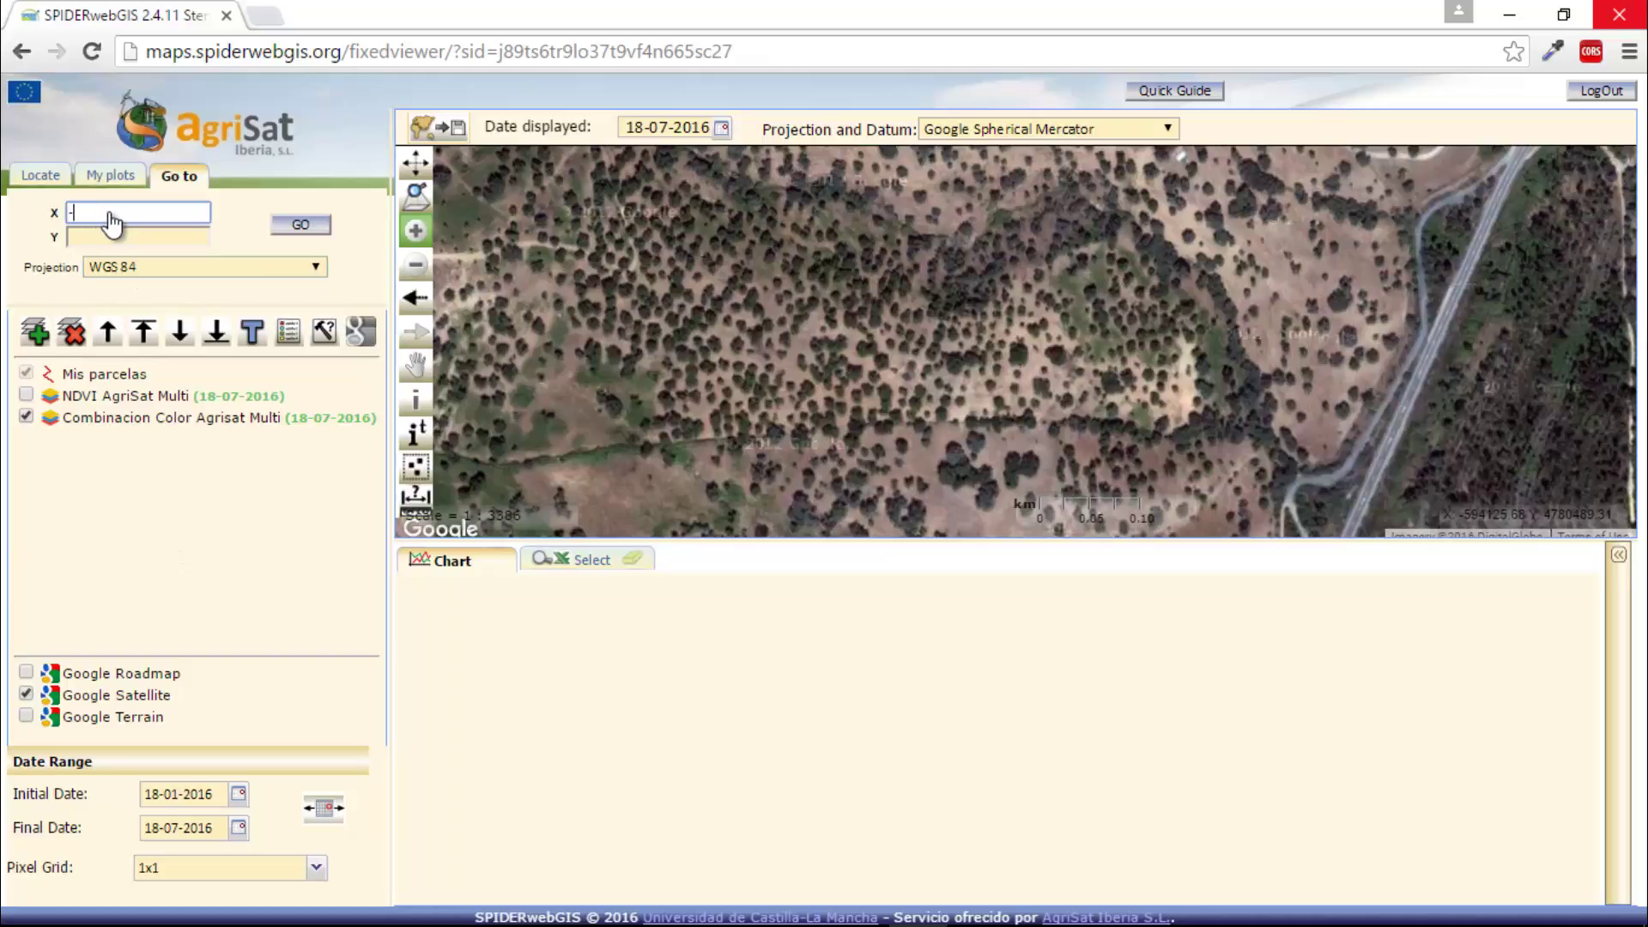
{"action": "left_click", "coordinate": [91, 239]}
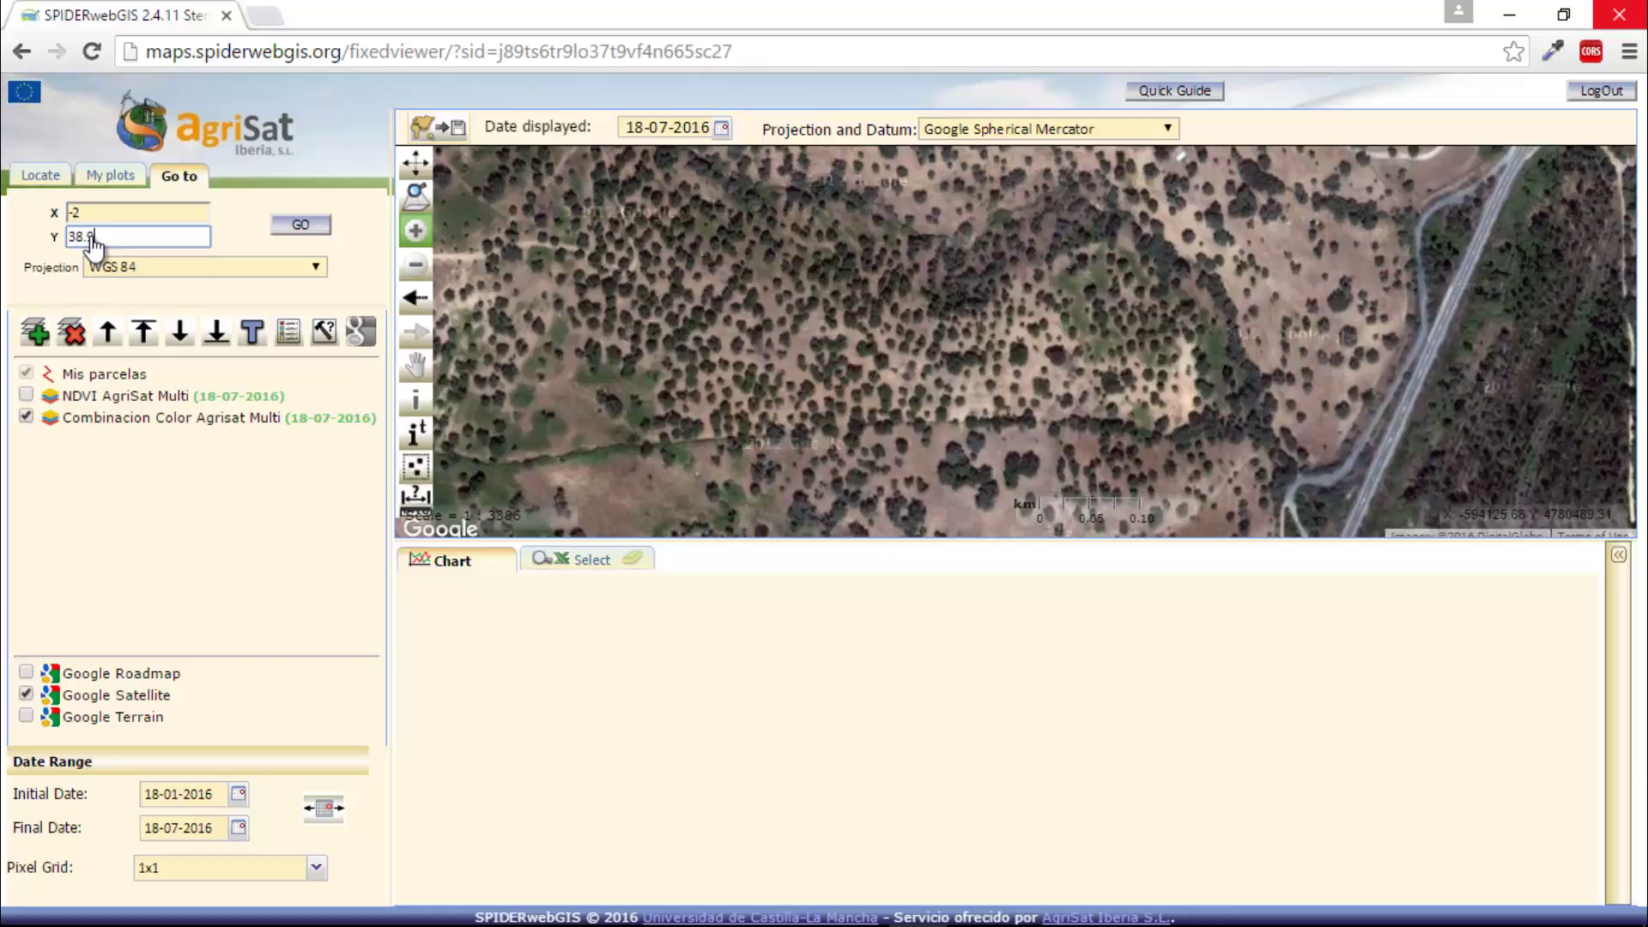
{"action": "left_click", "coordinate": [301, 227]}
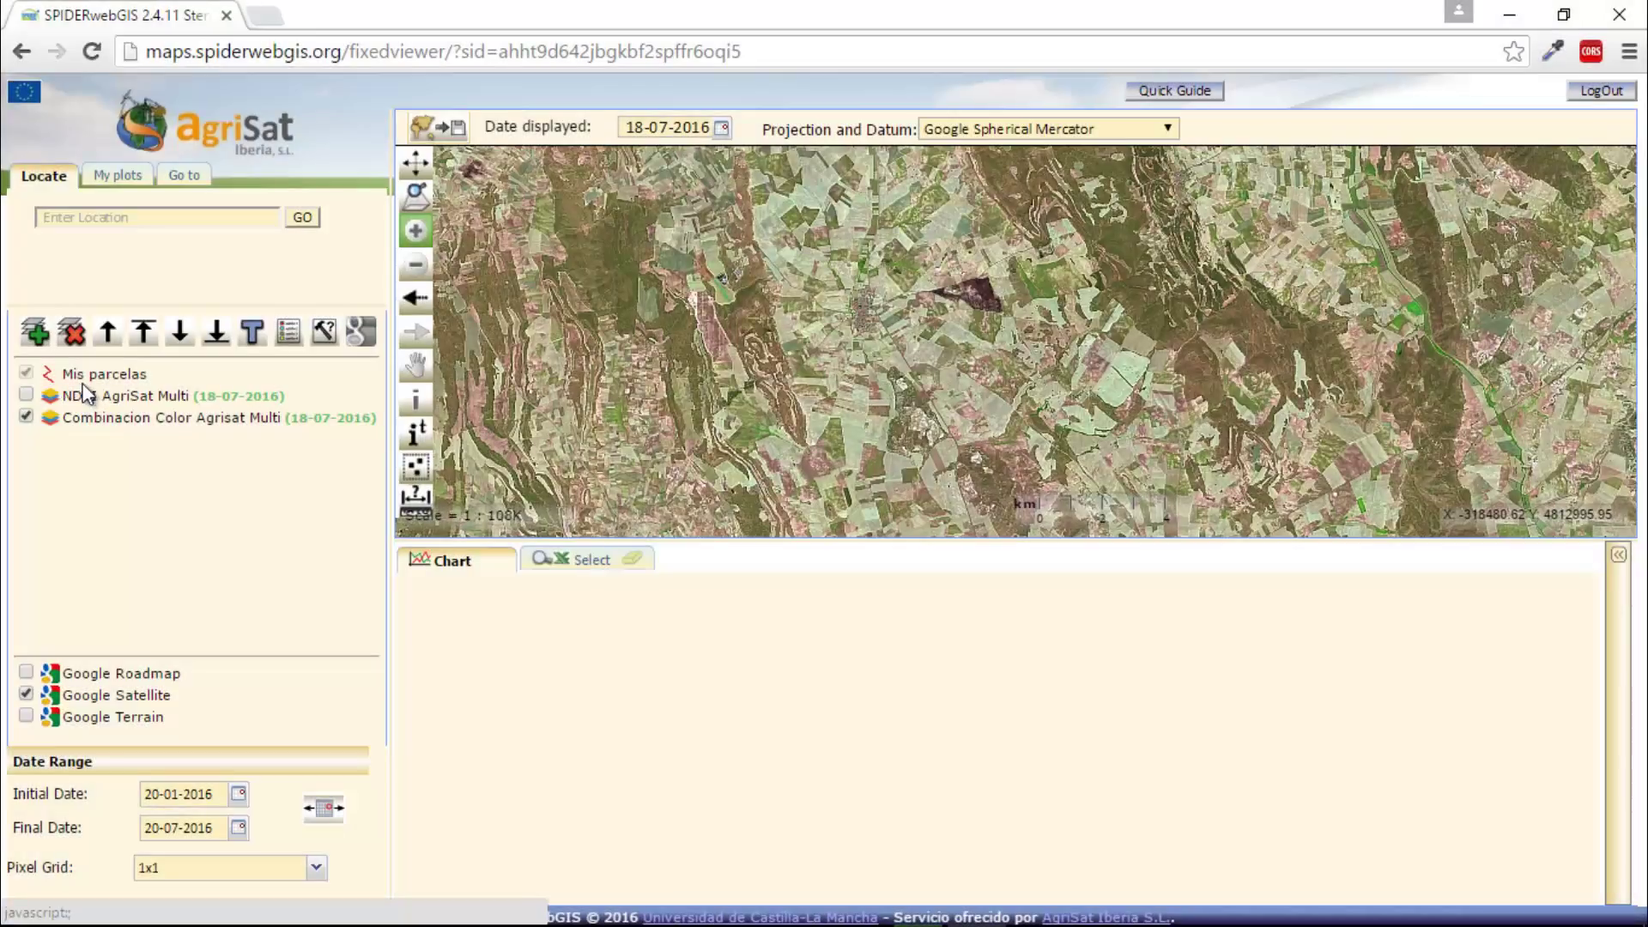
{"action": "left_click", "coordinate": [26, 418]}
{"action": "left_click", "coordinate": [26, 417]}
{"action": "left_click", "coordinate": [26, 396]}
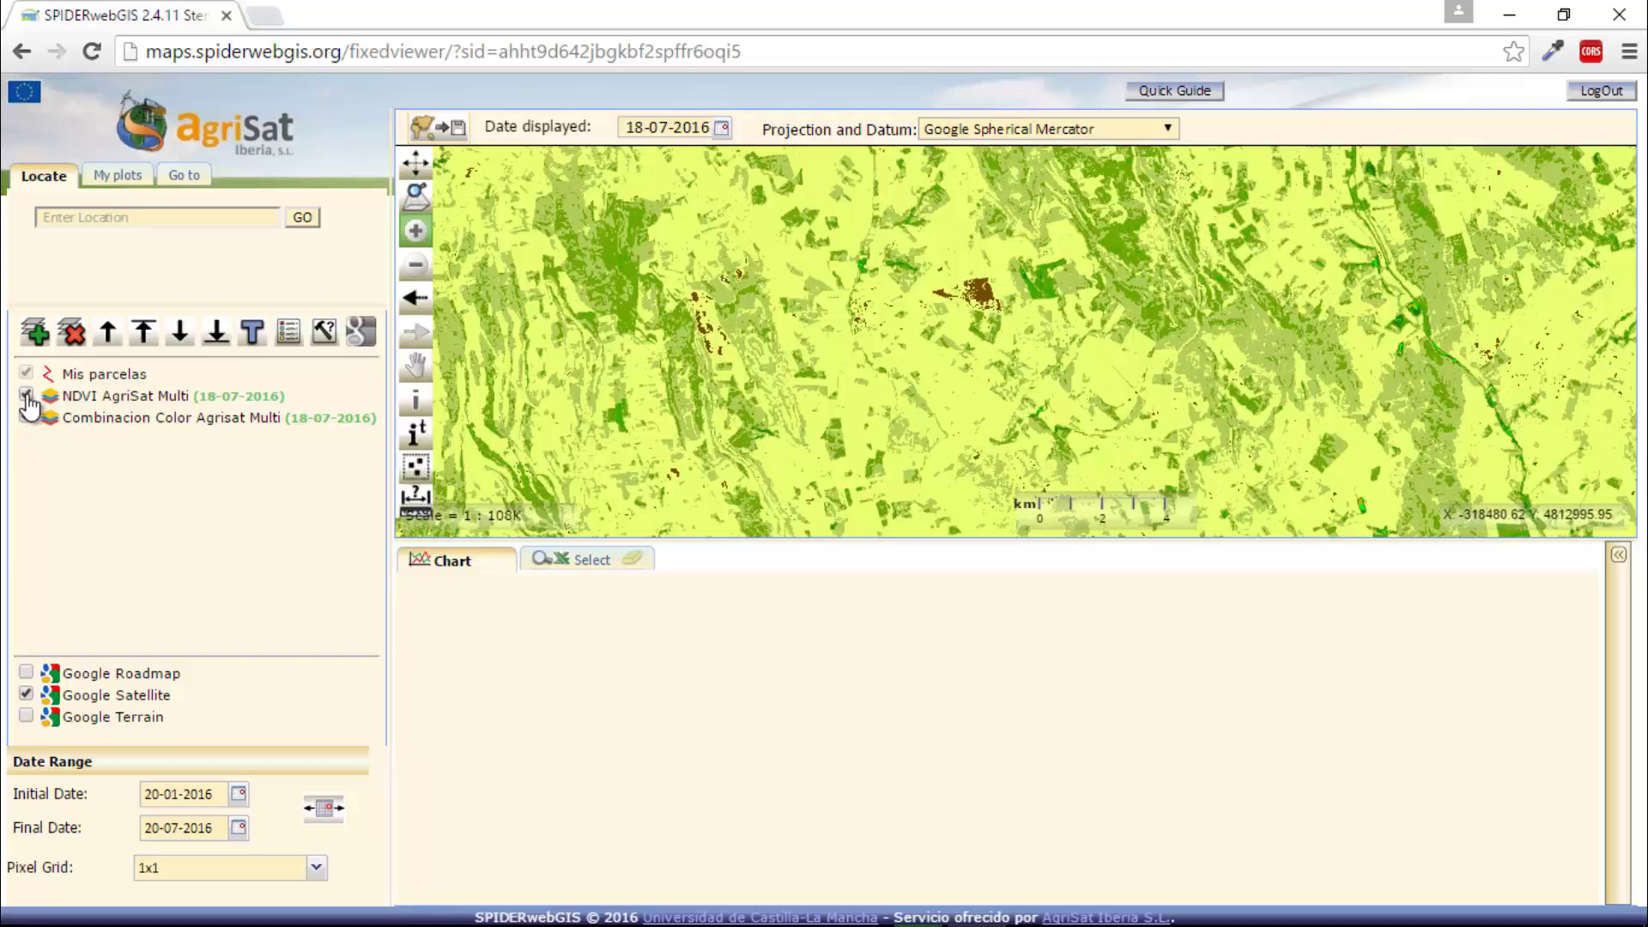
{"action": "left_click", "coordinate": [26, 396]}
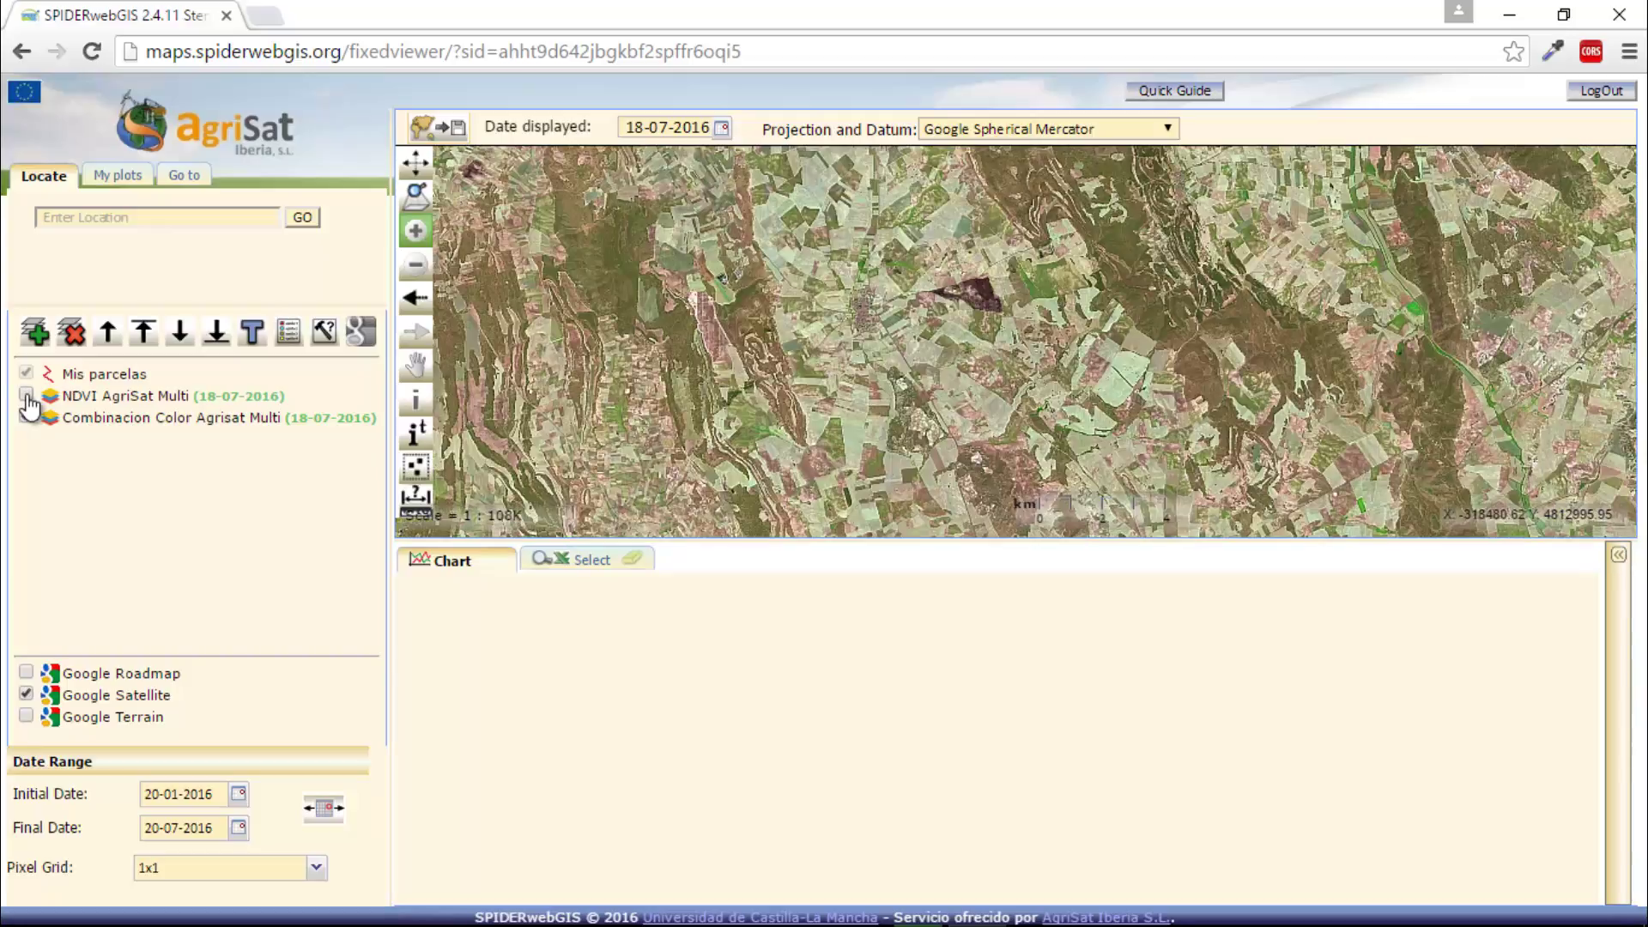
{"action": "left_click", "coordinate": [26, 396]}
{"action": "left_click", "coordinate": [26, 396]}
{"action": "left_click", "coordinate": [172, 401]}
{"action": "left_click", "coordinate": [167, 420]}
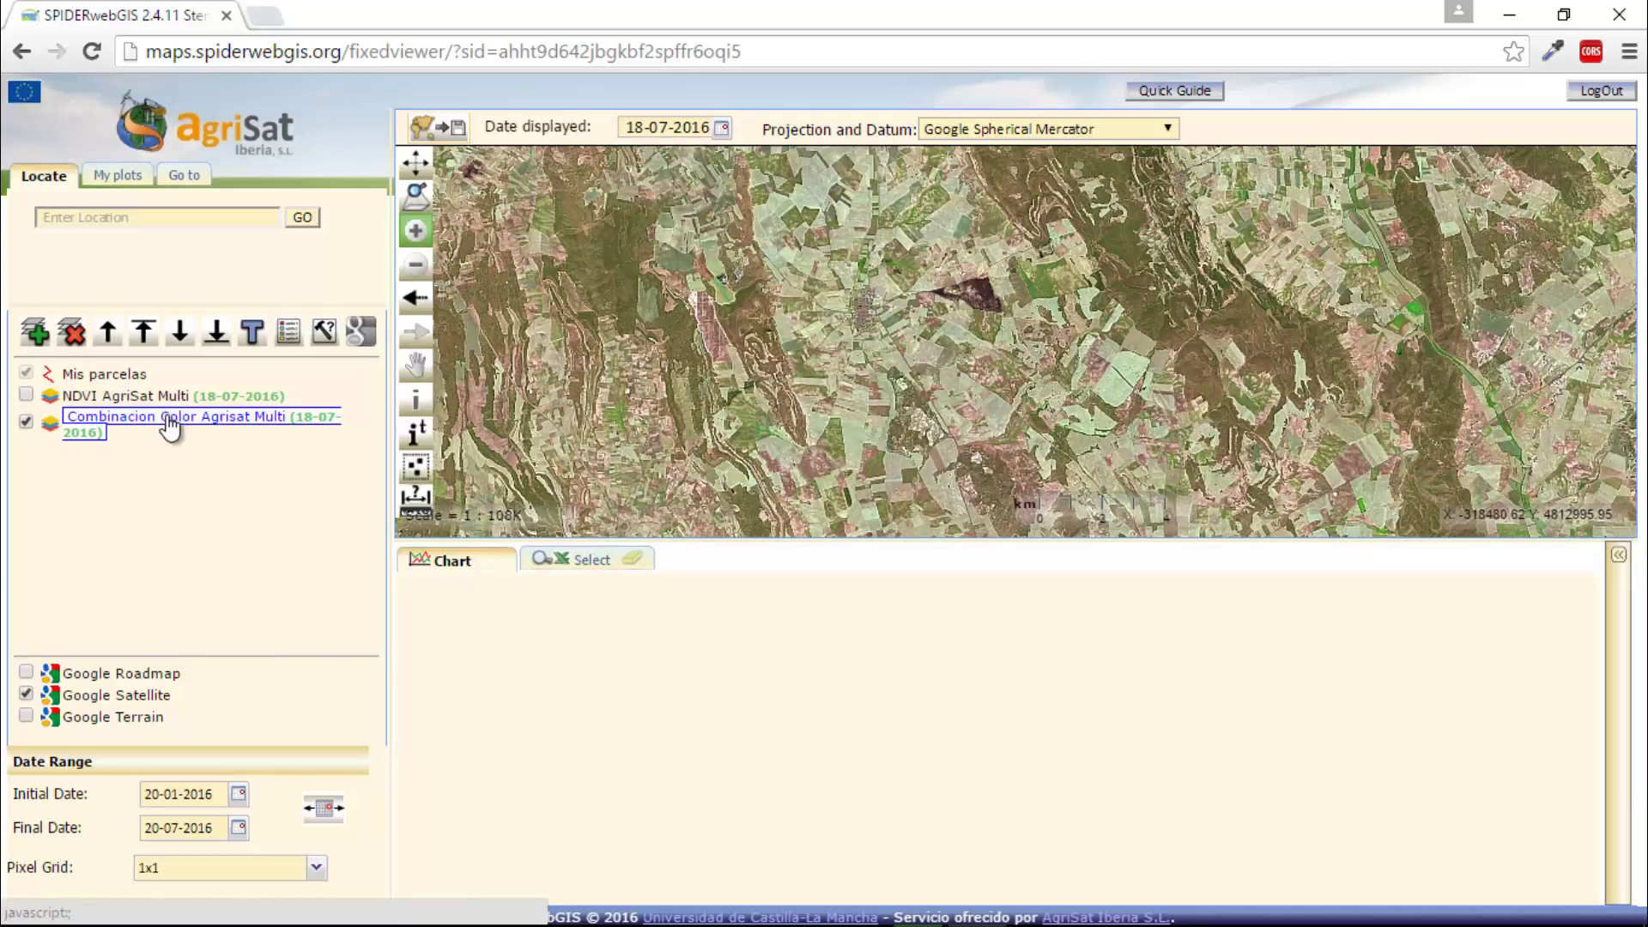
{"action": "left_click", "coordinate": [123, 378]}
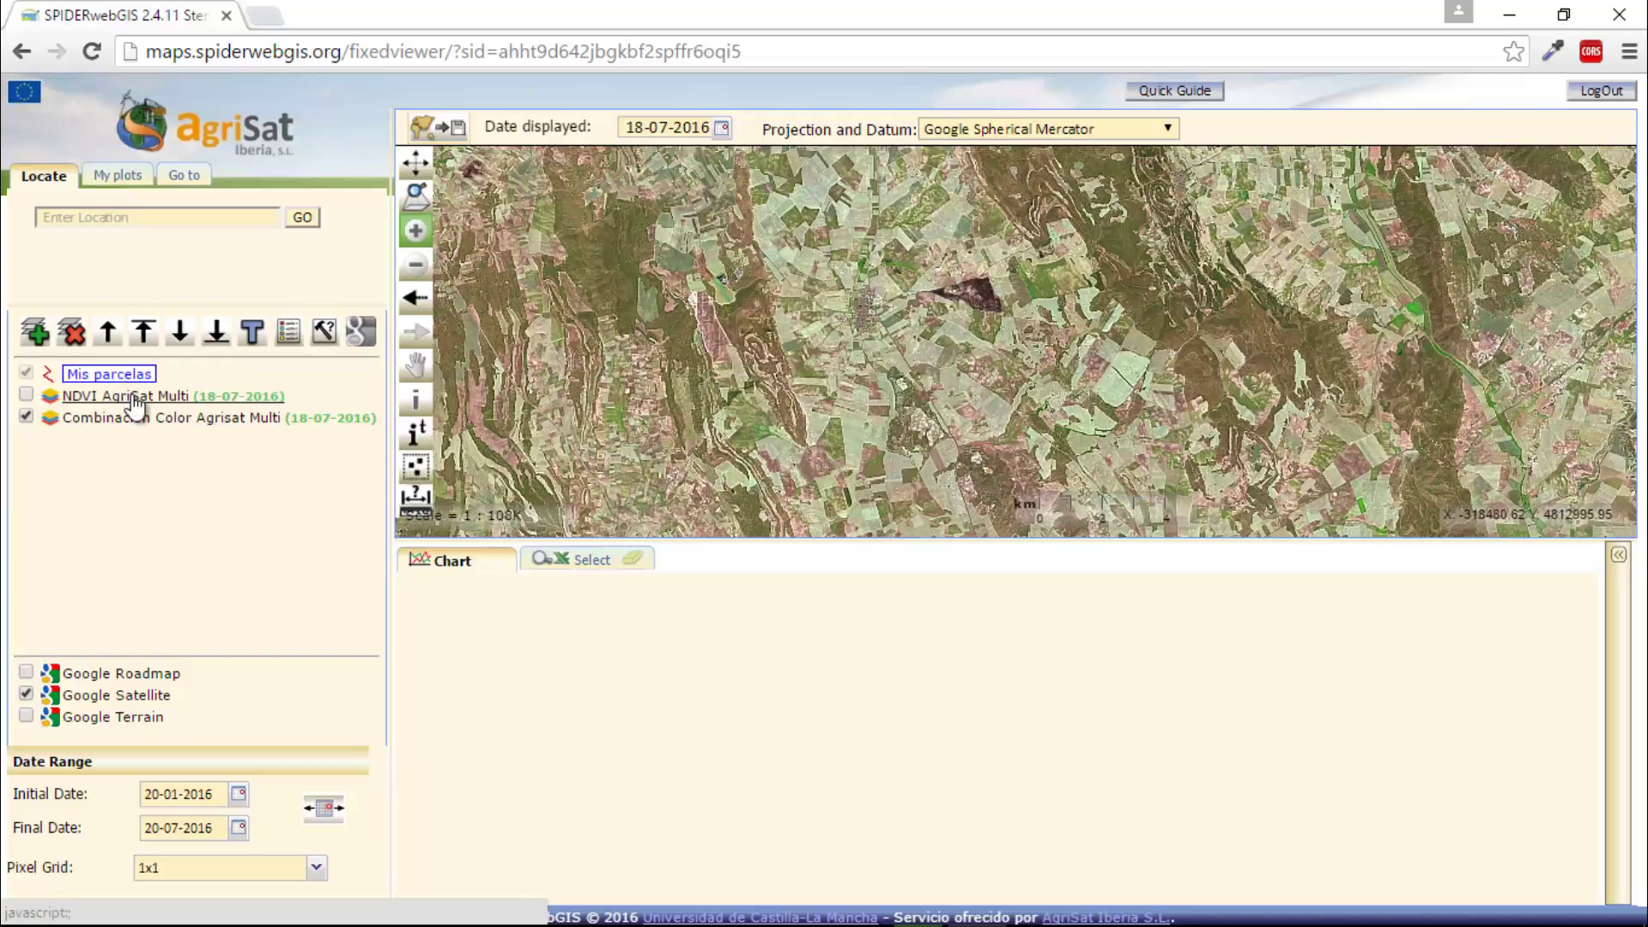
{"action": "left_click", "coordinate": [134, 397]}
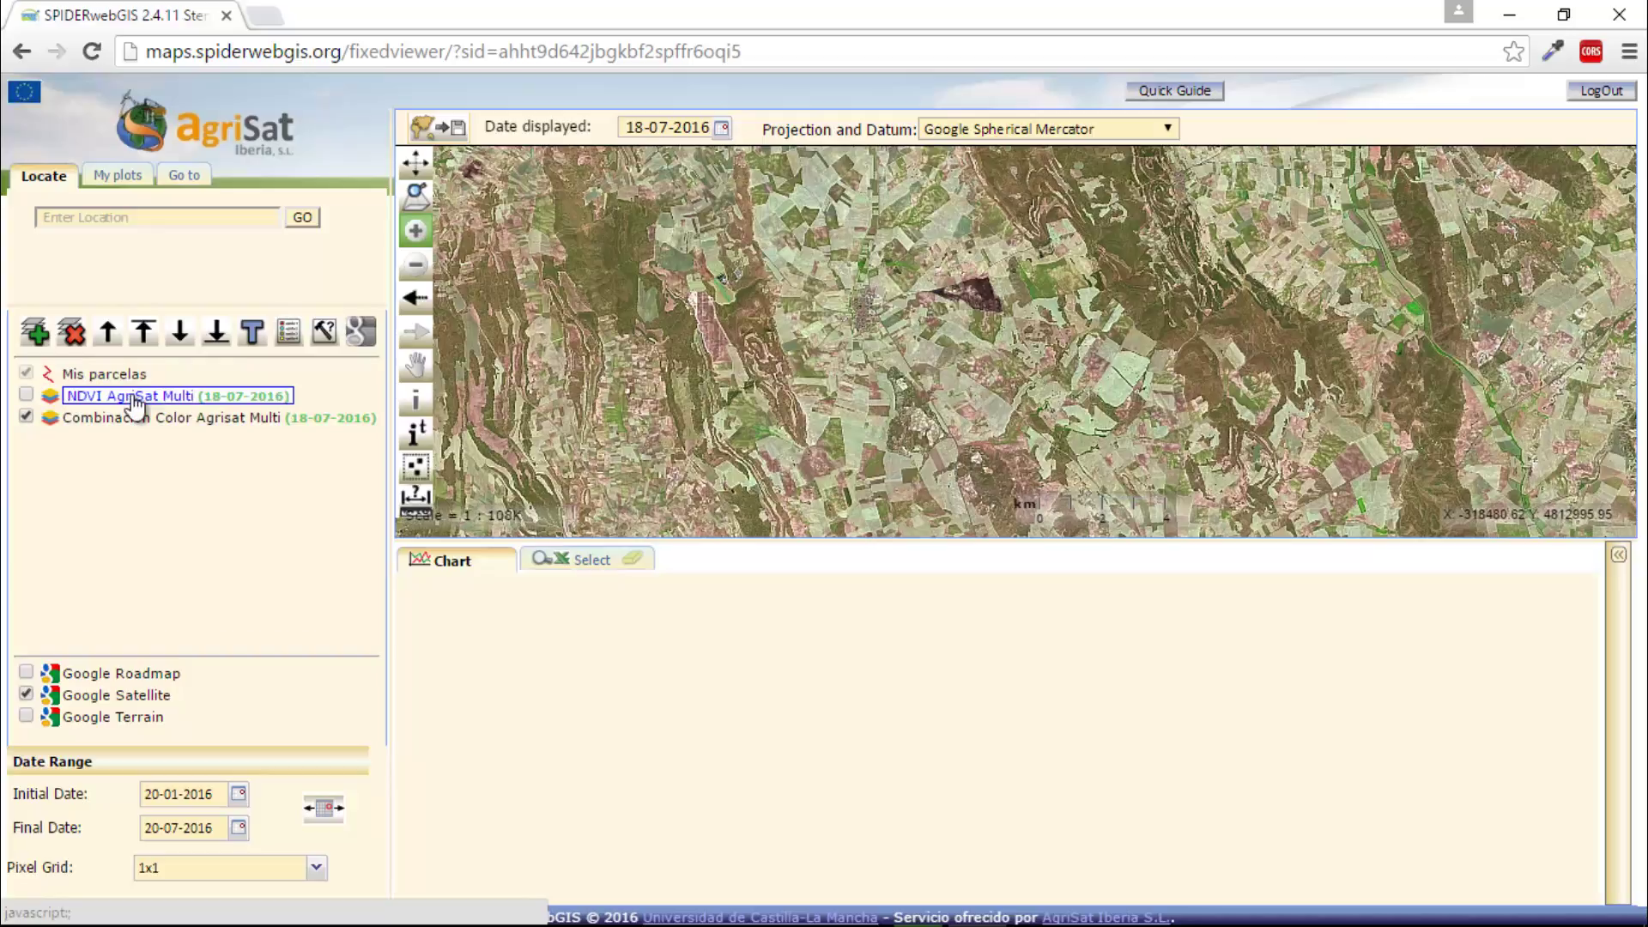
{"action": "left_click", "coordinate": [107, 336]}
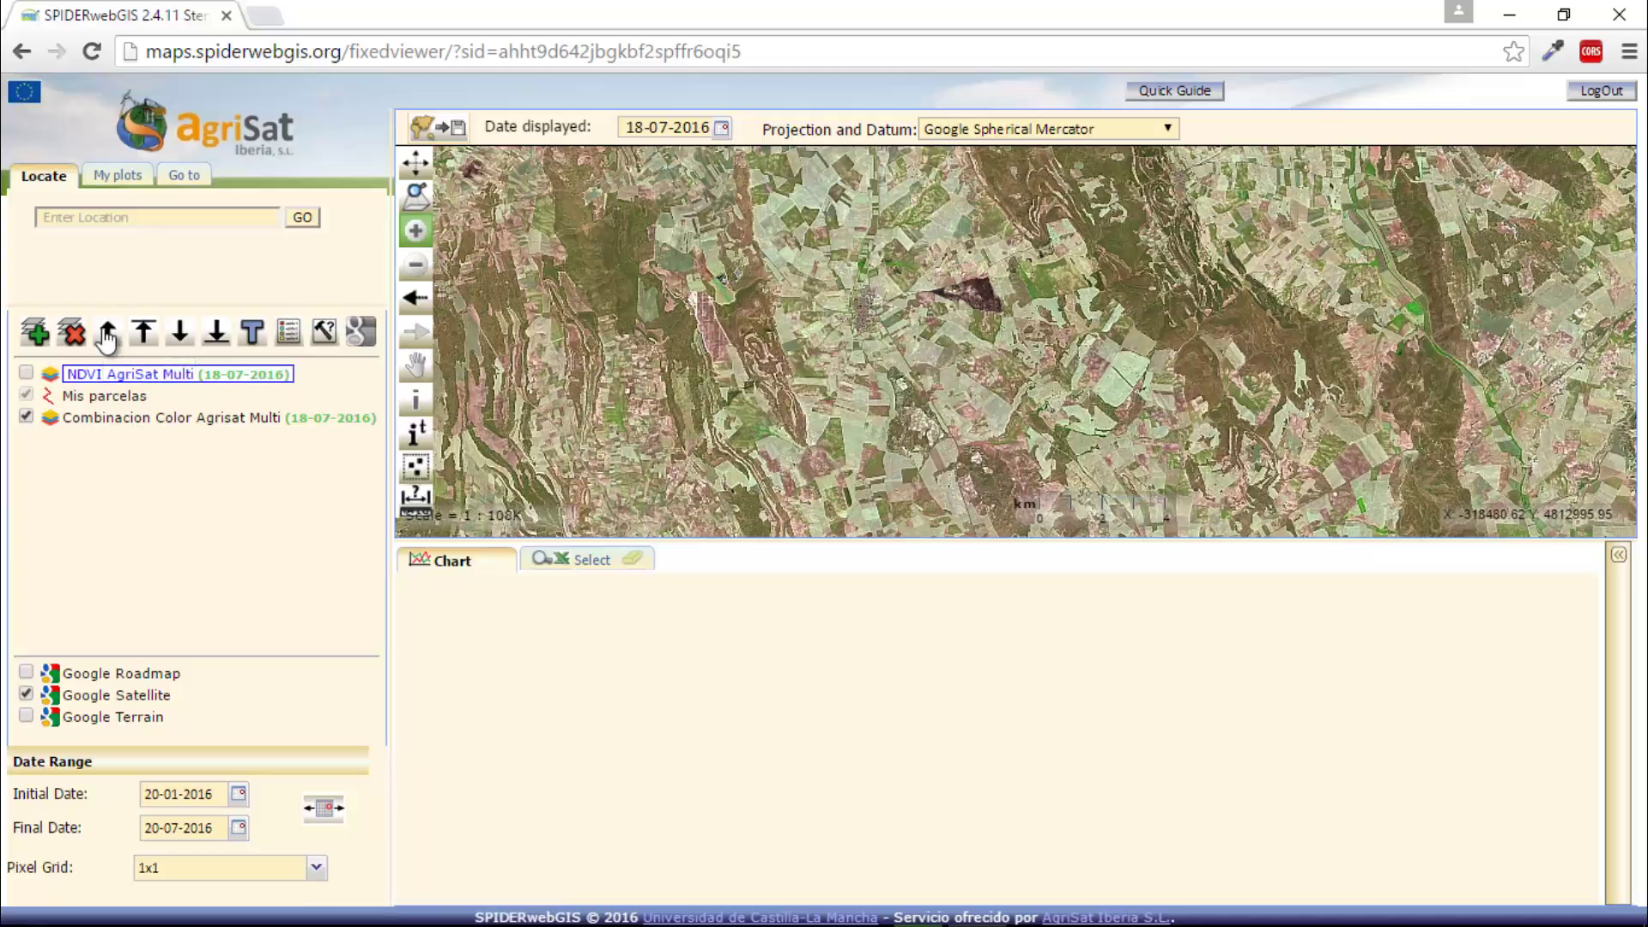
{"action": "left_click", "coordinate": [179, 337]}
{"action": "left_click", "coordinate": [179, 336]}
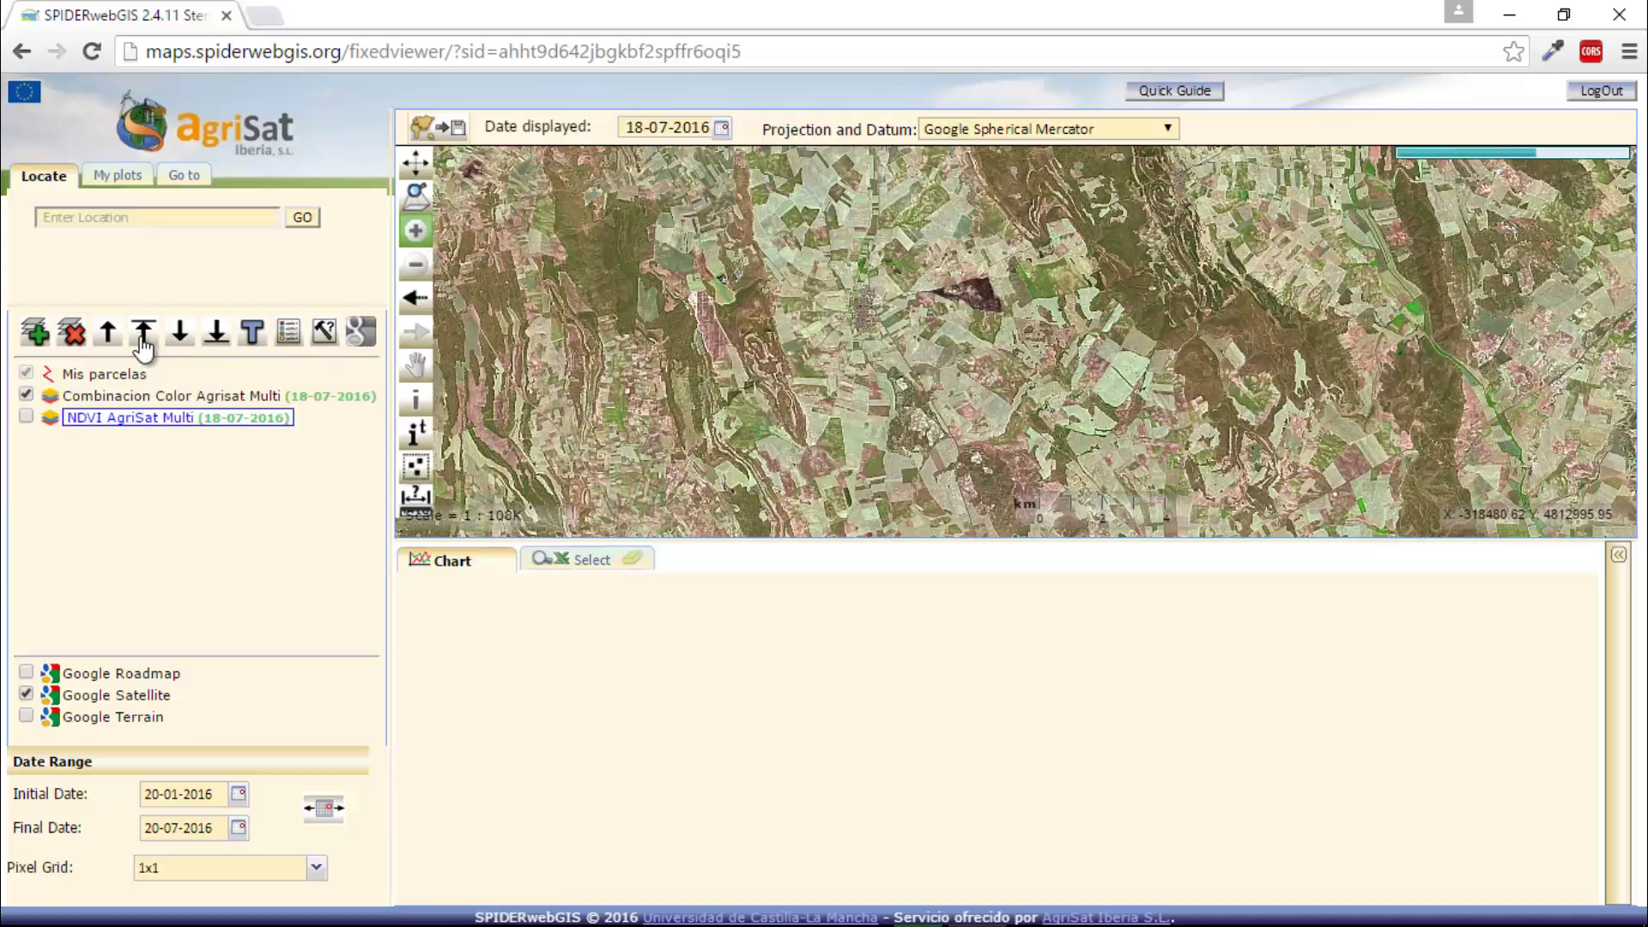
{"action": "left_click", "coordinate": [144, 337]}
{"action": "left_click", "coordinate": [178, 337]}
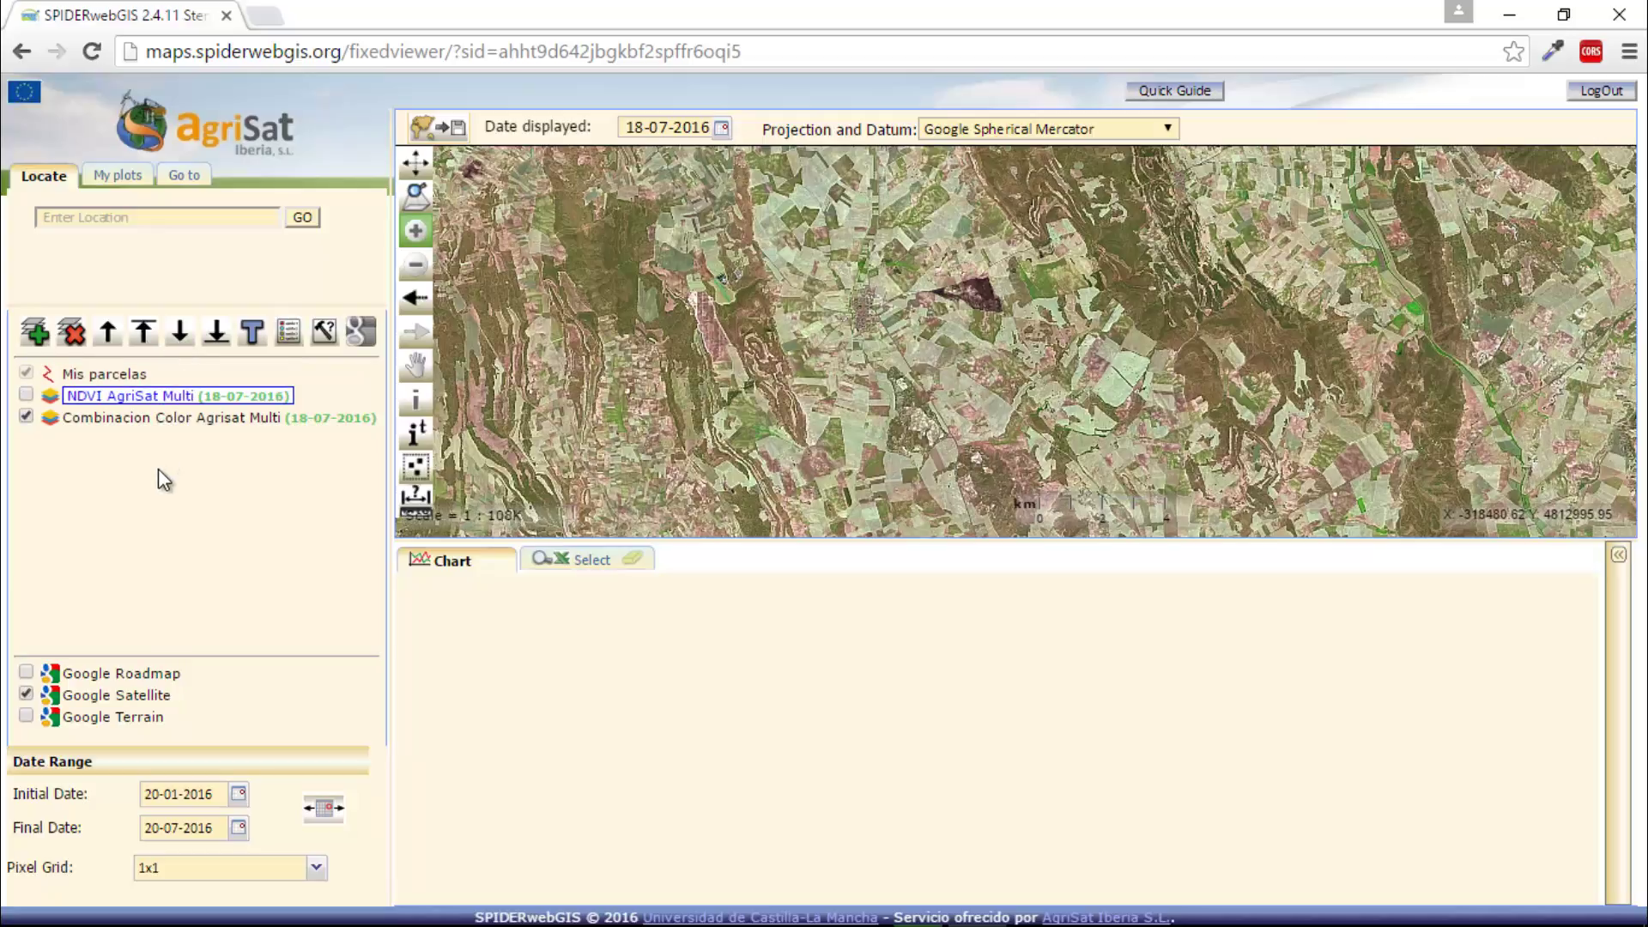
Step: Show NDVI AgriSat Multi instead of Combinacion Color, set its transparency to 0, and open its legend
{"action": "left_click", "coordinate": [26, 395]}
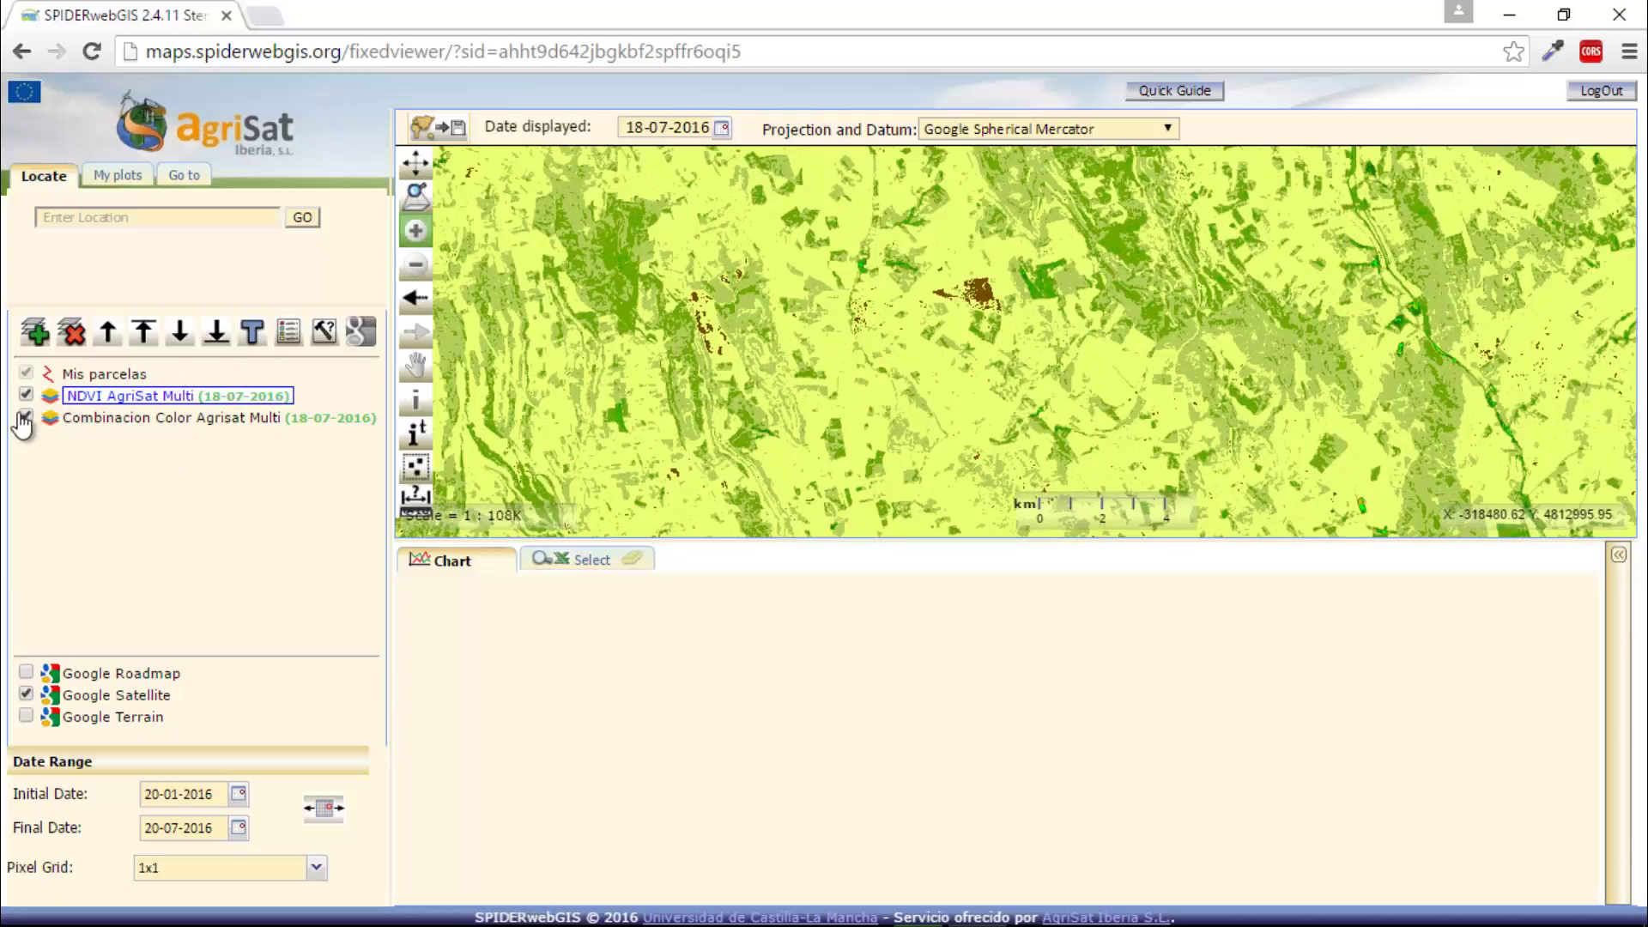
{"action": "left_click", "coordinate": [24, 418]}
{"action": "left_click", "coordinate": [251, 336]}
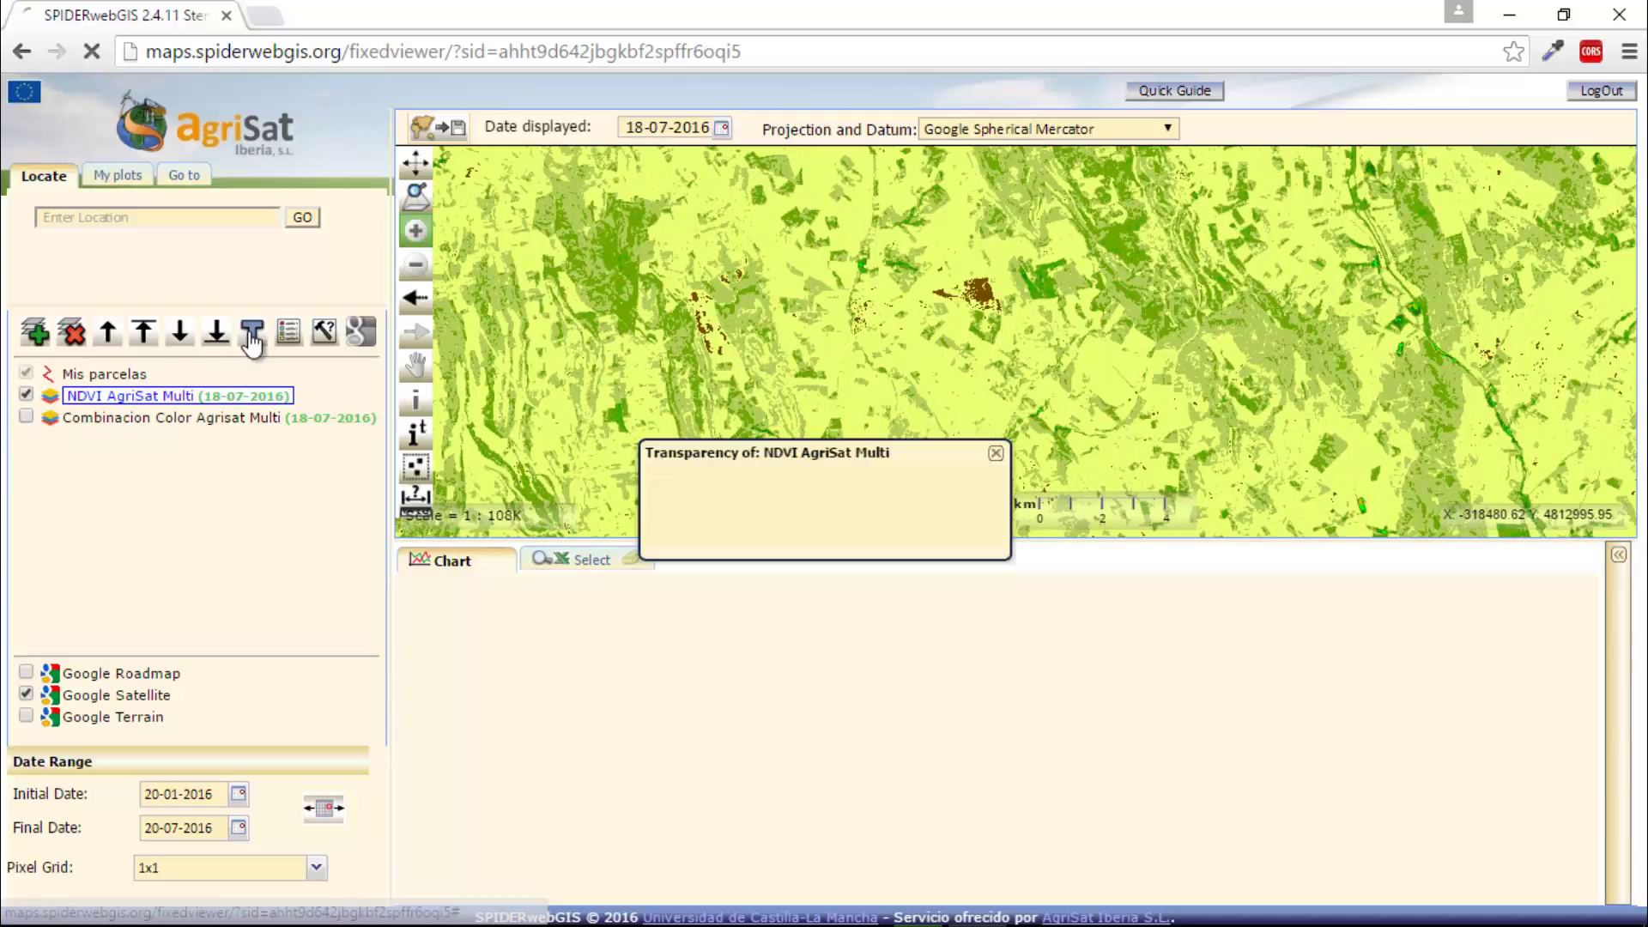
{"action": "left_click_drag", "start_coordinate": [931, 460], "coordinate": [306, 512]}
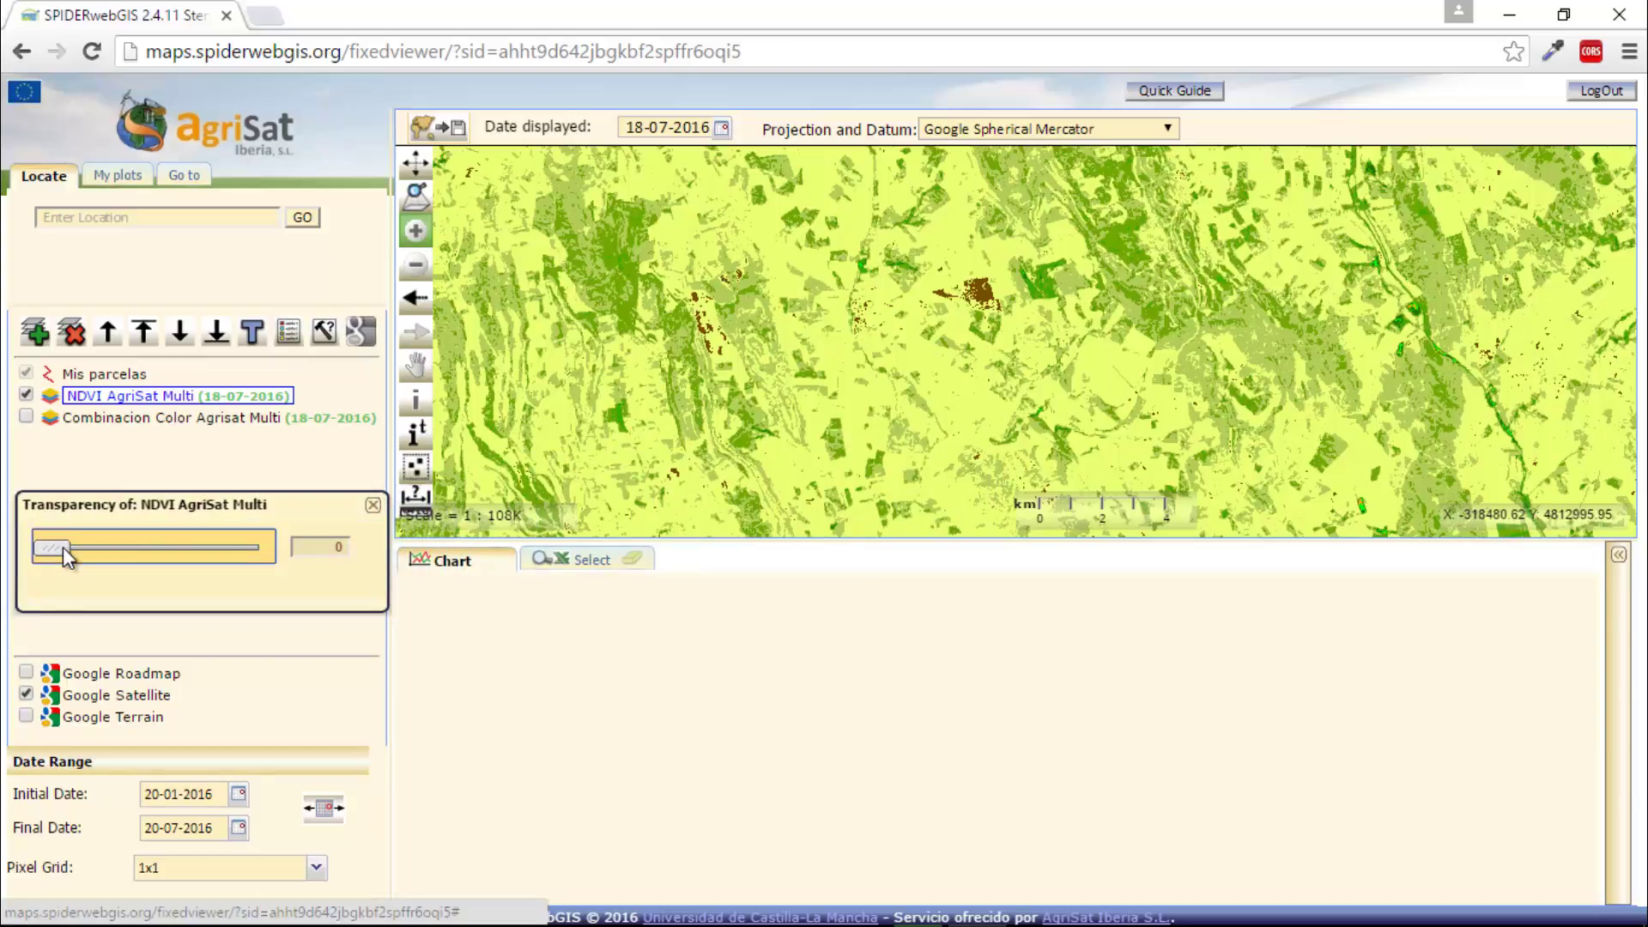
{"action": "mouse_move", "coordinate": [64, 548]}
{"action": "left_mouse_down"}
{"action": "mouse_move", "coordinate": [219, 566]}
{"action": "mouse_move", "coordinate": [71, 553]}
{"action": "mouse_move", "coordinate": [177, 574]}
{"action": "mouse_move", "coordinate": [62, 571]}
{"action": "left_mouse_up"}
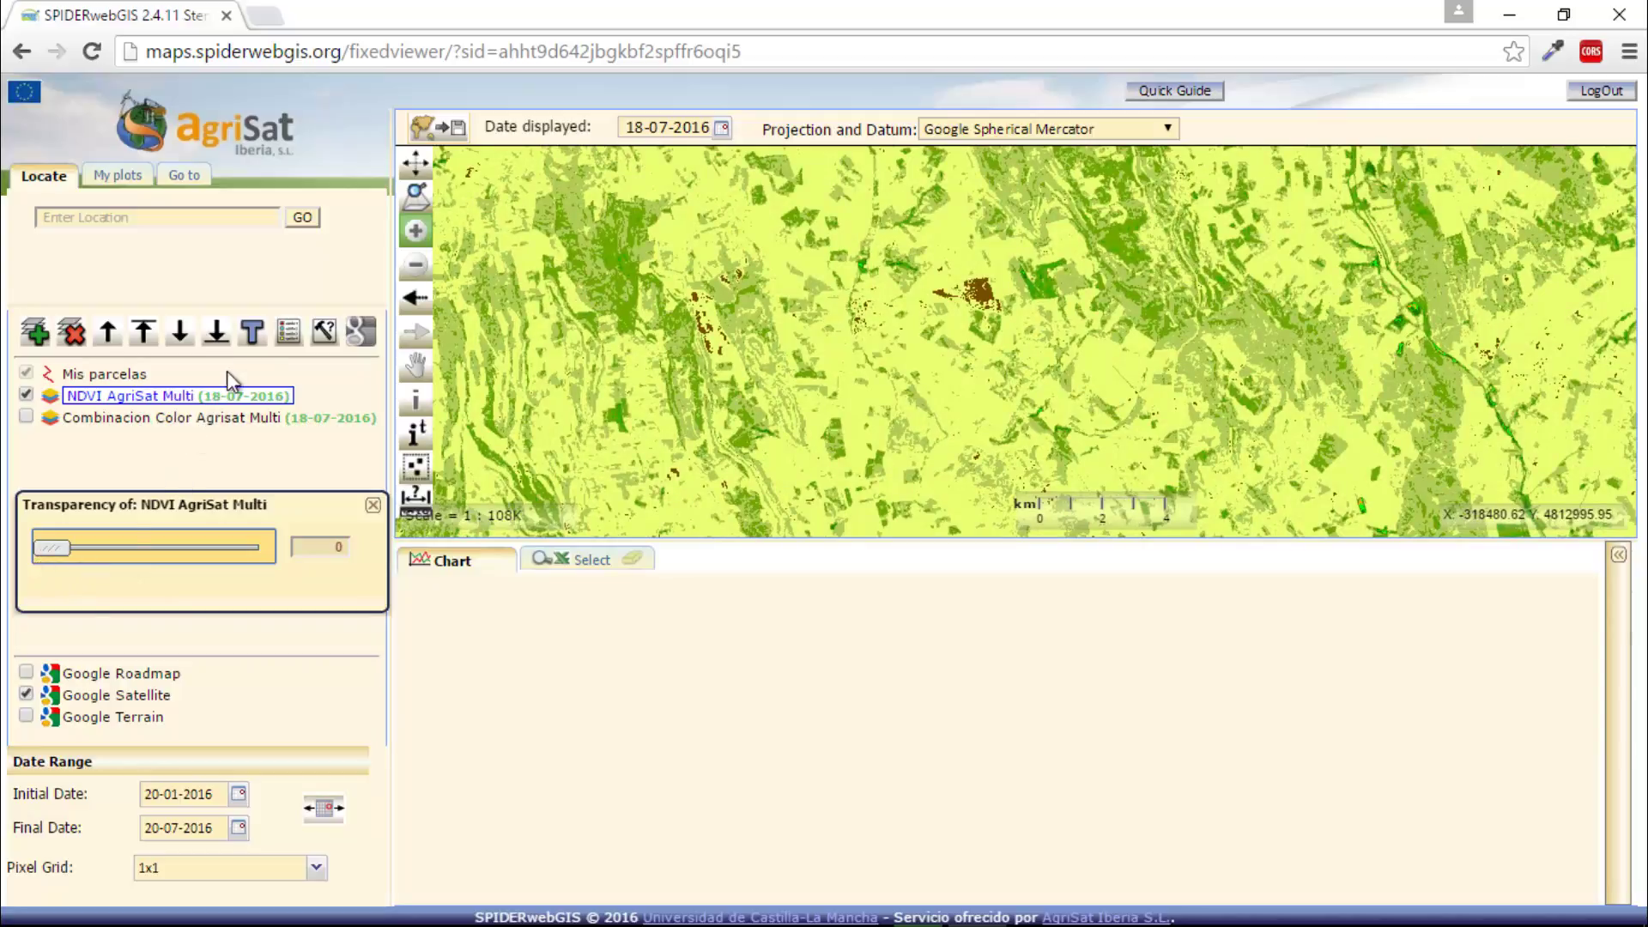
{"action": "left_click", "coordinate": [288, 334]}
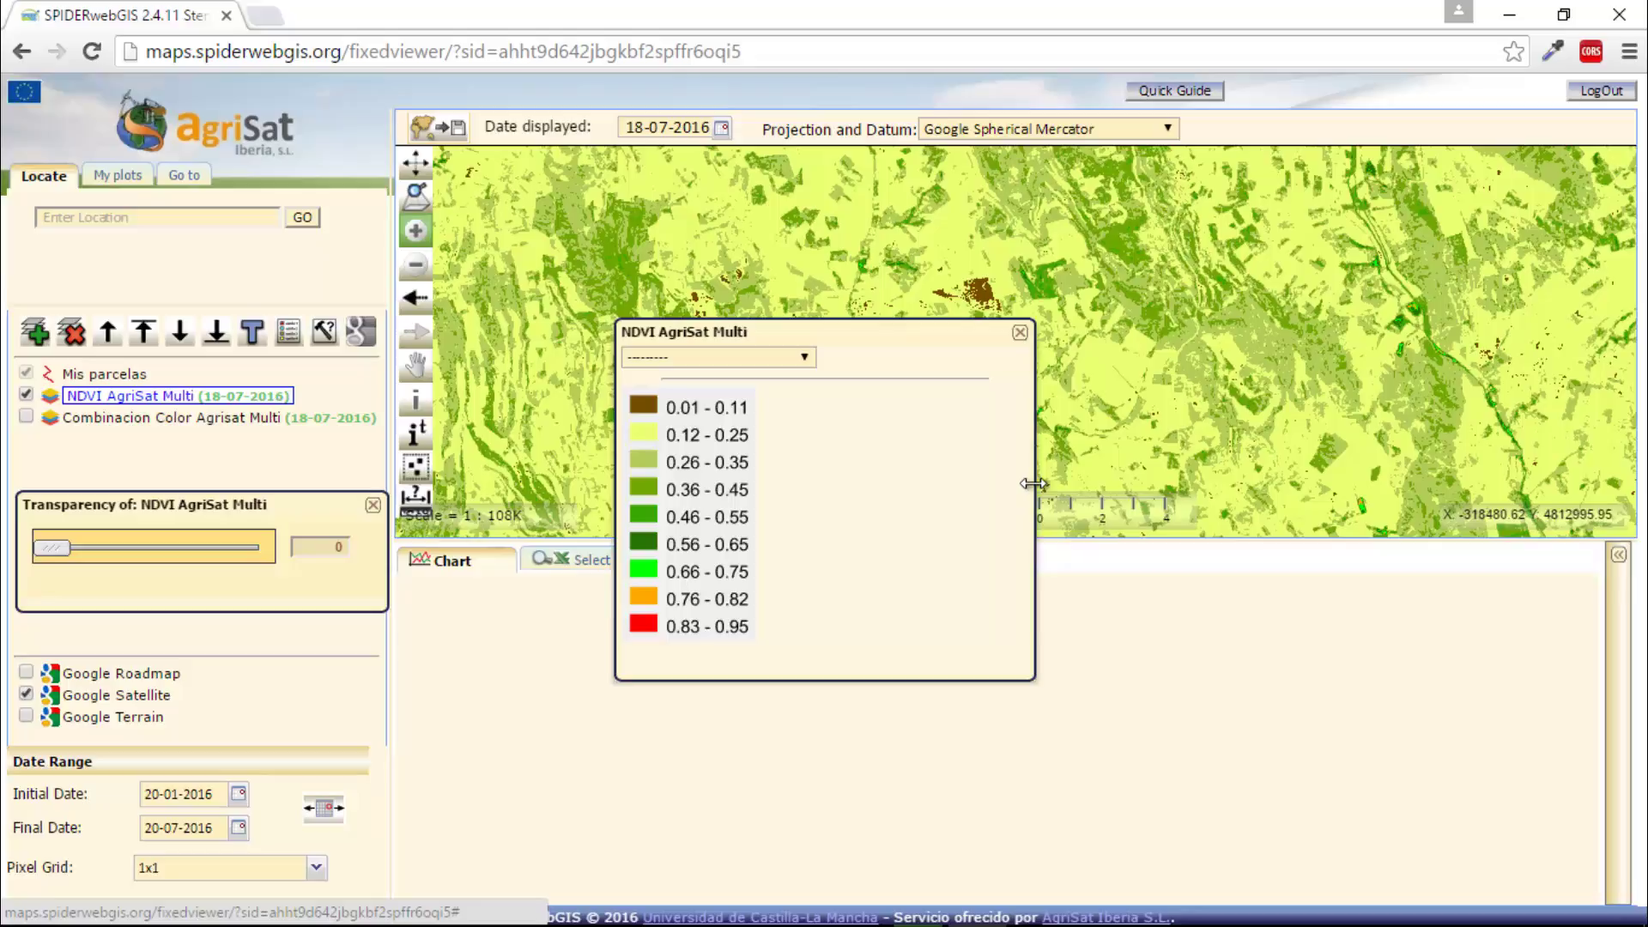
Step: Resize the legend, move it to the map's right side, and switch it to AgriSat Leyenda Nueva
{"action": "left_click_drag", "start_coordinate": [1034, 484], "coordinate": [826, 466]}
{"action": "left_click_drag", "start_coordinate": [790, 327], "coordinate": [1500, 170]}
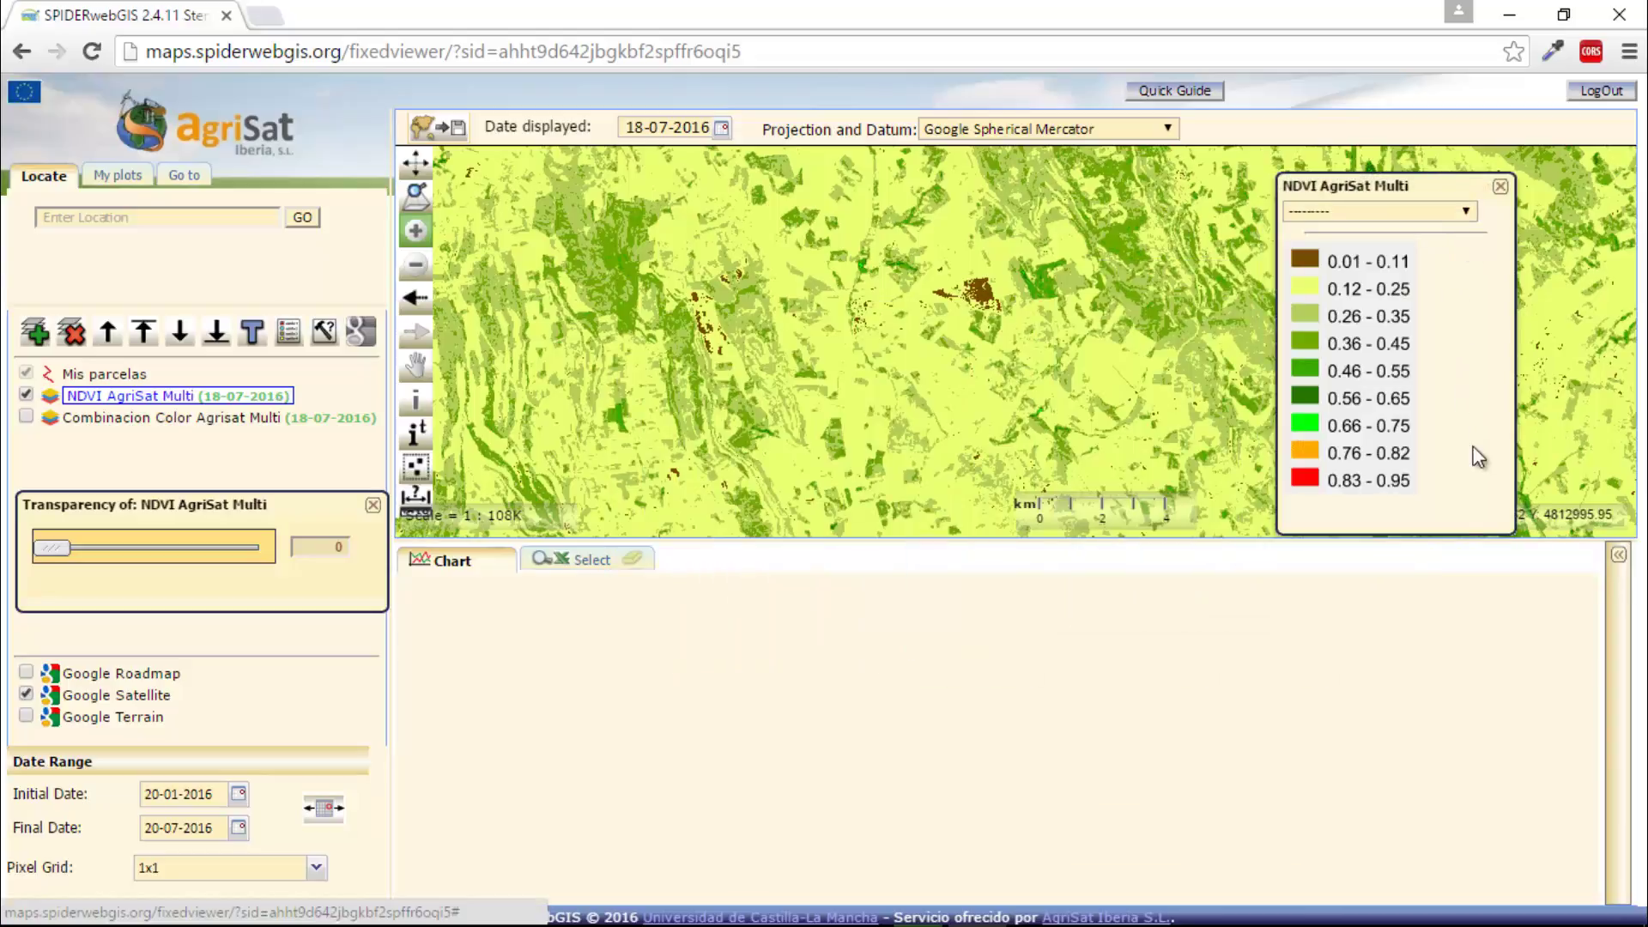
{"action": "left_click_drag", "start_coordinate": [1457, 534], "coordinate": [1466, 868]}
{"action": "left_click", "coordinate": [1466, 211]}
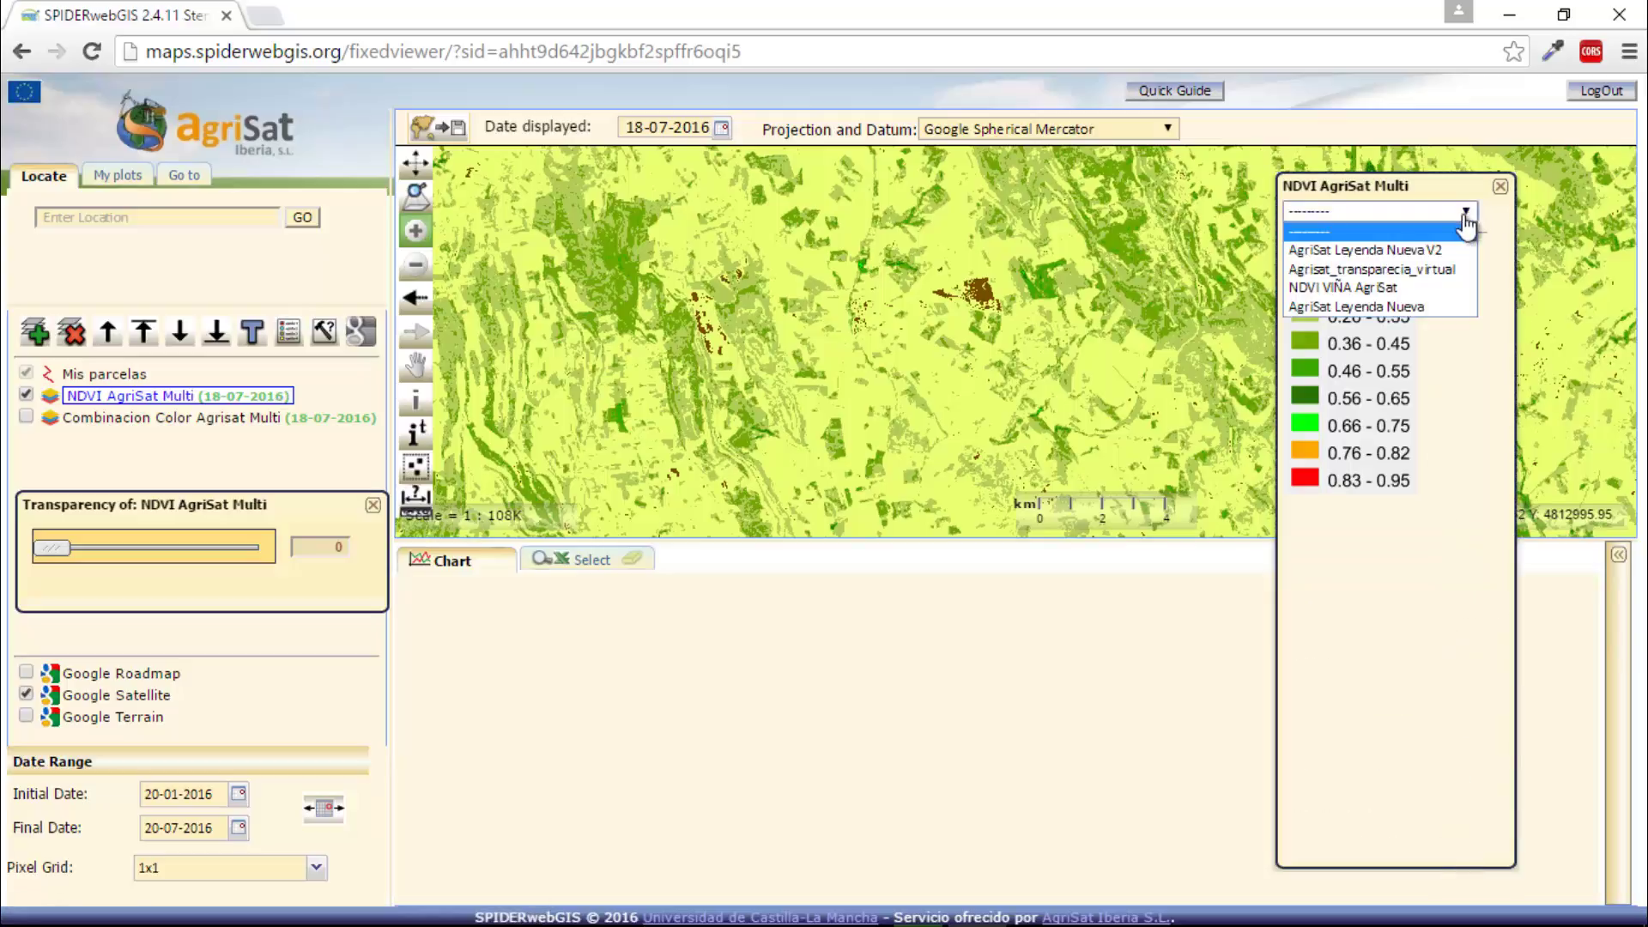
{"action": "left_click", "coordinate": [1414, 308]}
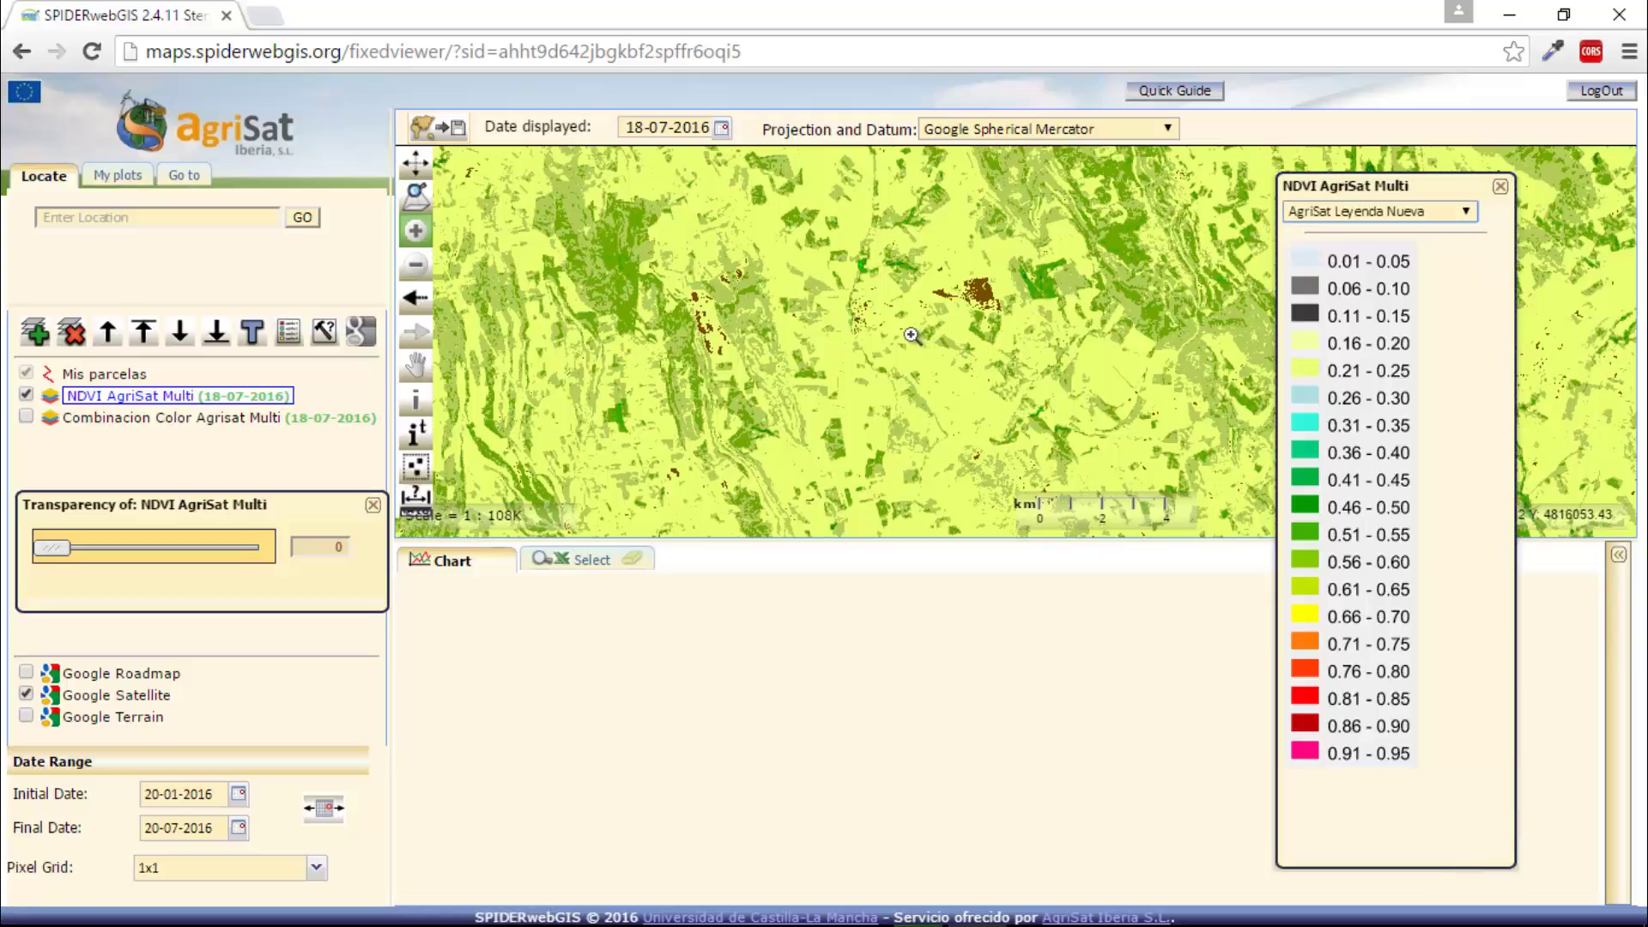
Step: Pan to a nearby area, hide NDVI AgriSat Multi, and close its legend and transparency panels
{"action": "left_click", "coordinate": [416, 368]}
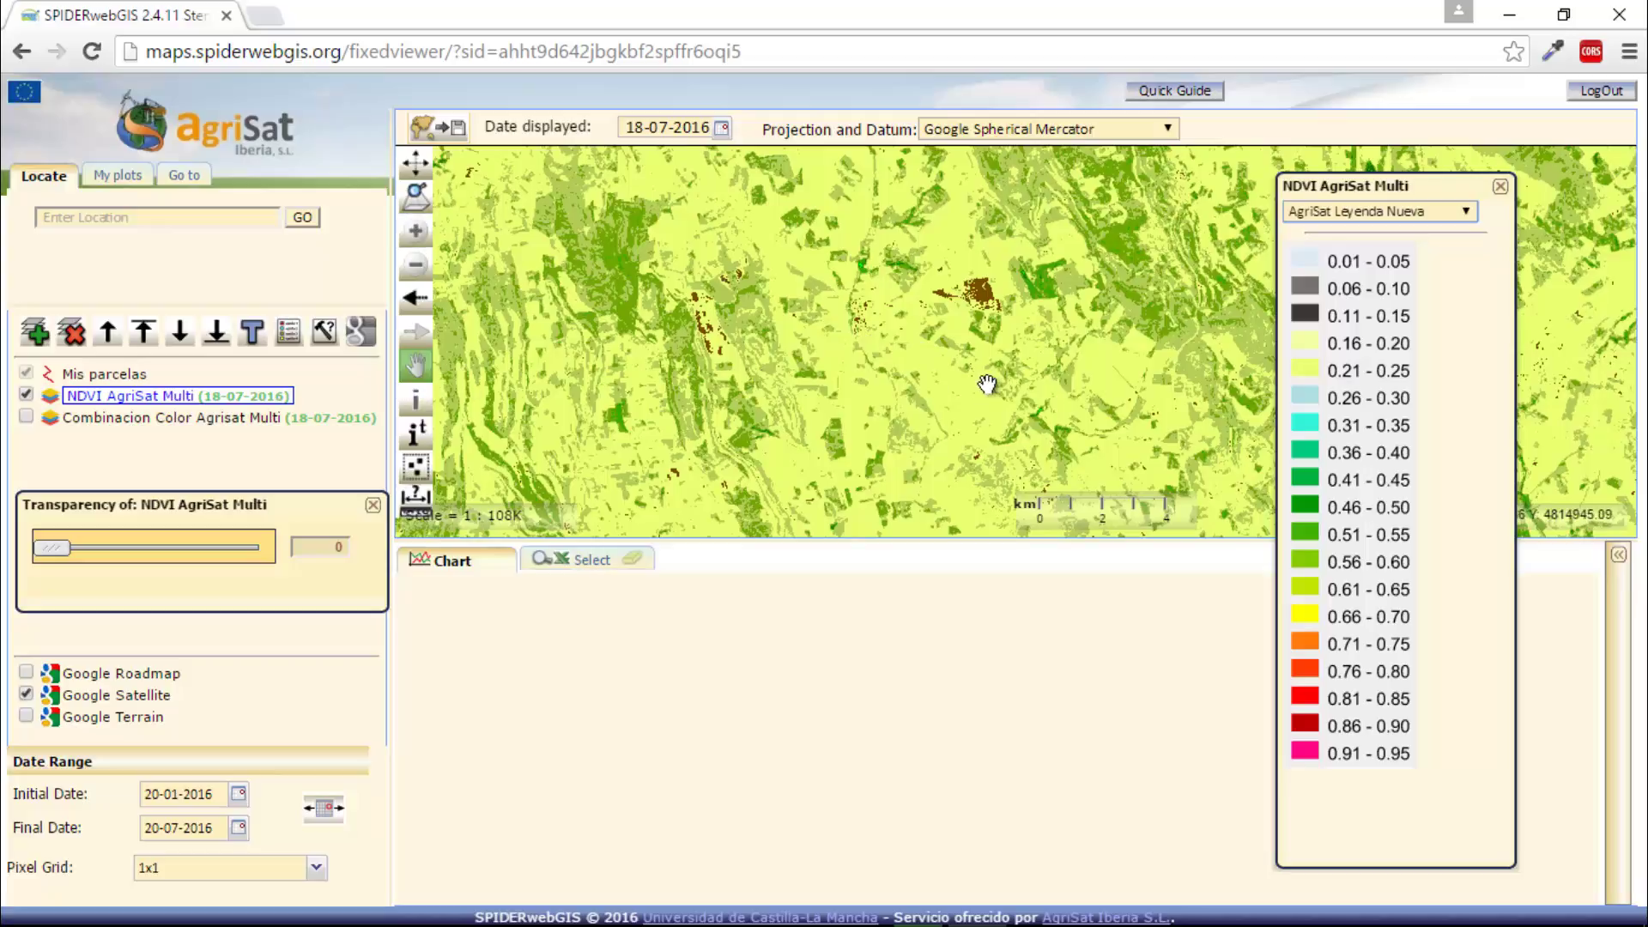
{"action": "left_click_drag", "start_coordinate": [988, 383], "coordinate": [922, 404]}
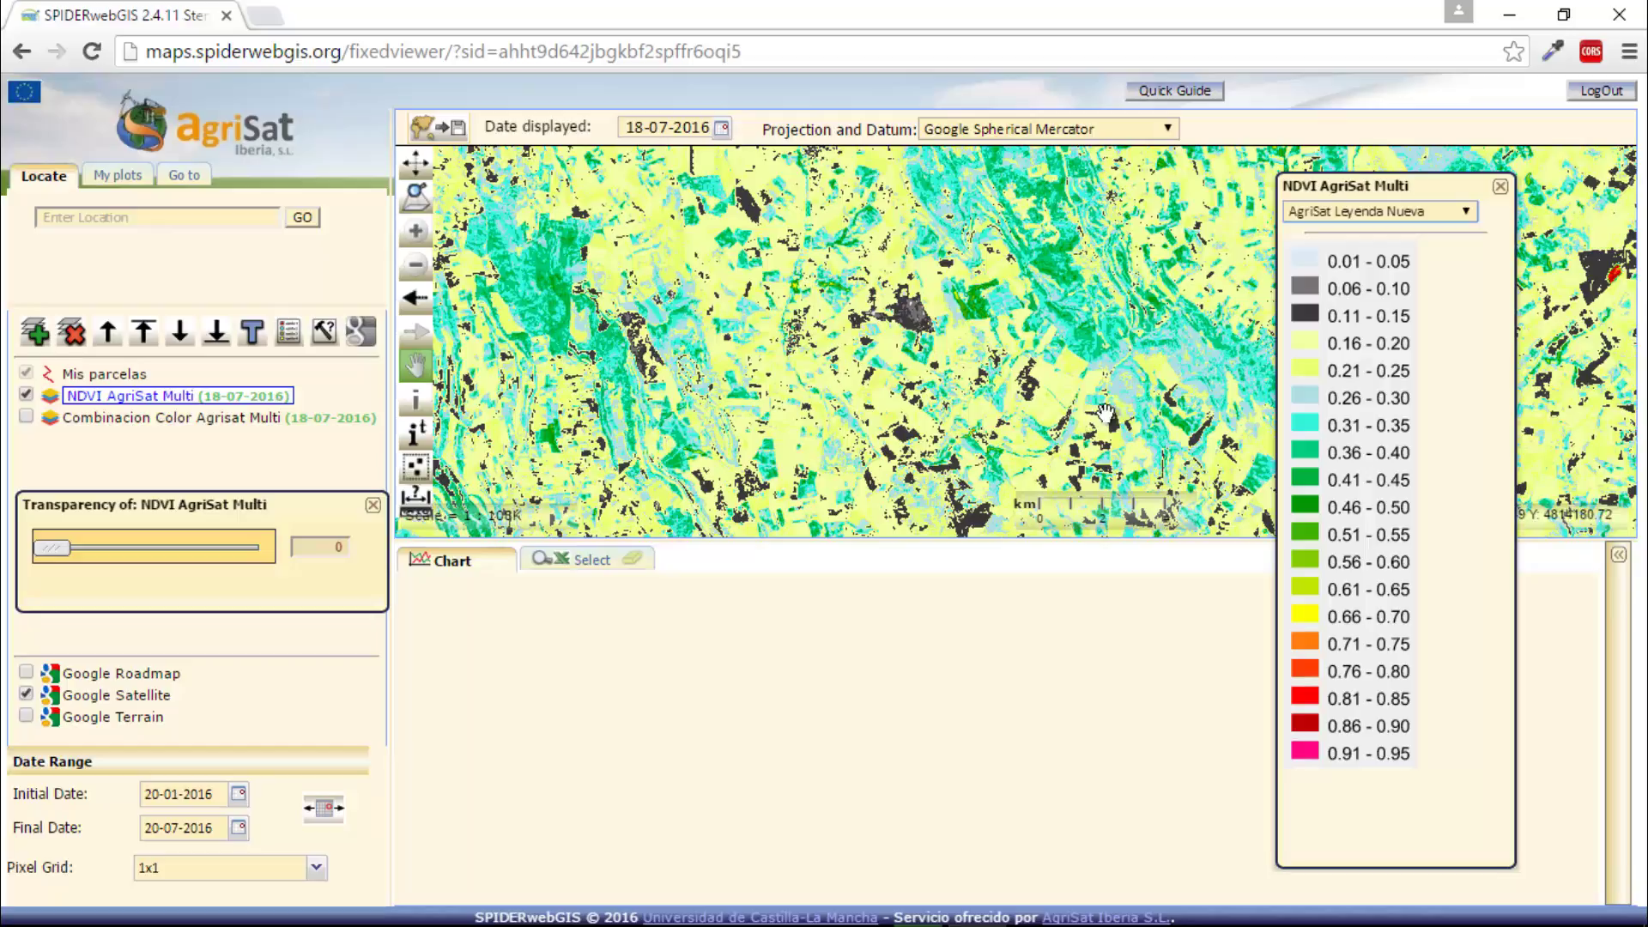
{"action": "left_click", "coordinate": [26, 396]}
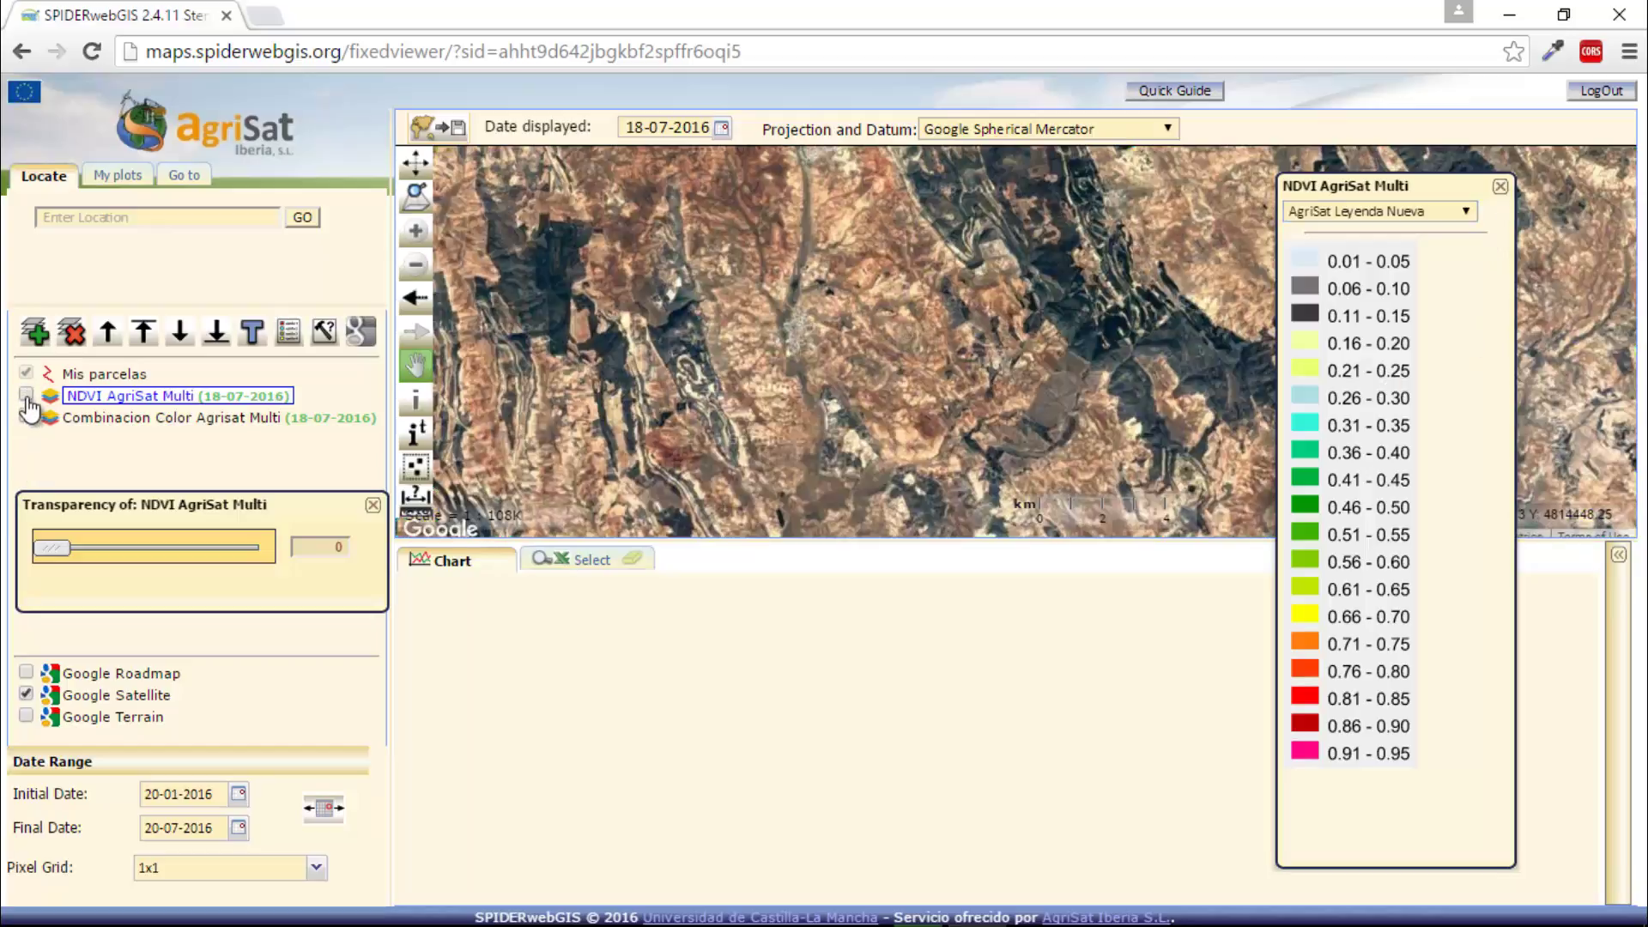
{"action": "left_click", "coordinate": [1499, 188]}
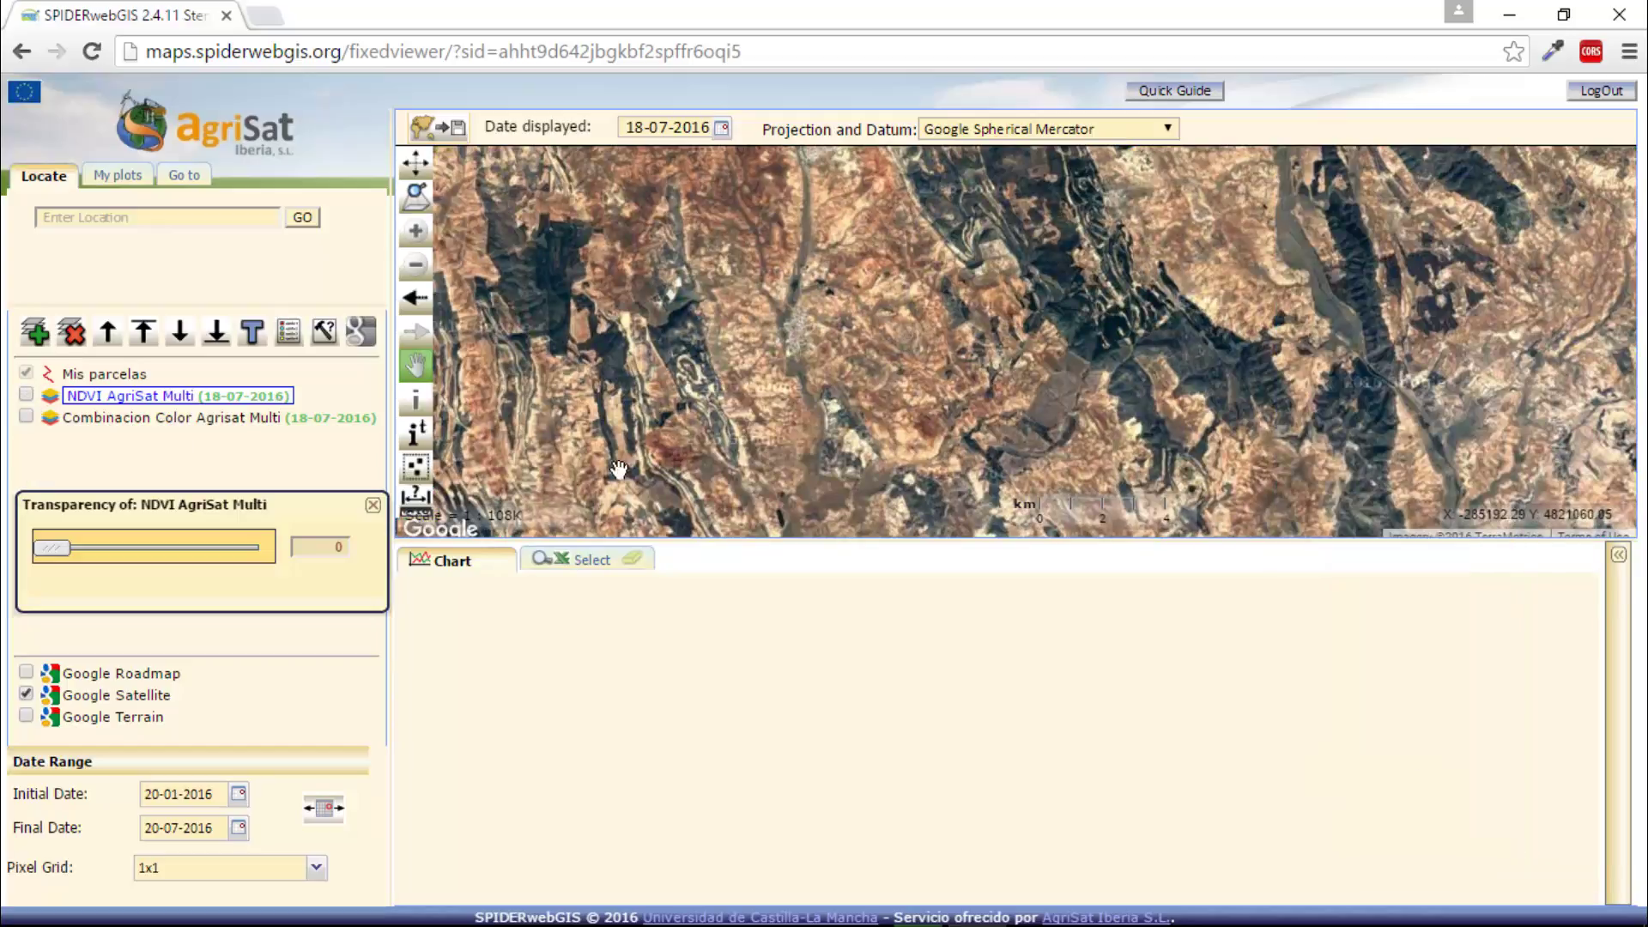
{"action": "left_click", "coordinate": [373, 505]}
Step: Show Combinacion Color Agrisat Multi, disable the Google base layers, and leave the projection unchanged
{"action": "left_click", "coordinate": [26, 418]}
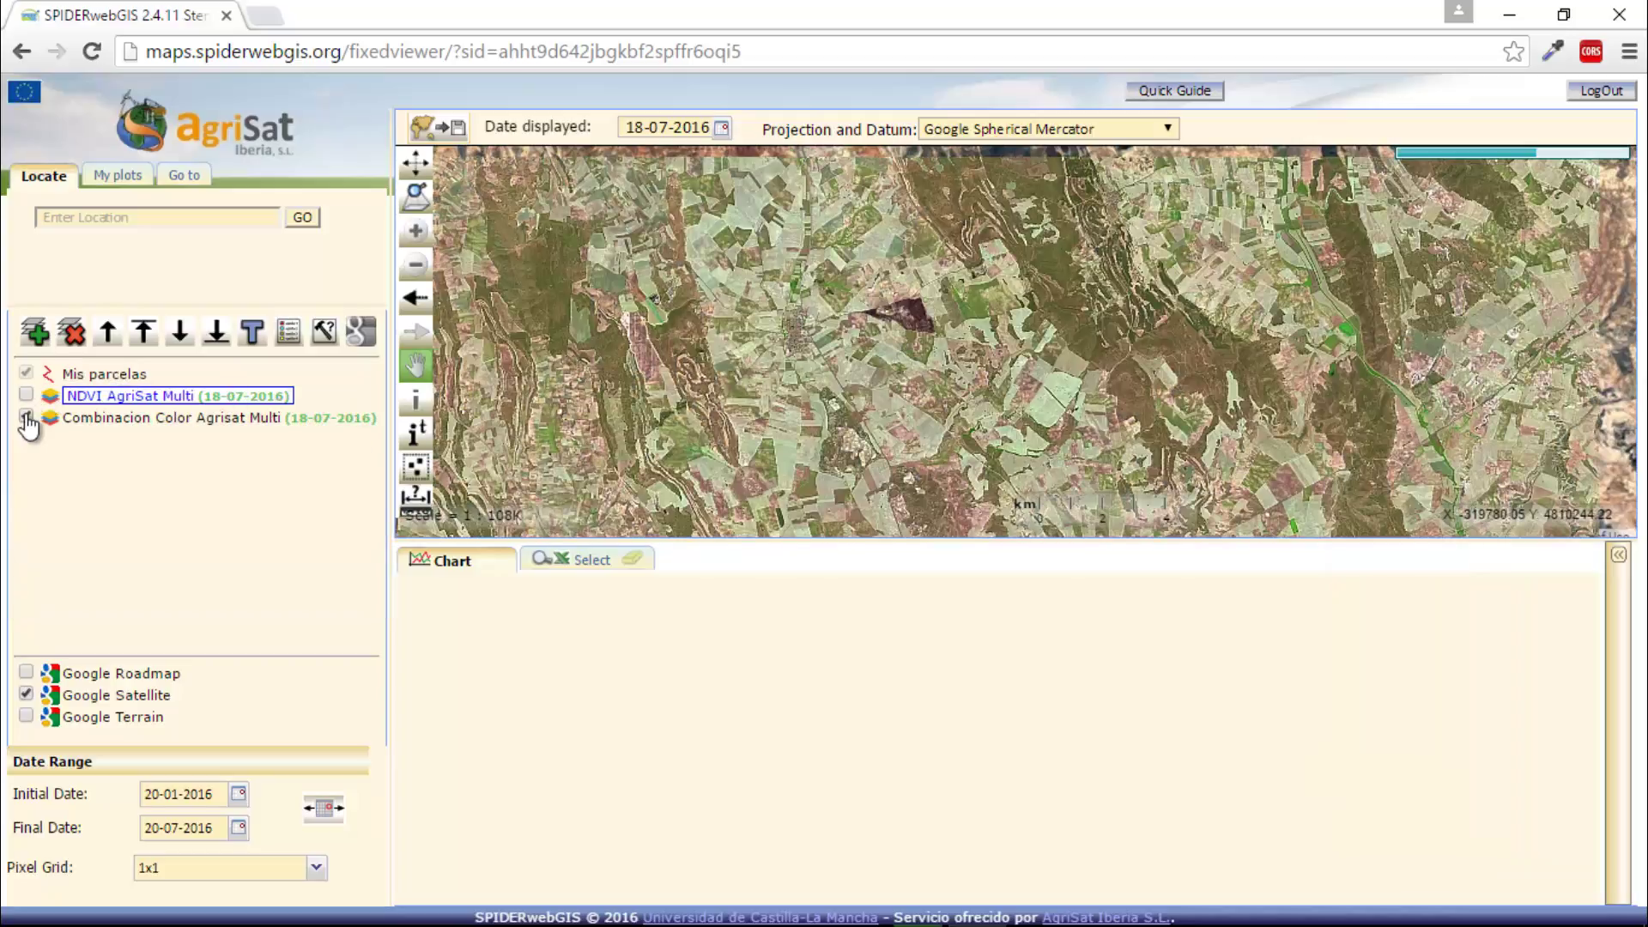
{"action": "left_click", "coordinate": [362, 334]}
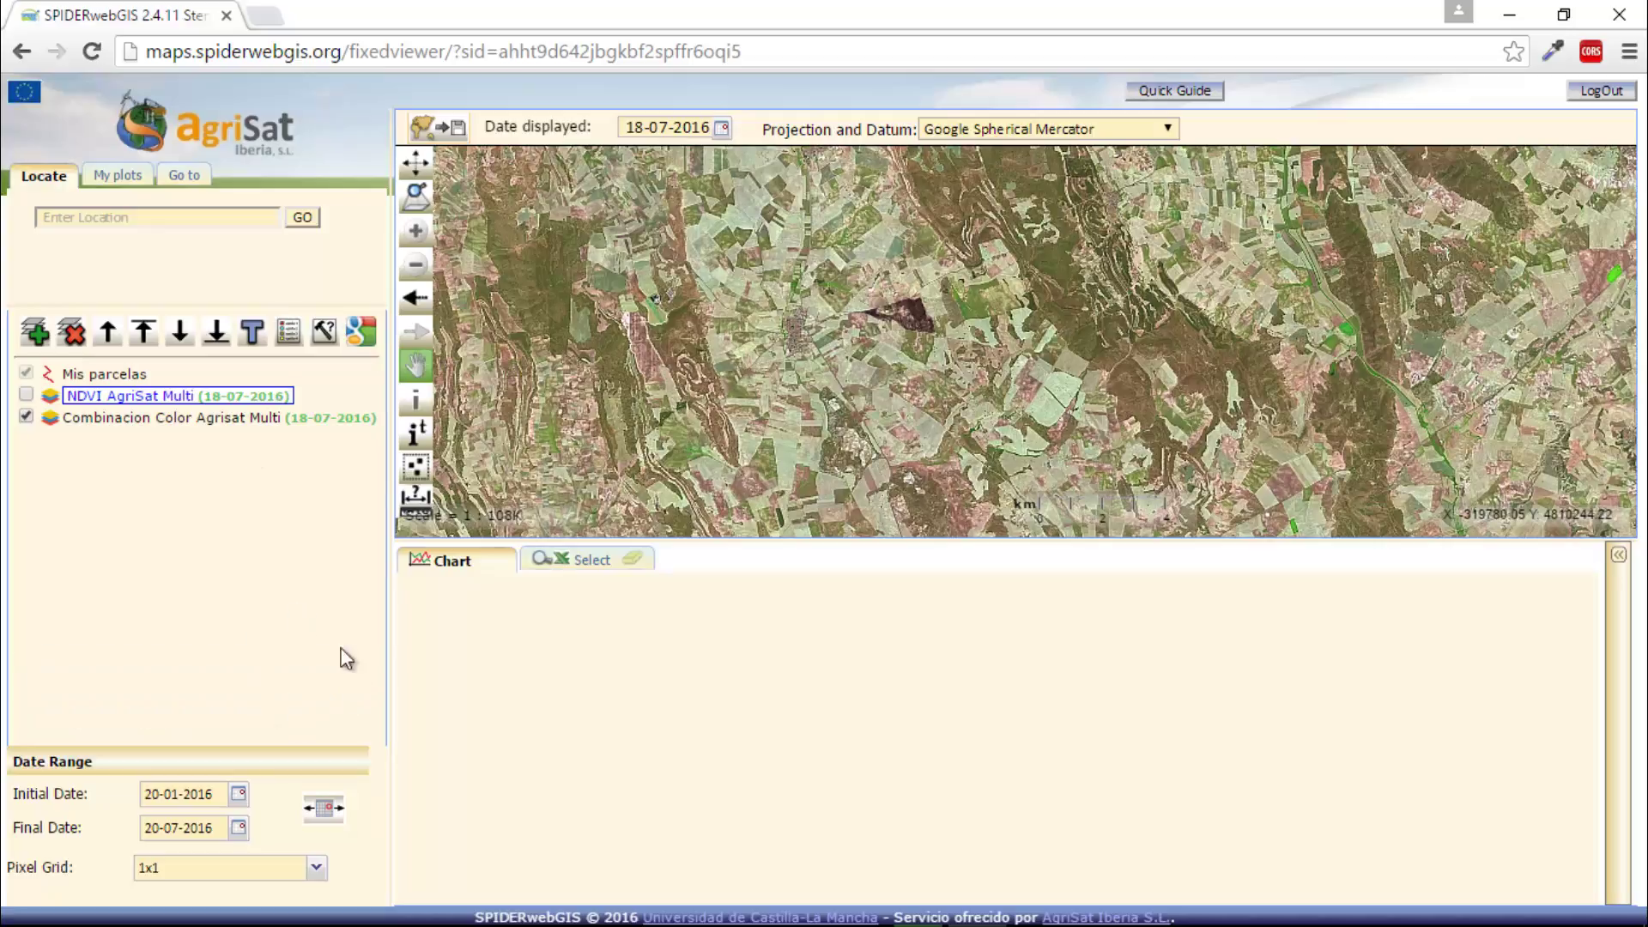
{"action": "left_click", "coordinate": [1168, 132]}
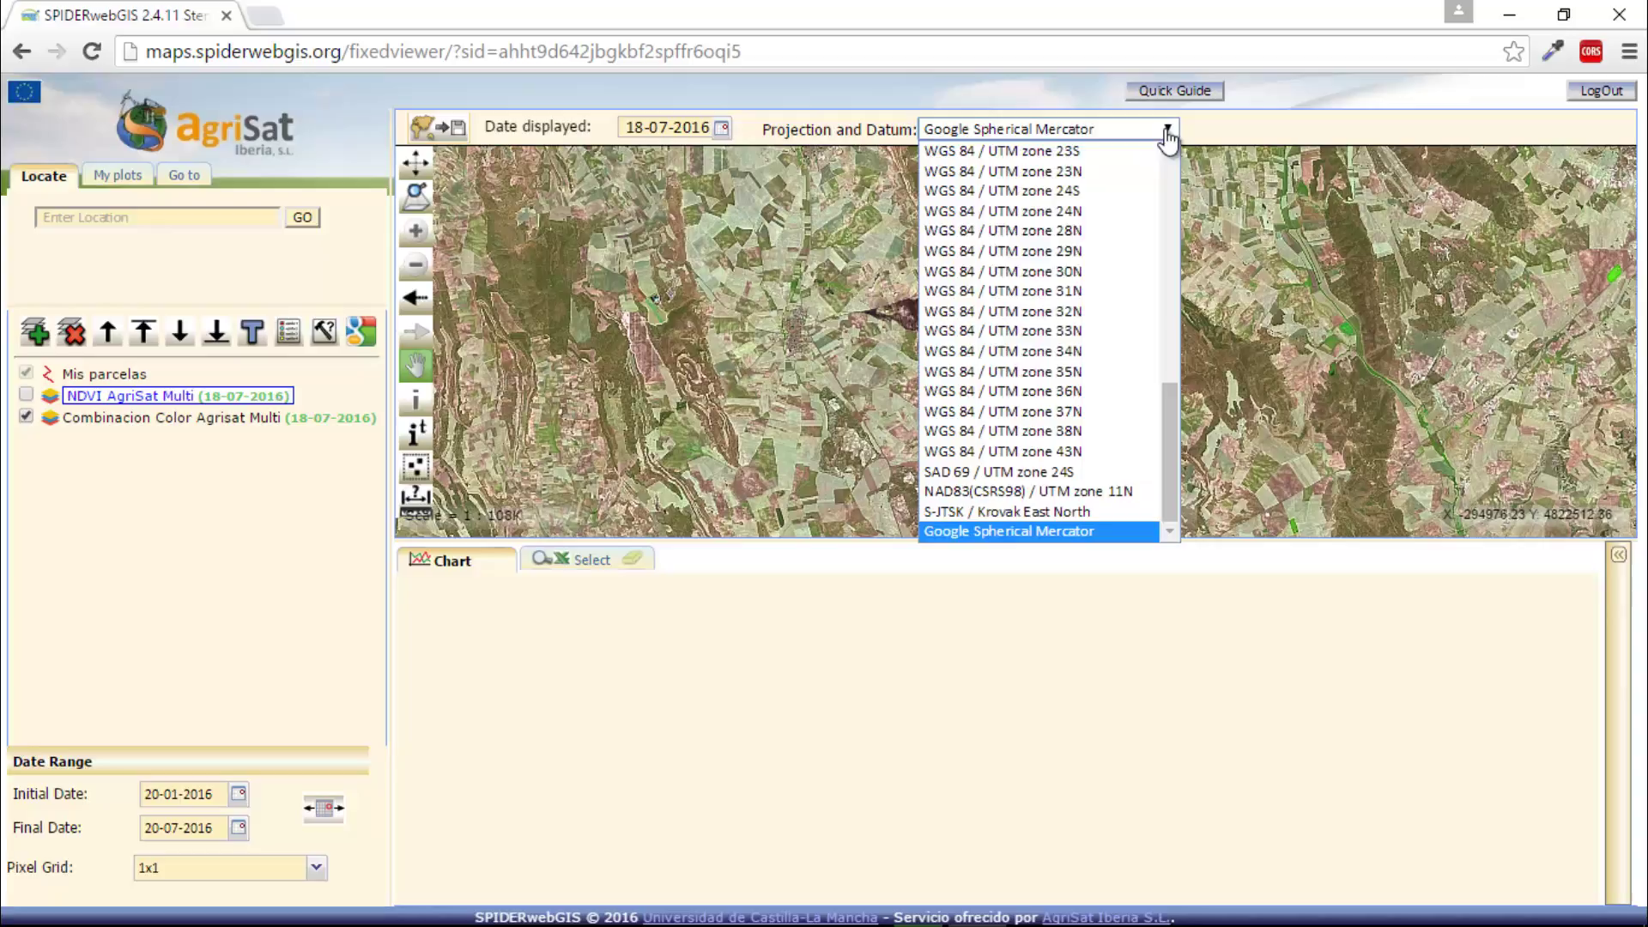
{"action": "left_click_drag", "start_coordinate": [1168, 450], "coordinate": [1183, 373]}
{"action": "scroll", "coordinate": [1099, 409], "scroll_direction": "down", "scroll_amount": 3}
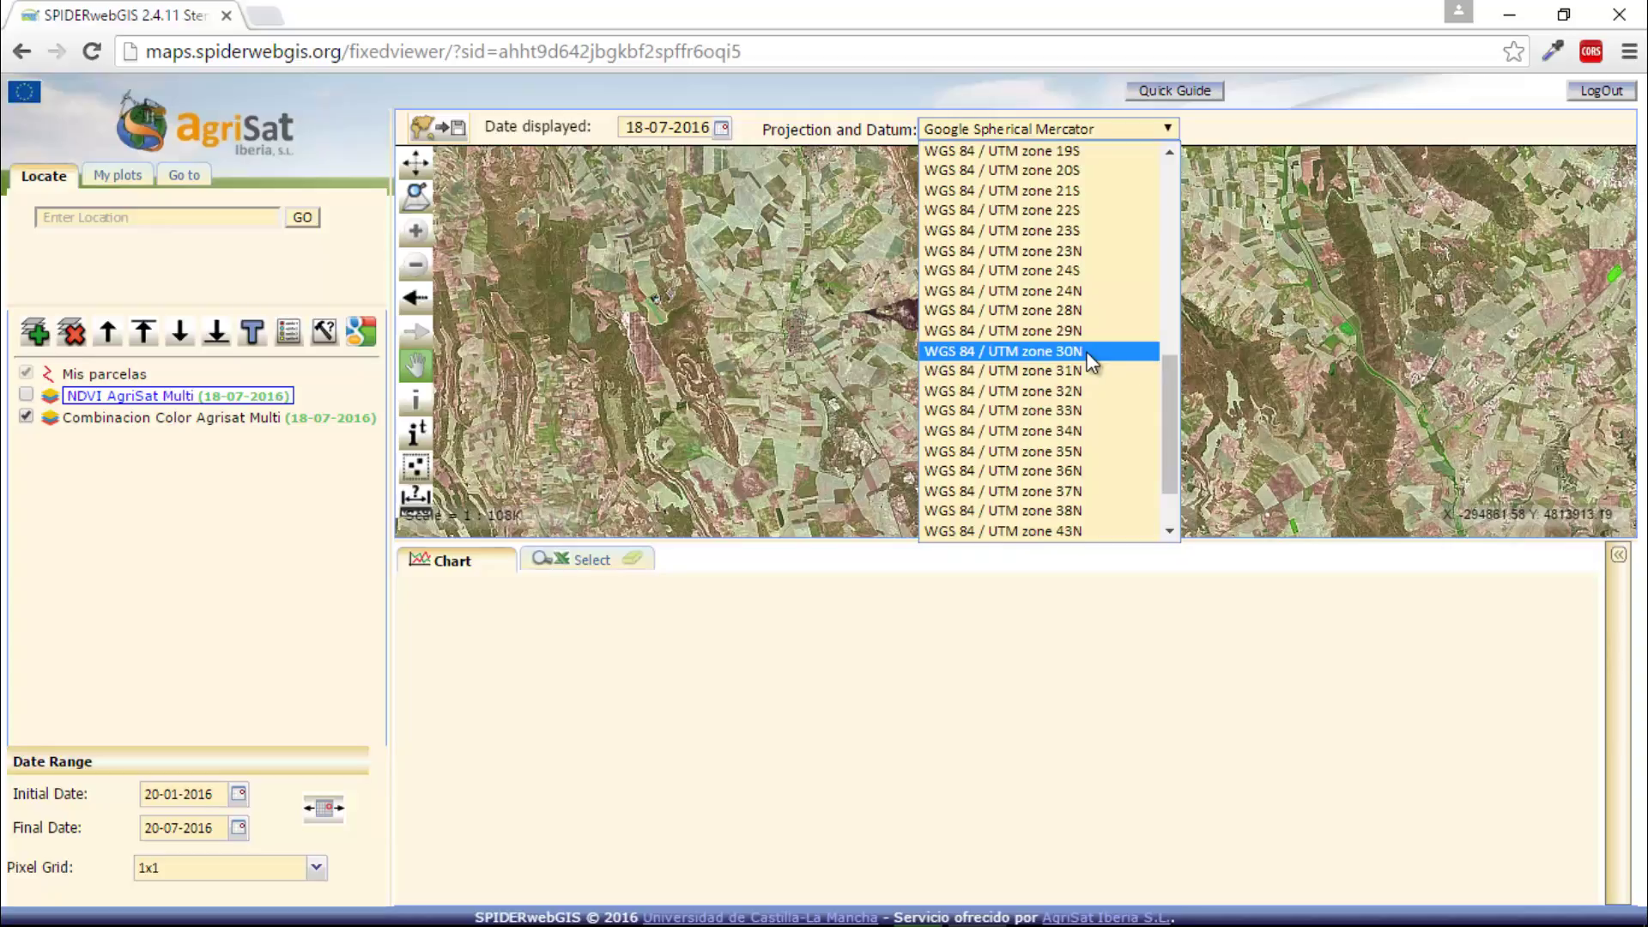
{"action": "left_click", "coordinate": [1238, 124]}
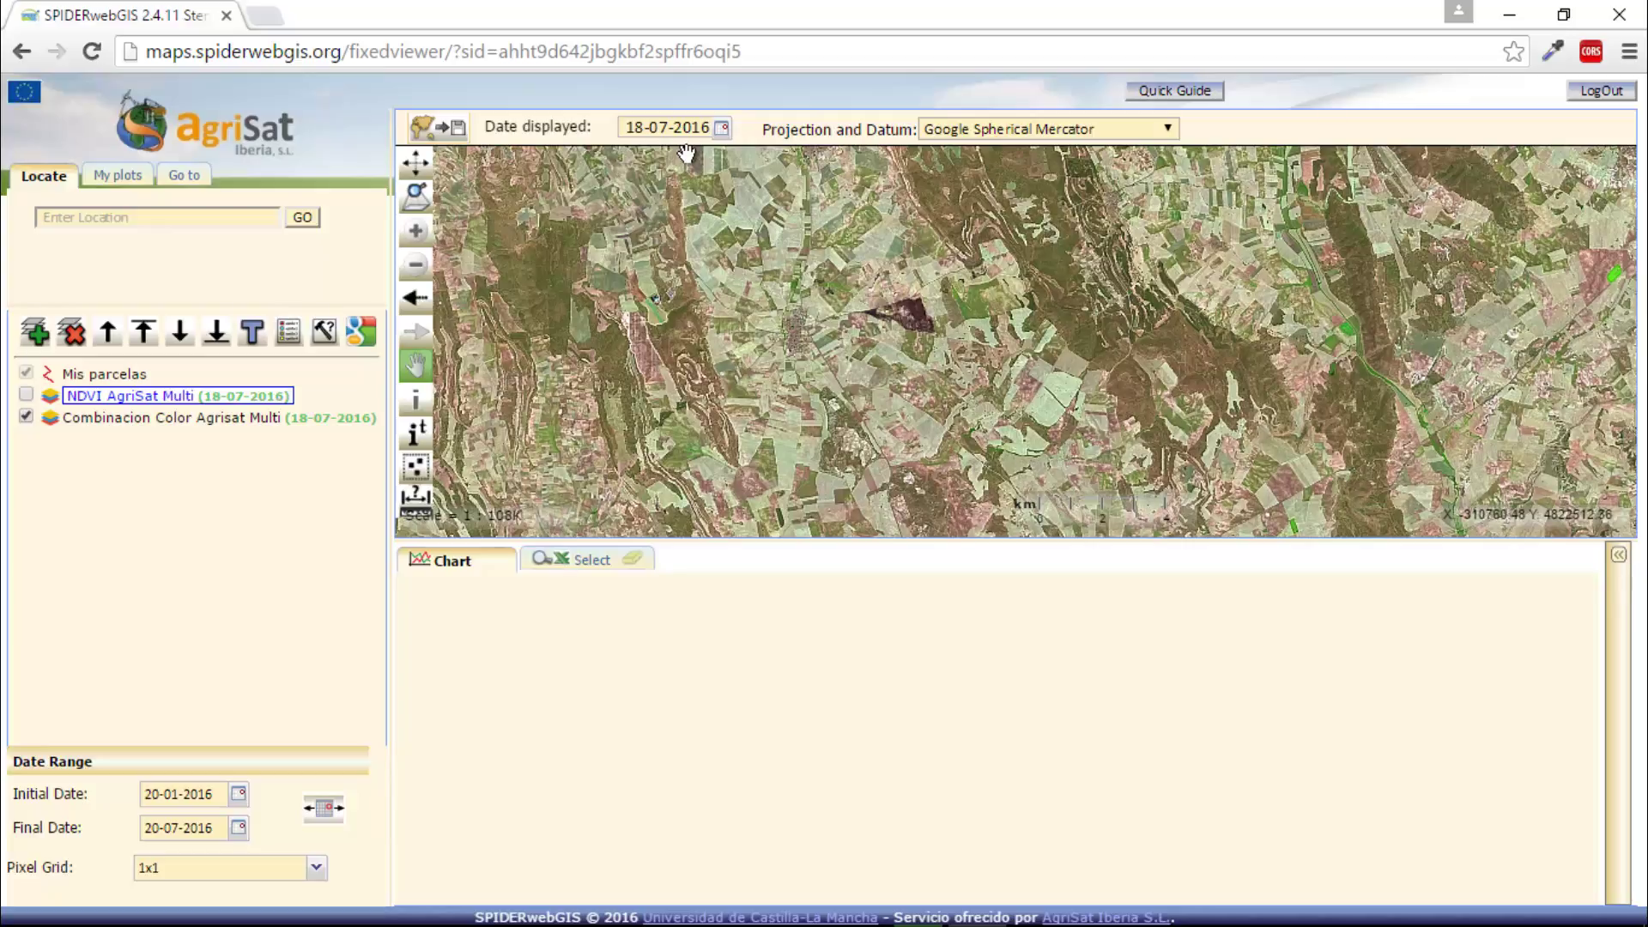
{"action": "left_click", "coordinate": [722, 127]}
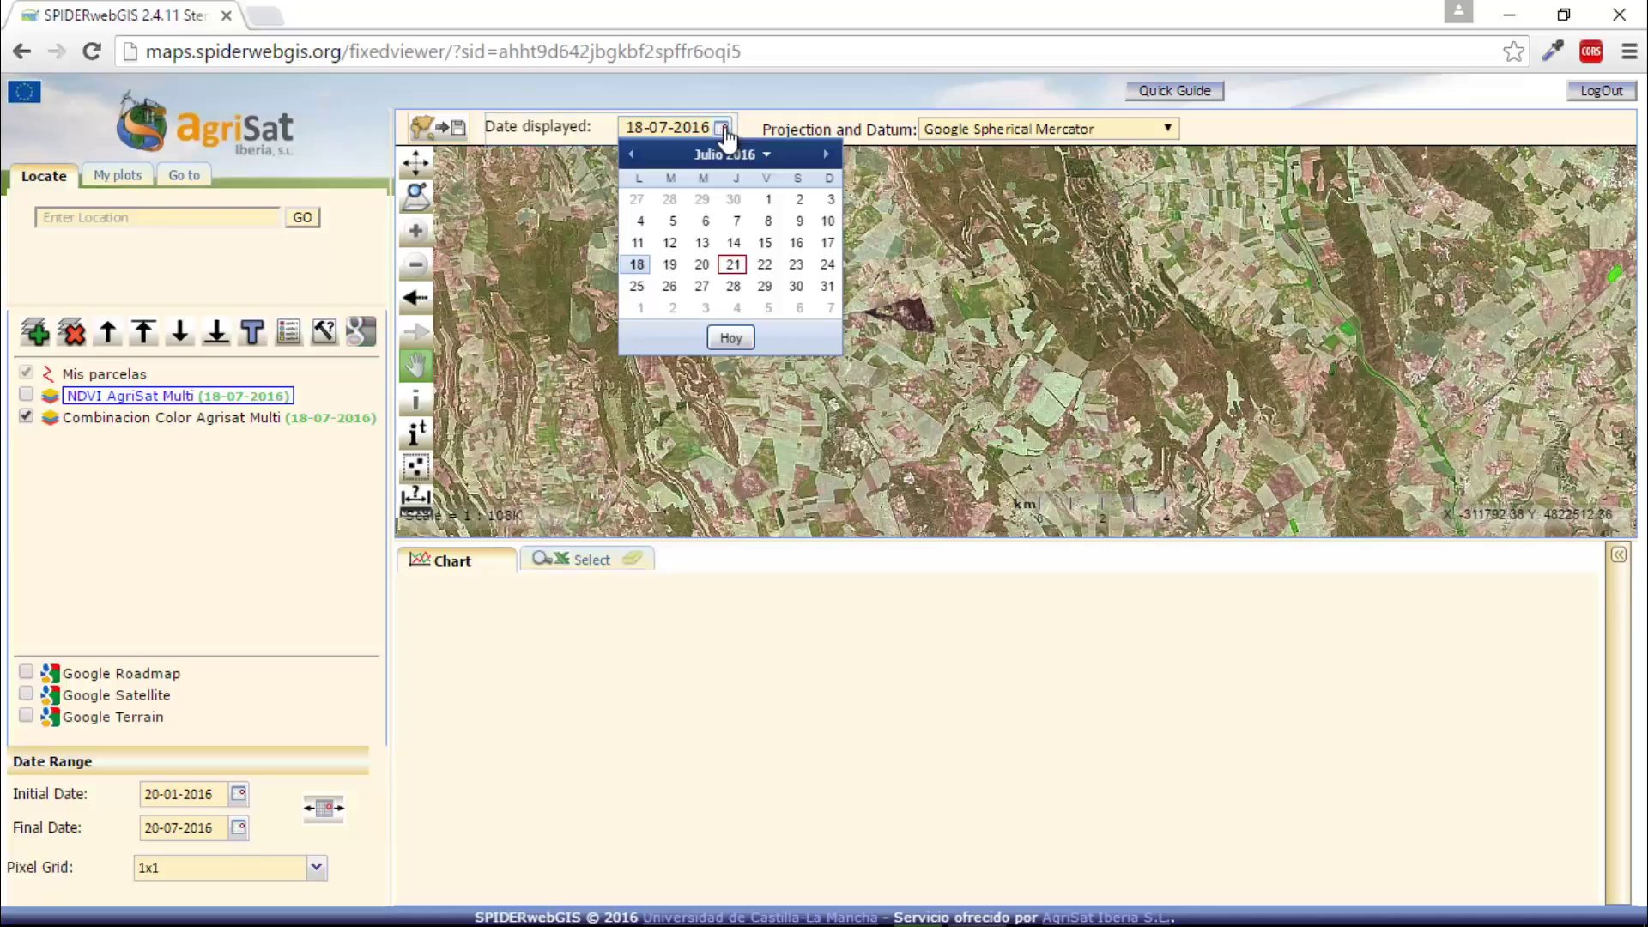
{"action": "left_click", "coordinate": [727, 157]}
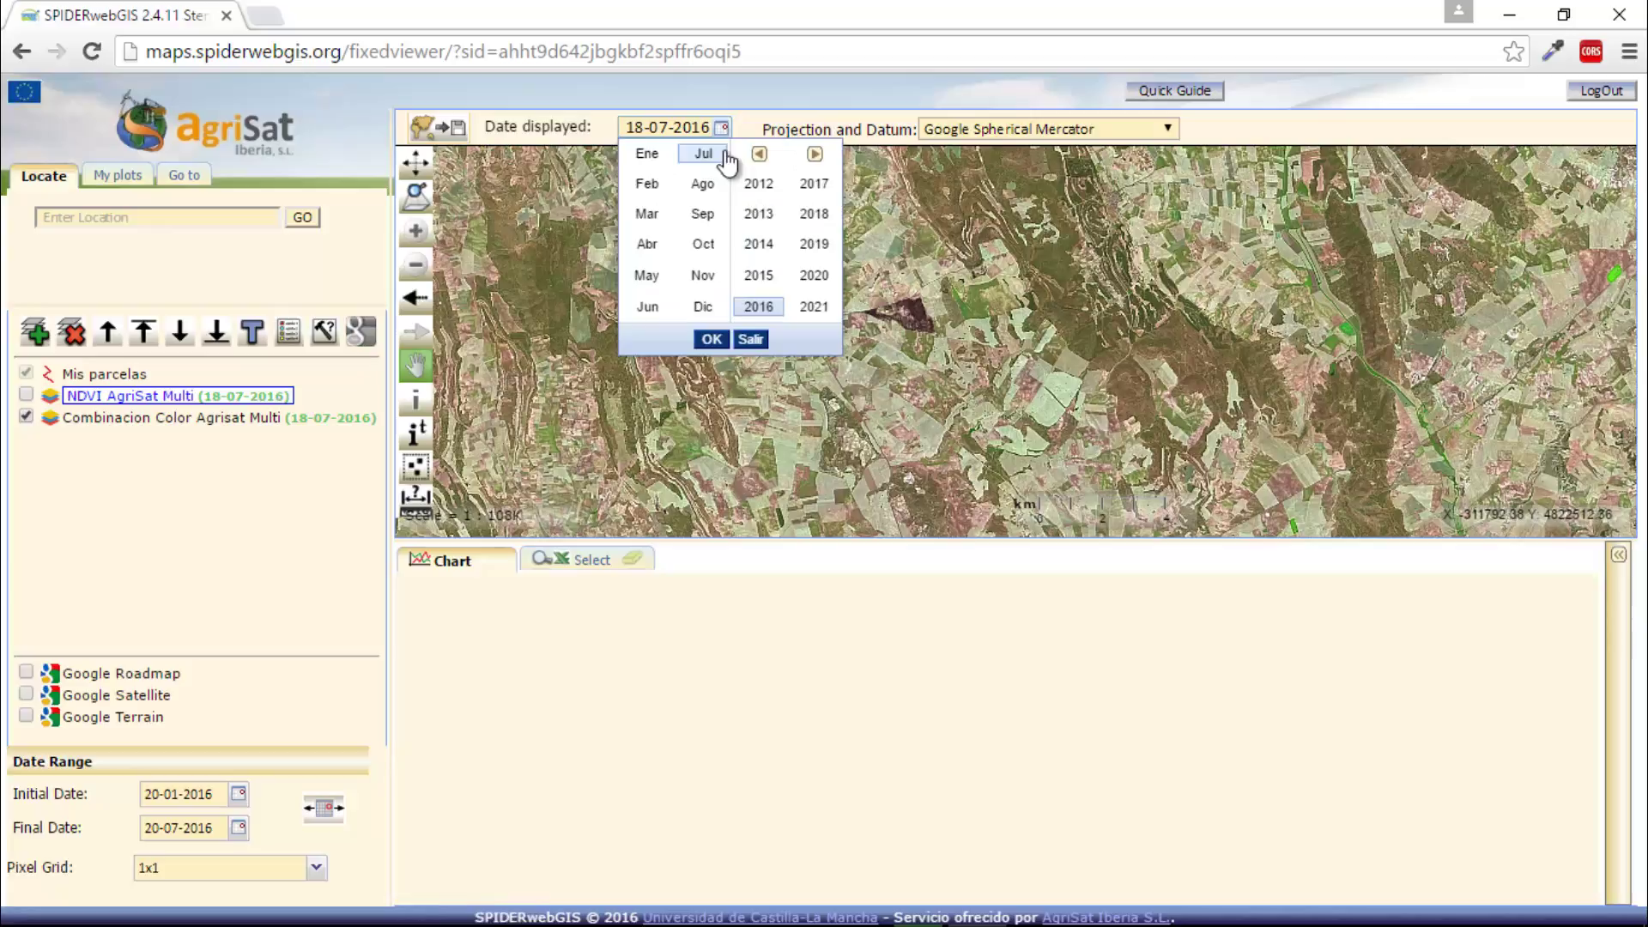
{"action": "left_click", "coordinate": [635, 310]}
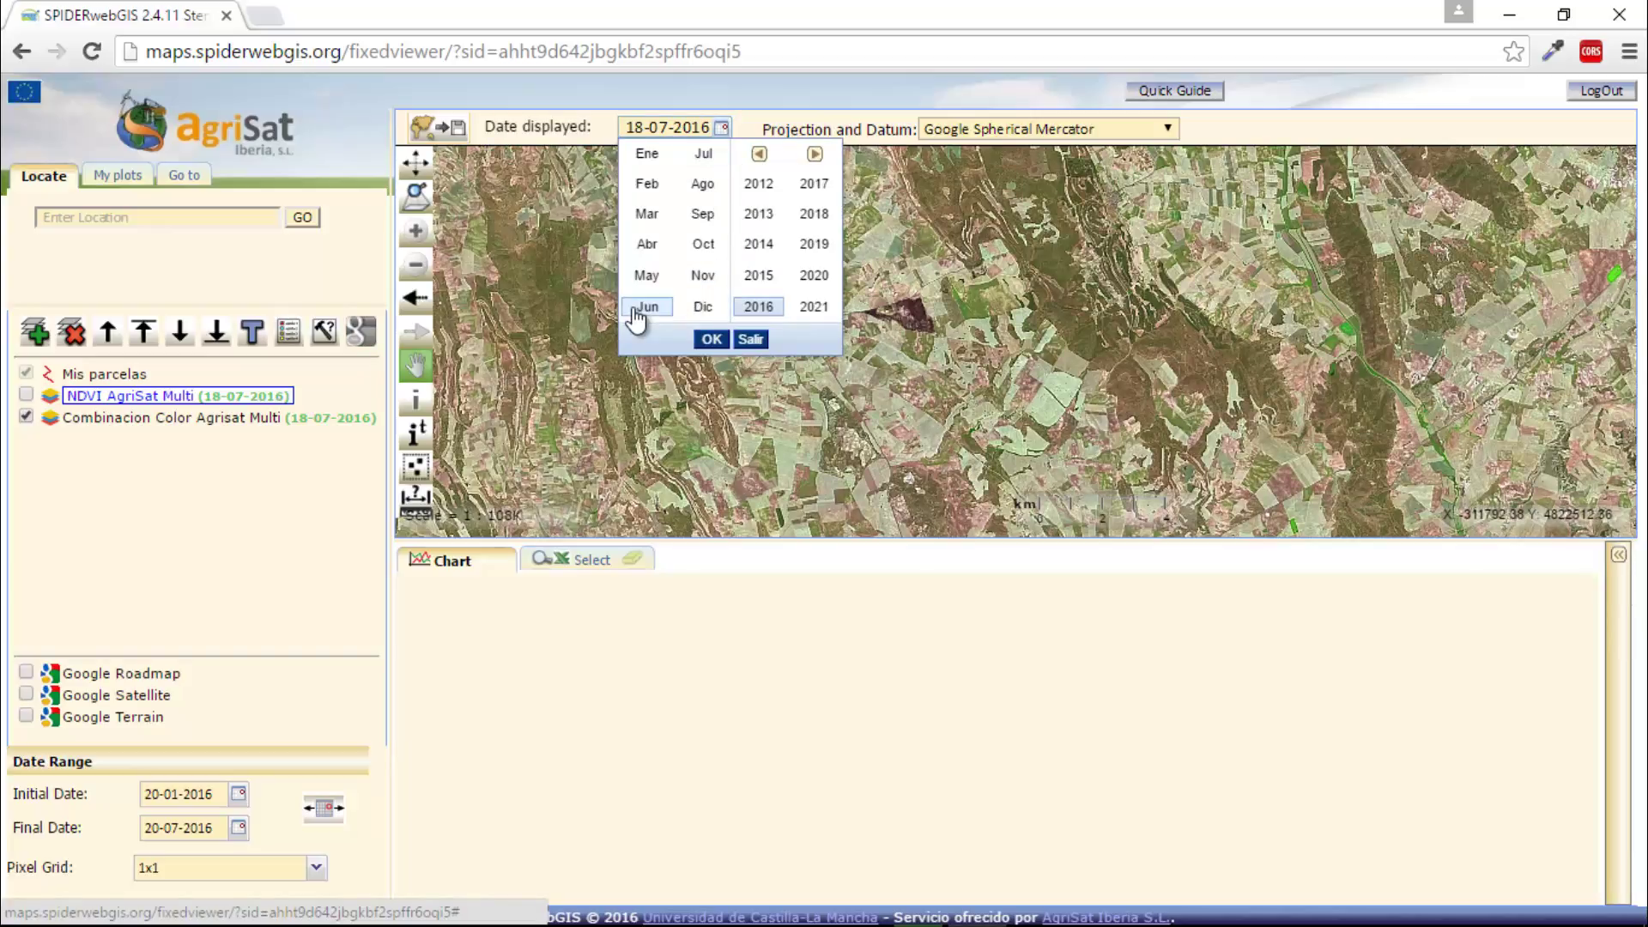
{"action": "left_click", "coordinate": [711, 339]}
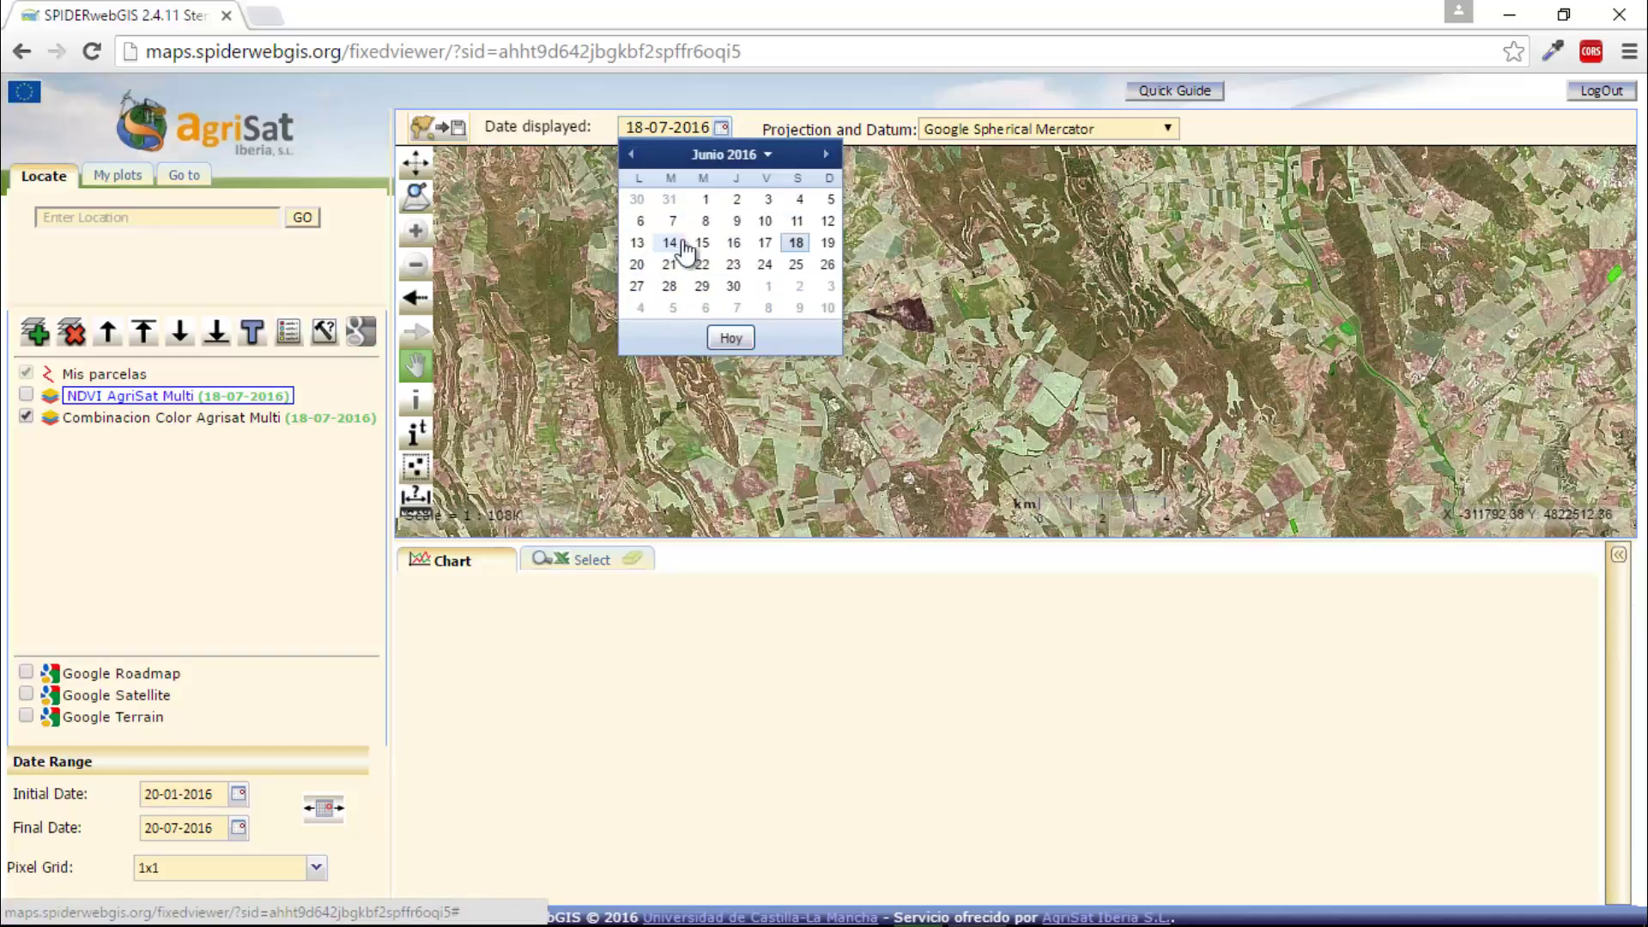
{"action": "left_click", "coordinate": [733, 266]}
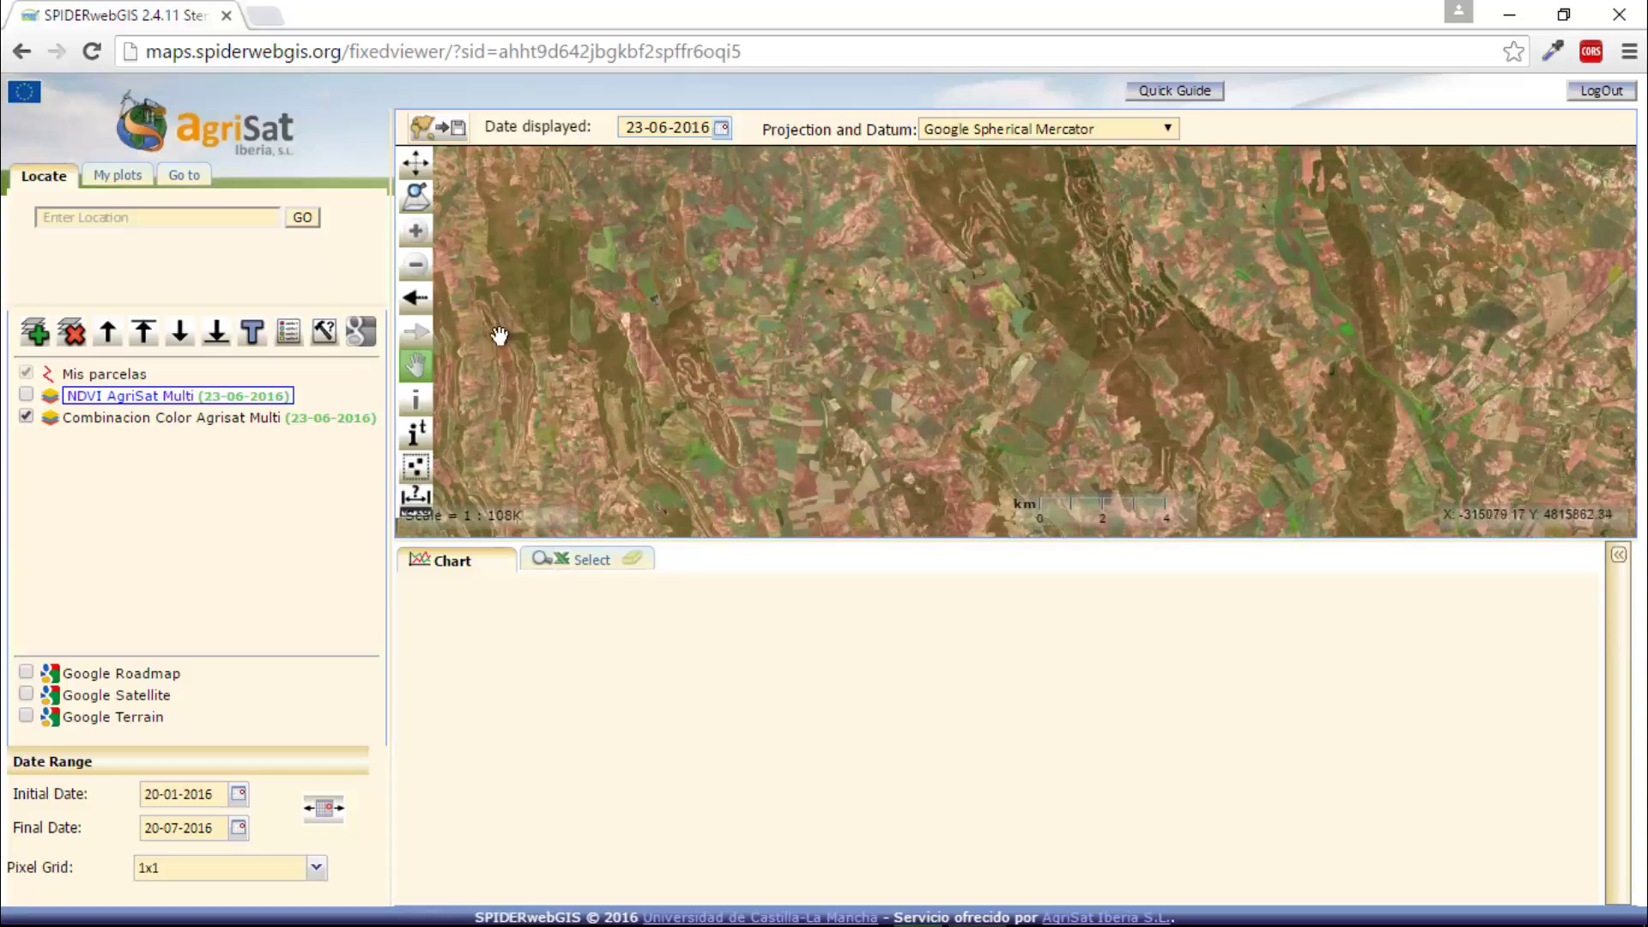
Step: Toggle the Google base layers off and back on, keeping Google Spherical Mercator projection
{"action": "left_click", "coordinate": [358, 342]}
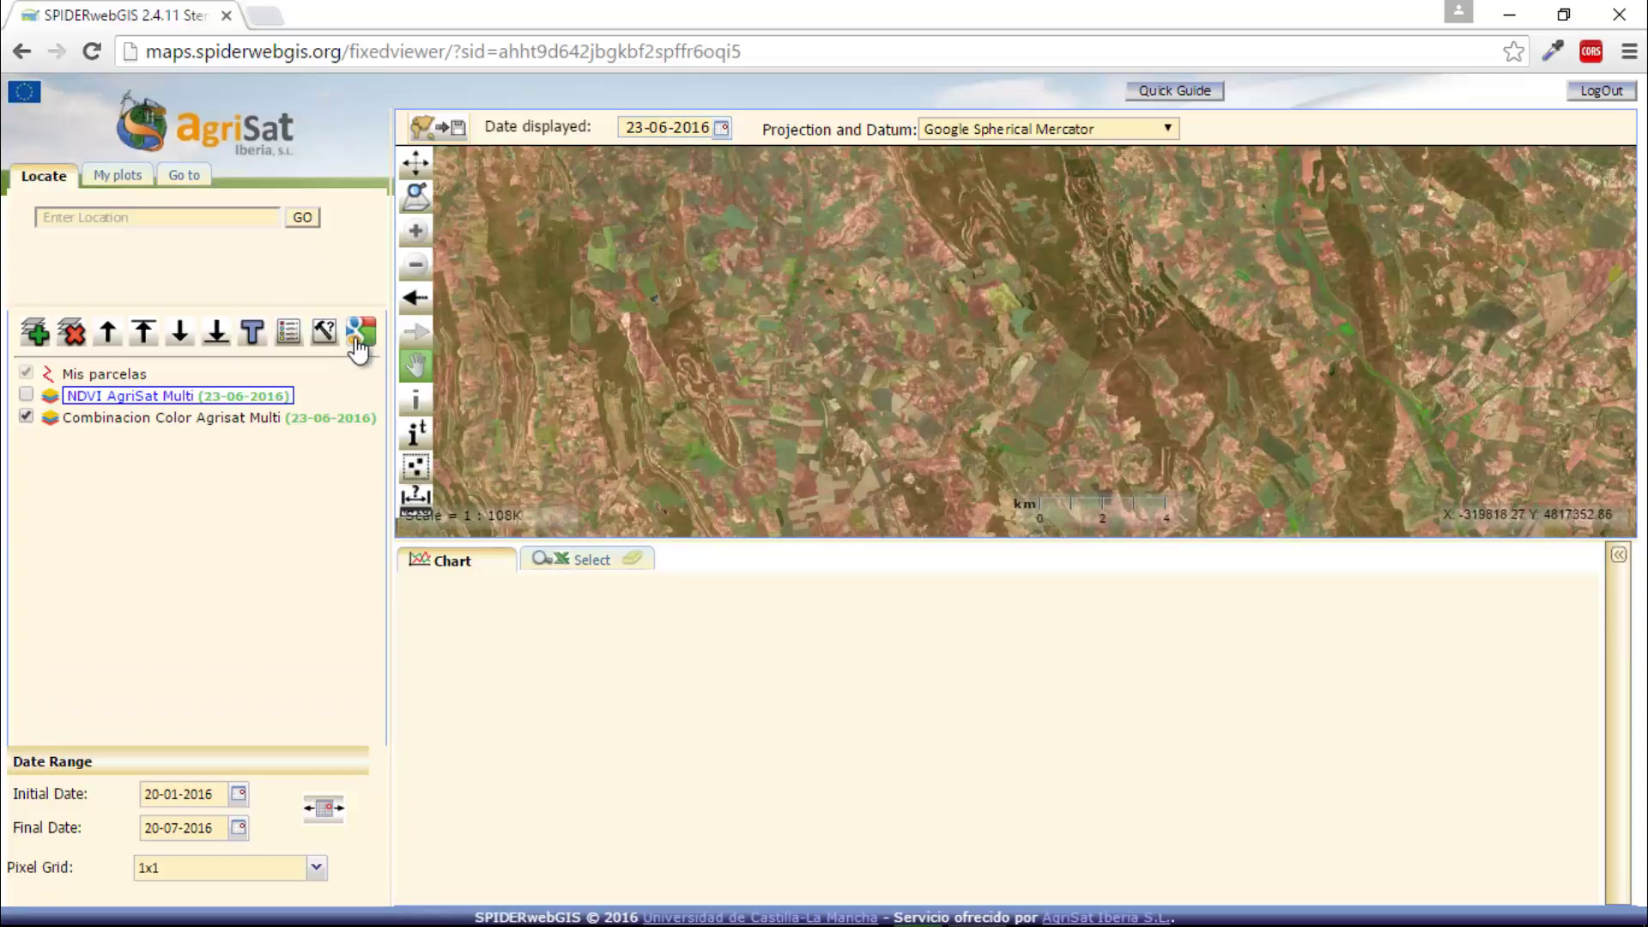
{"action": "left_click", "coordinate": [1169, 131]}
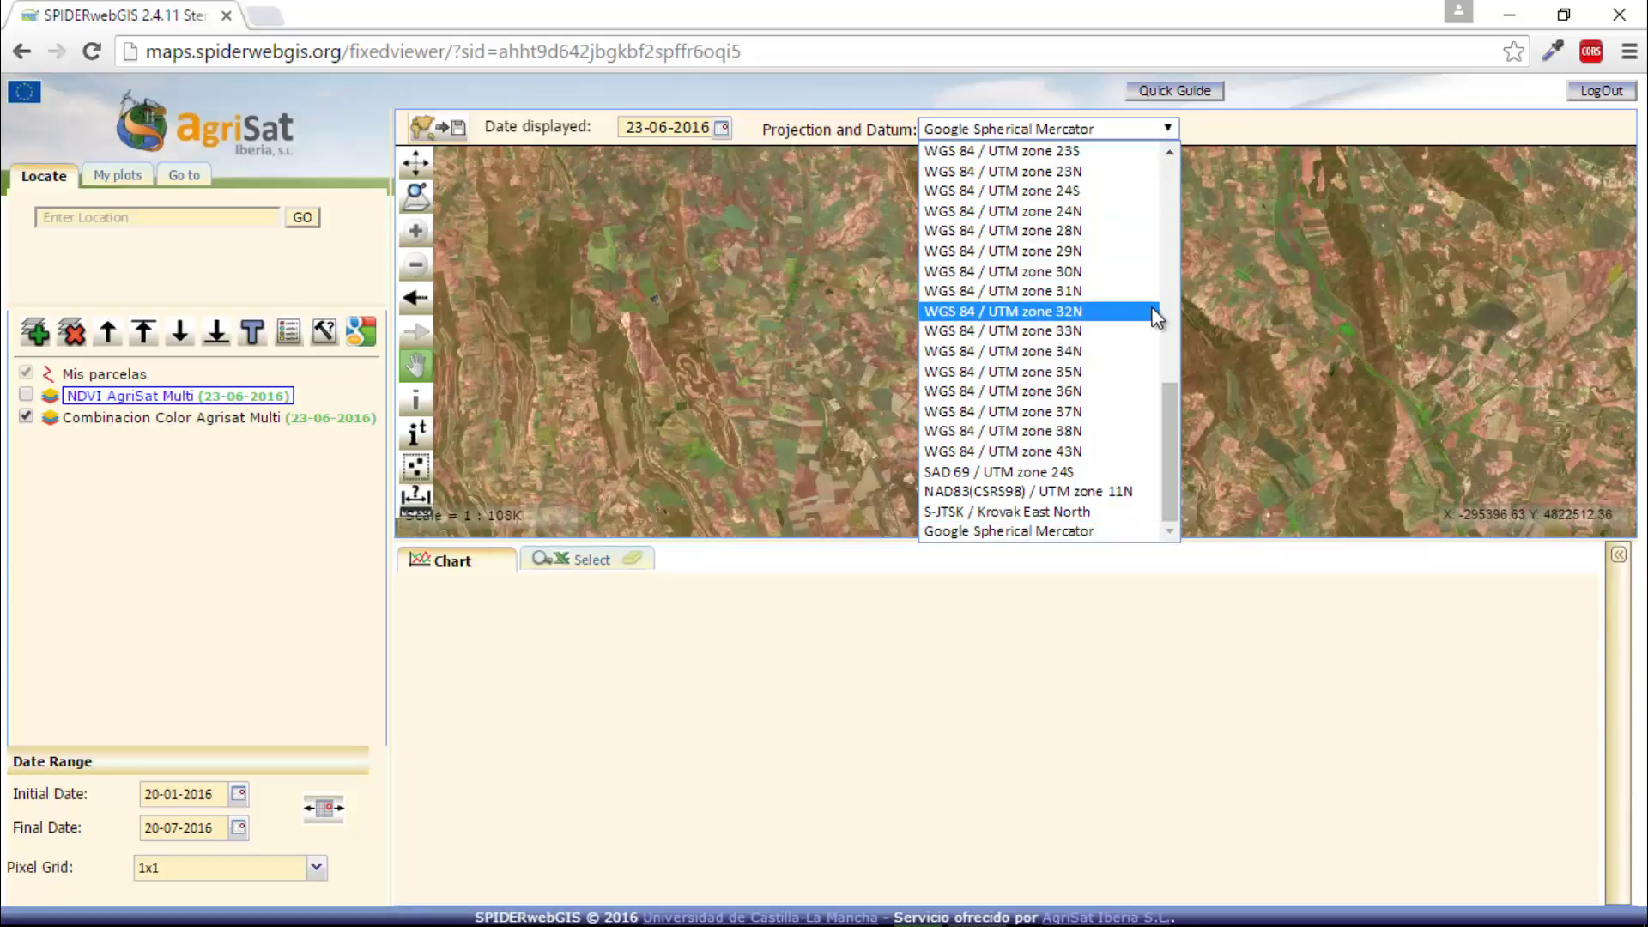
{"action": "left_click_drag", "start_coordinate": [1175, 395], "coordinate": [1173, 234]}
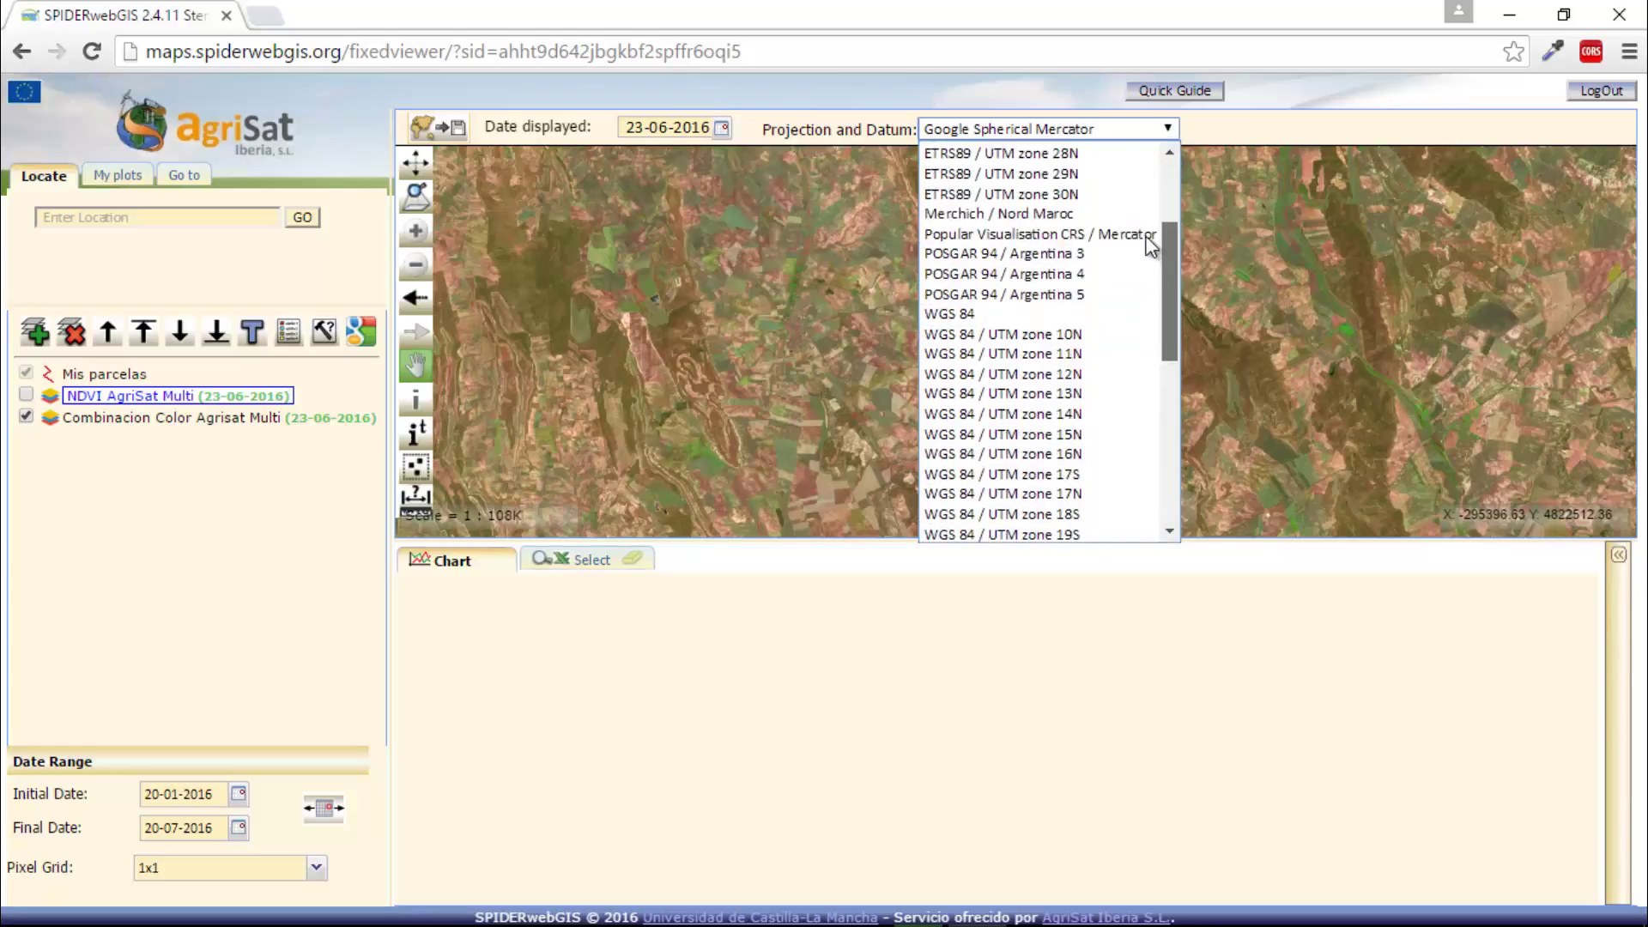
{"action": "left_click", "coordinate": [1217, 107]}
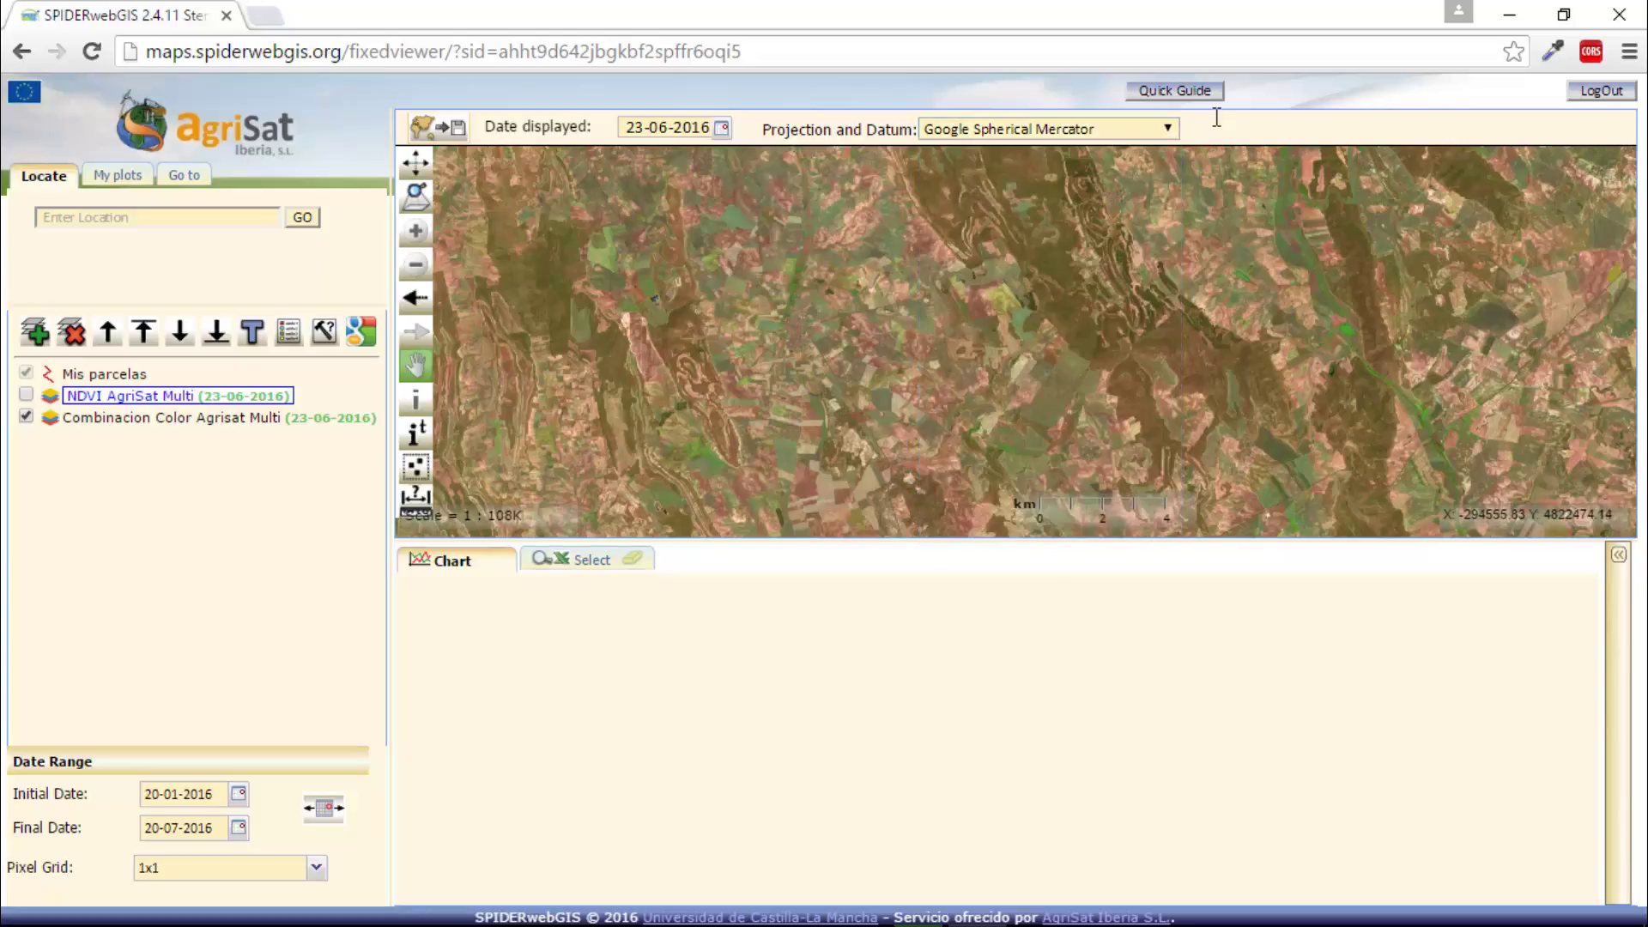
{"action": "left_click", "coordinate": [366, 342]}
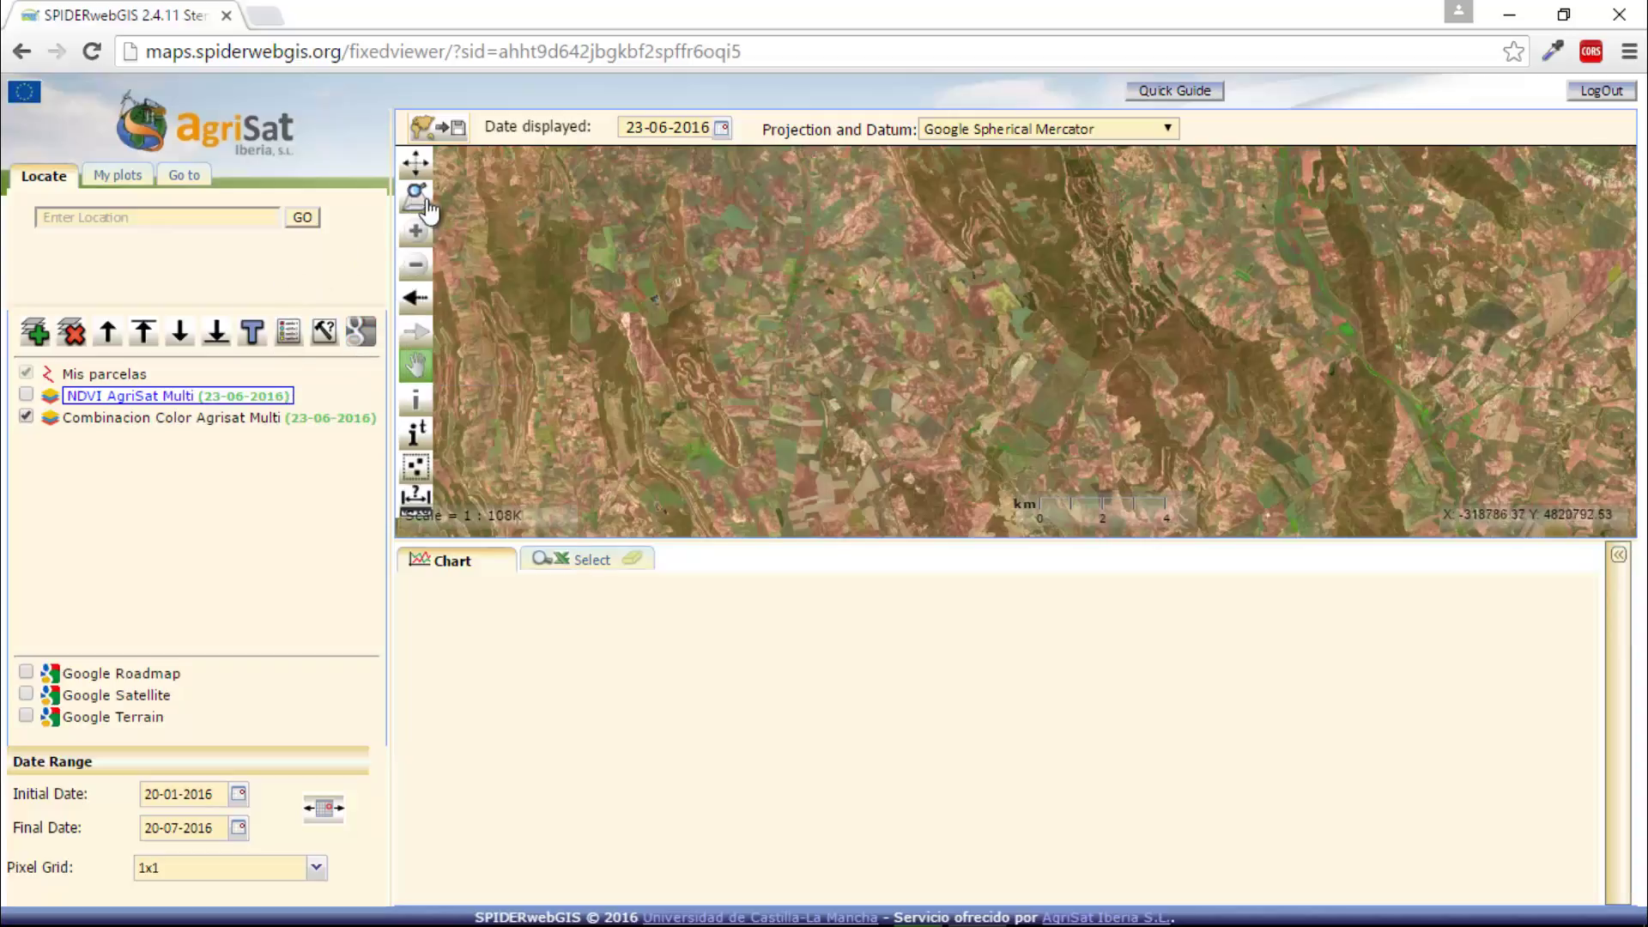
{"action": "left_click", "coordinate": [24, 695]}
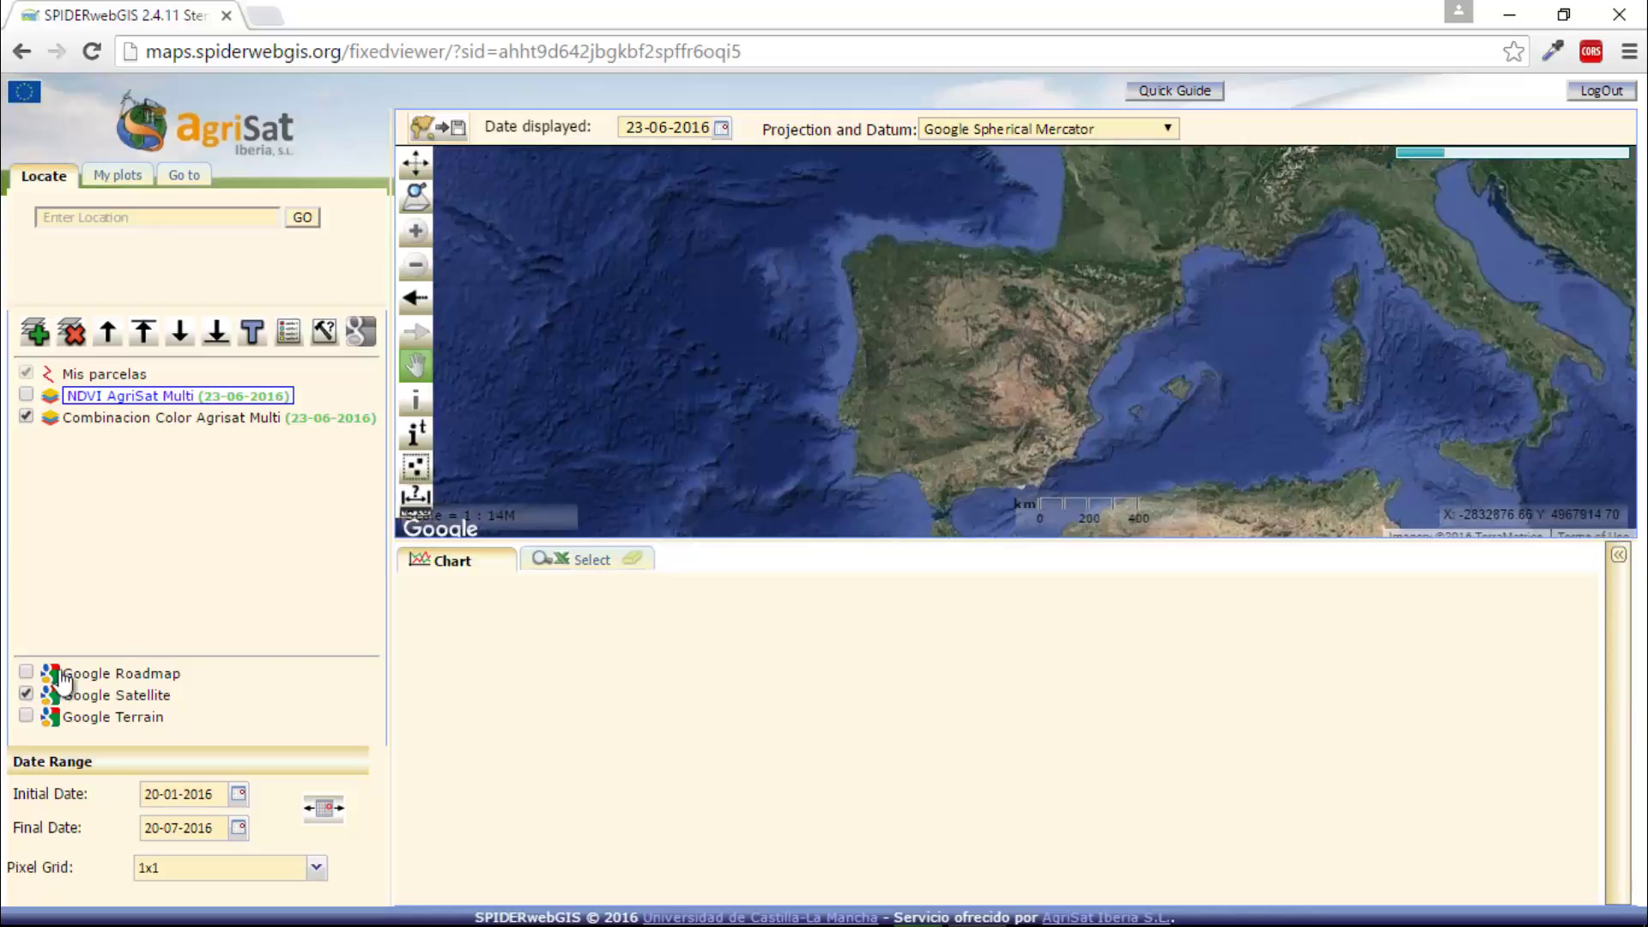
{"action": "left_click", "coordinate": [415, 199]}
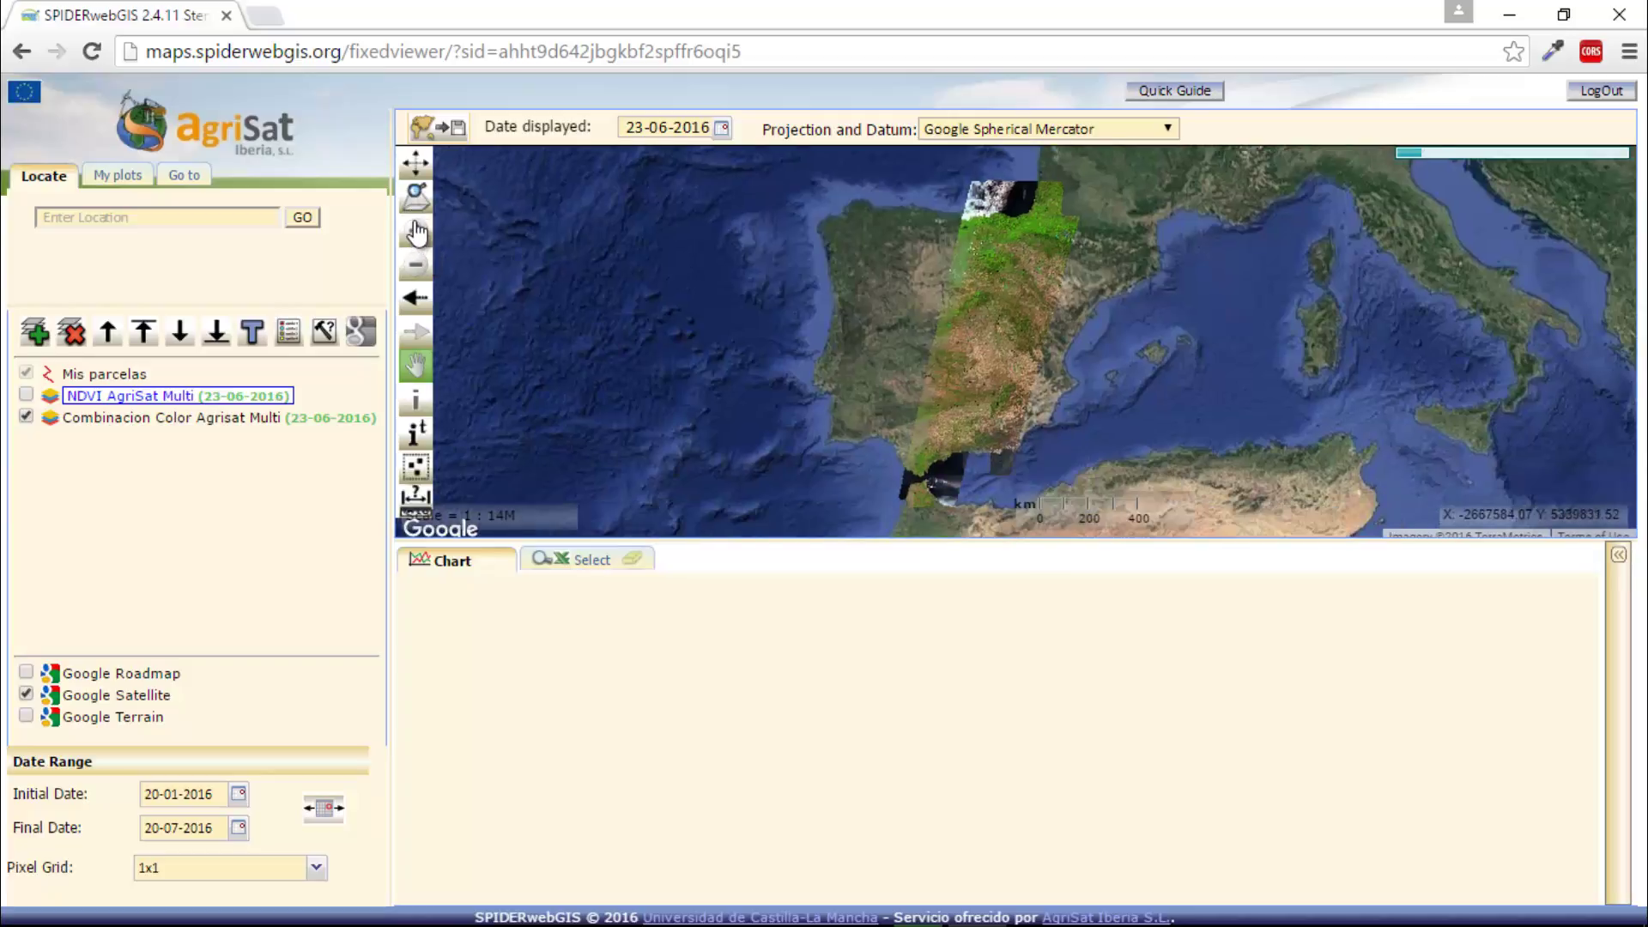
{"action": "left_click", "coordinate": [416, 232]}
{"action": "left_click_drag", "start_coordinate": [878, 317], "coordinate": [991, 395]}
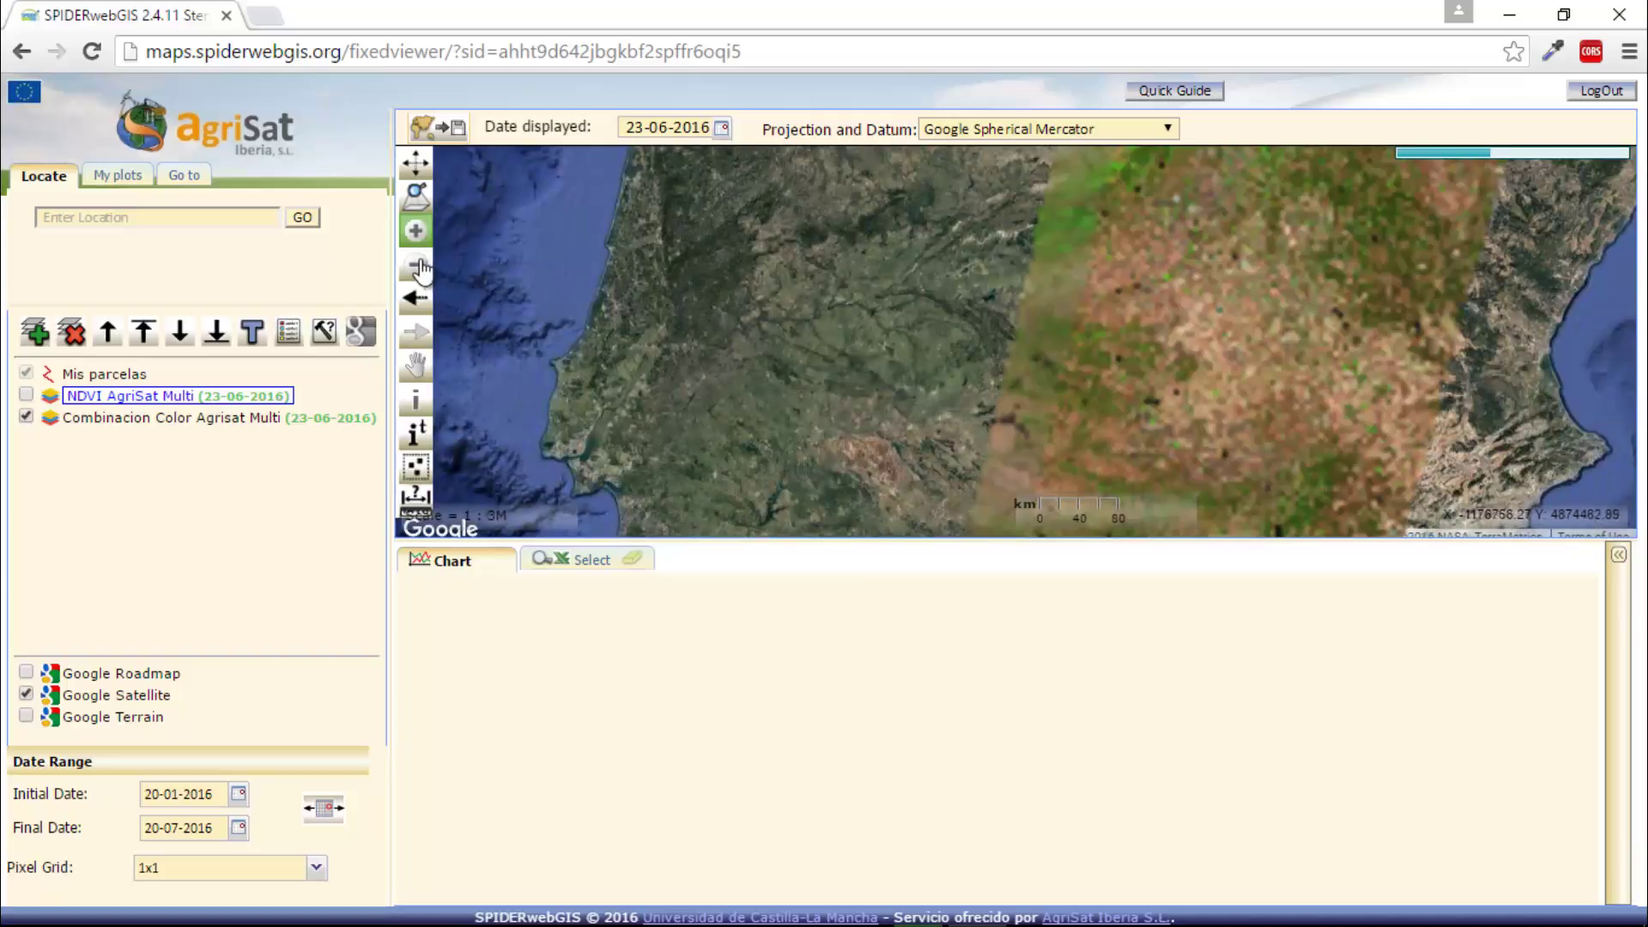
{"action": "left_click", "coordinate": [417, 264]}
{"action": "left_click", "coordinate": [1060, 390]}
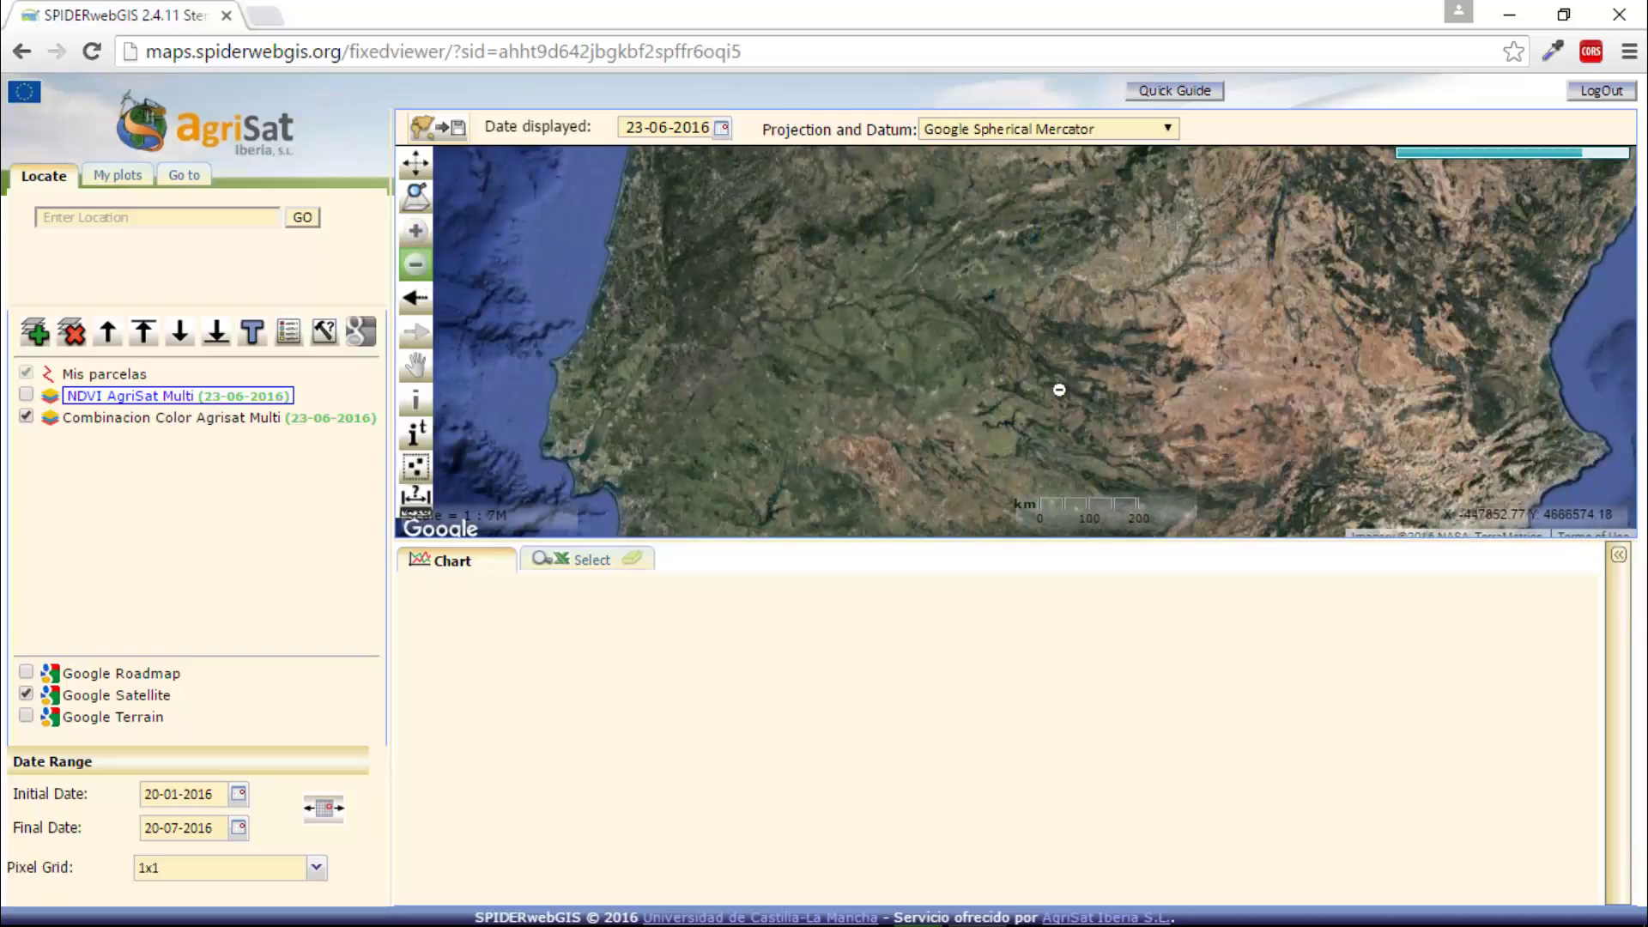
{"action": "left_click", "coordinate": [418, 302]}
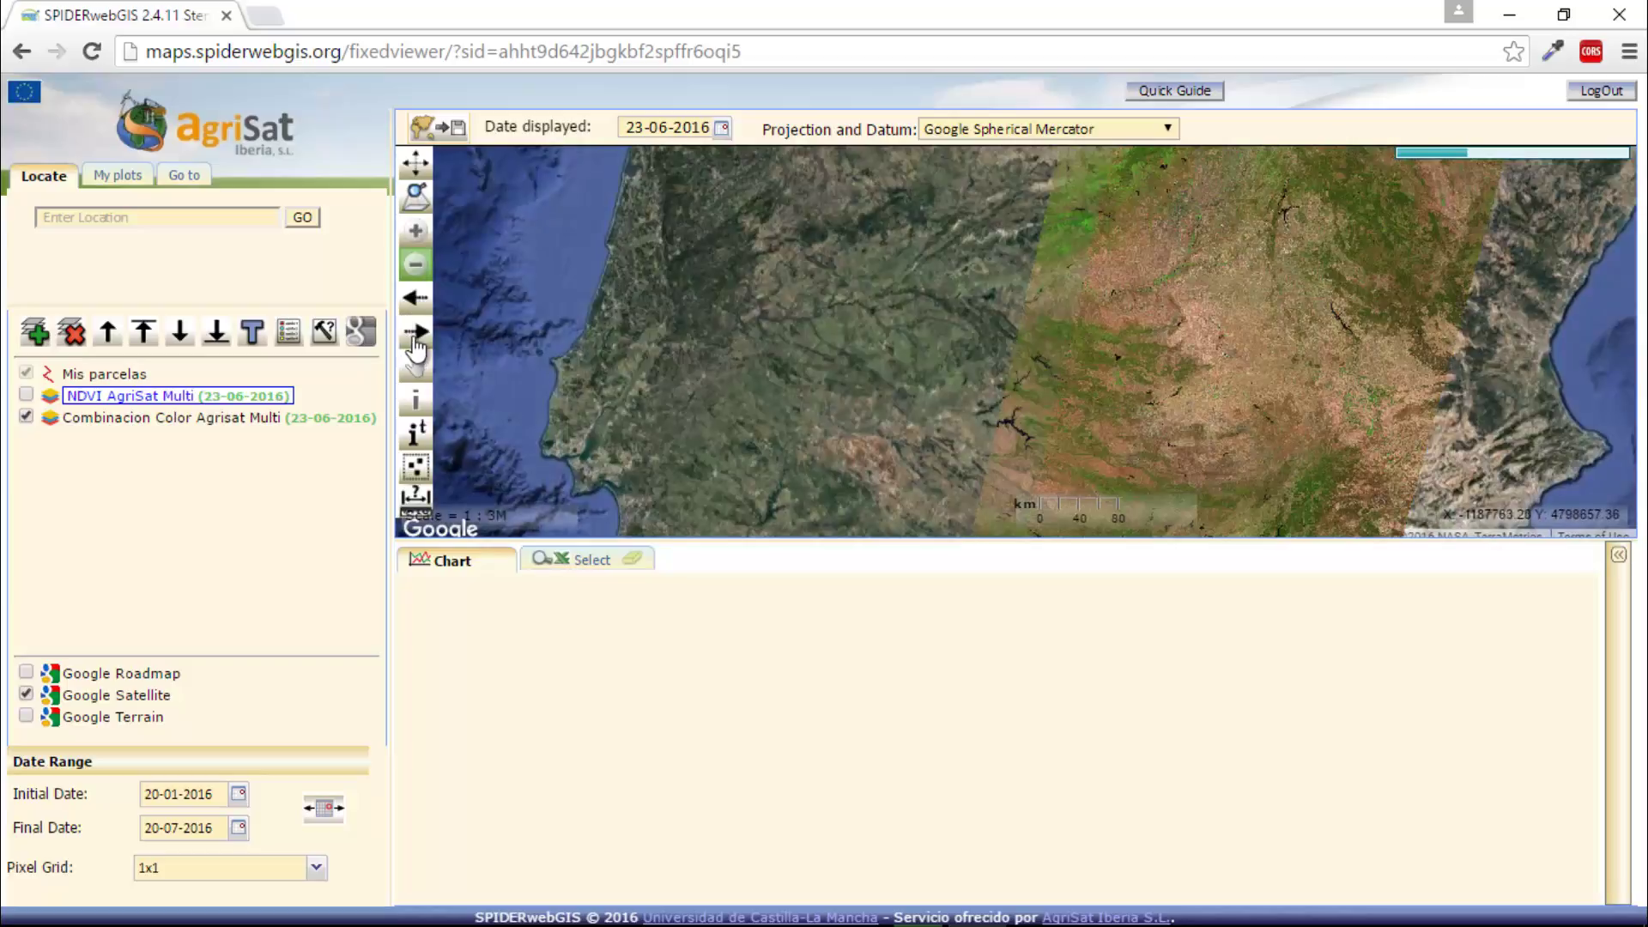
{"action": "left_click", "coordinate": [418, 335]}
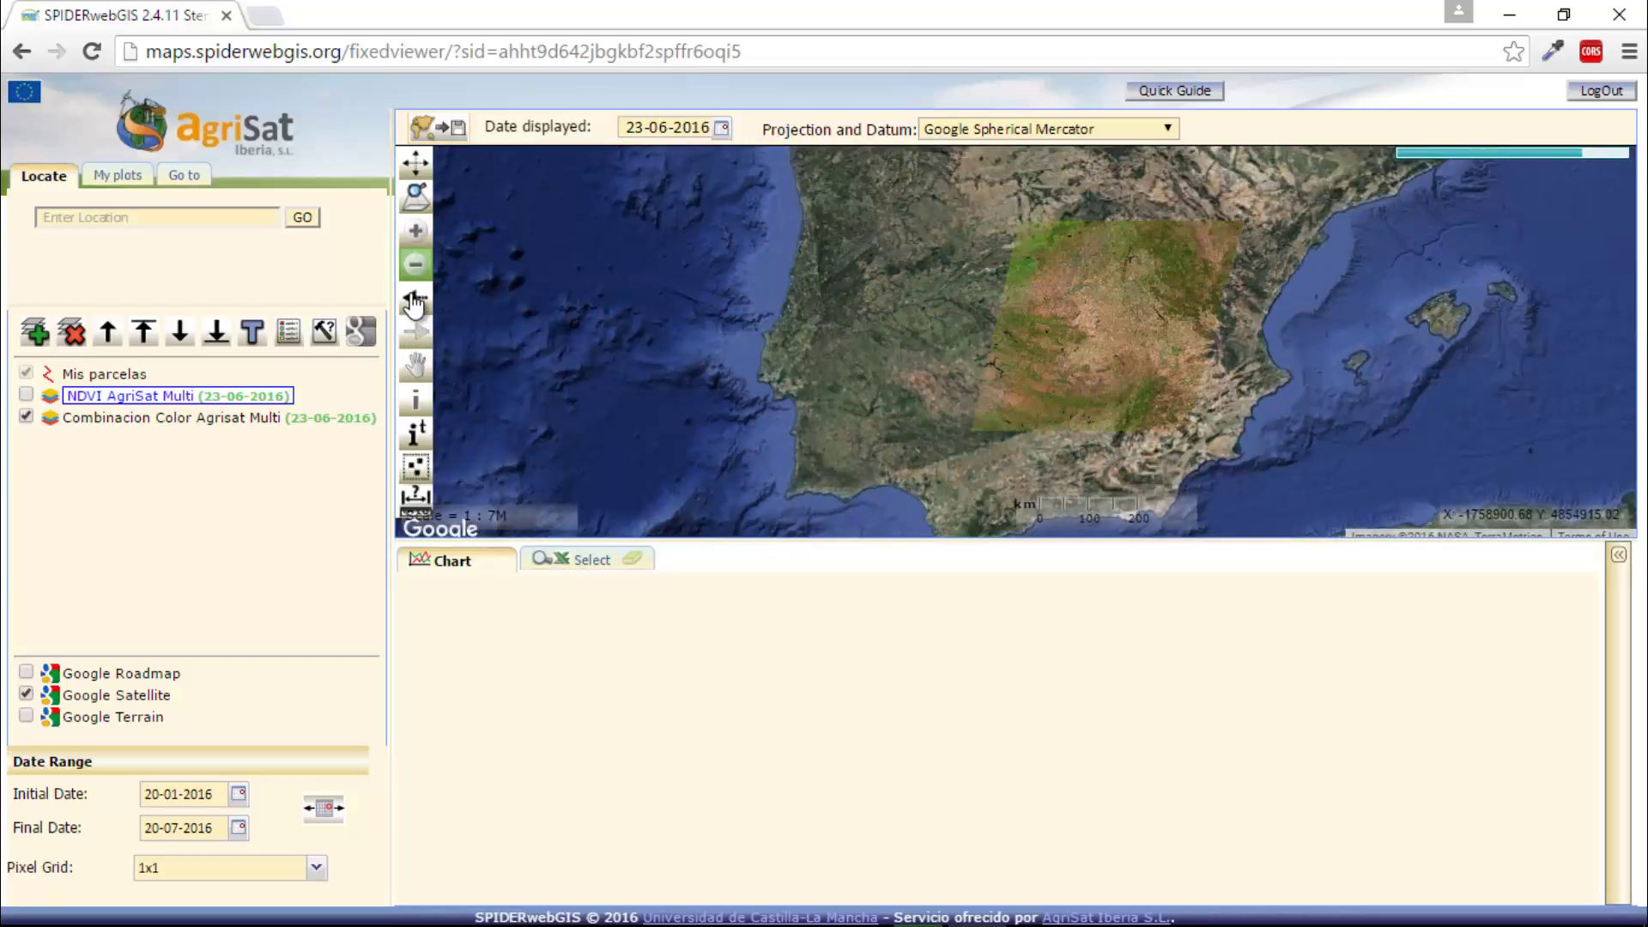
{"action": "left_click", "coordinate": [419, 335]}
{"action": "left_click", "coordinate": [417, 369]}
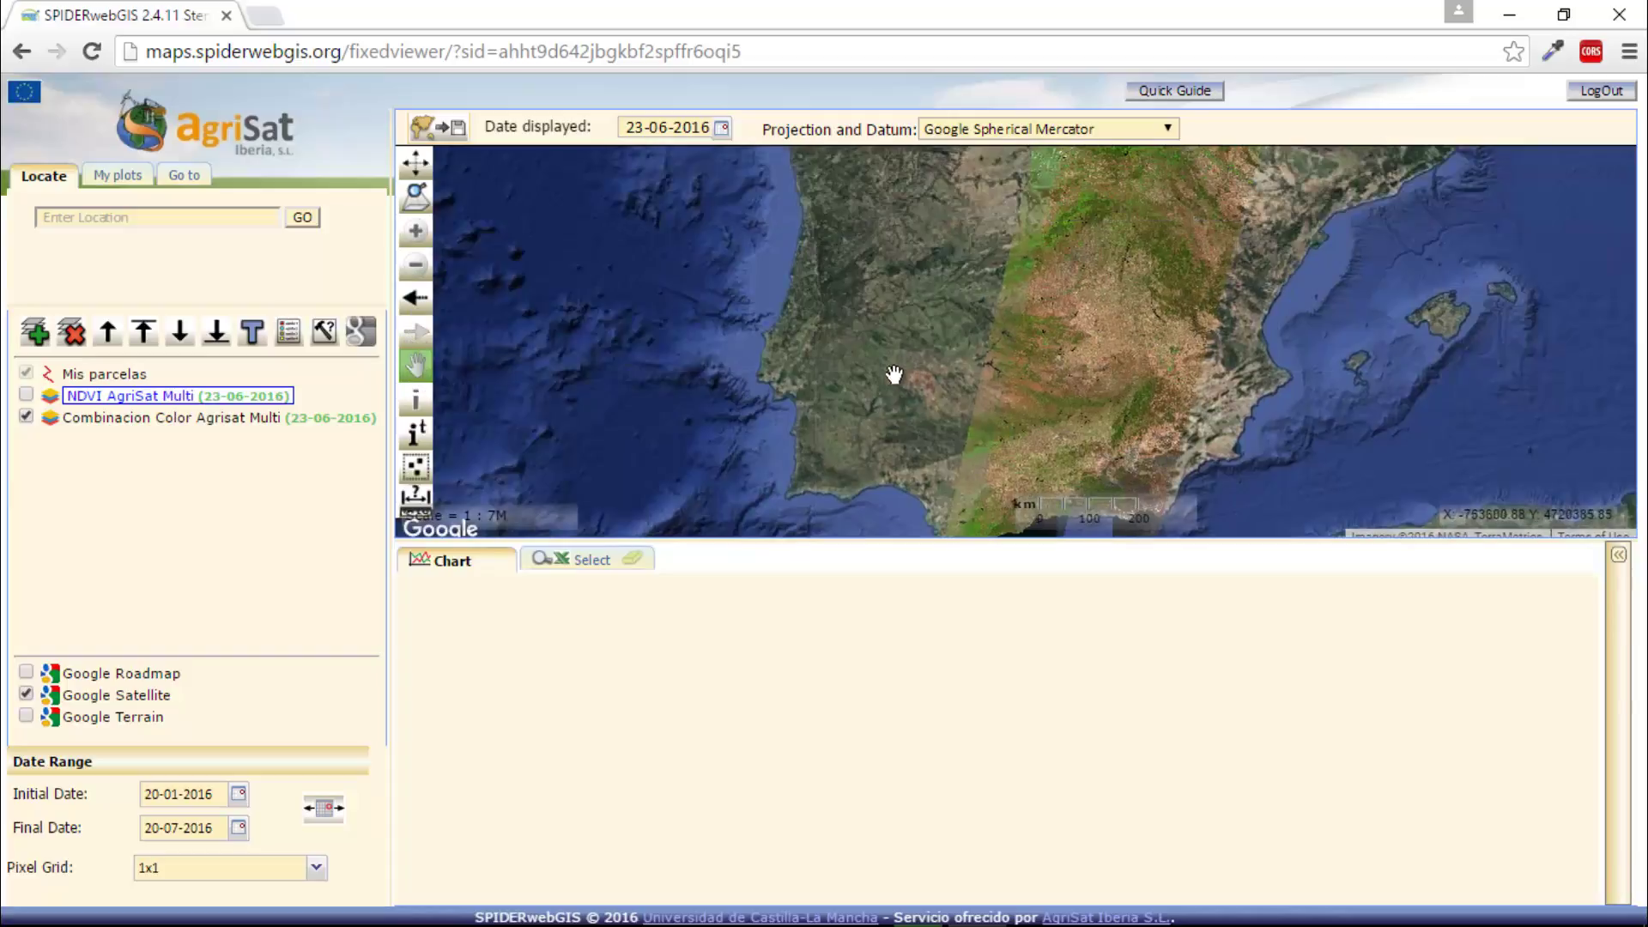
{"action": "mouse_move", "coordinate": [893, 376]}
{"action": "left_mouse_down"}
{"action": "mouse_move", "coordinate": [883, 339]}
{"action": "mouse_move", "coordinate": [819, 378]}
{"action": "mouse_move", "coordinate": [893, 380]}
{"action": "left_mouse_up"}
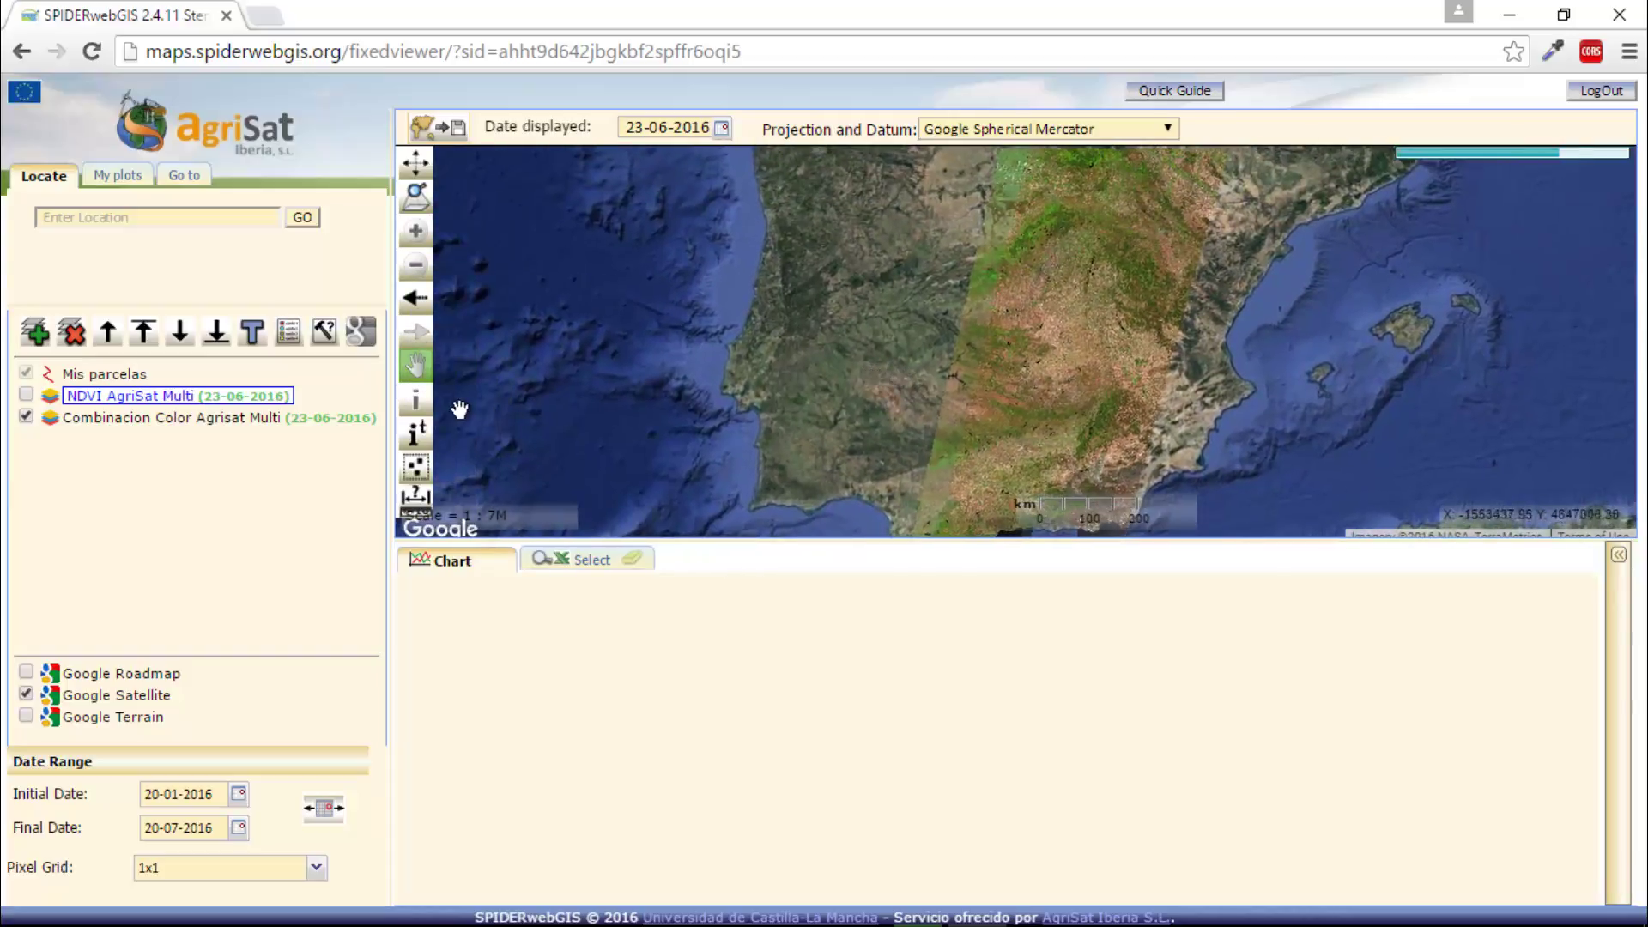
Step: Query NDVI at a south-eastern Spain point (0.27, S2A, 23/06/2016), then close the result
{"action": "left_click", "coordinate": [414, 402]}
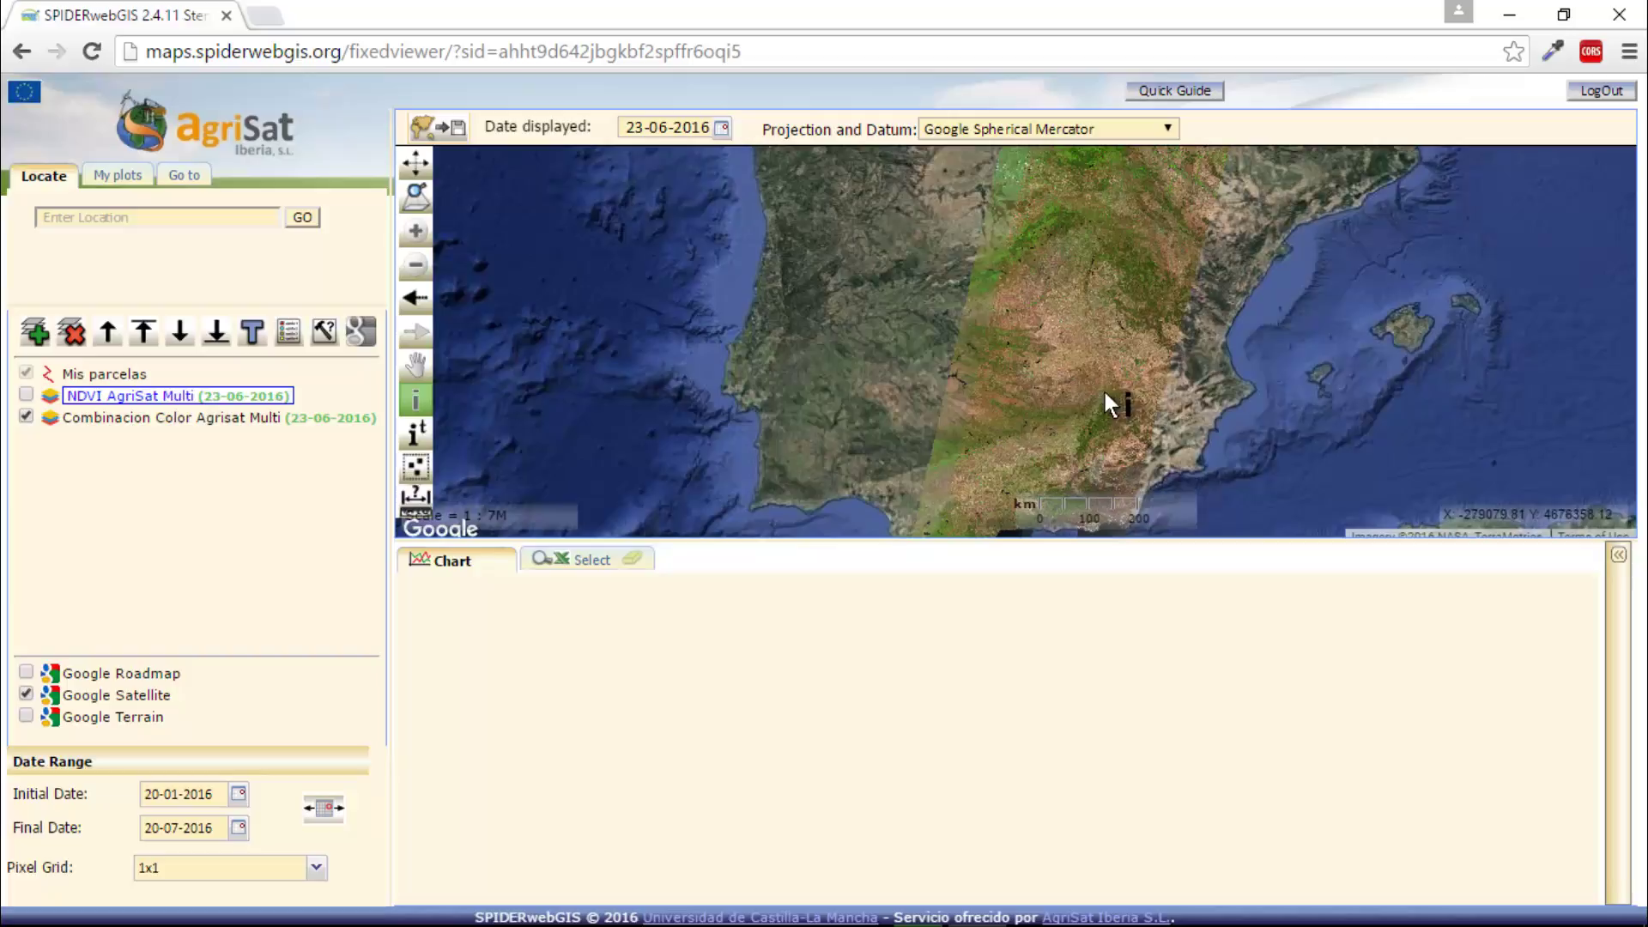
{"action": "left_click", "coordinate": [1106, 395]}
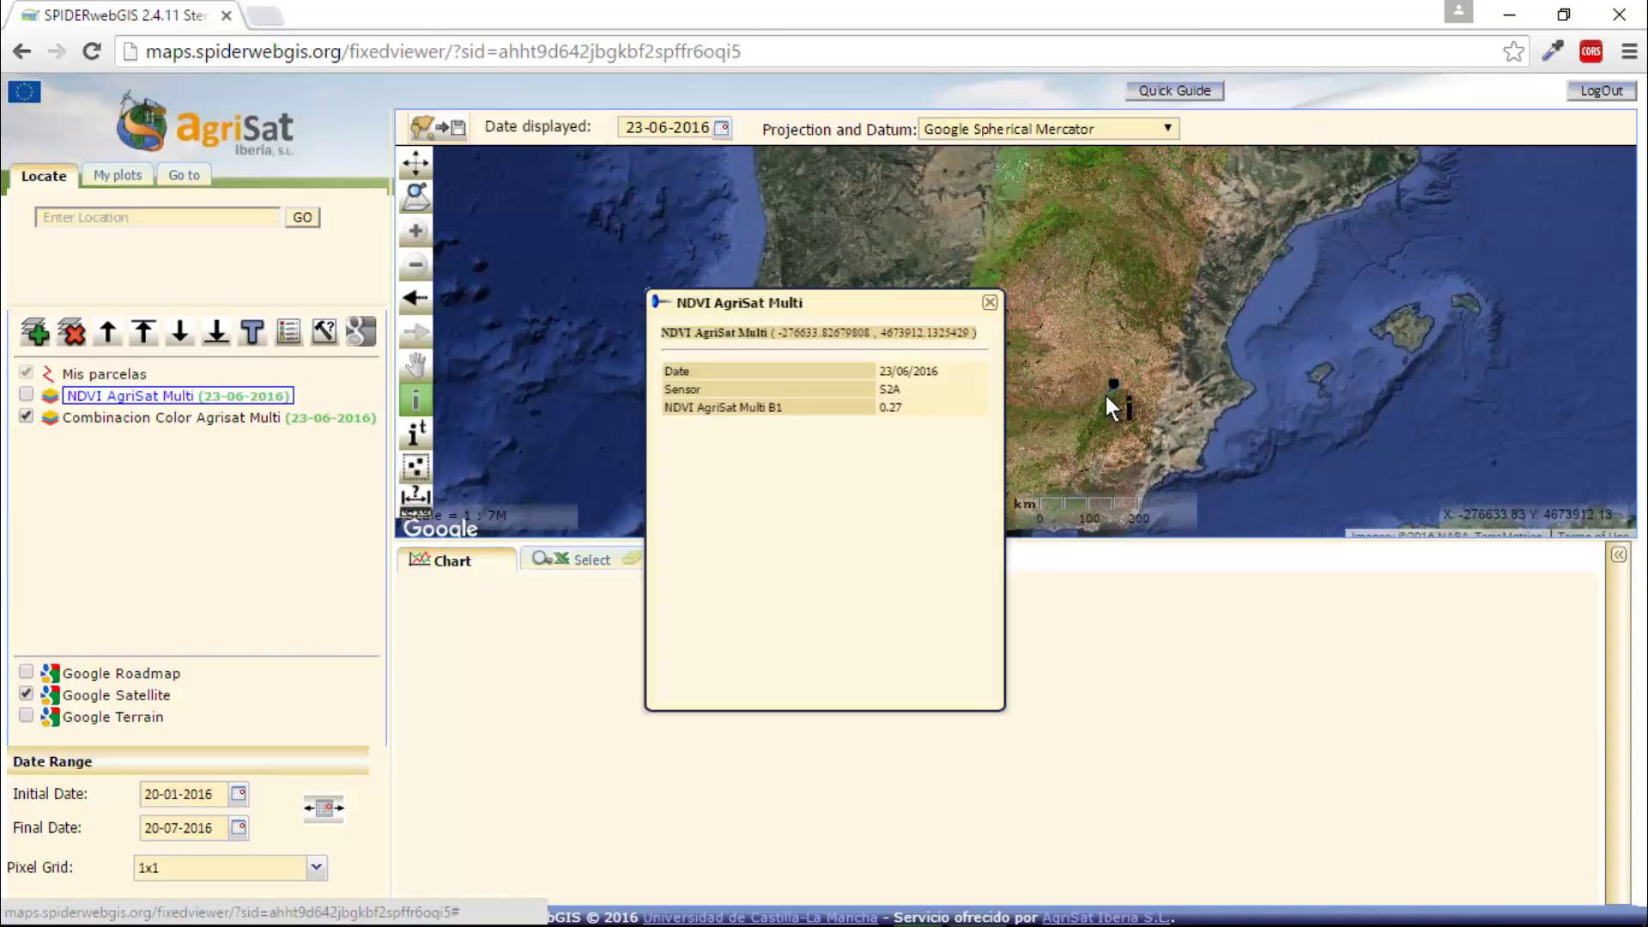
{"action": "left_click", "coordinate": [990, 302]}
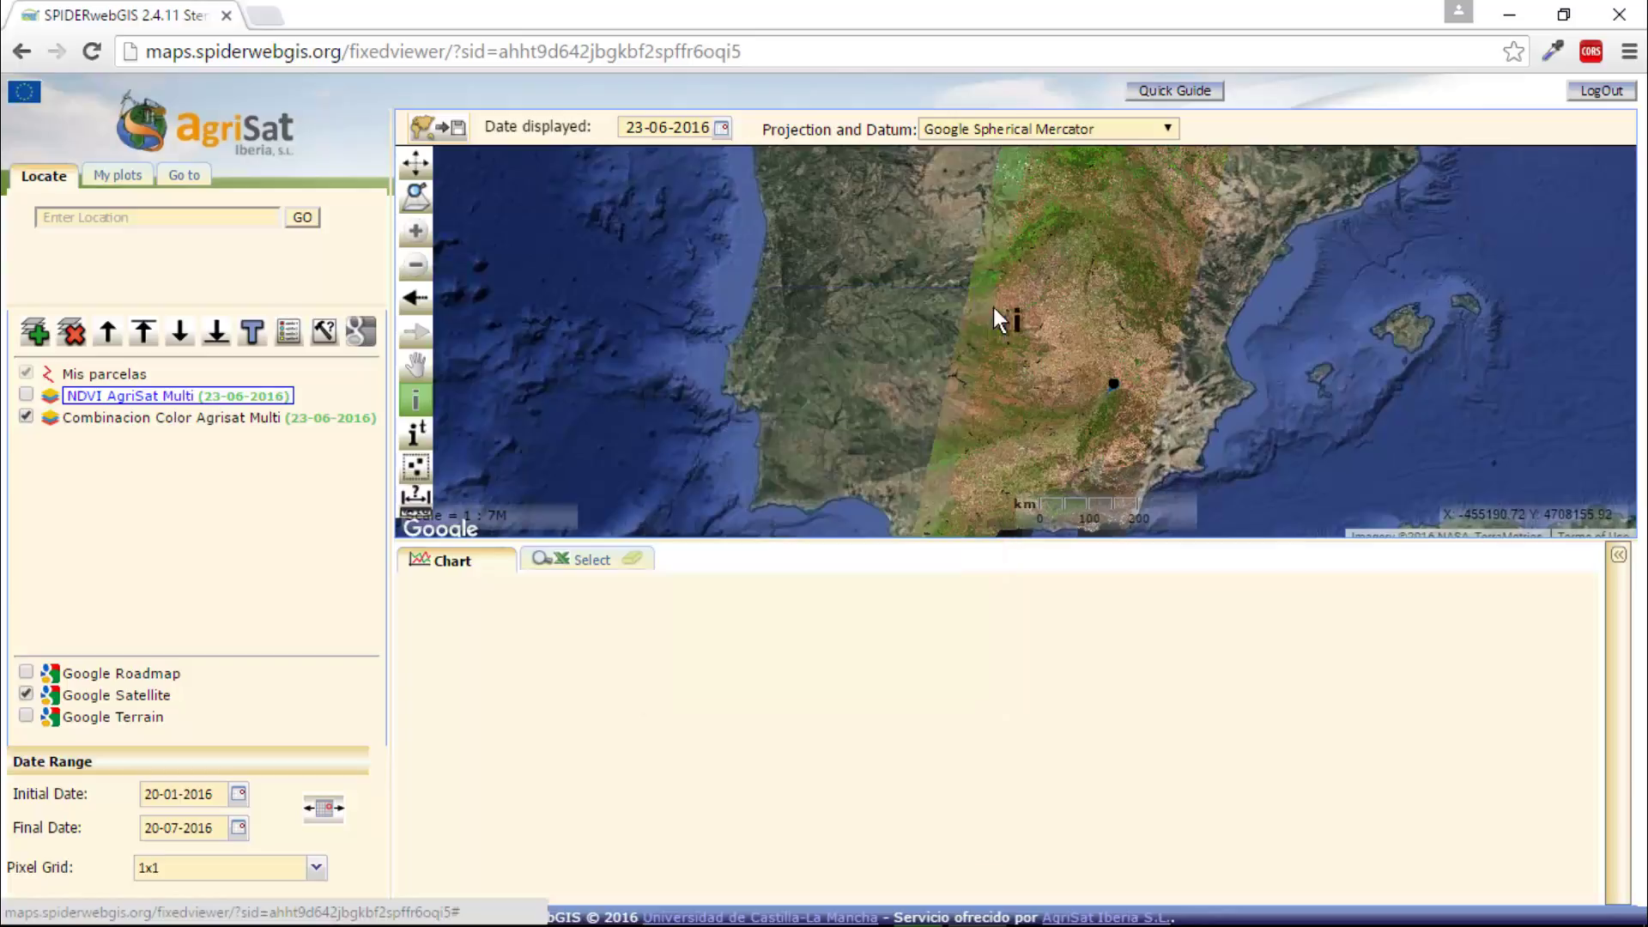
Step: Chart the January–July 2016 NDVI time series and value table for the marked point in Spain
{"action": "left_click", "coordinate": [417, 434]}
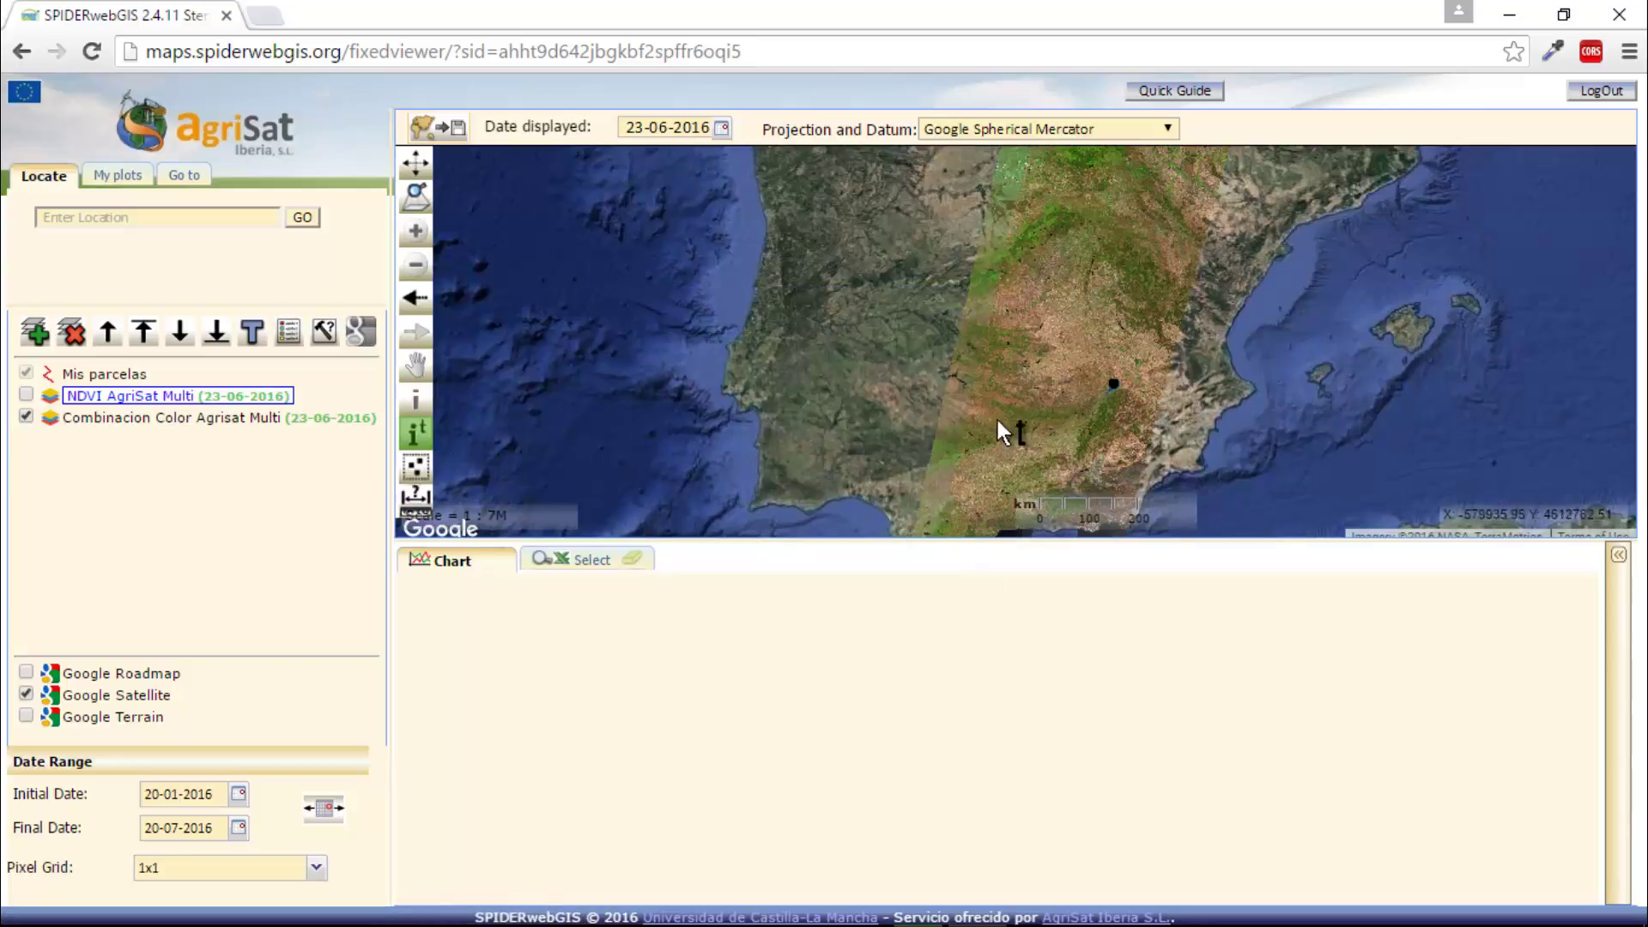
{"action": "left_click", "coordinate": [1108, 402]}
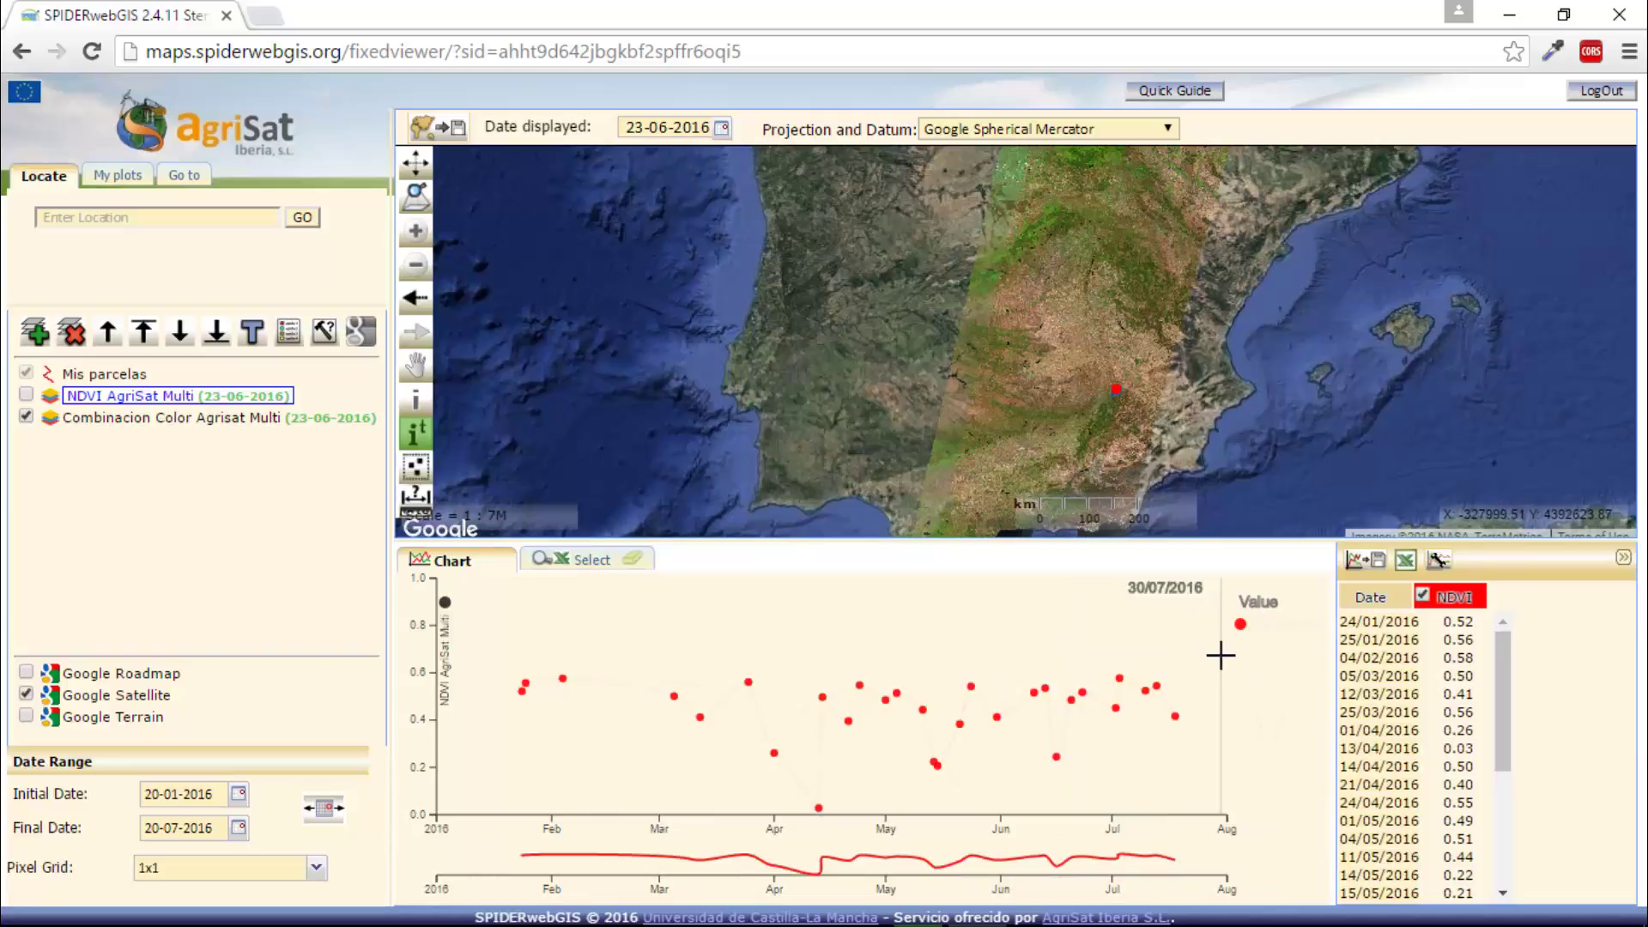
{"action": "left_click", "coordinate": [423, 505]}
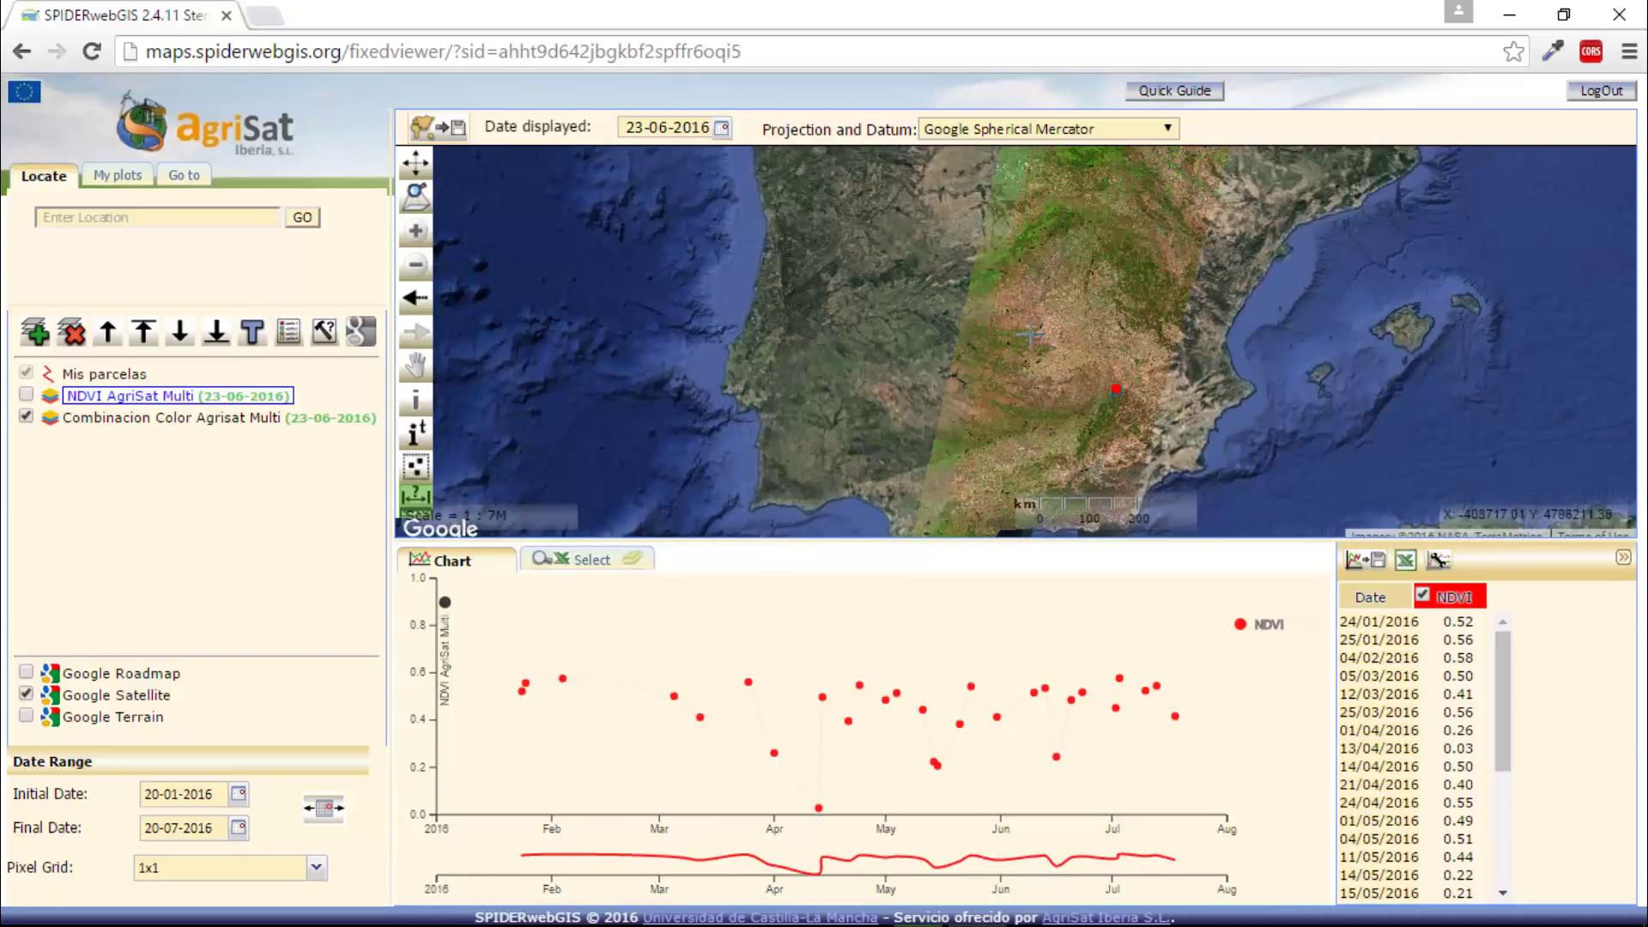
Step: Measure a line across central Spain at 215079.84 metres and dismiss the result alert
{"action": "left_click", "coordinate": [1049, 323]}
{"action": "double_click", "coordinate": [1083, 425]}
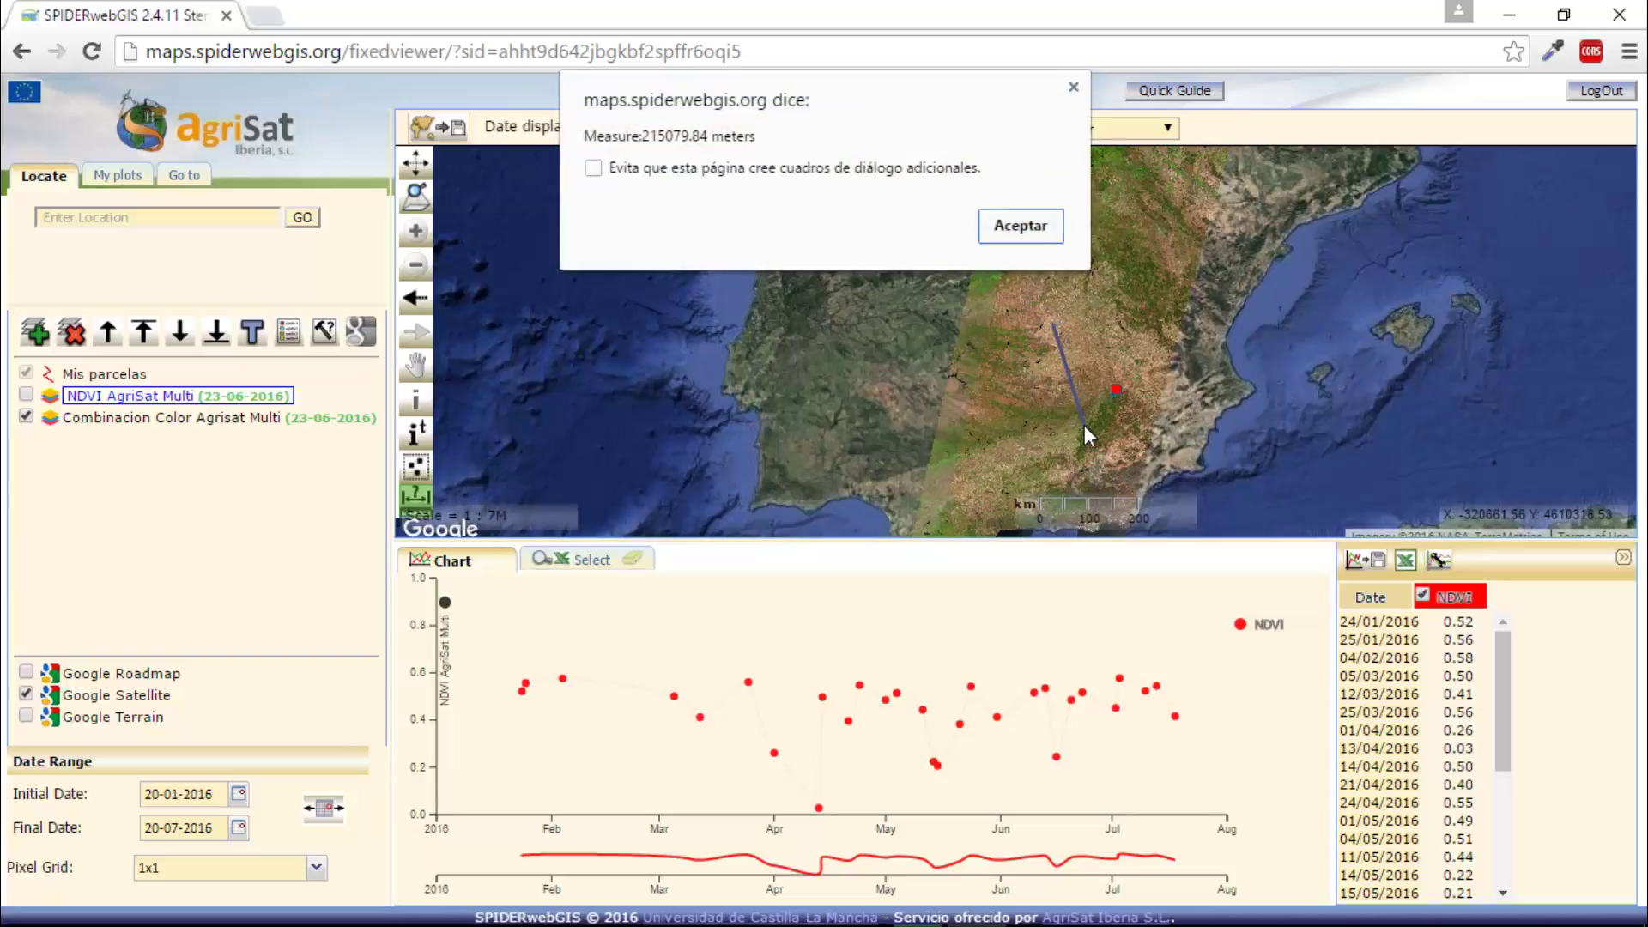
{"action": "left_click", "coordinate": [1038, 241]}
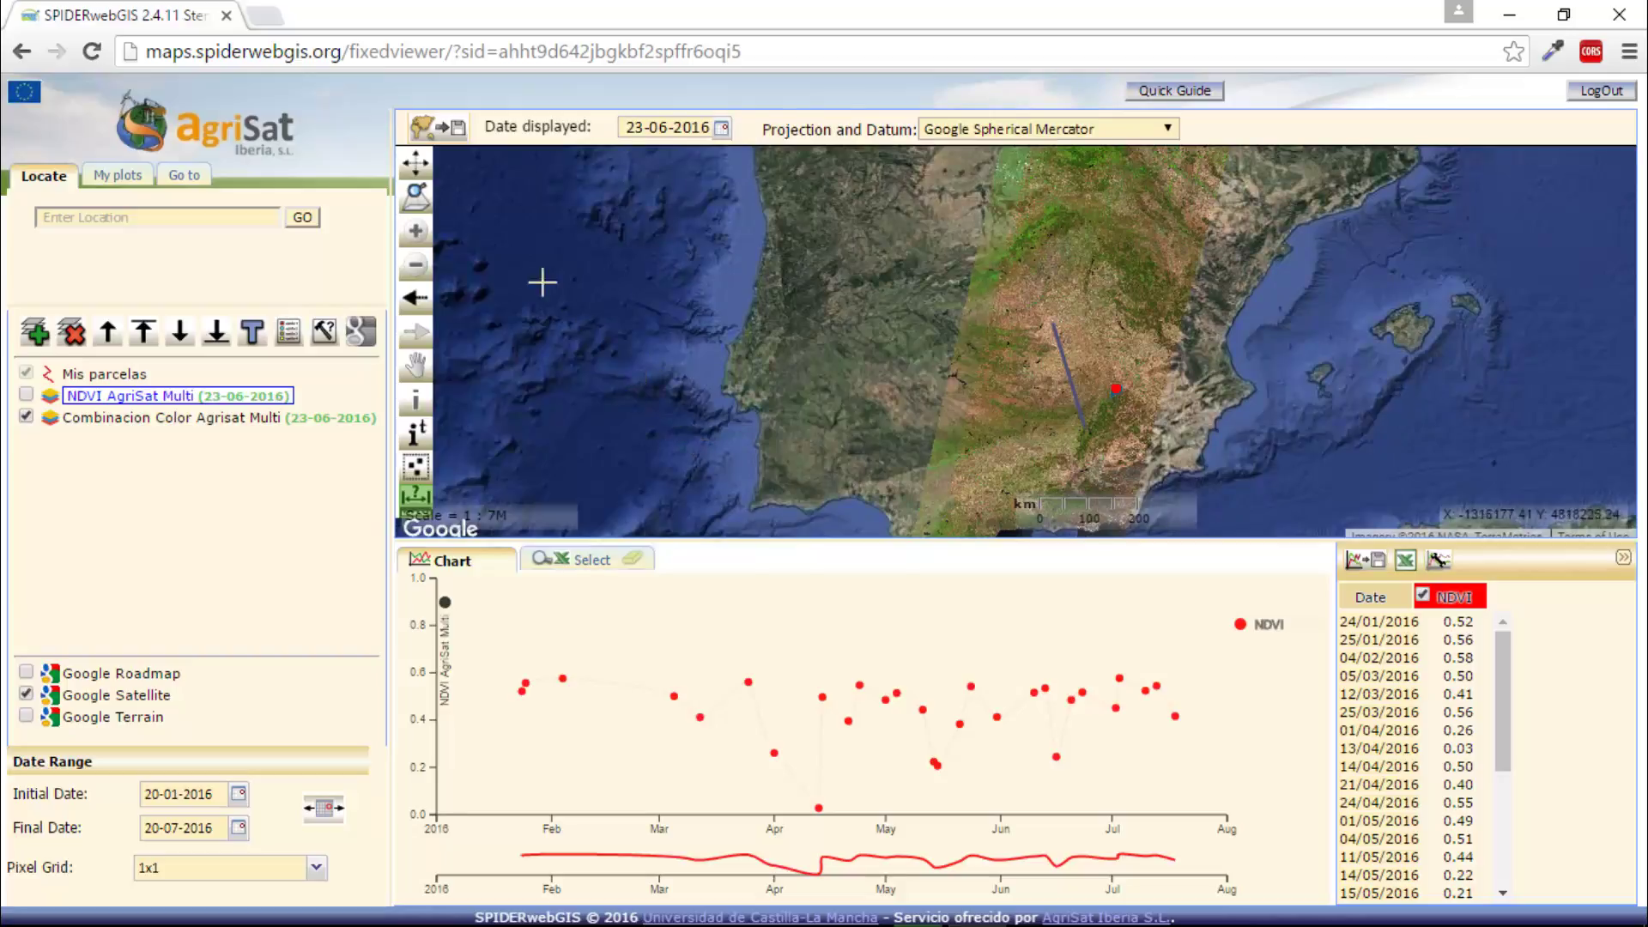
Step: Export a viewer-size georeferenced map image, captura (2).tif, and preview it in the image viewer
{"action": "left_click", "coordinate": [433, 129]}
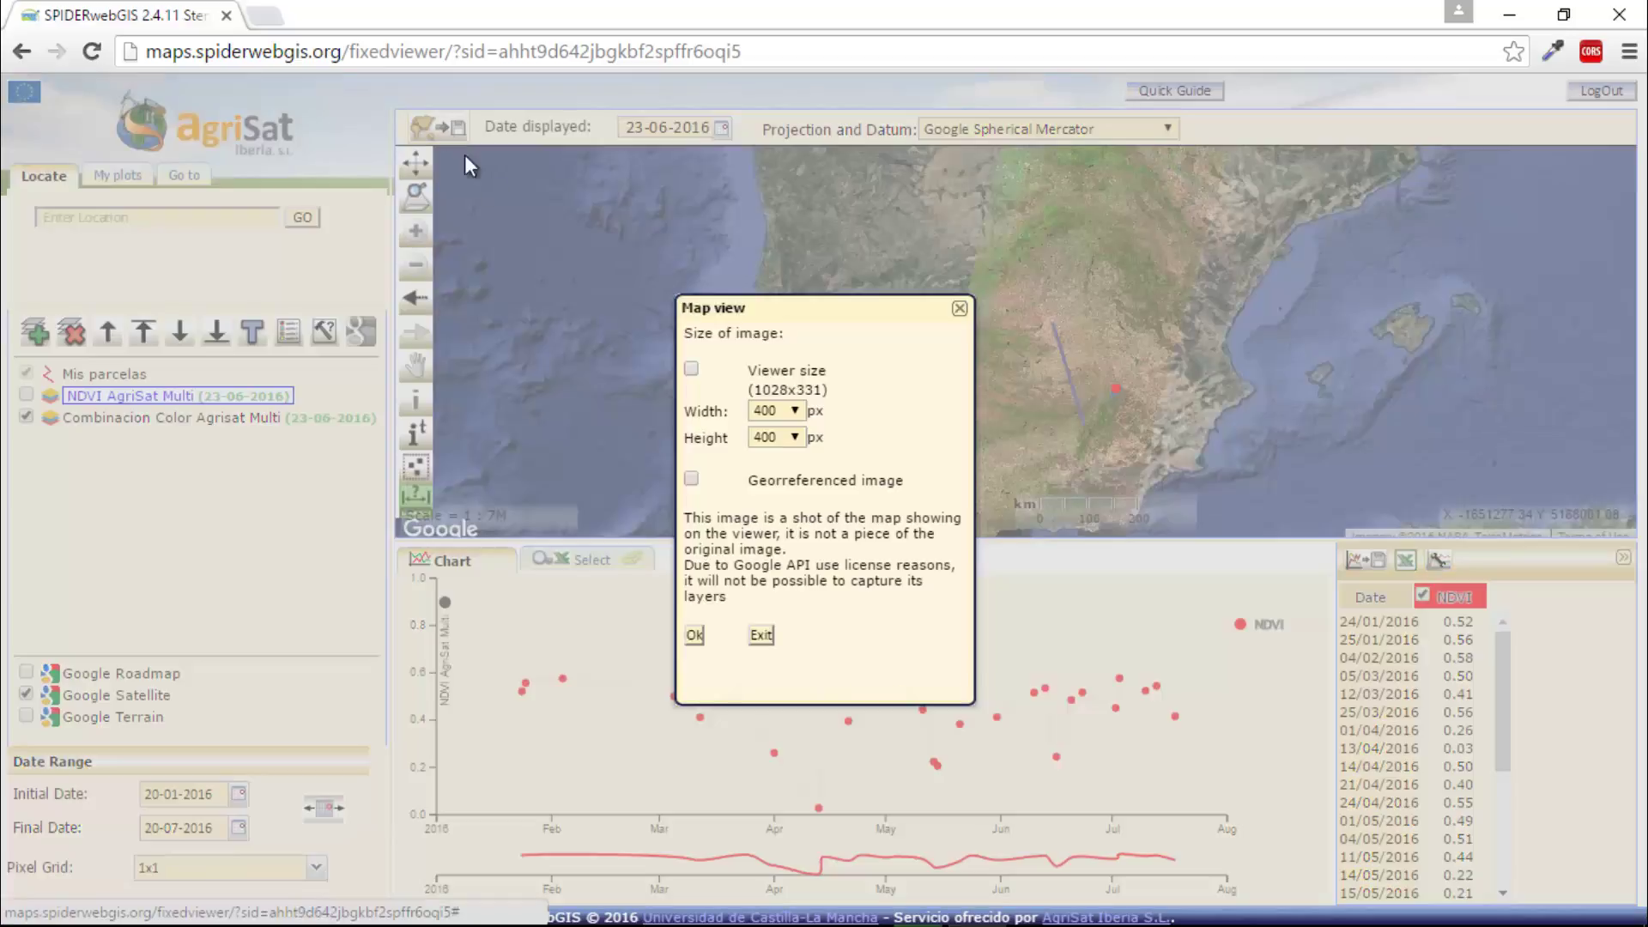
{"action": "left_click", "coordinate": [691, 371]}
{"action": "left_click", "coordinate": [692, 479]}
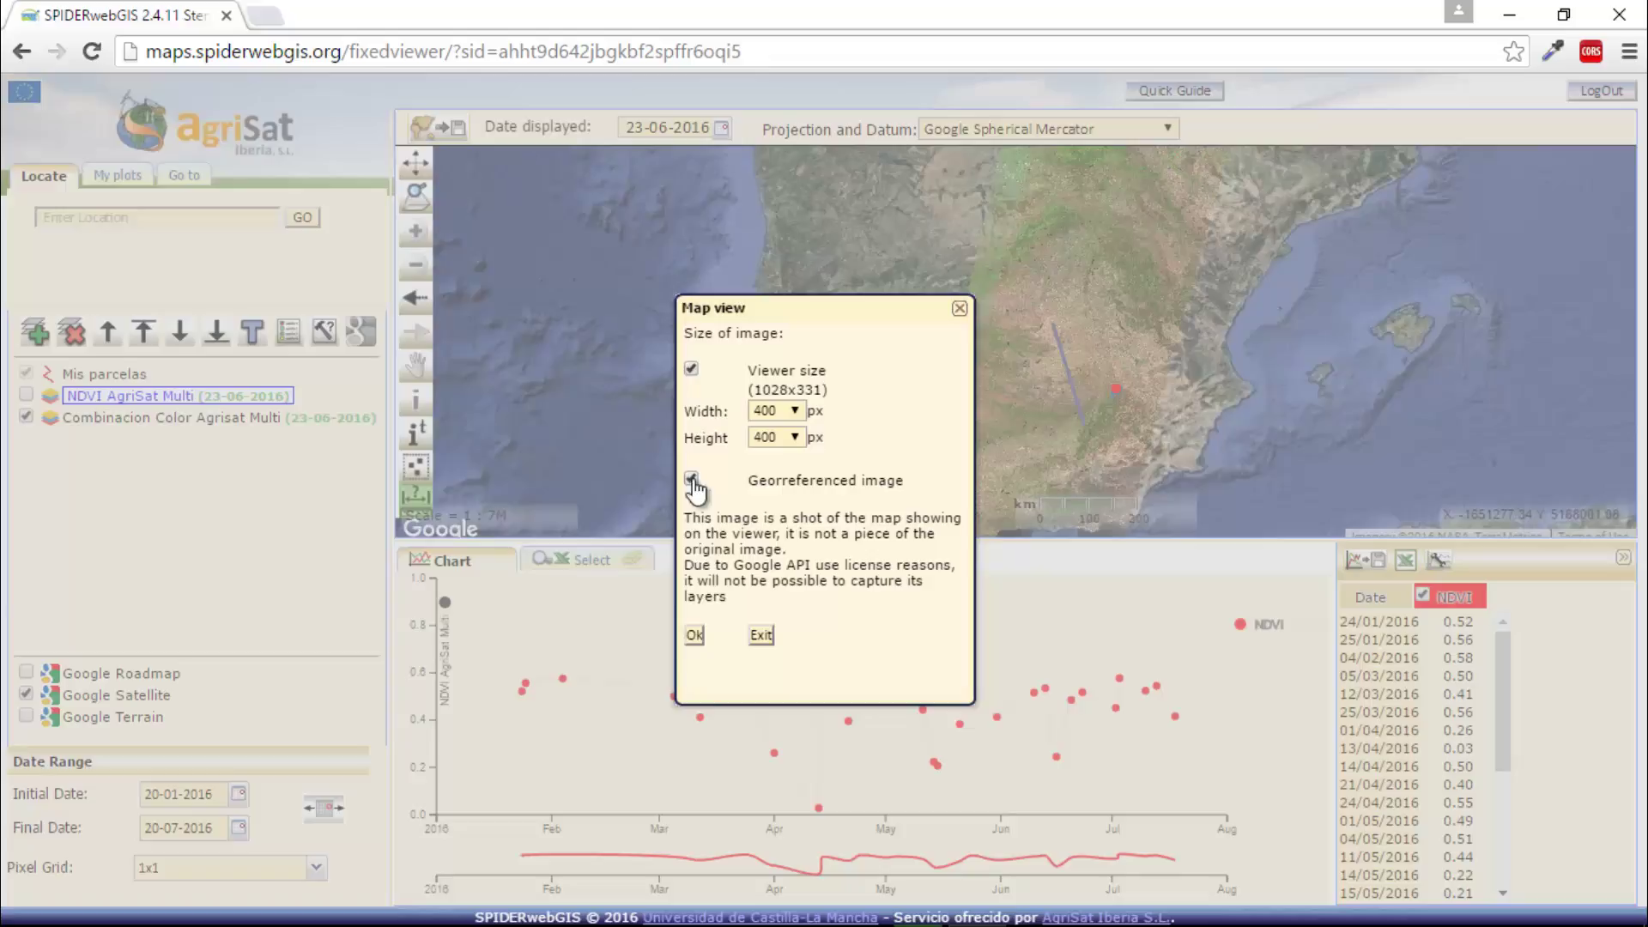
{"action": "left_click", "coordinate": [696, 639]}
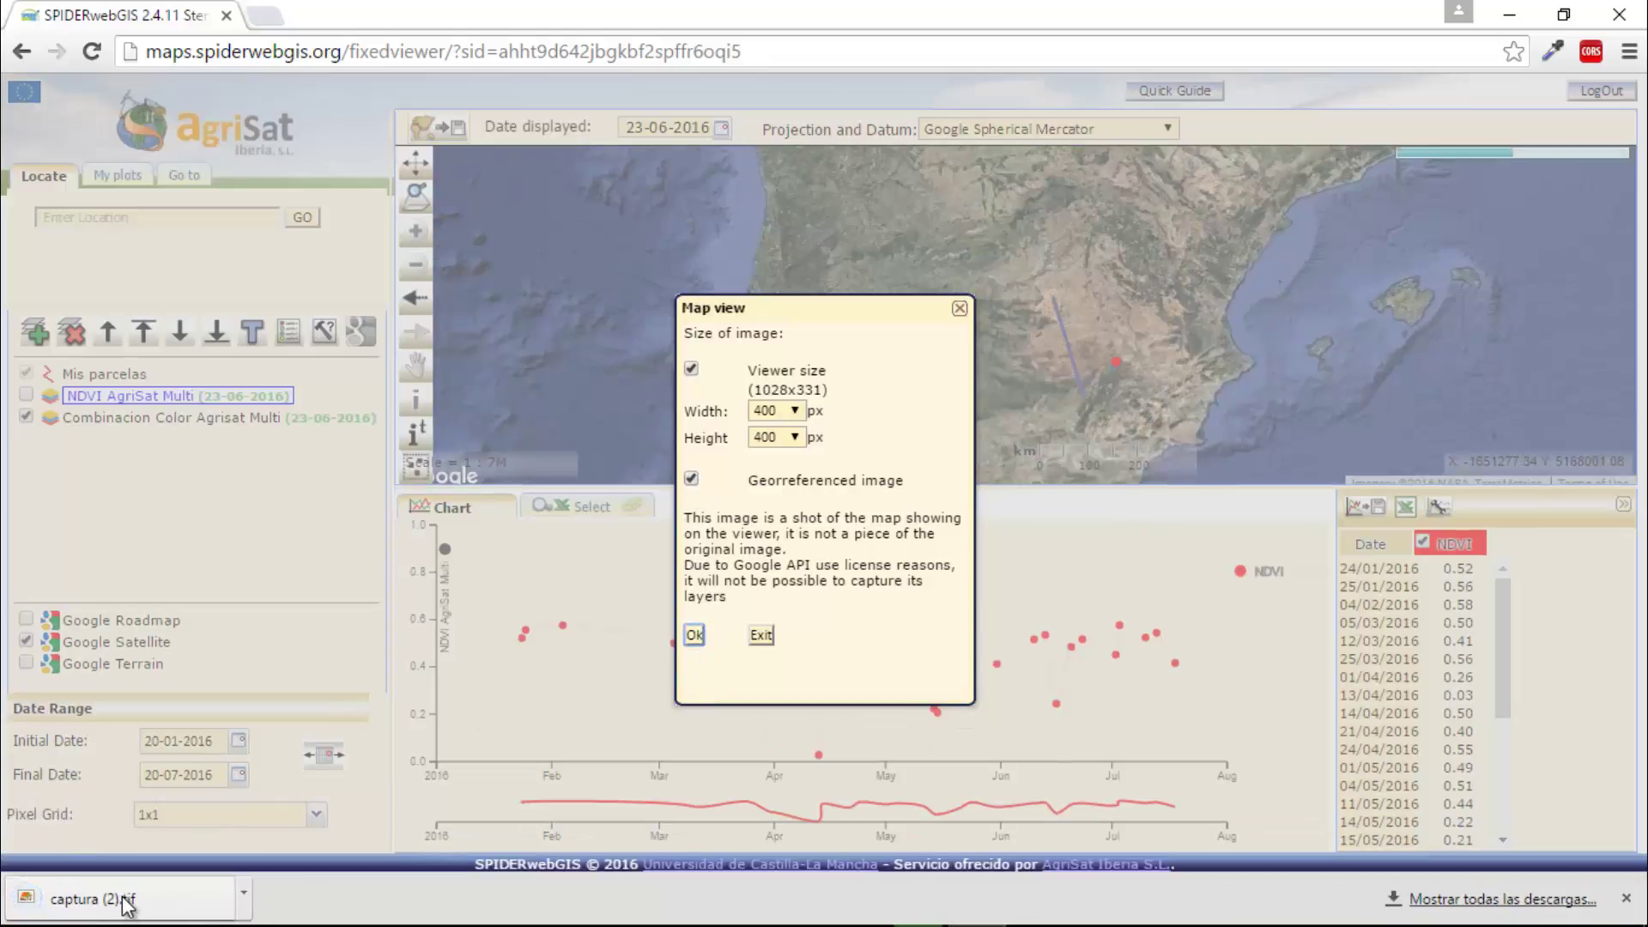
{"action": "left_click", "coordinate": [123, 902]}
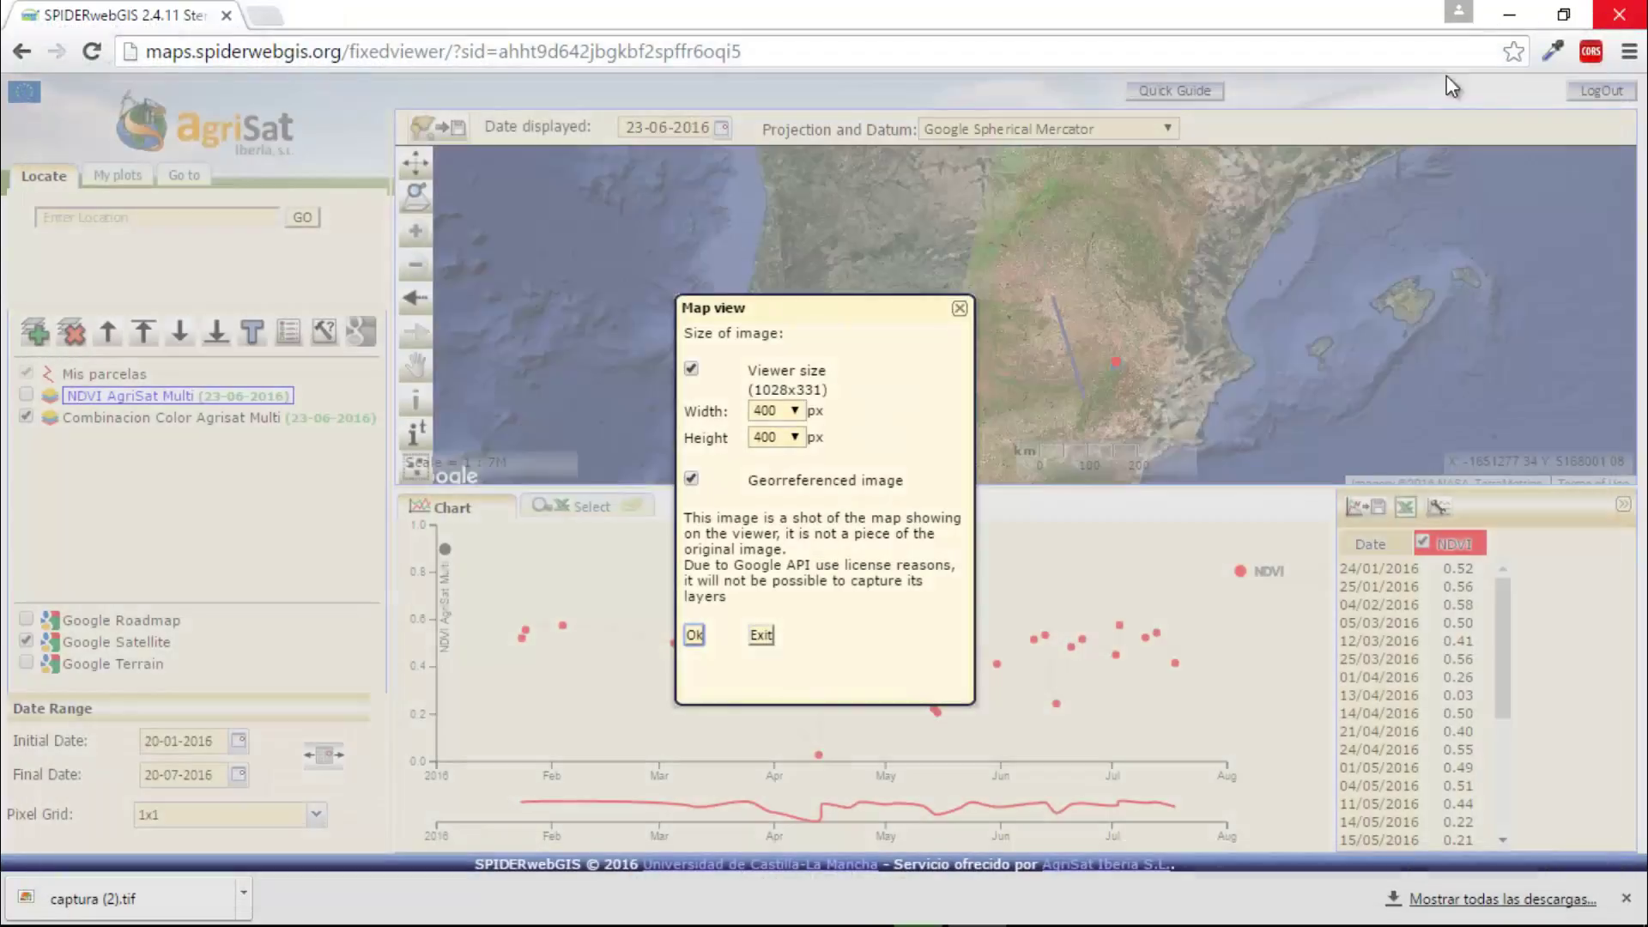
{"action": "left_click", "coordinate": [1620, 12]}
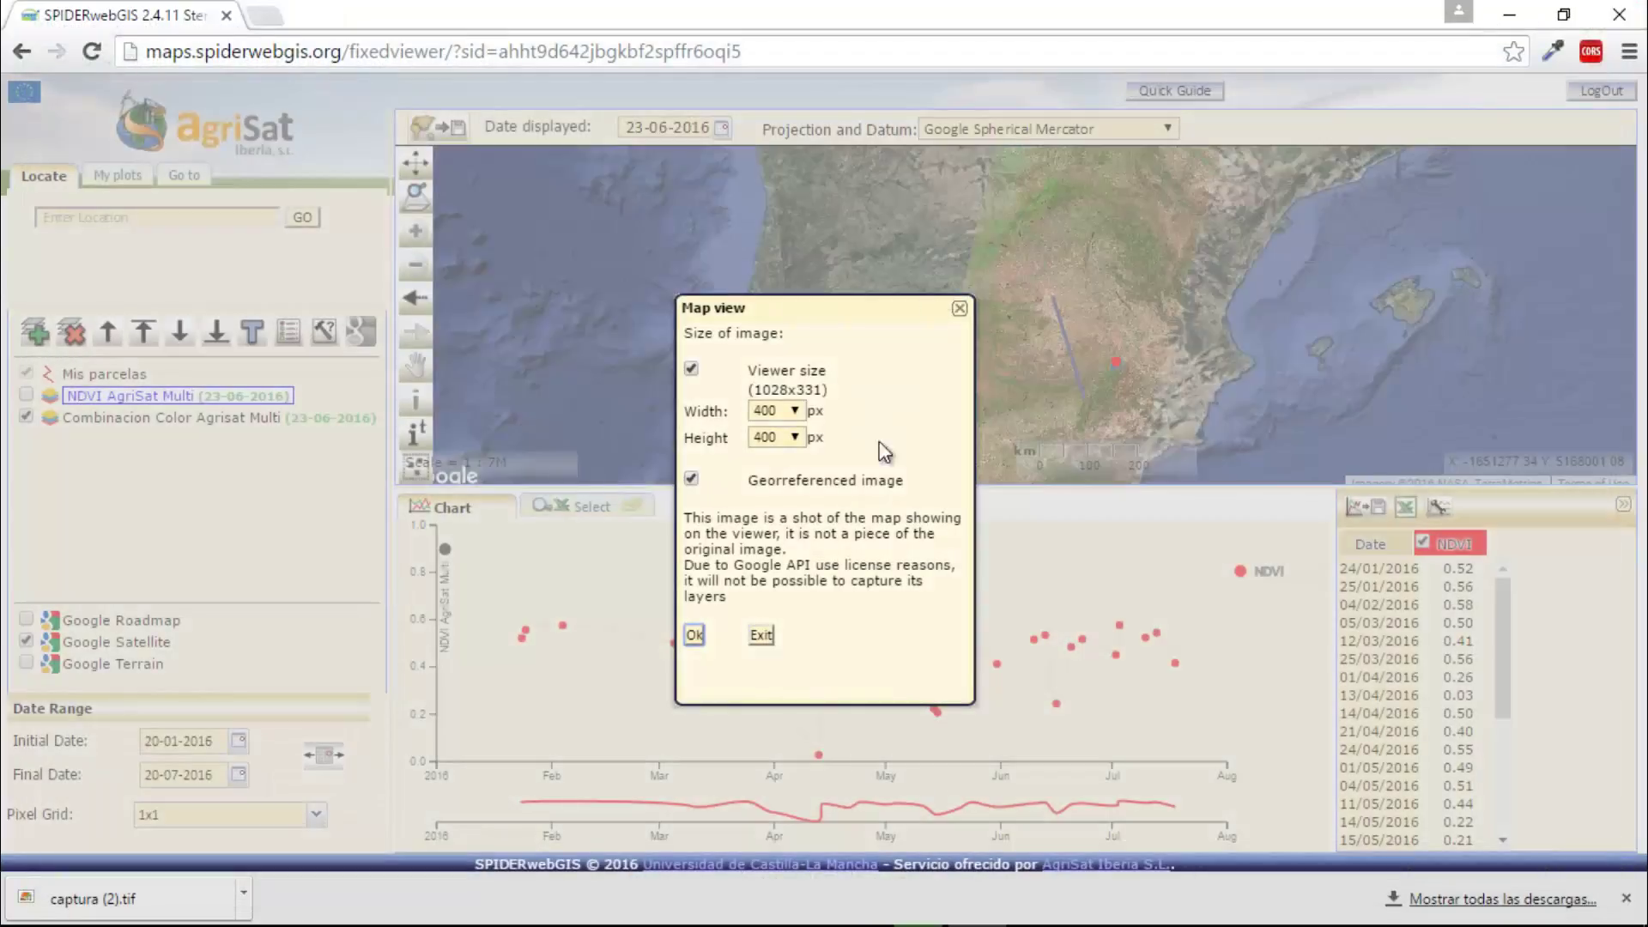
Step: Close the Map view export dialog
{"action": "left_click", "coordinate": [960, 309]}
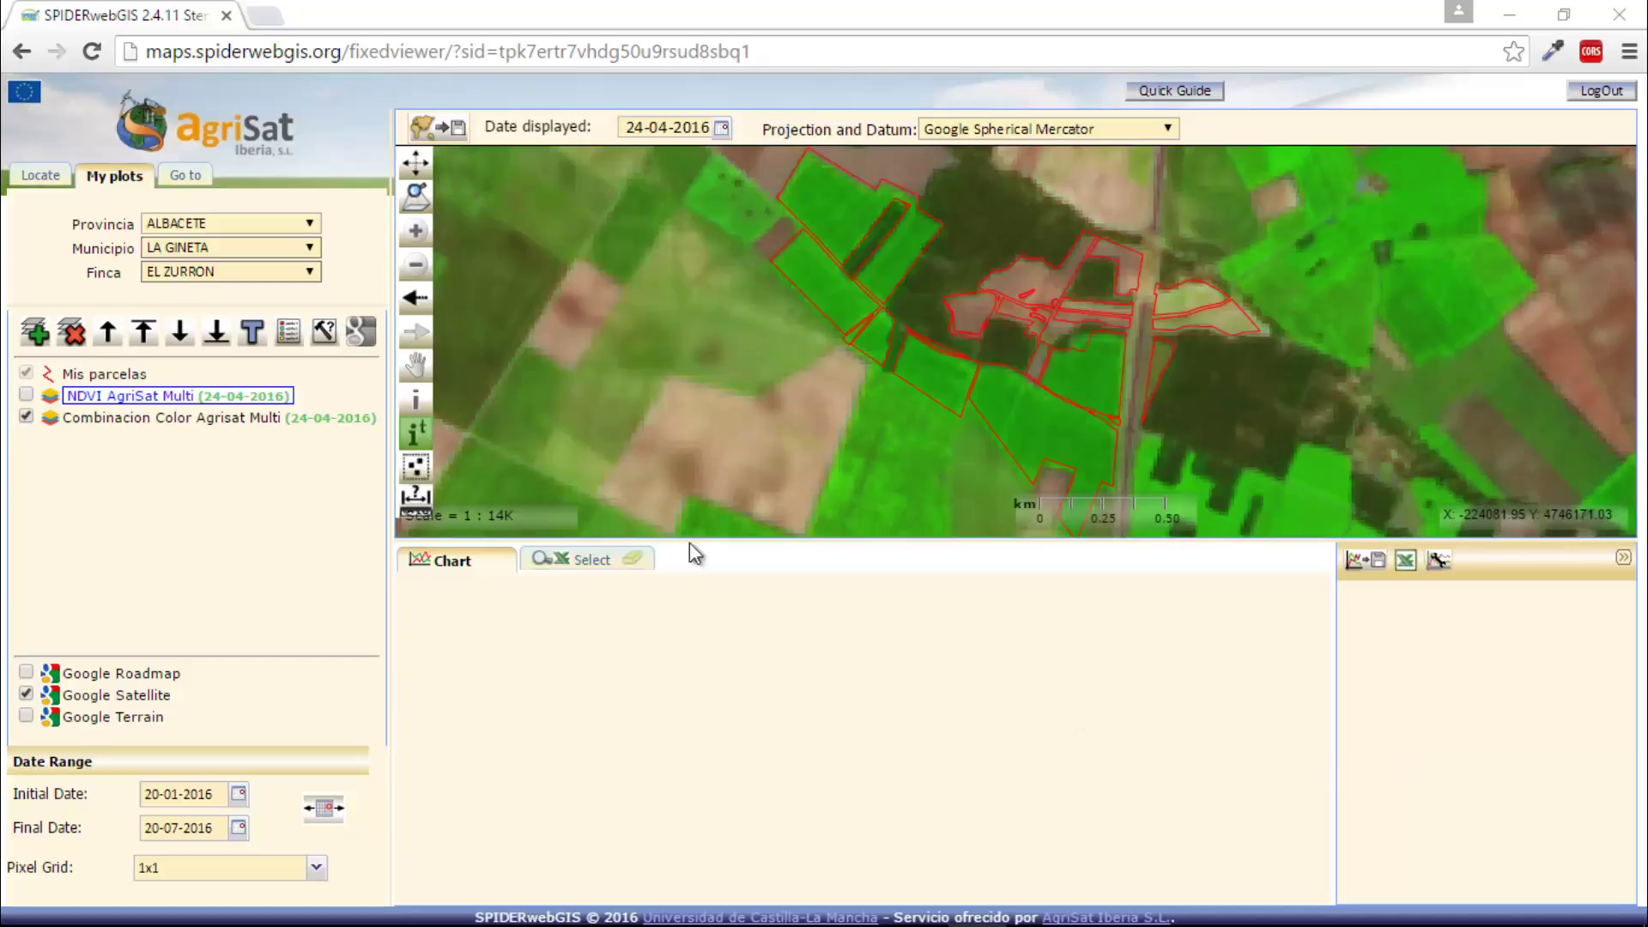
Step: Query a plot's attributes on the Mis parcelas layer, showing parcel 5037 with barley in 2016
{"action": "left_click", "coordinate": [421, 400]}
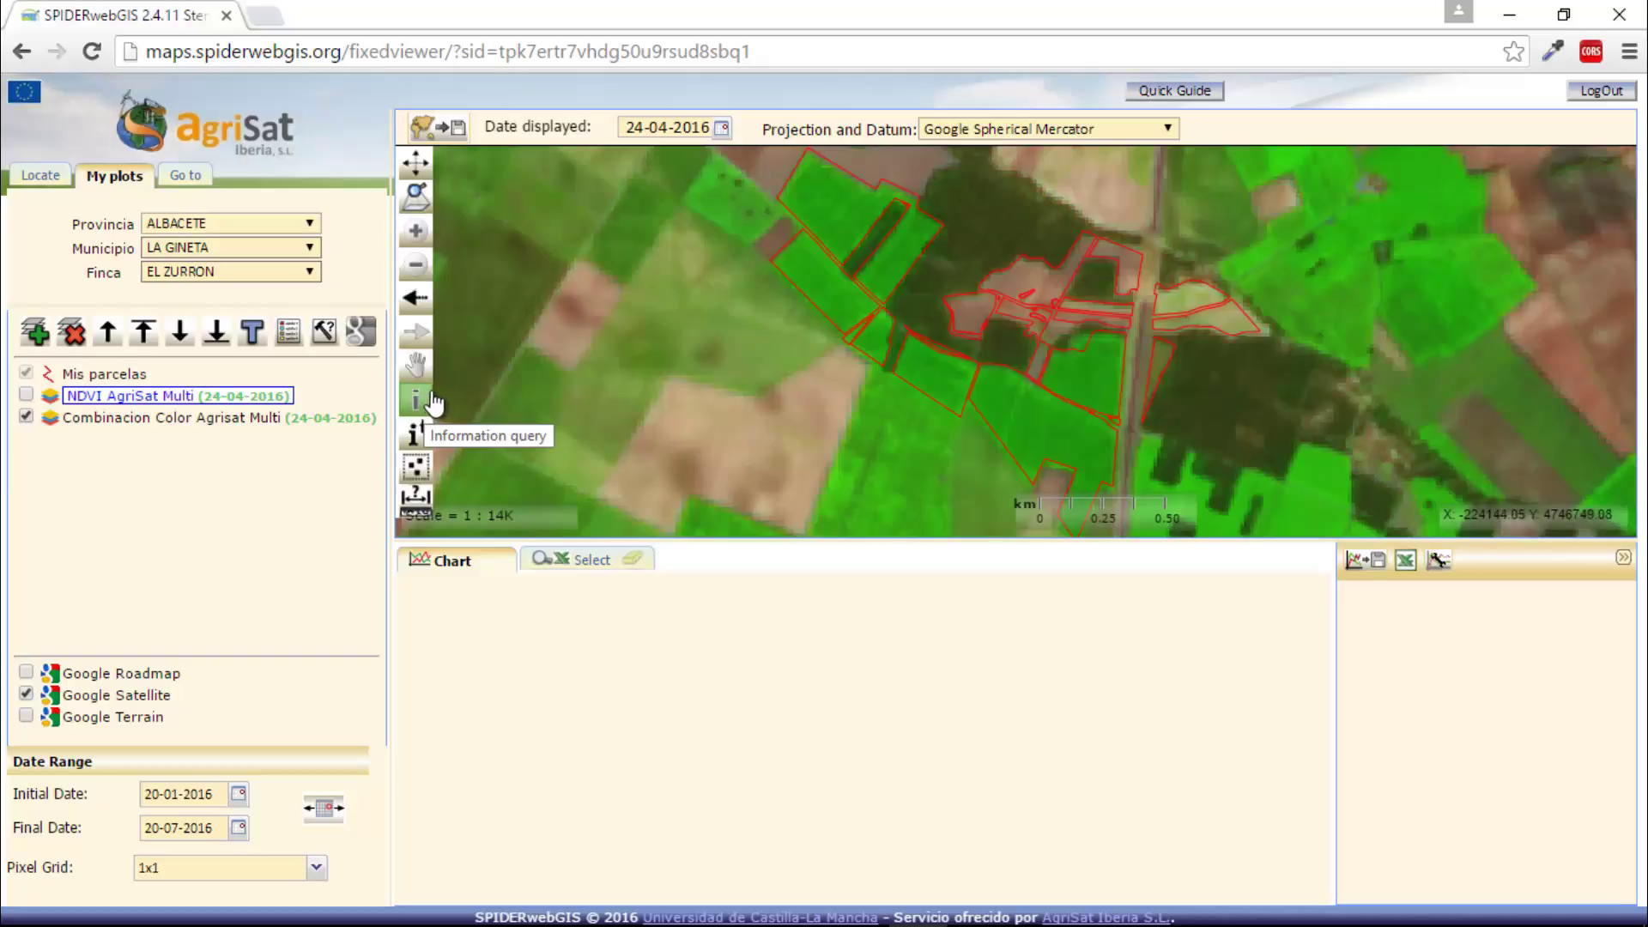
{"action": "left_click", "coordinate": [131, 376]}
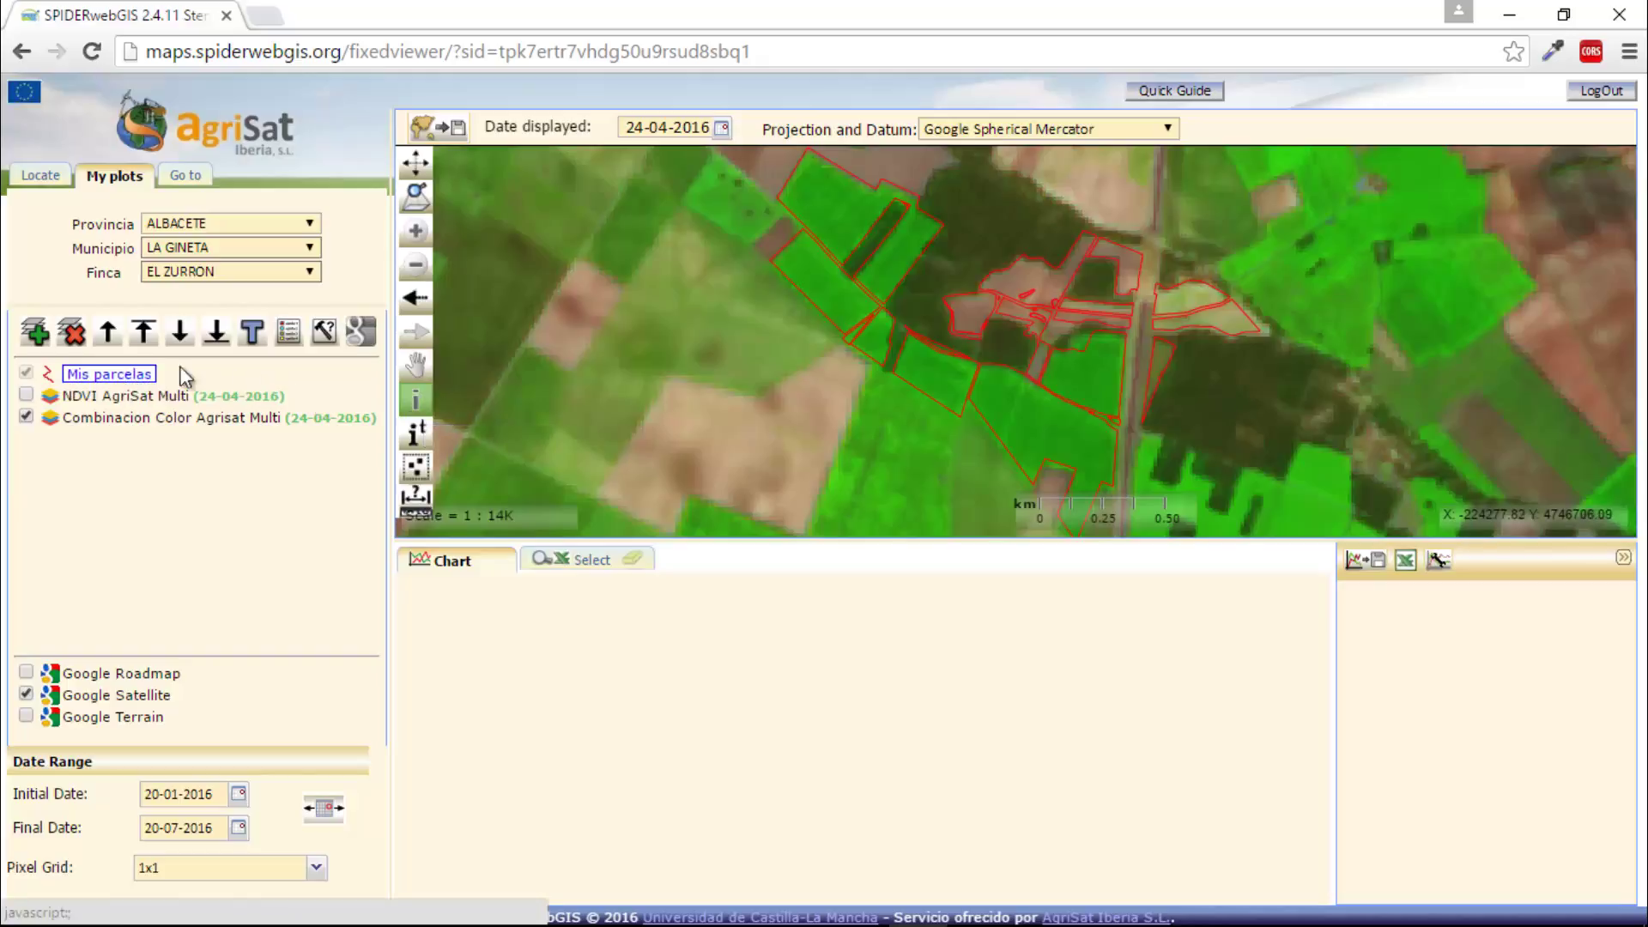
{"action": "left_click", "coordinate": [946, 374]}
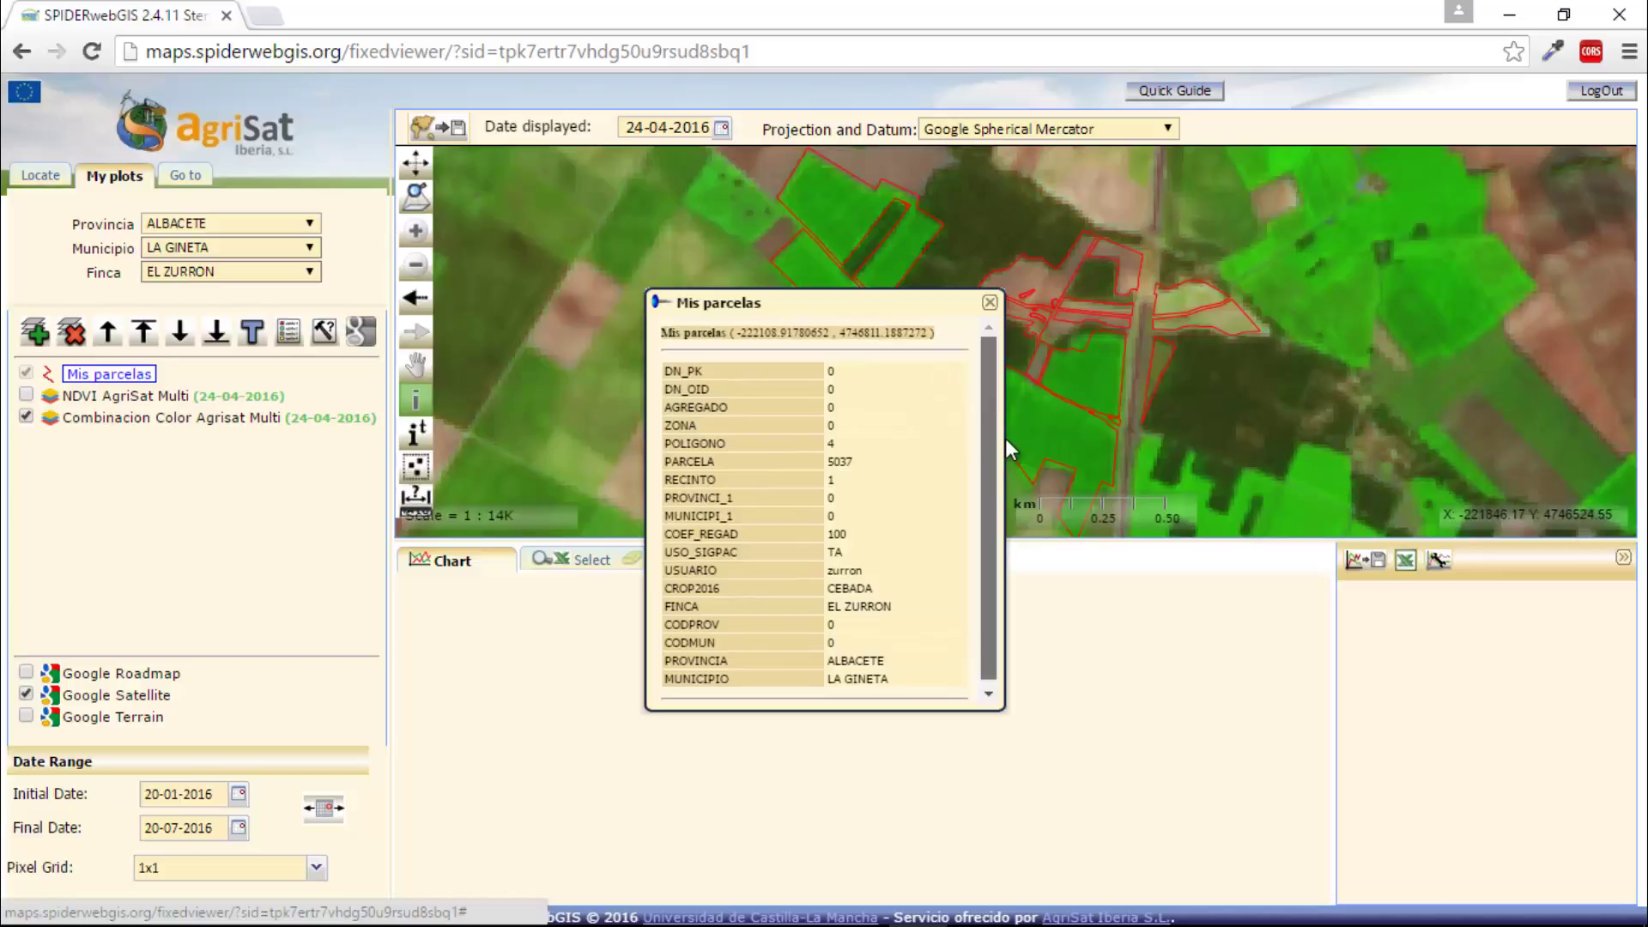
{"action": "left_click", "coordinate": [989, 303]}
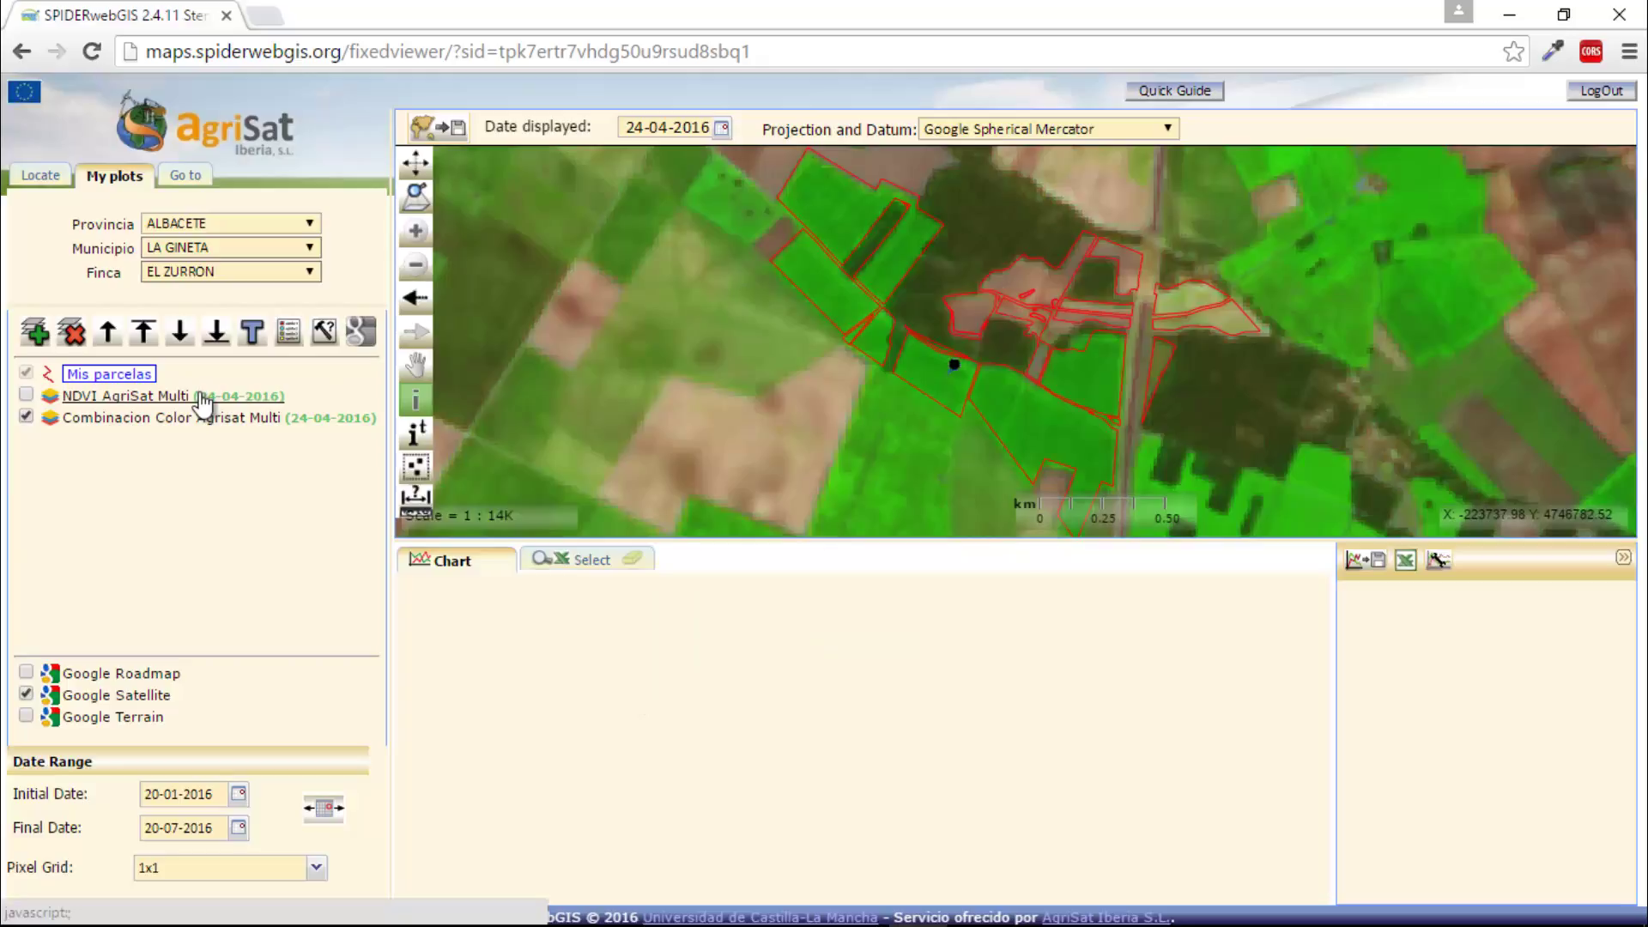
Step: Query the NDVI AgriSat Multi layer in the plot, giving NDVI 0.86 on 24/04/2016
{"action": "left_click", "coordinate": [129, 396]}
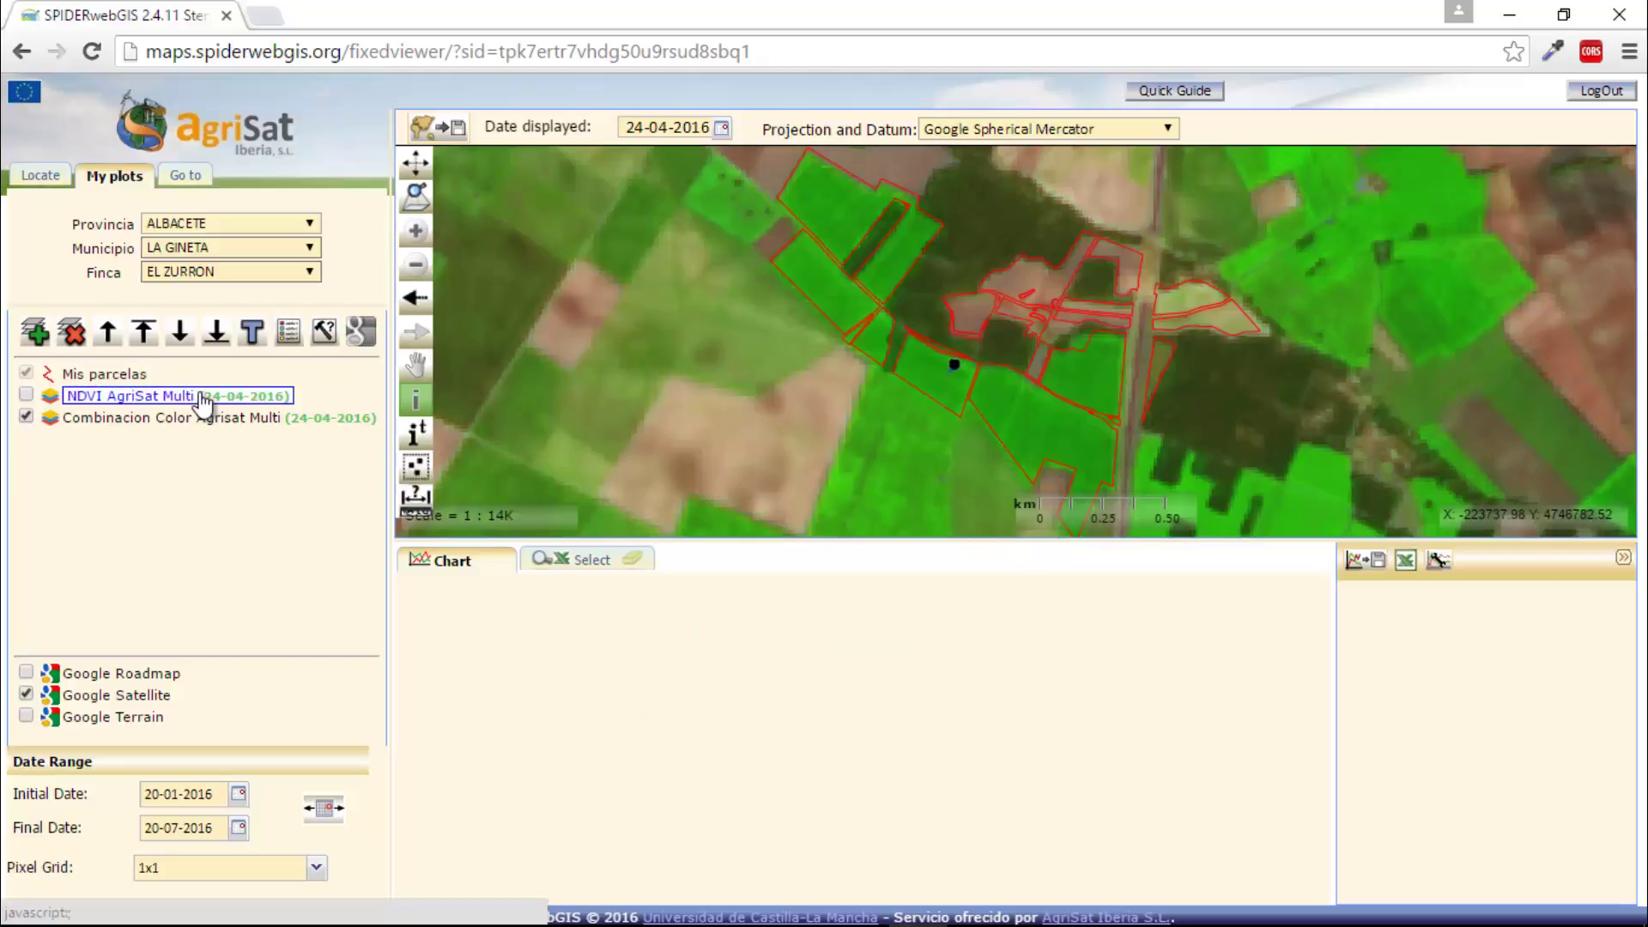
{"action": "left_click", "coordinate": [1049, 419]}
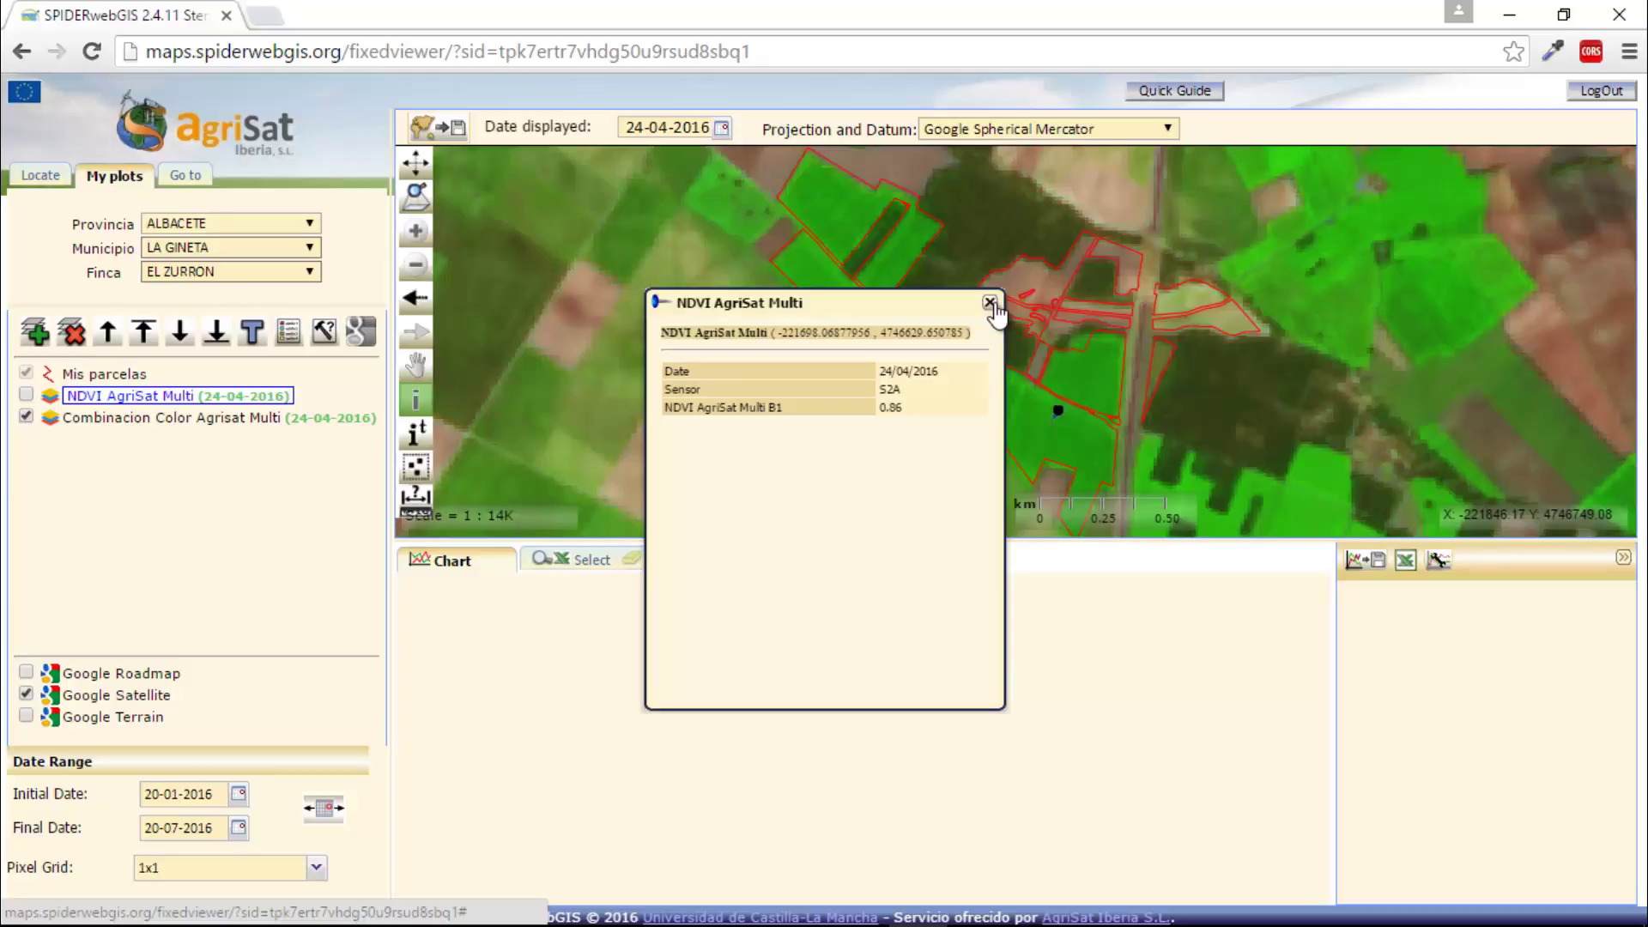
{"action": "left_click", "coordinate": [989, 303]}
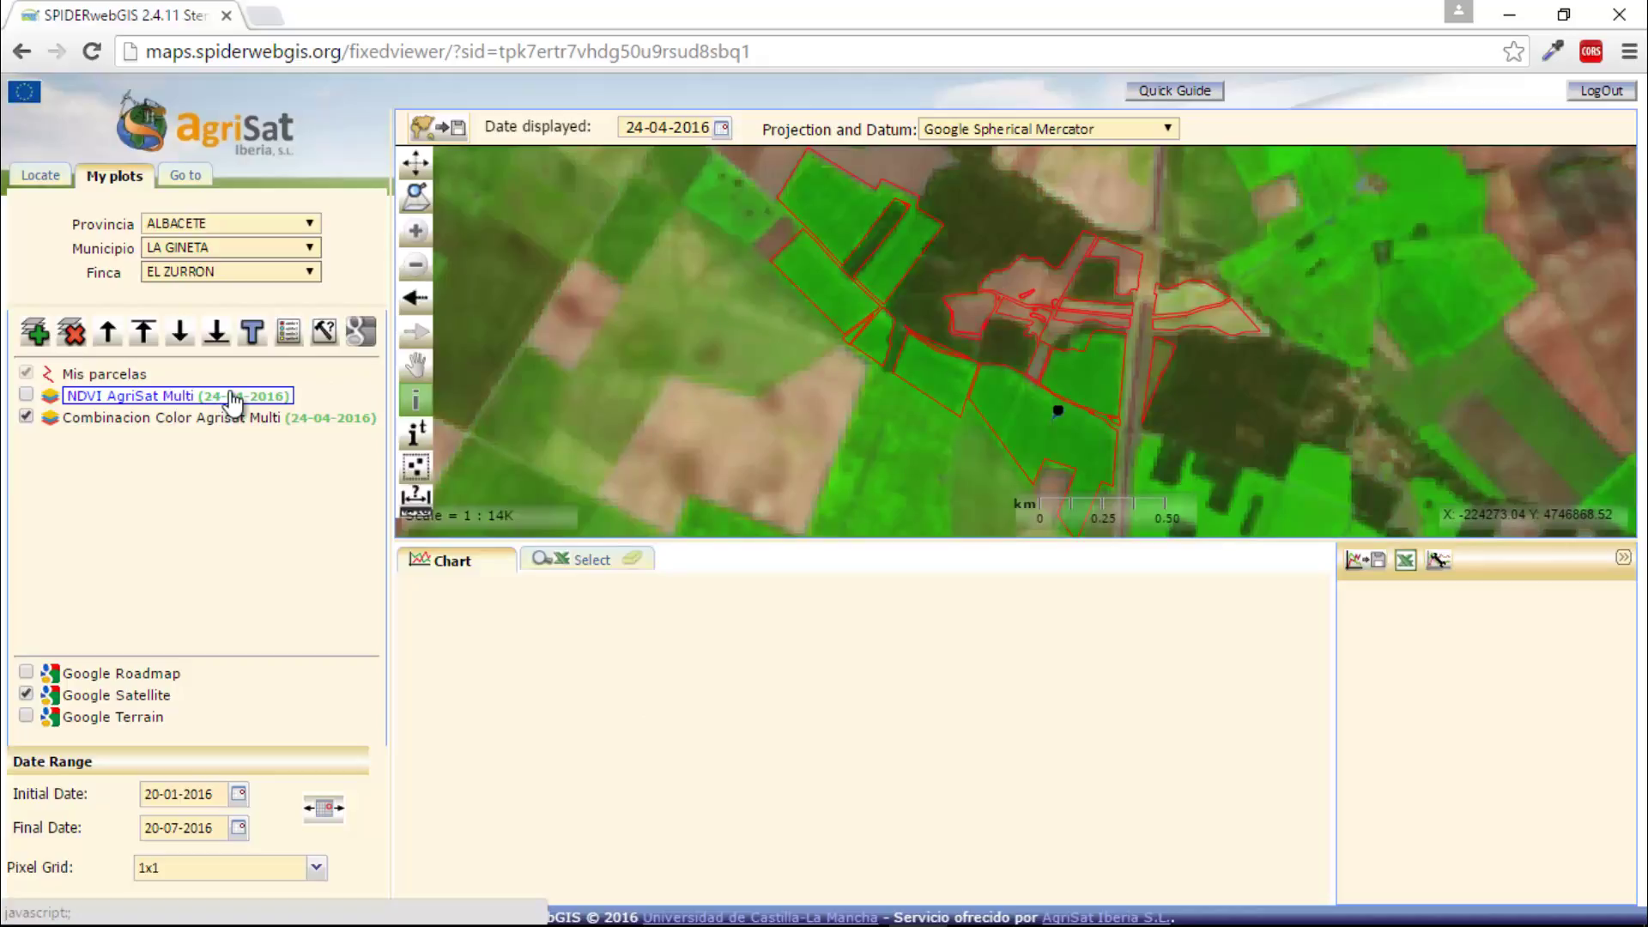
Step: Chart the January–July 2016 NDVI time series for a point inside the EL ZURRON plot
{"action": "left_click", "coordinate": [409, 441]}
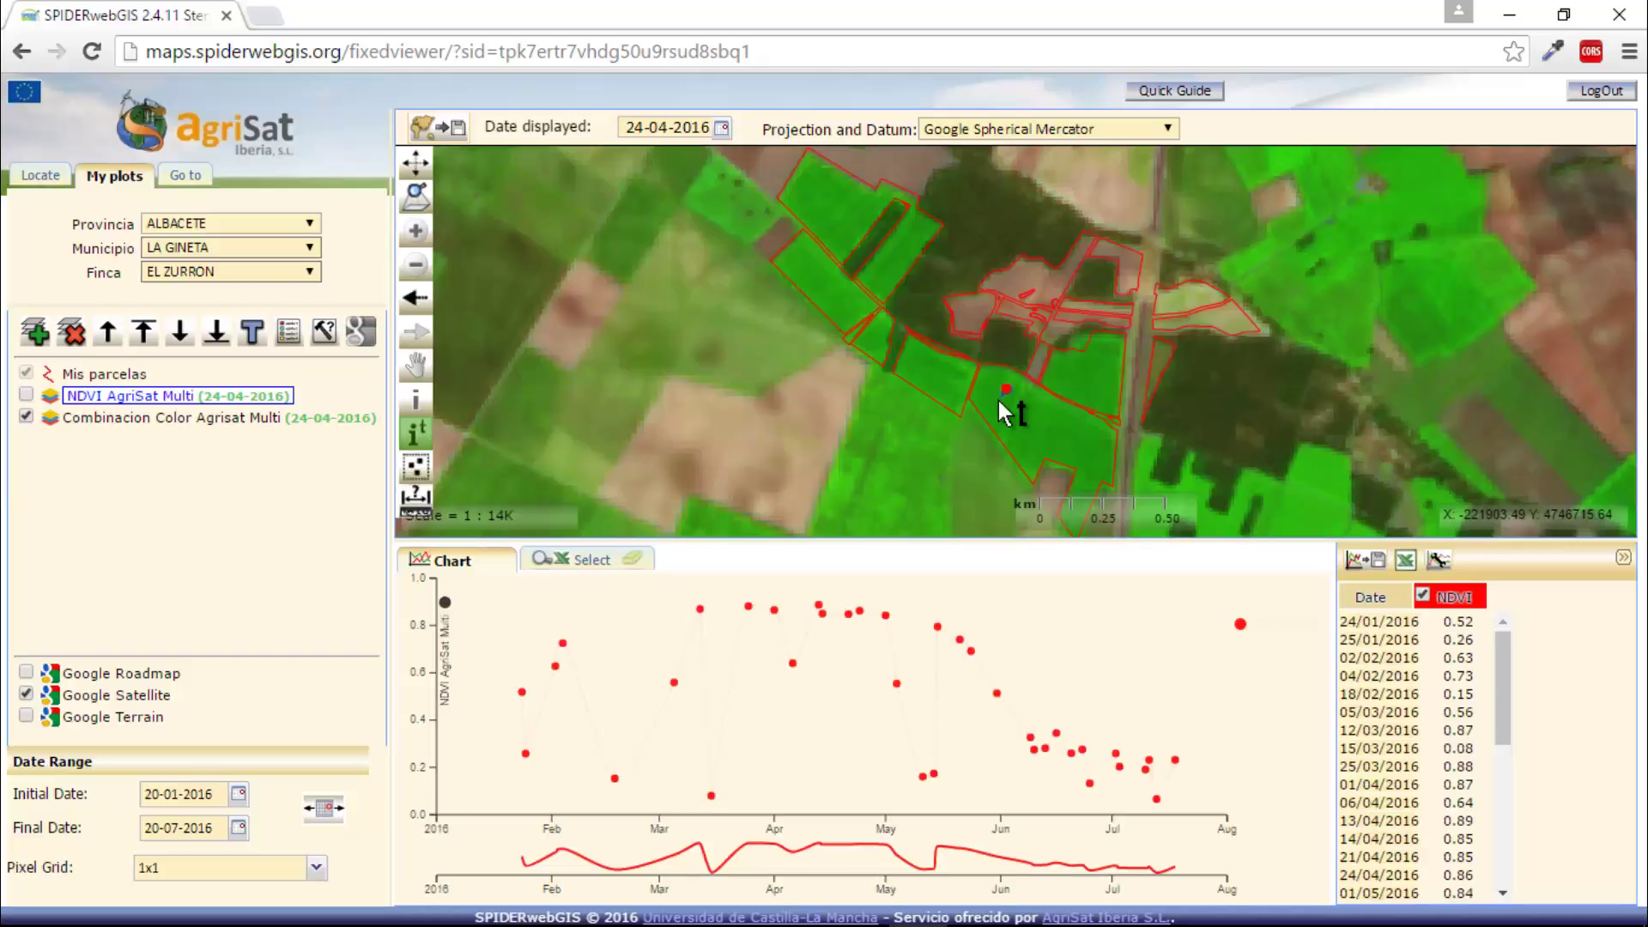
{"action": "mouse_move", "coordinate": [970, 615]}
Step: Add plot NDVI series starting at initial dates 01-12-2015 and then 12-04-2013
{"action": "left_click", "coordinate": [239, 795]}
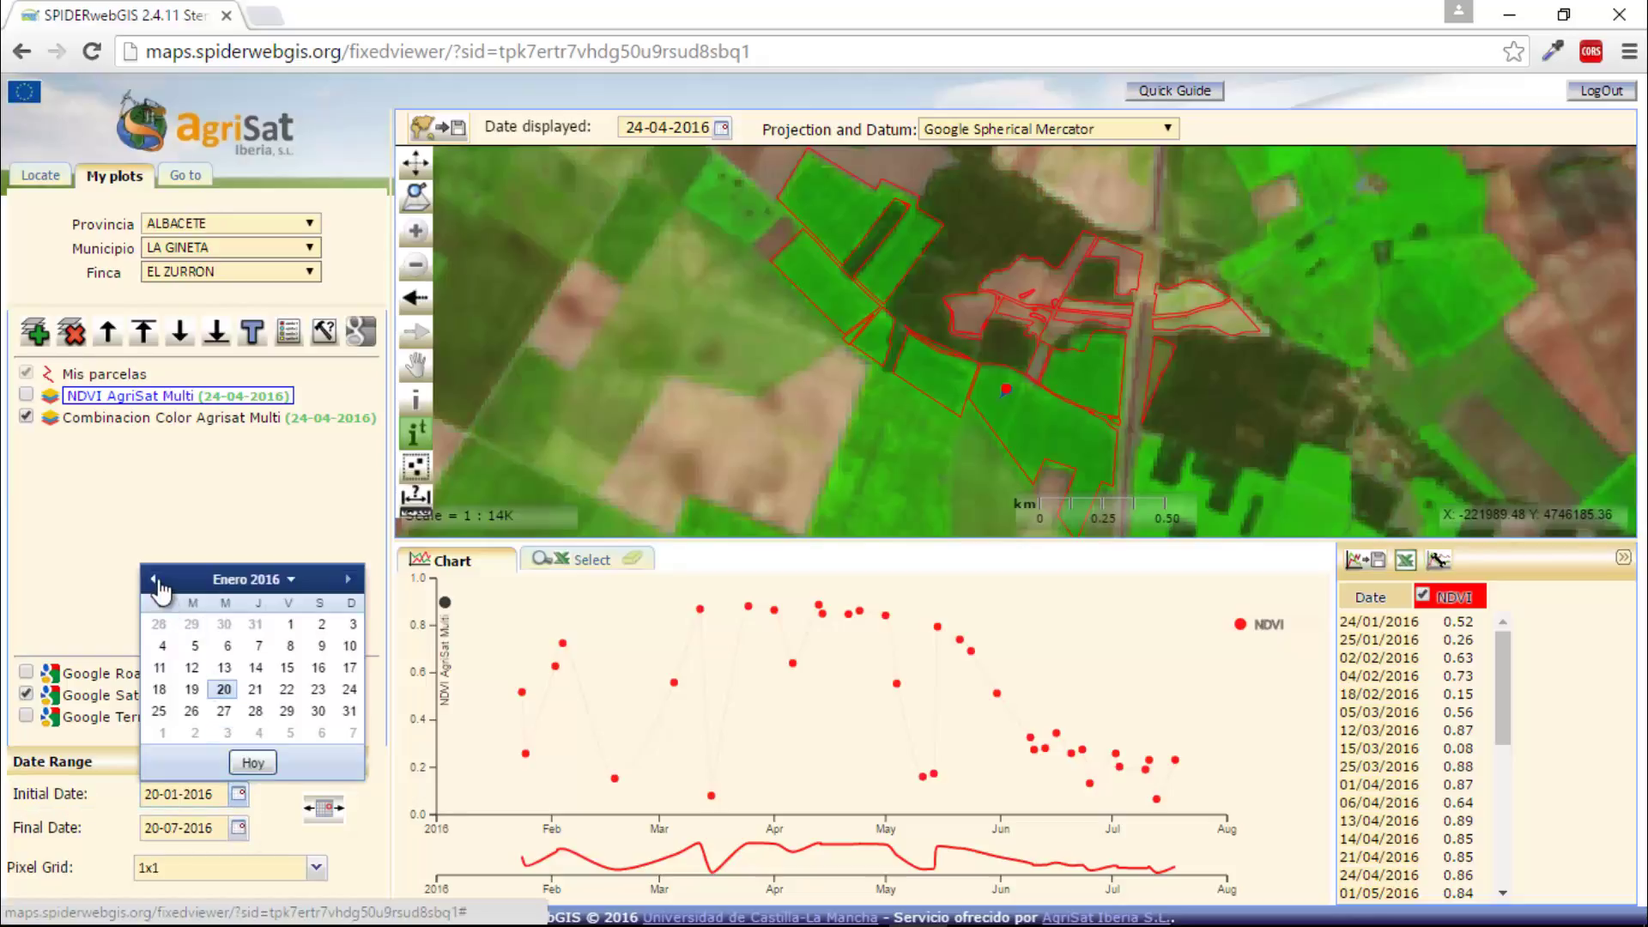
{"action": "left_click", "coordinate": [155, 580]}
{"action": "left_click", "coordinate": [246, 580]}
{"action": "left_click", "coordinate": [281, 730]}
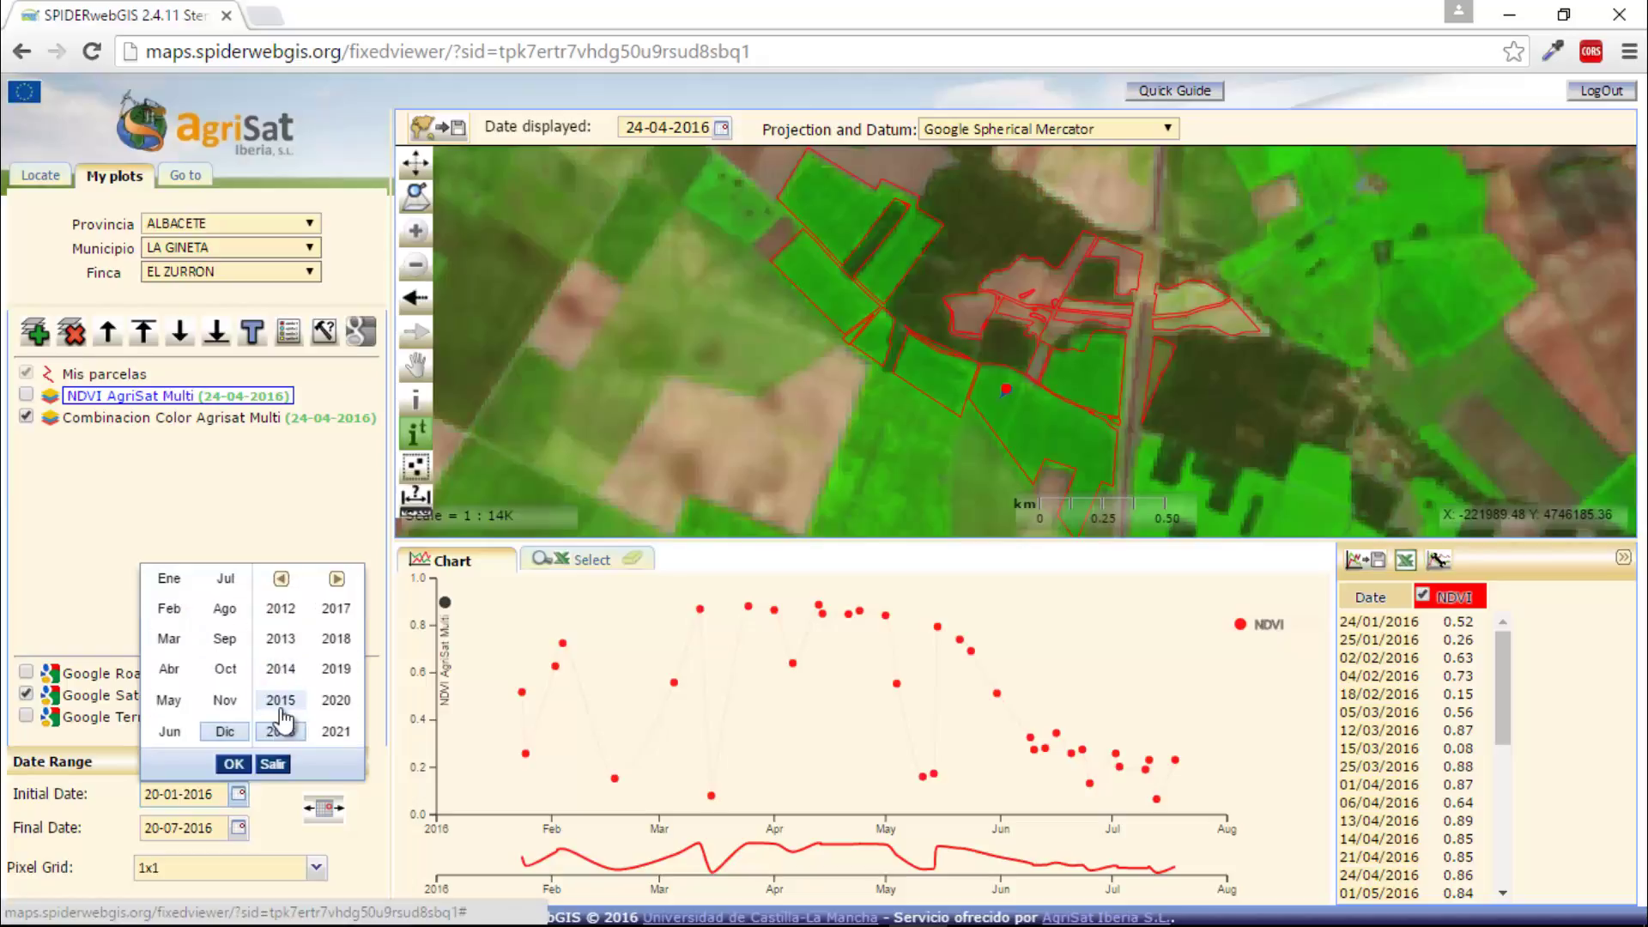
{"action": "left_click", "coordinate": [281, 699]}
{"action": "left_click", "coordinate": [234, 764]}
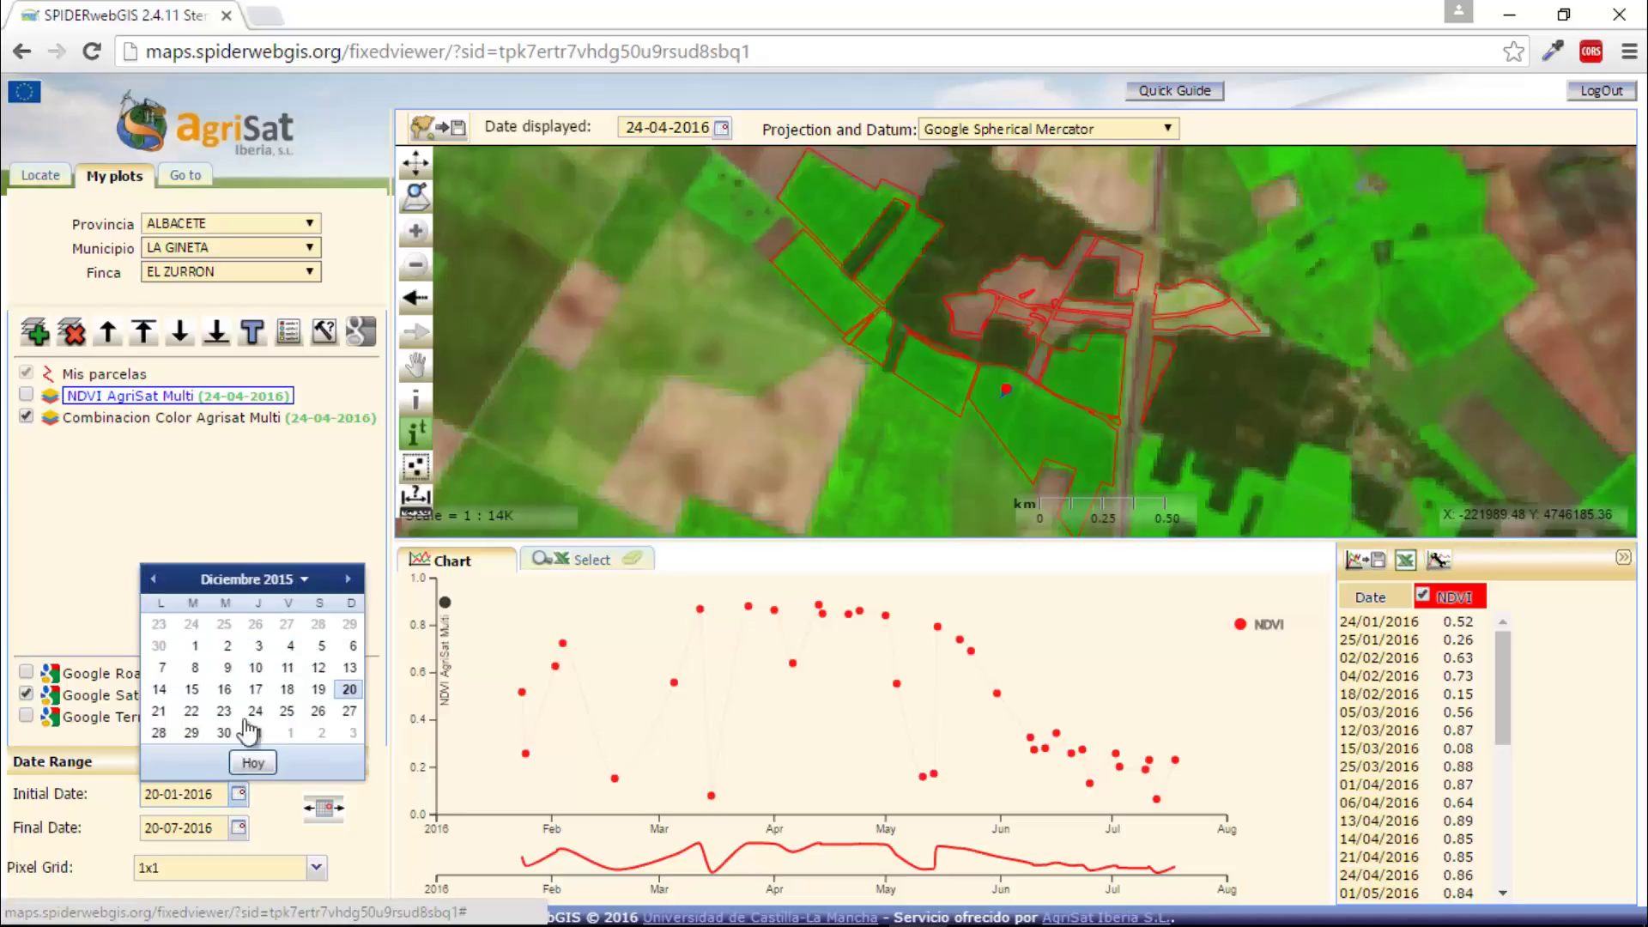
{"action": "left_click", "coordinate": [196, 646]}
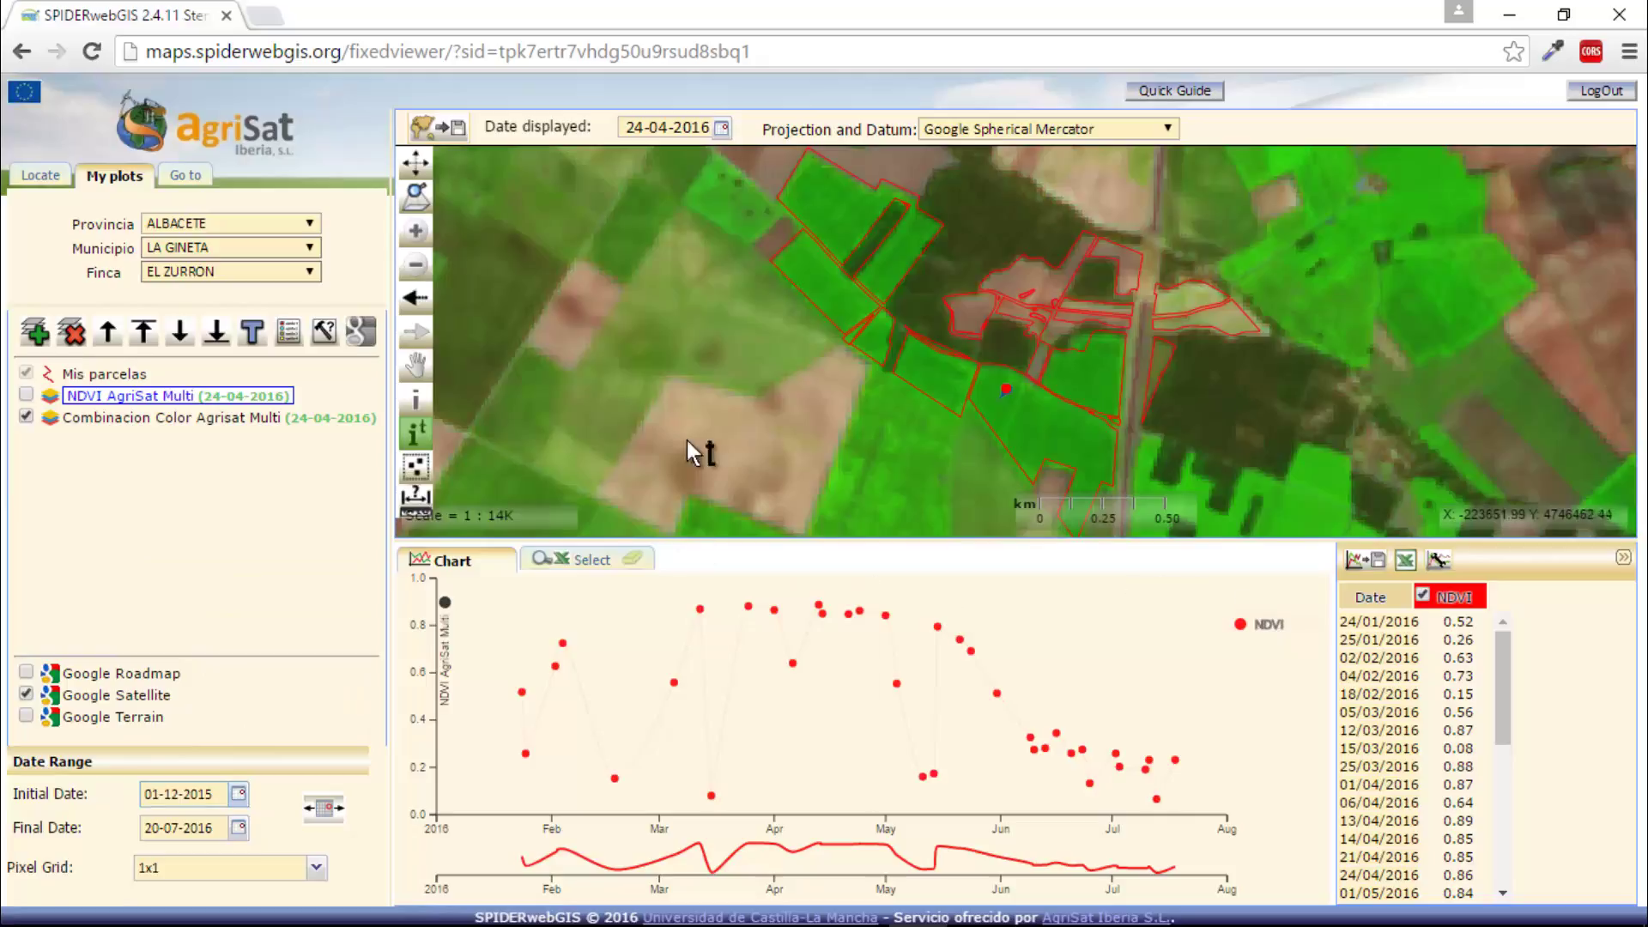
{"action": "left_click", "coordinate": [1017, 406]}
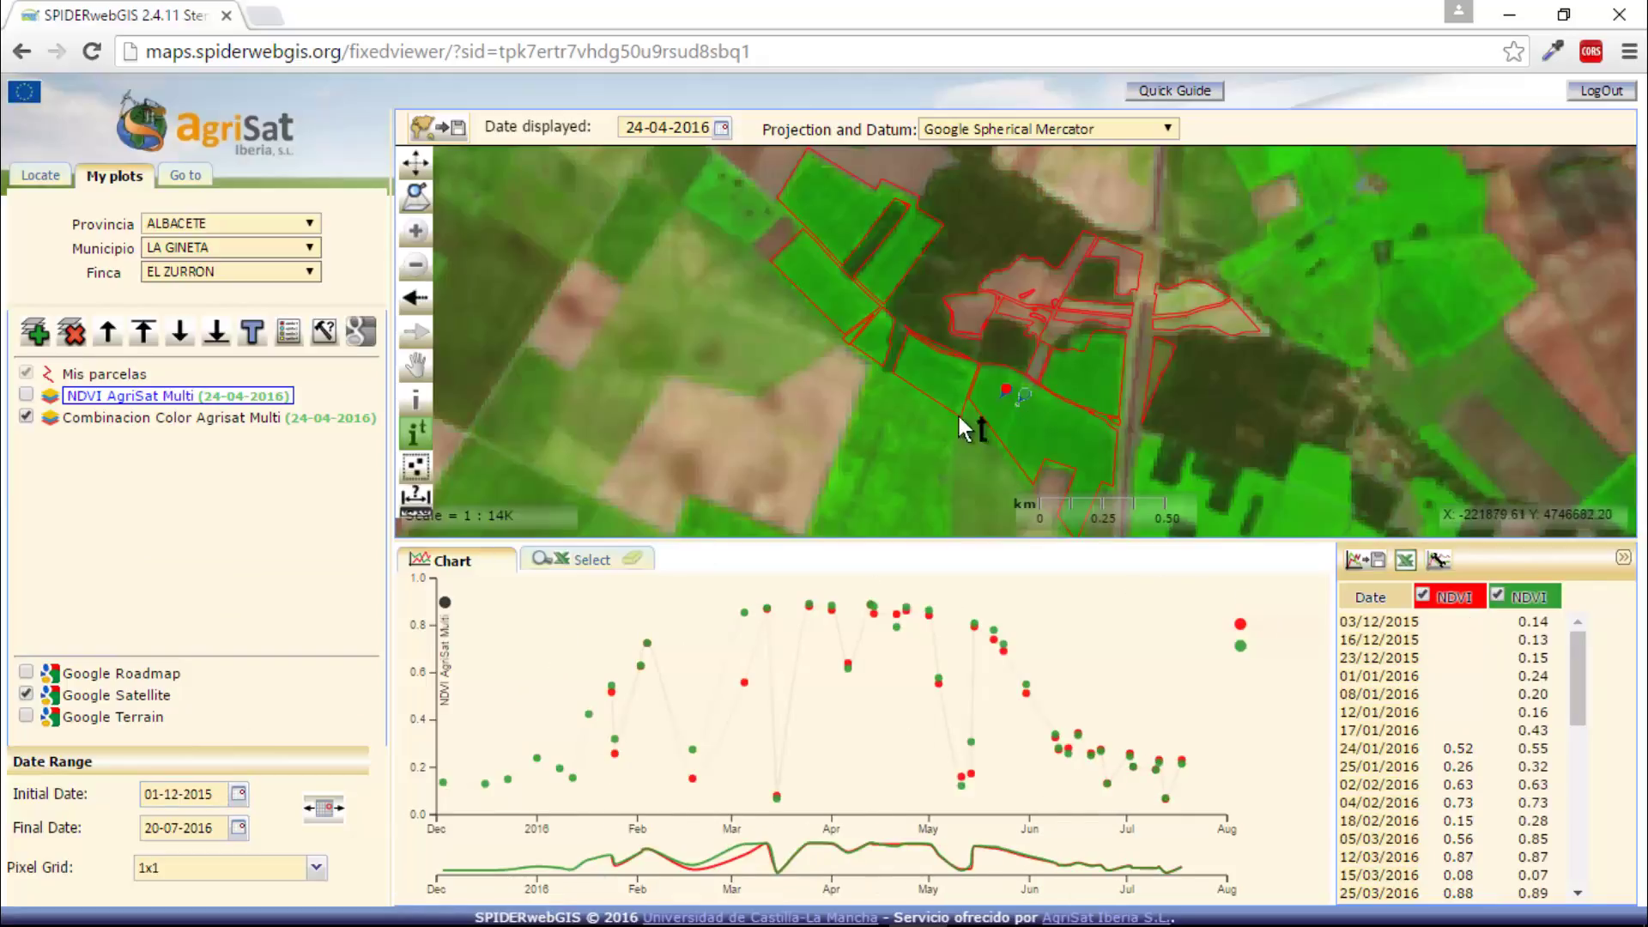
{"action": "left_click", "coordinate": [323, 808]}
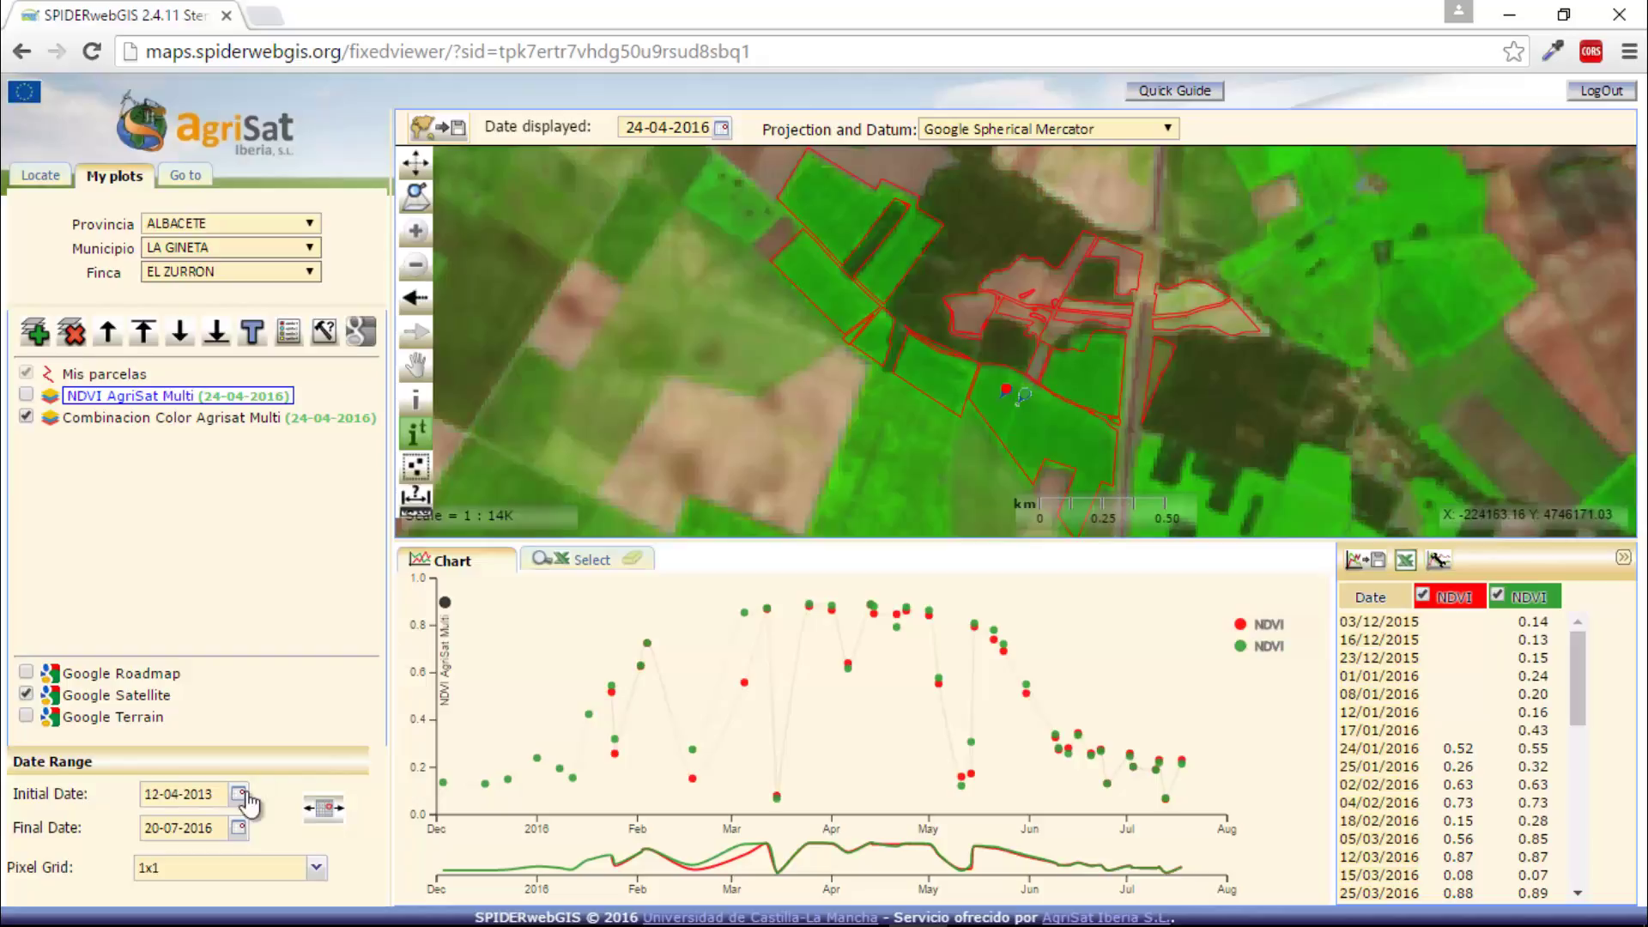
{"action": "left_click", "coordinate": [1035, 427]}
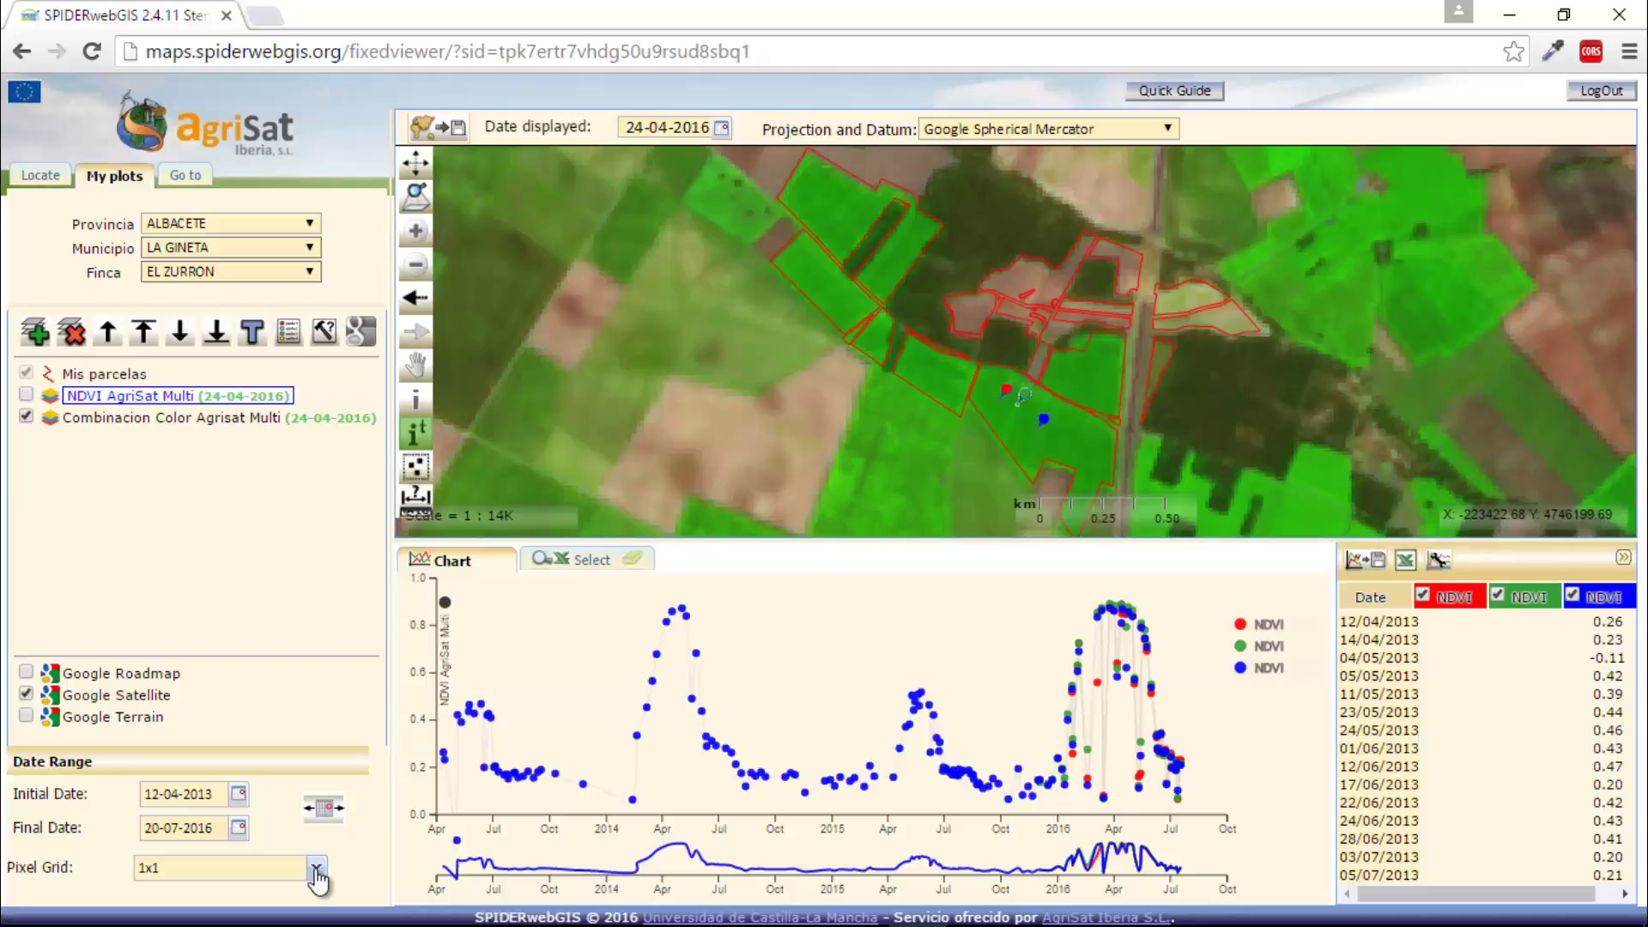
Step: Keep a 3x3 pixel grid, zoom into the field beside the plots, and show NDVI AgriSat Multi
{"action": "left_click", "coordinate": [317, 875]}
{"action": "left_click", "coordinate": [252, 803]}
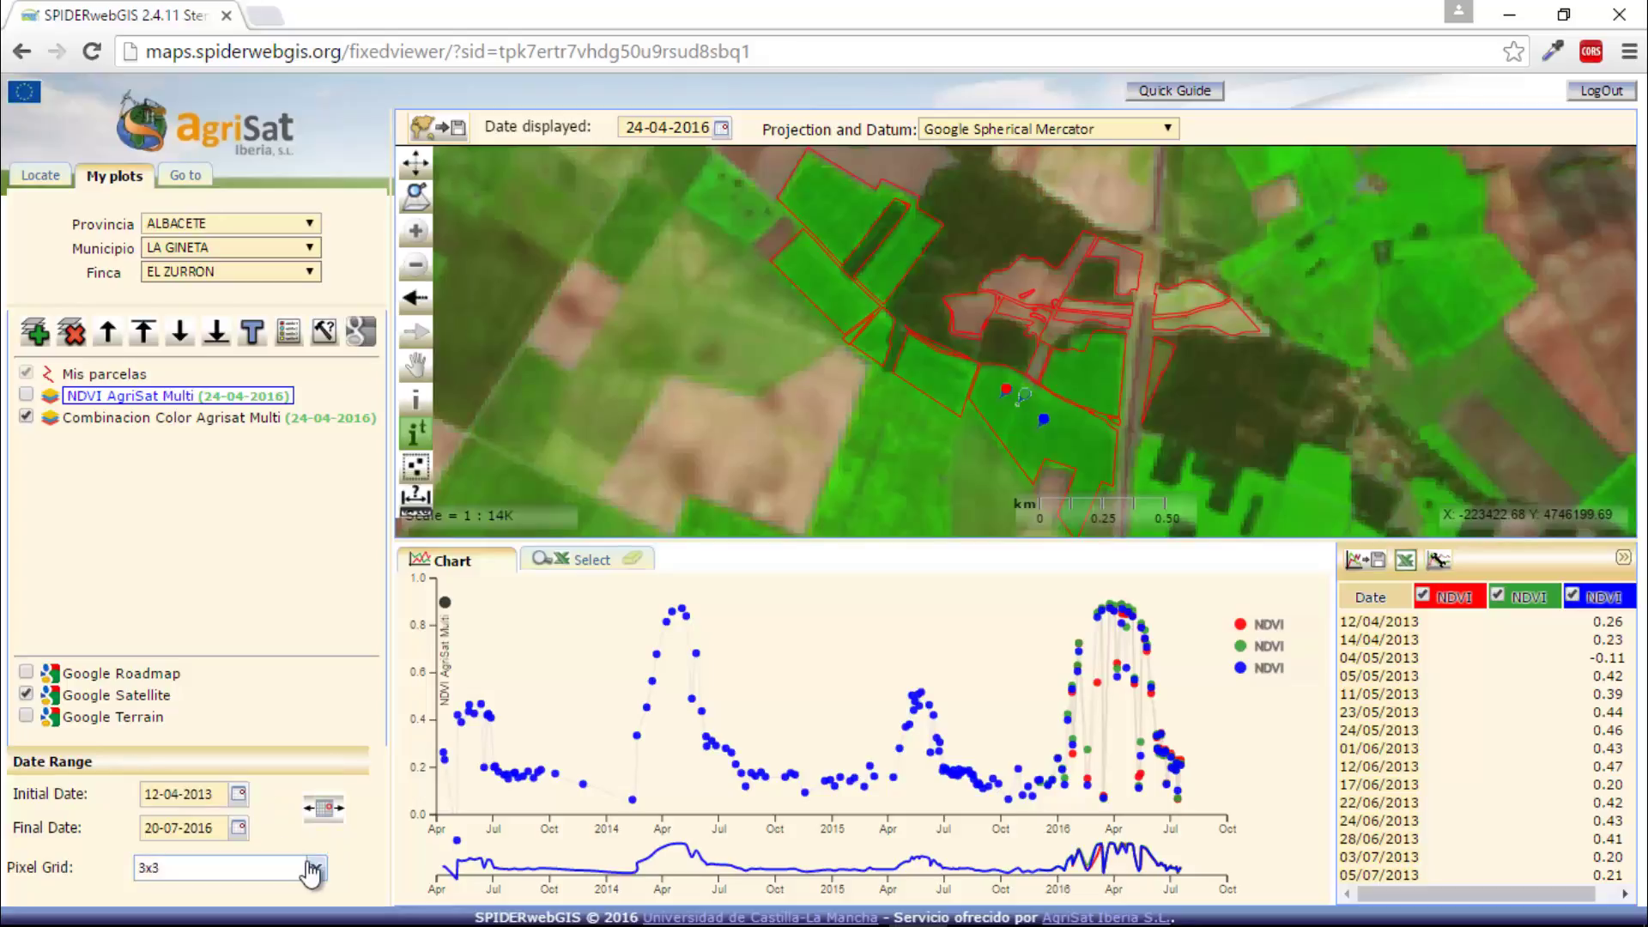
{"action": "left_click", "coordinate": [416, 230]}
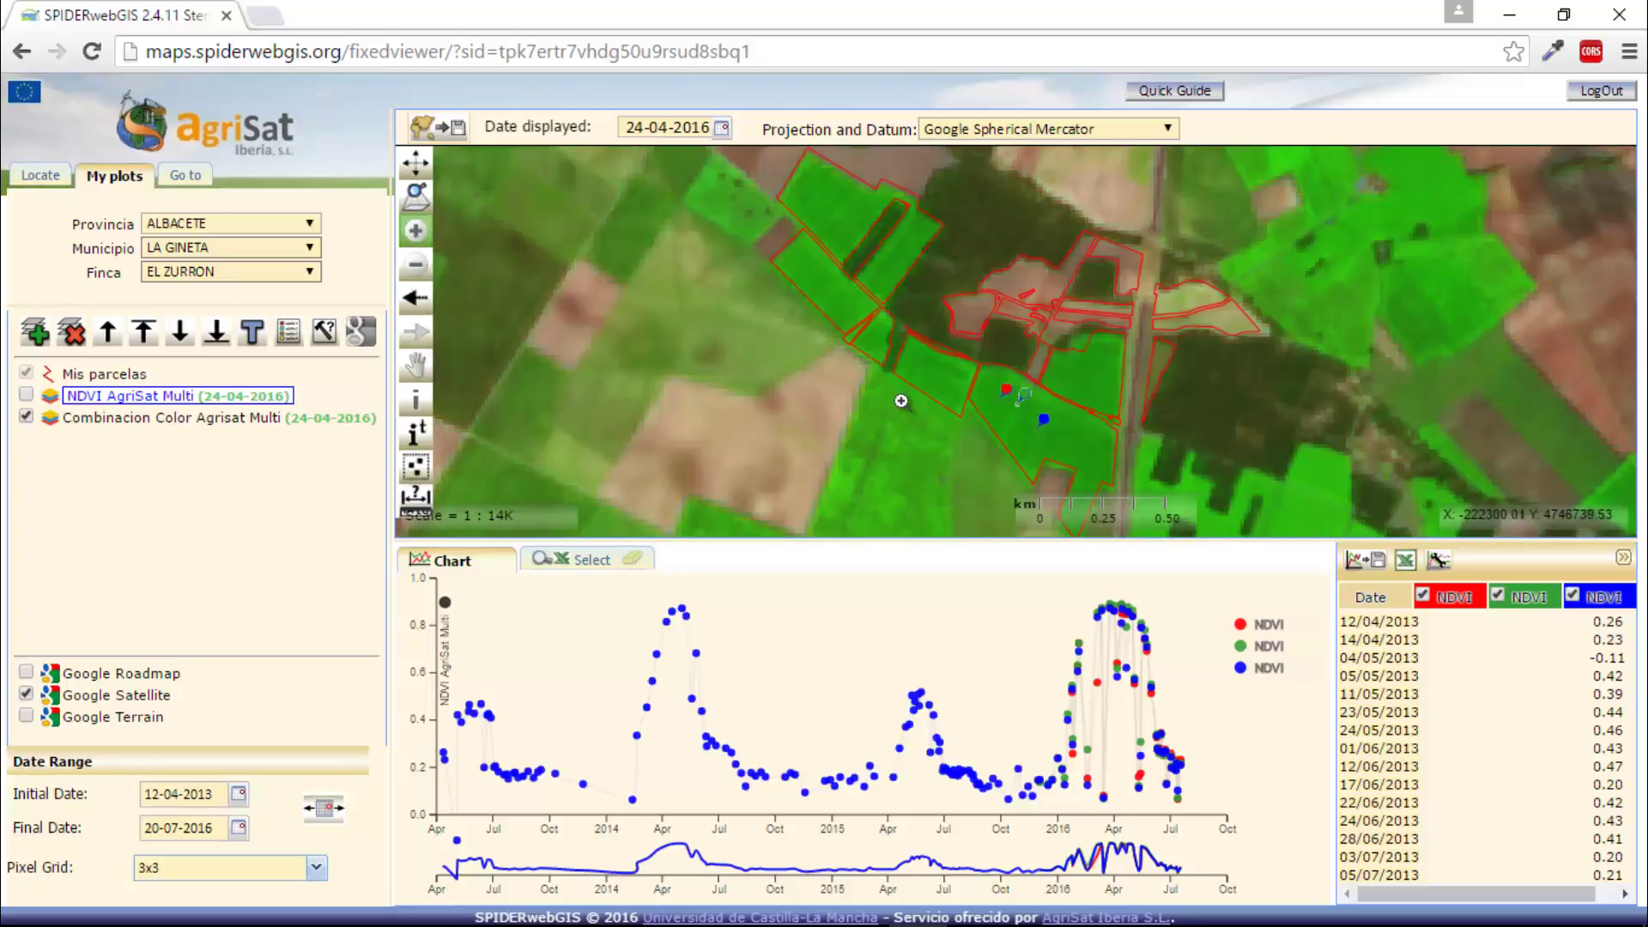
{"action": "left_click_drag", "start_coordinate": [867, 405], "coordinate": [907, 441]}
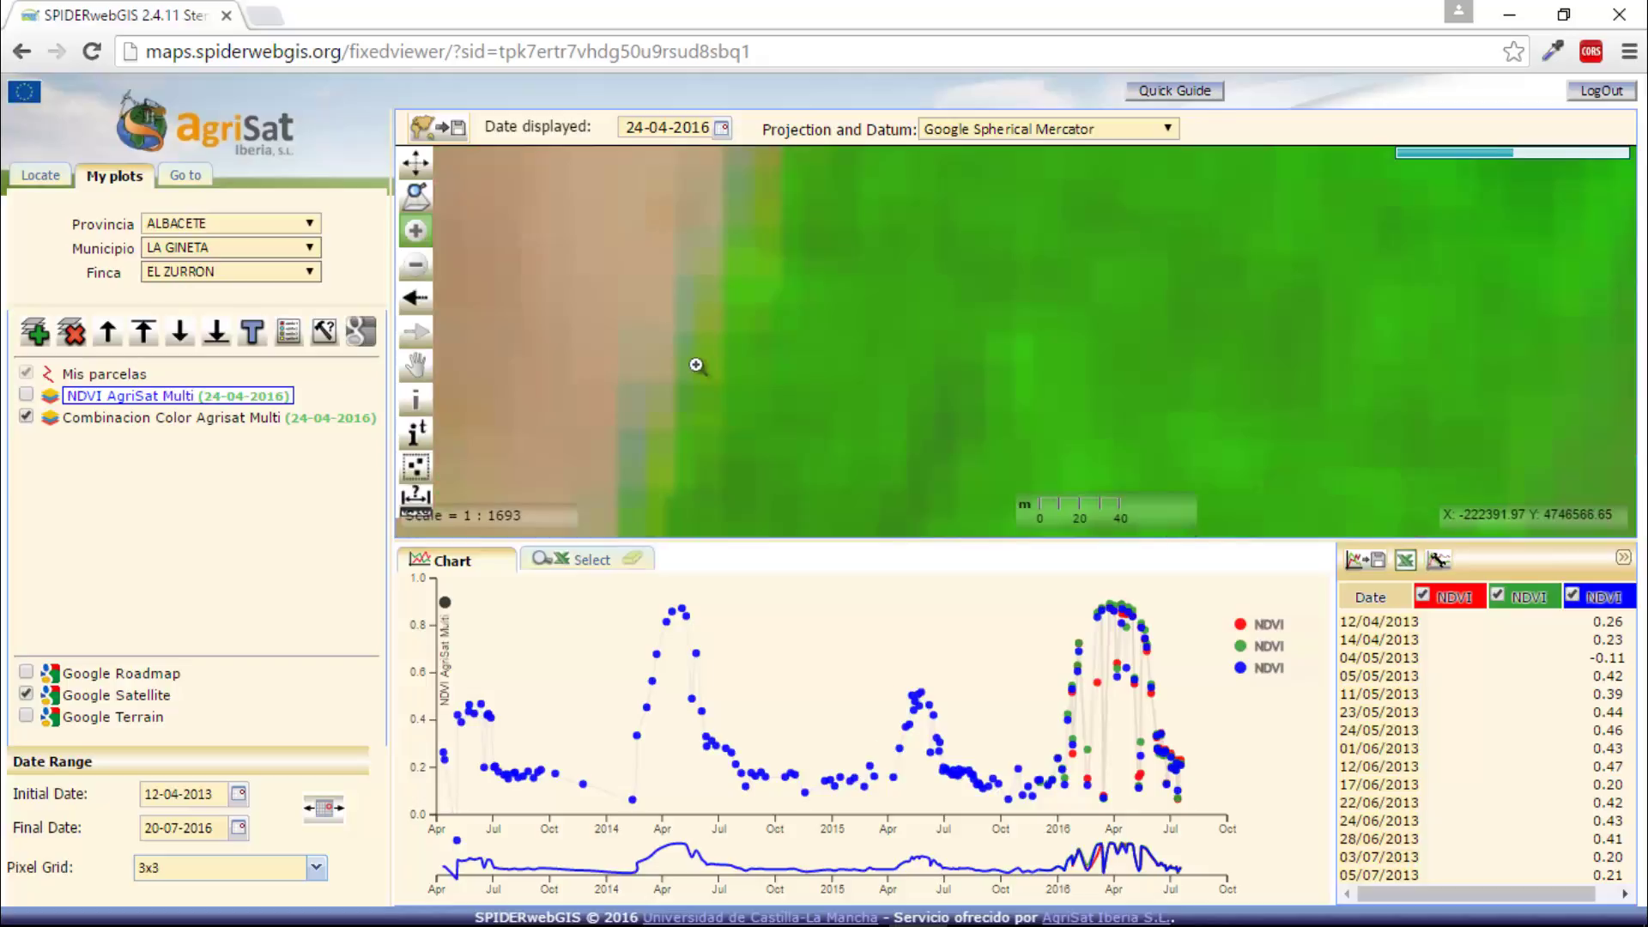
{"action": "left_click", "coordinate": [25, 394]}
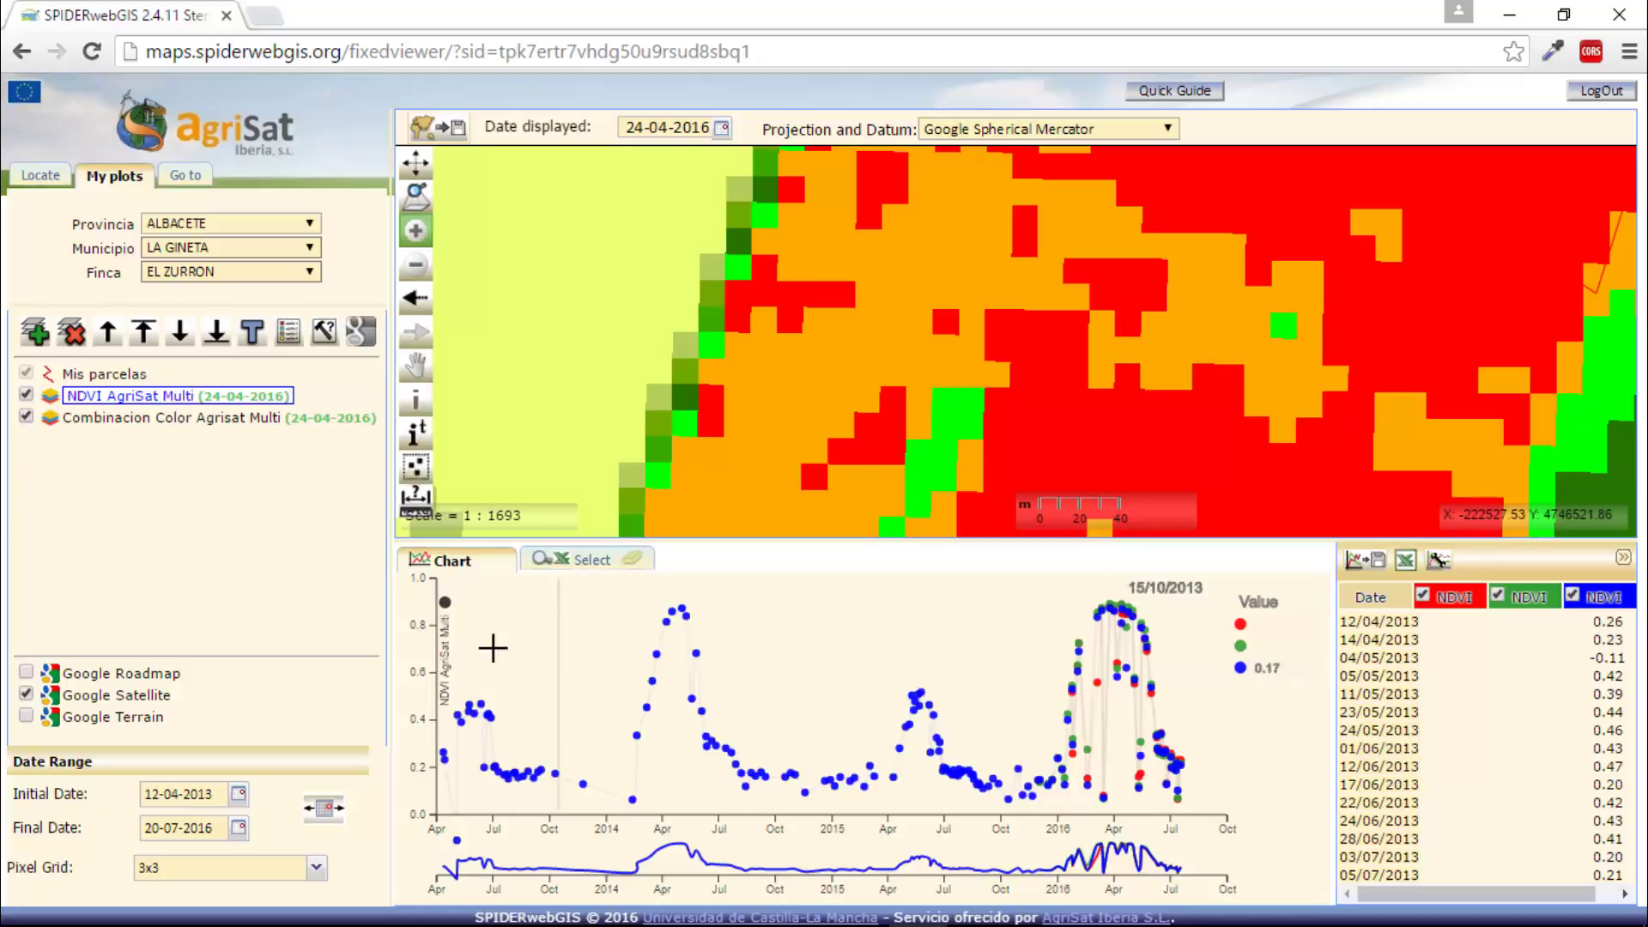
Step: Change the Pixel Grid setting from 3x3 to 1x1
{"action": "left_click", "coordinate": [316, 867]}
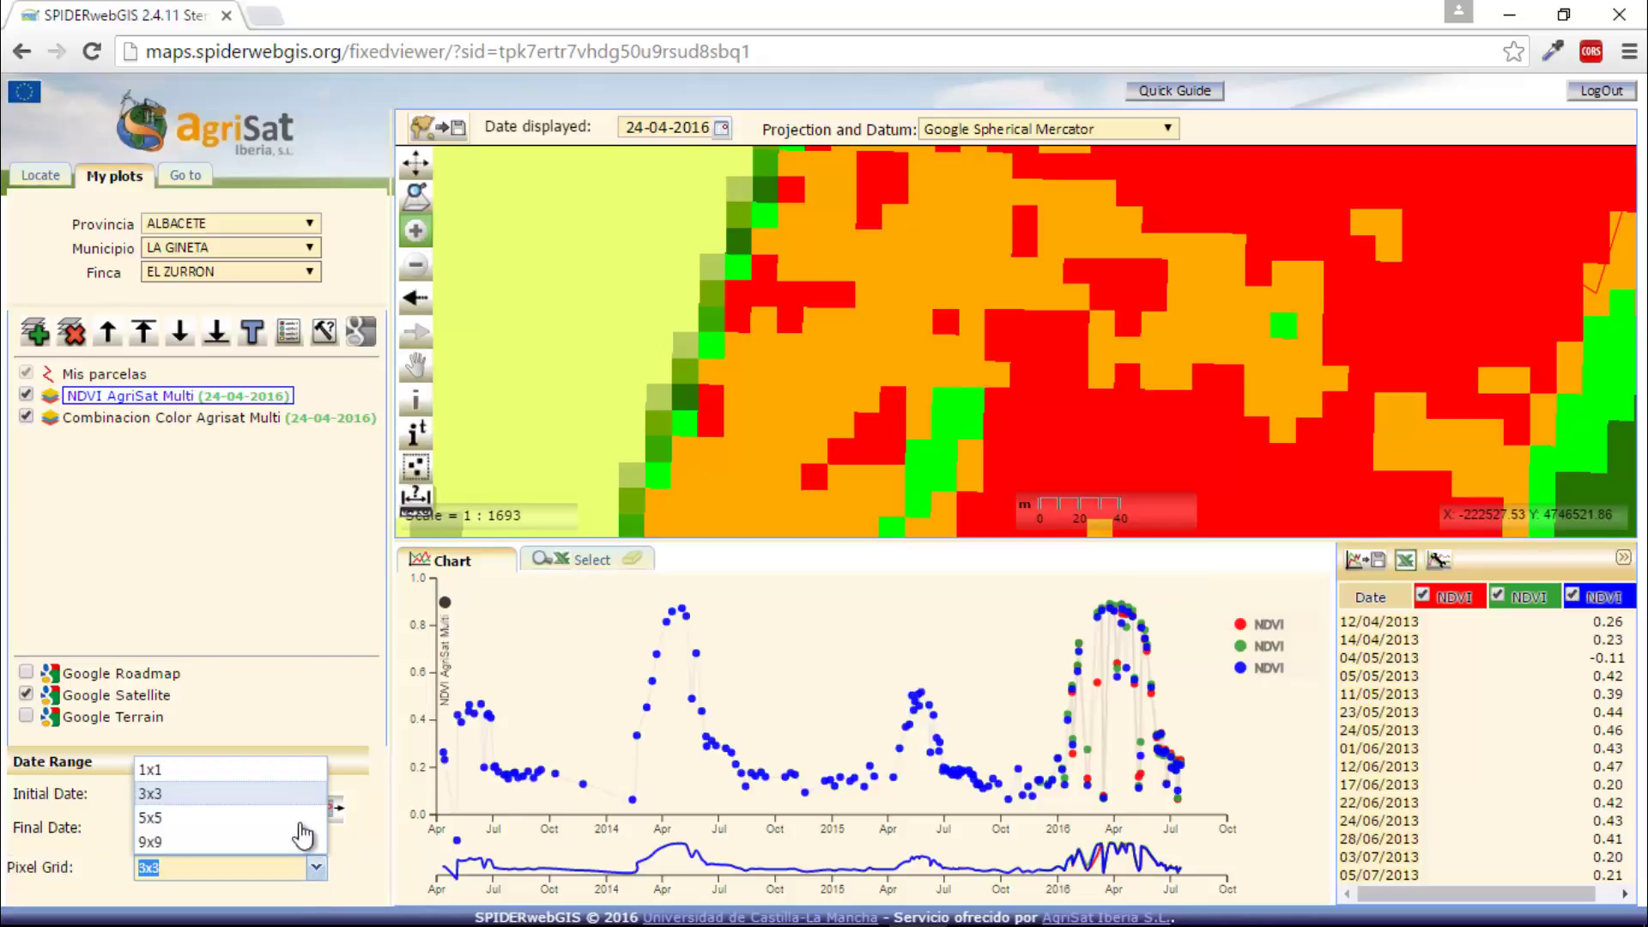
{"action": "left_click", "coordinate": [290, 770]}
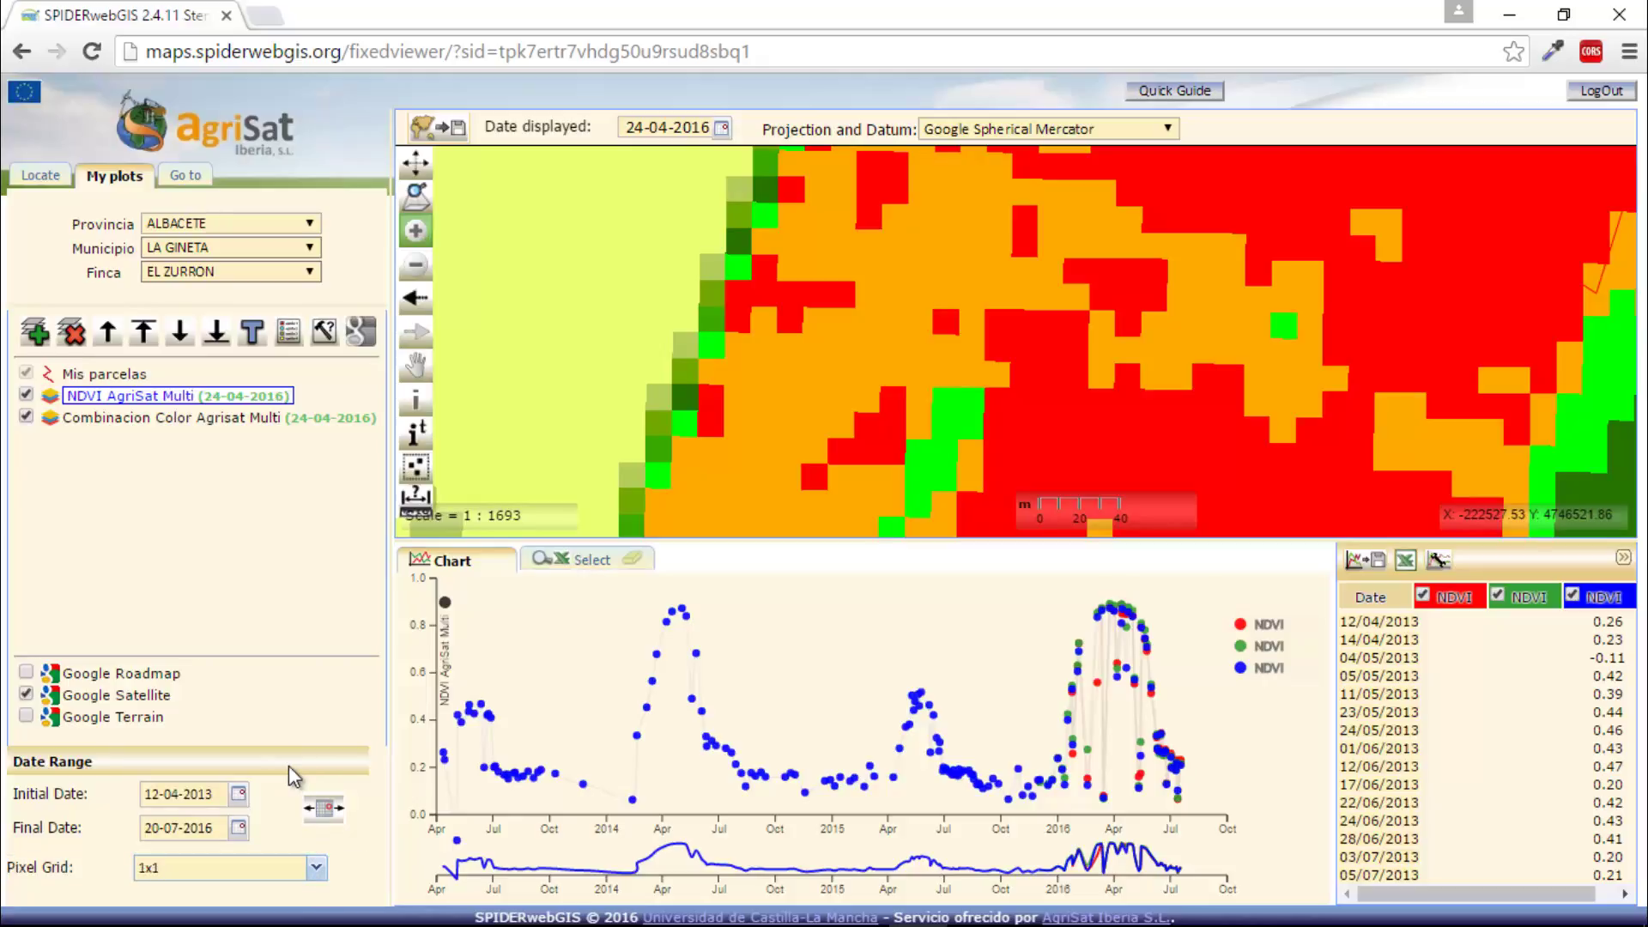
{"action": "left_click", "coordinate": [316, 869]}
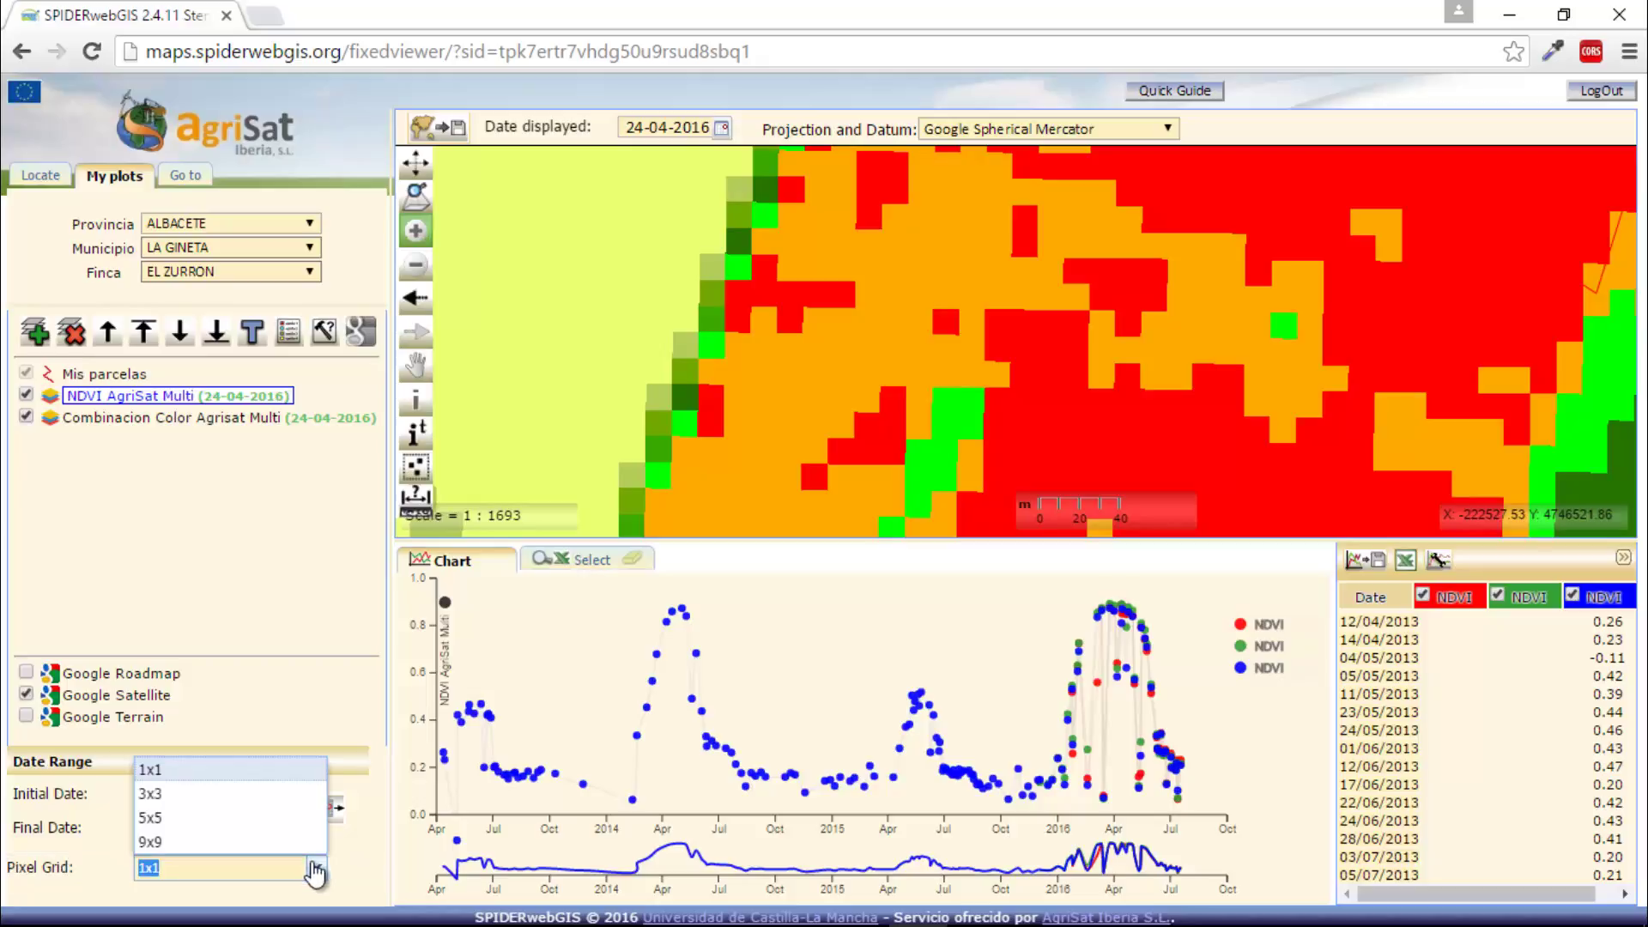
{"action": "left_click", "coordinate": [342, 850]}
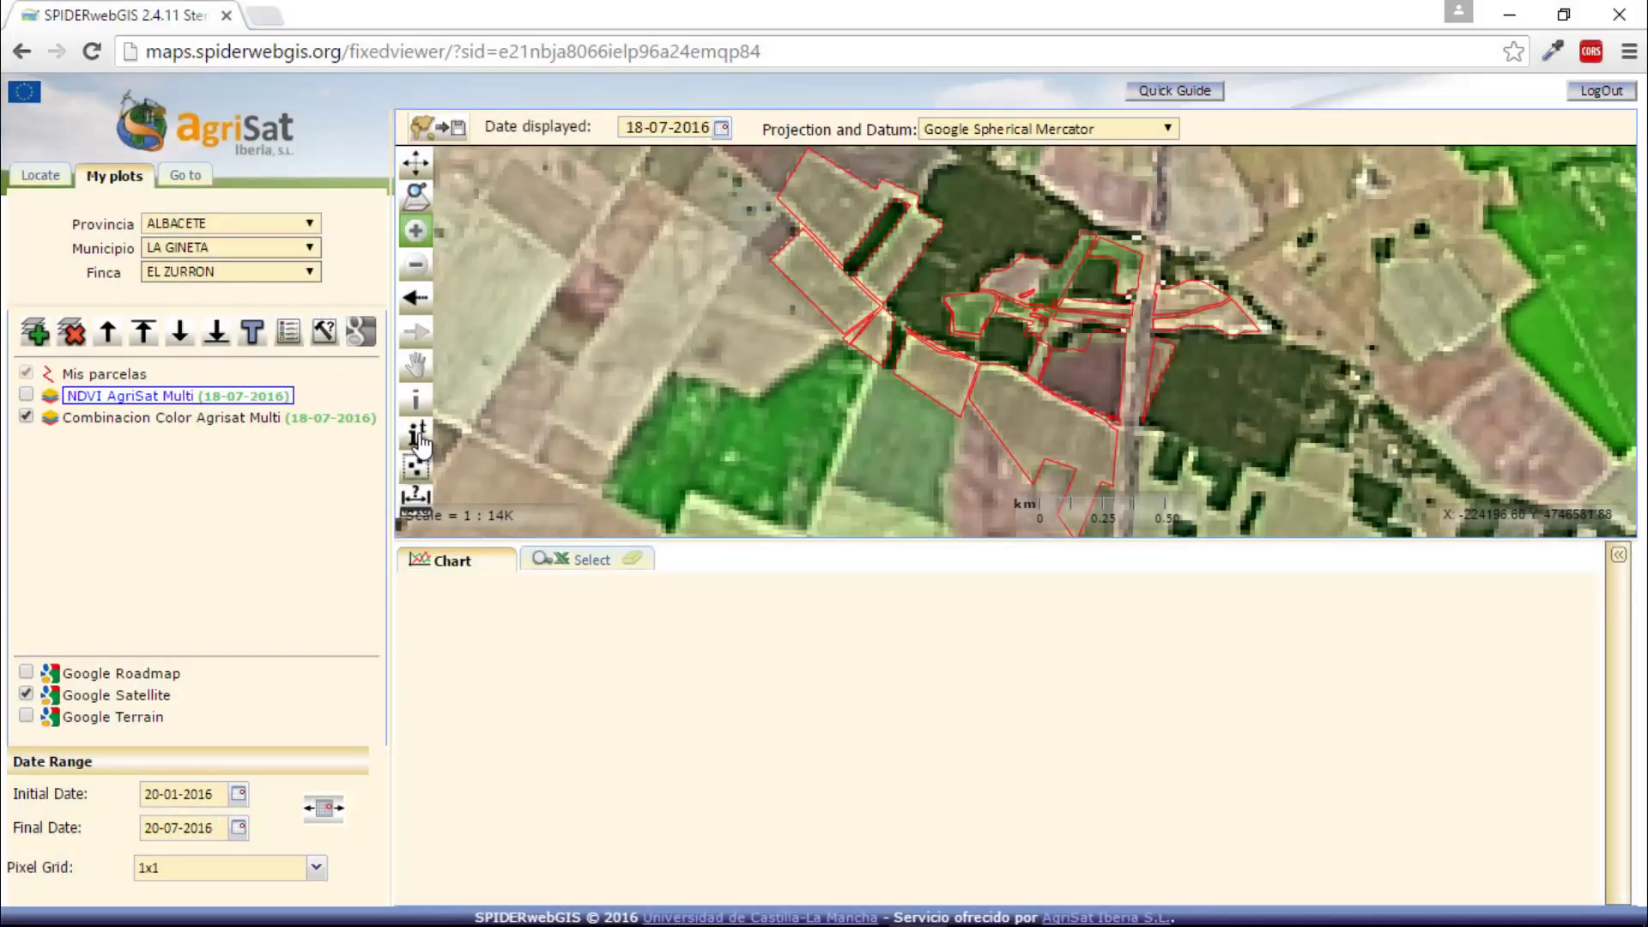
Step: Use the i+t tool to chart NDVI at two separate points within one EL ZURRON parcel
{"action": "left_click", "coordinate": [417, 435]}
{"action": "left_click", "coordinate": [1025, 408]}
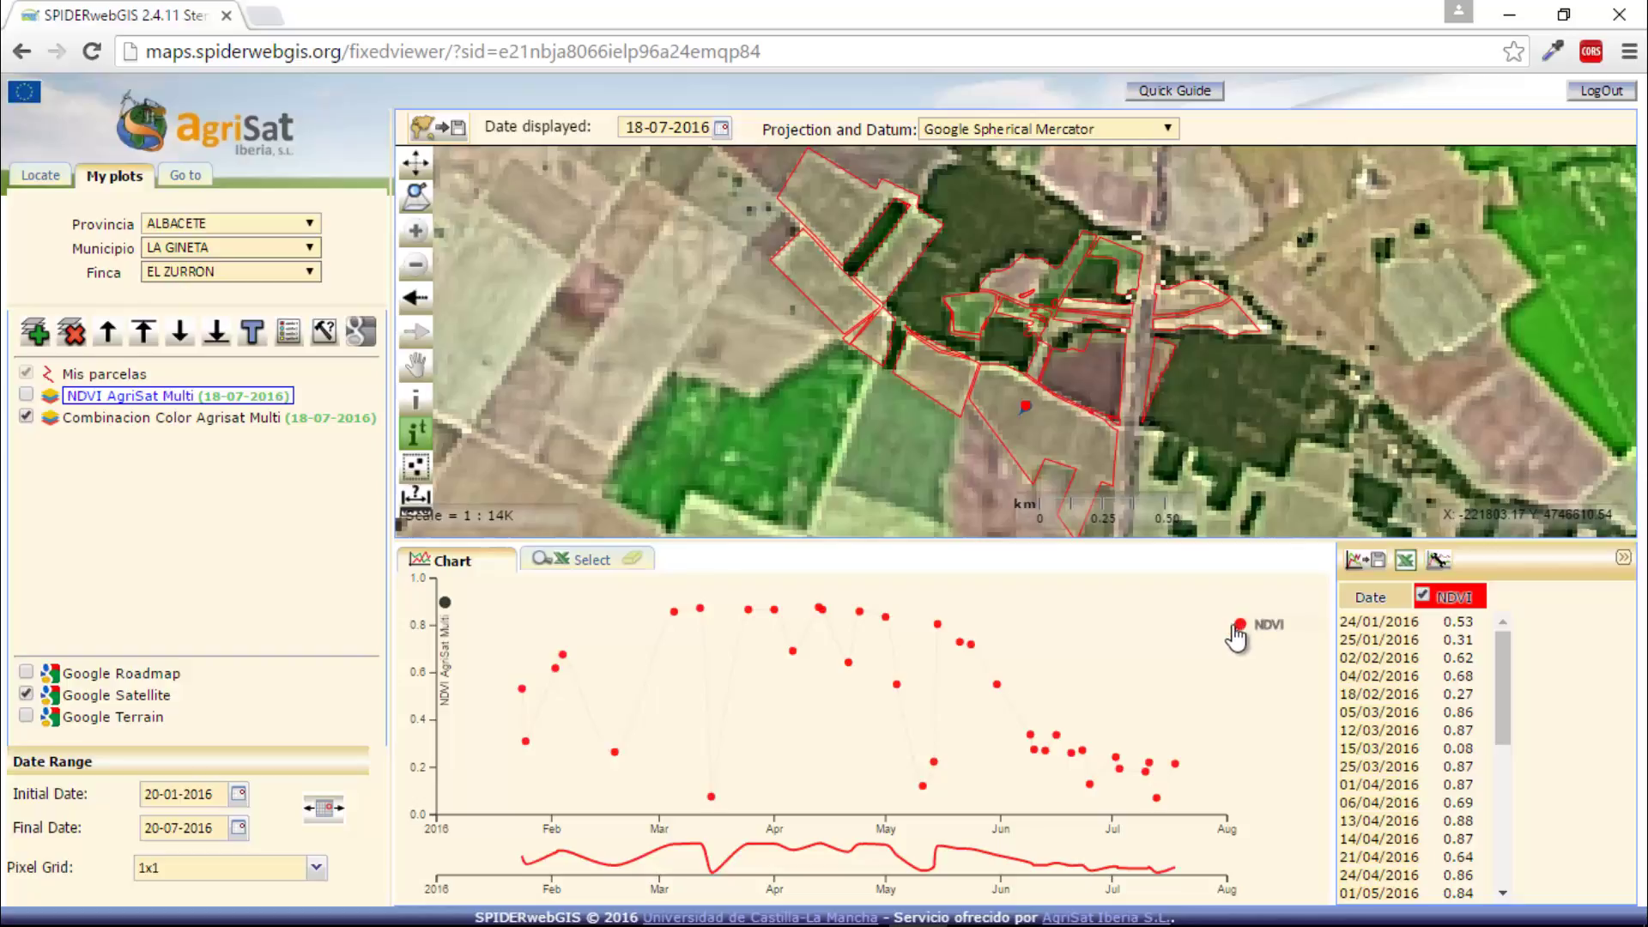
{"action": "left_click", "coordinate": [1076, 441]}
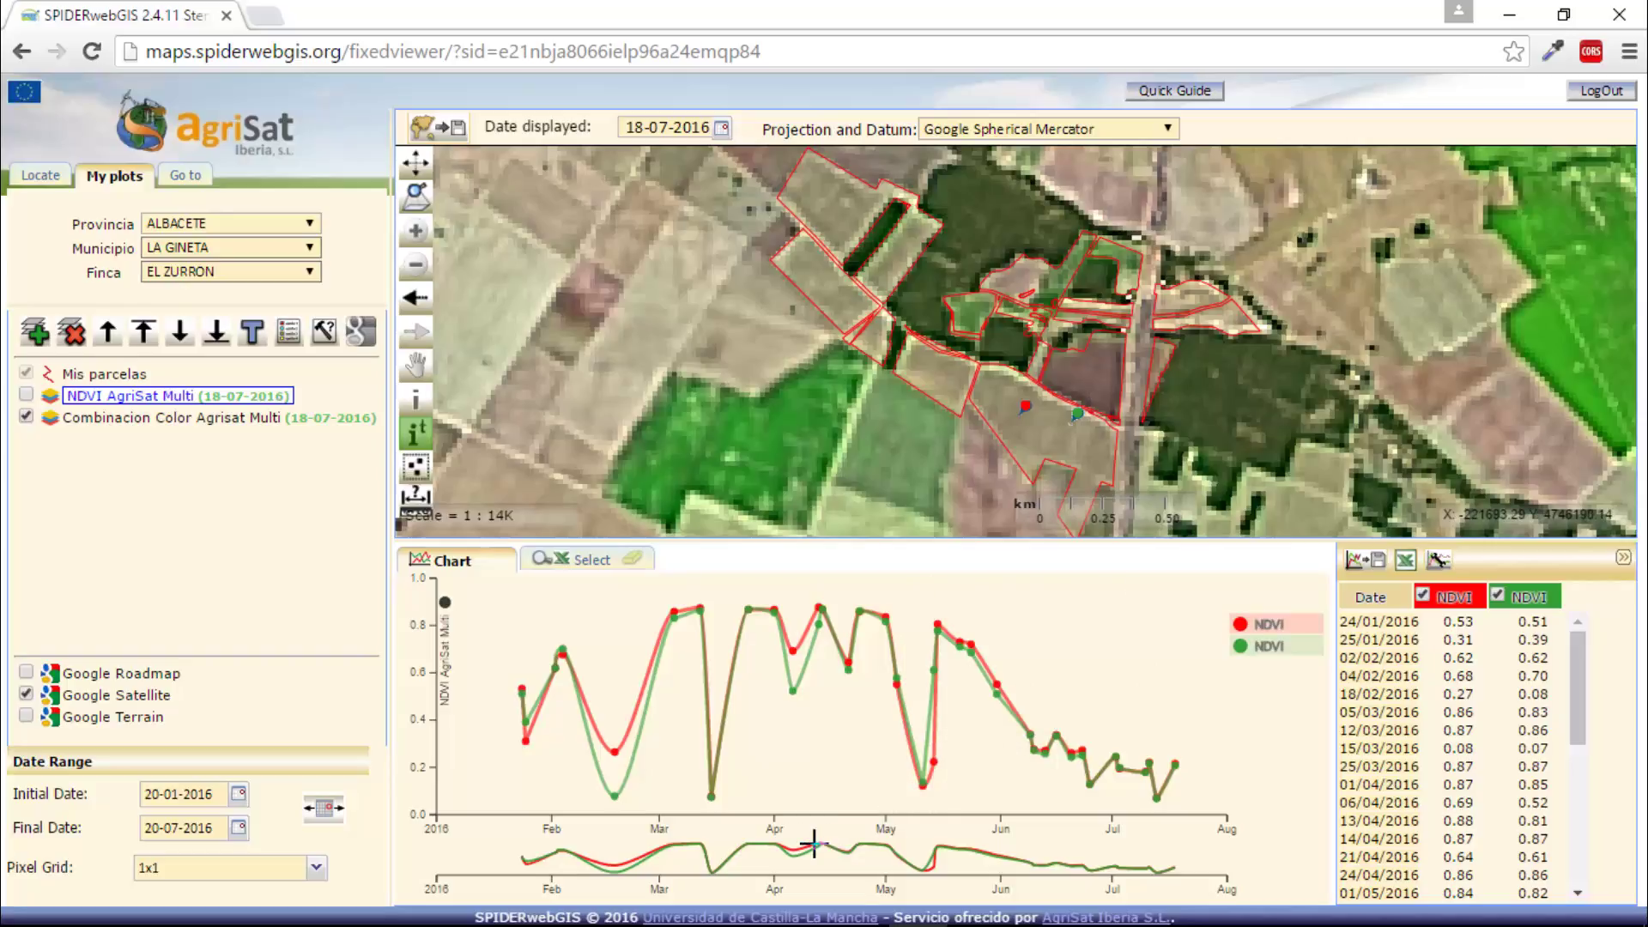
Step: Zoom the chart to mid-April–May, mark 17/04–10/05, and delete the 21/04 outlier
{"action": "left_click_drag", "start_coordinate": [816, 846], "coordinate": [938, 880]}
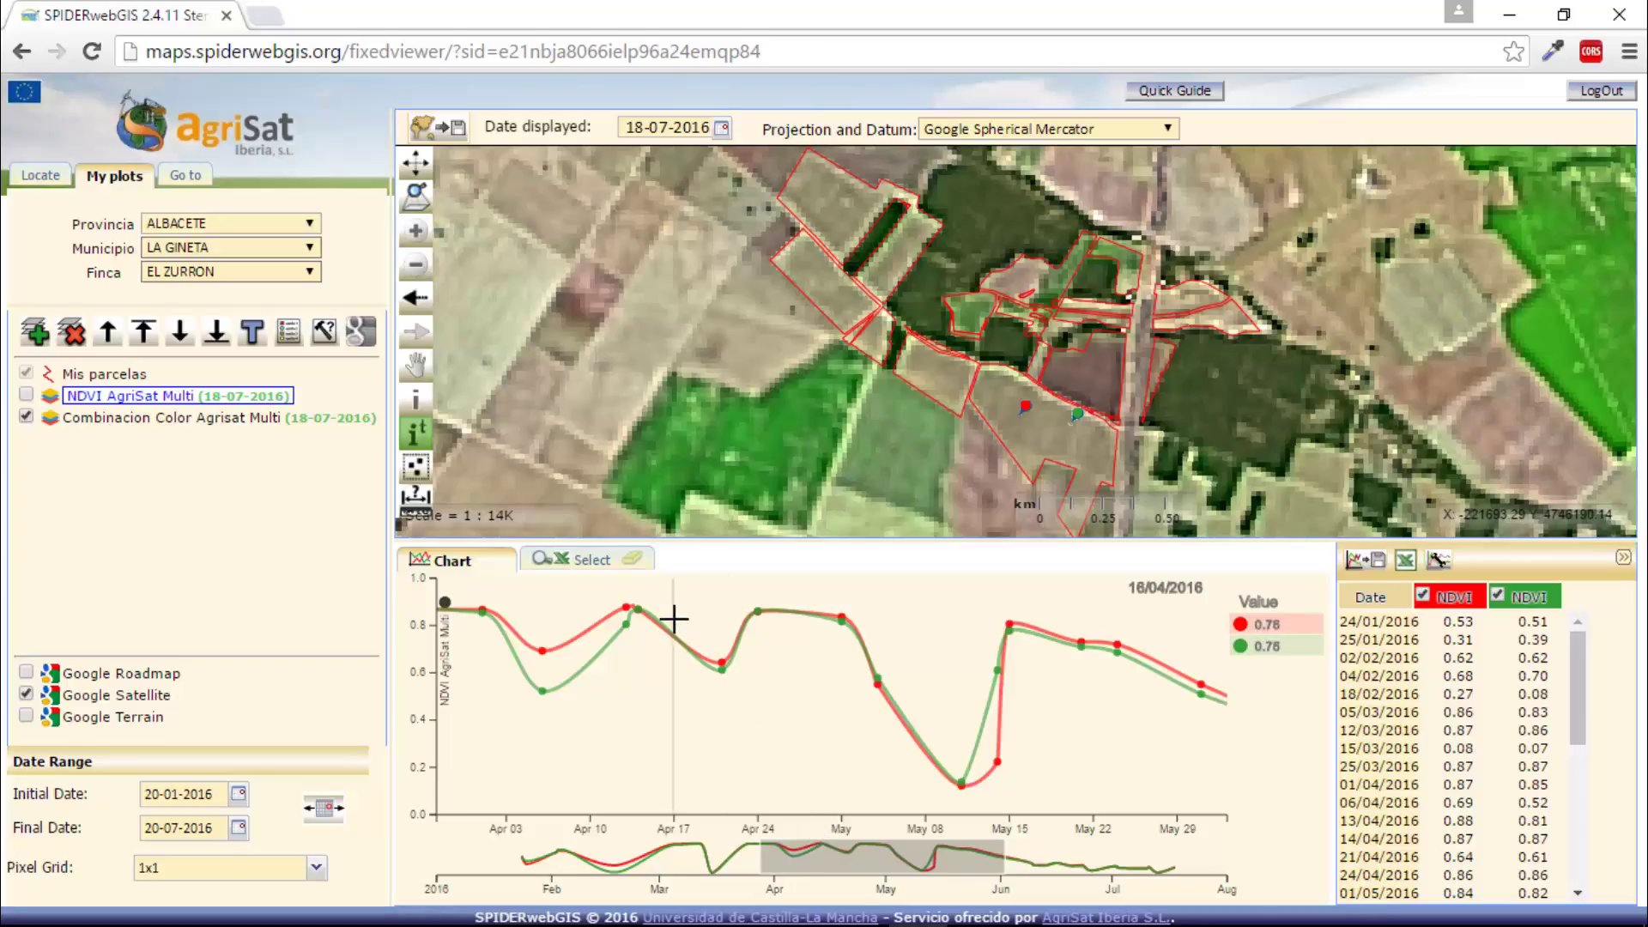
{"action": "left_click_drag", "start_coordinate": [674, 618], "coordinate": [952, 614]}
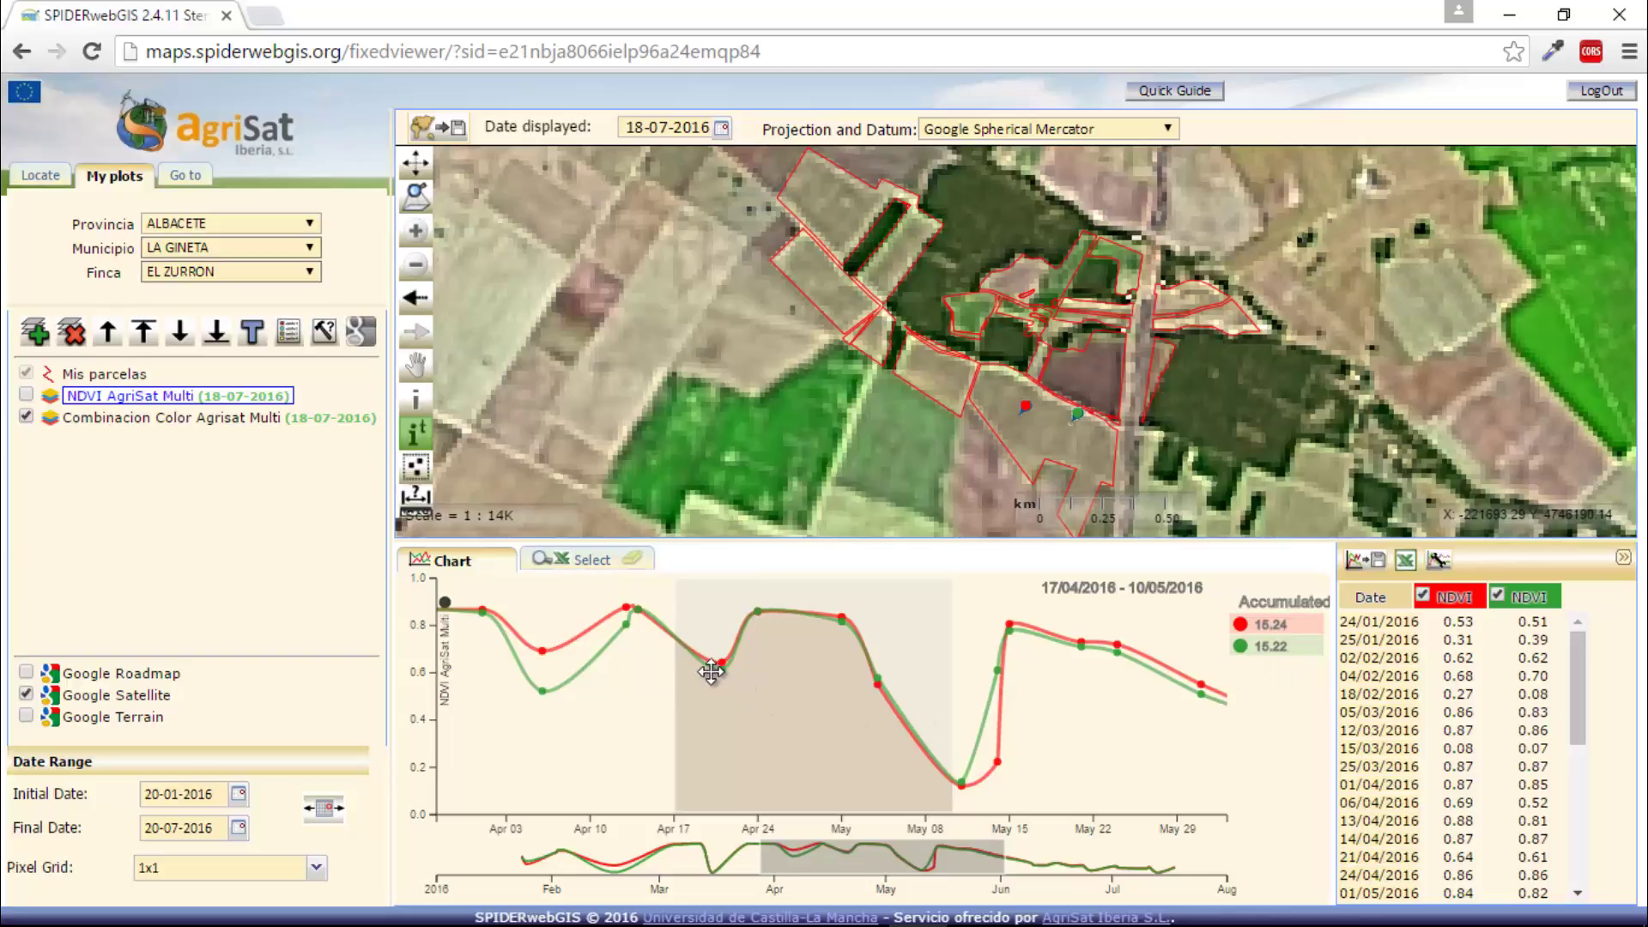
{"action": "mouse_move", "coordinate": [723, 670]}
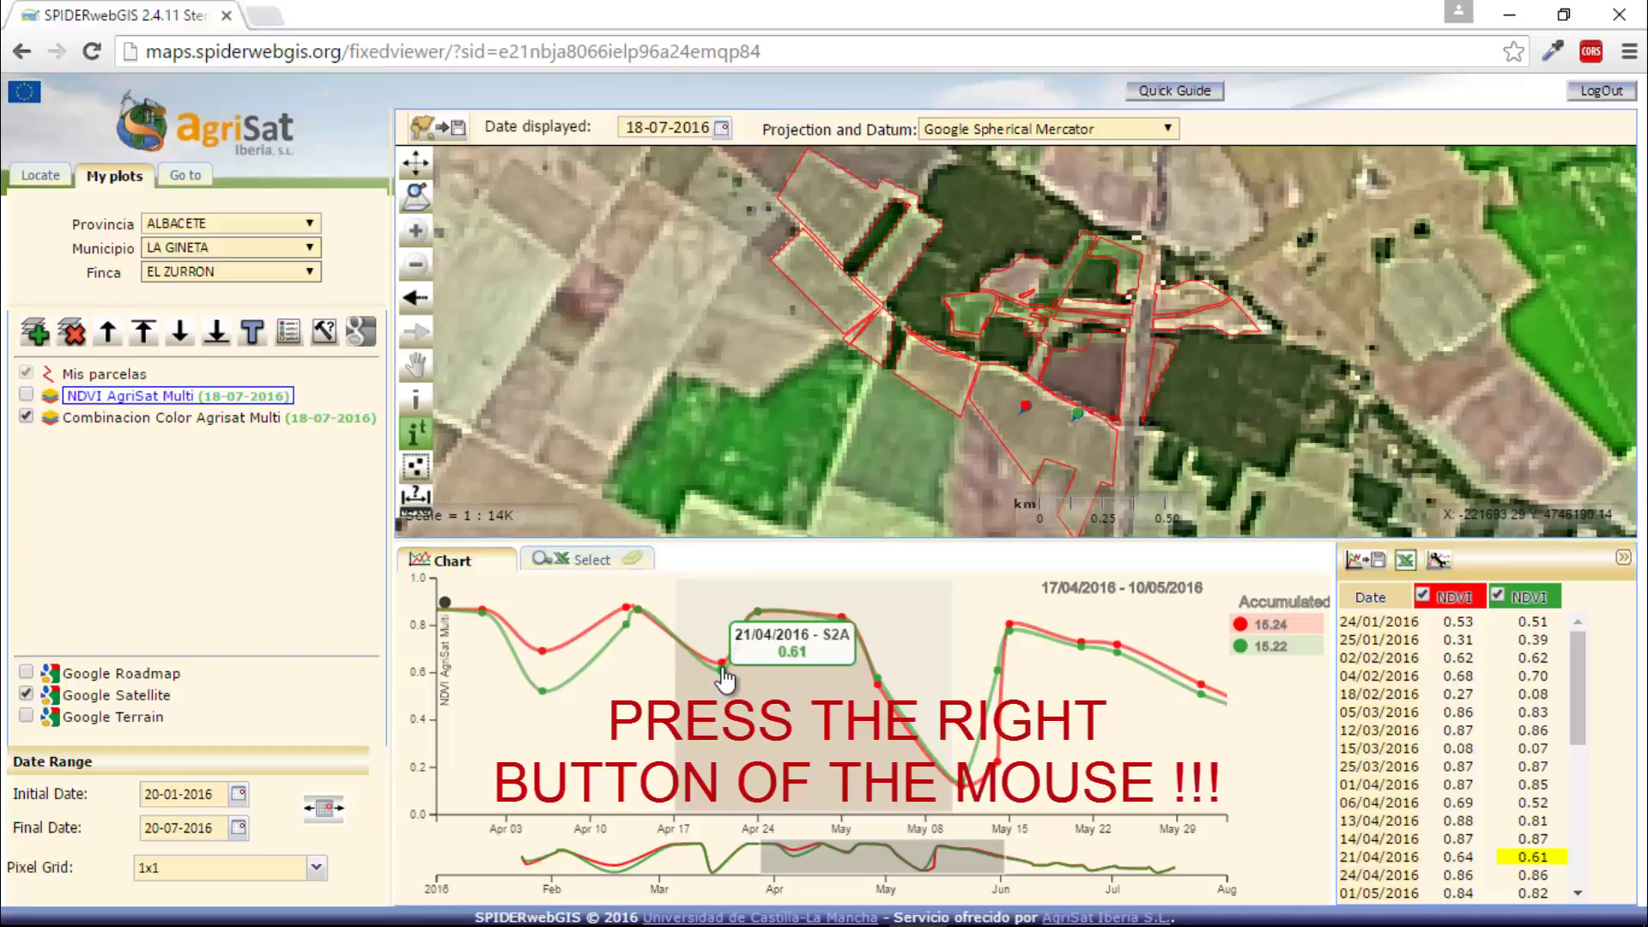
{"action": "right_click", "coordinate": [723, 668]}
{"action": "left_click", "coordinate": [826, 593]}
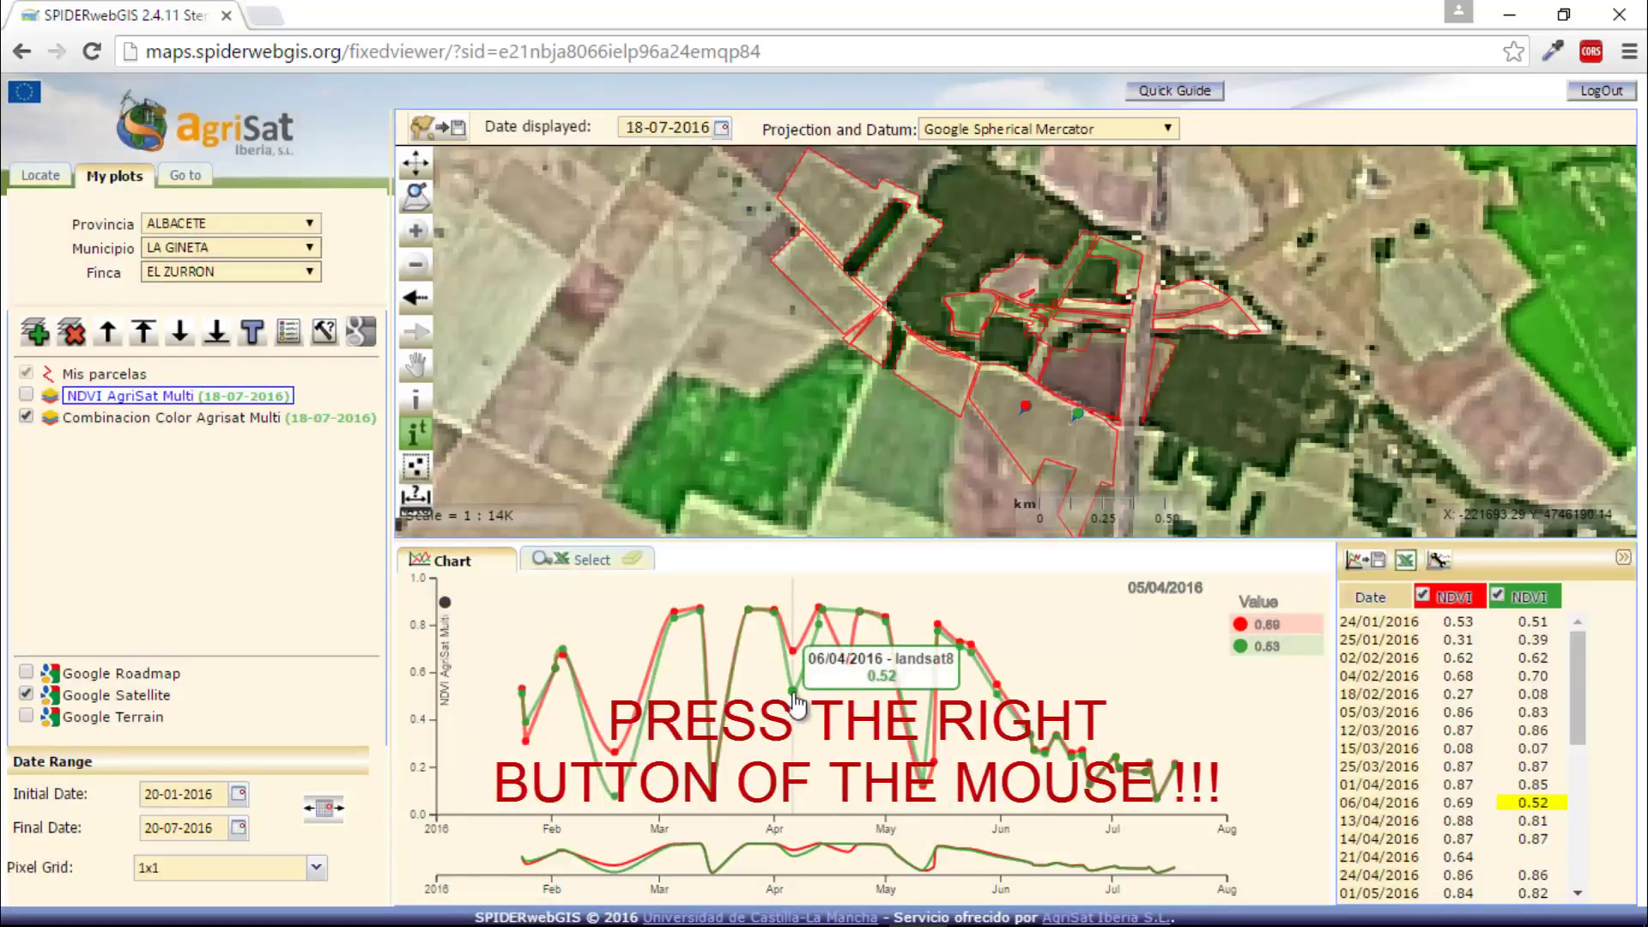
Step: Delete the 06/04/2016 values from both the green and red NDVI series
{"action": "right_click", "coordinate": [796, 687]}
{"action": "left_click", "coordinate": [827, 592]}
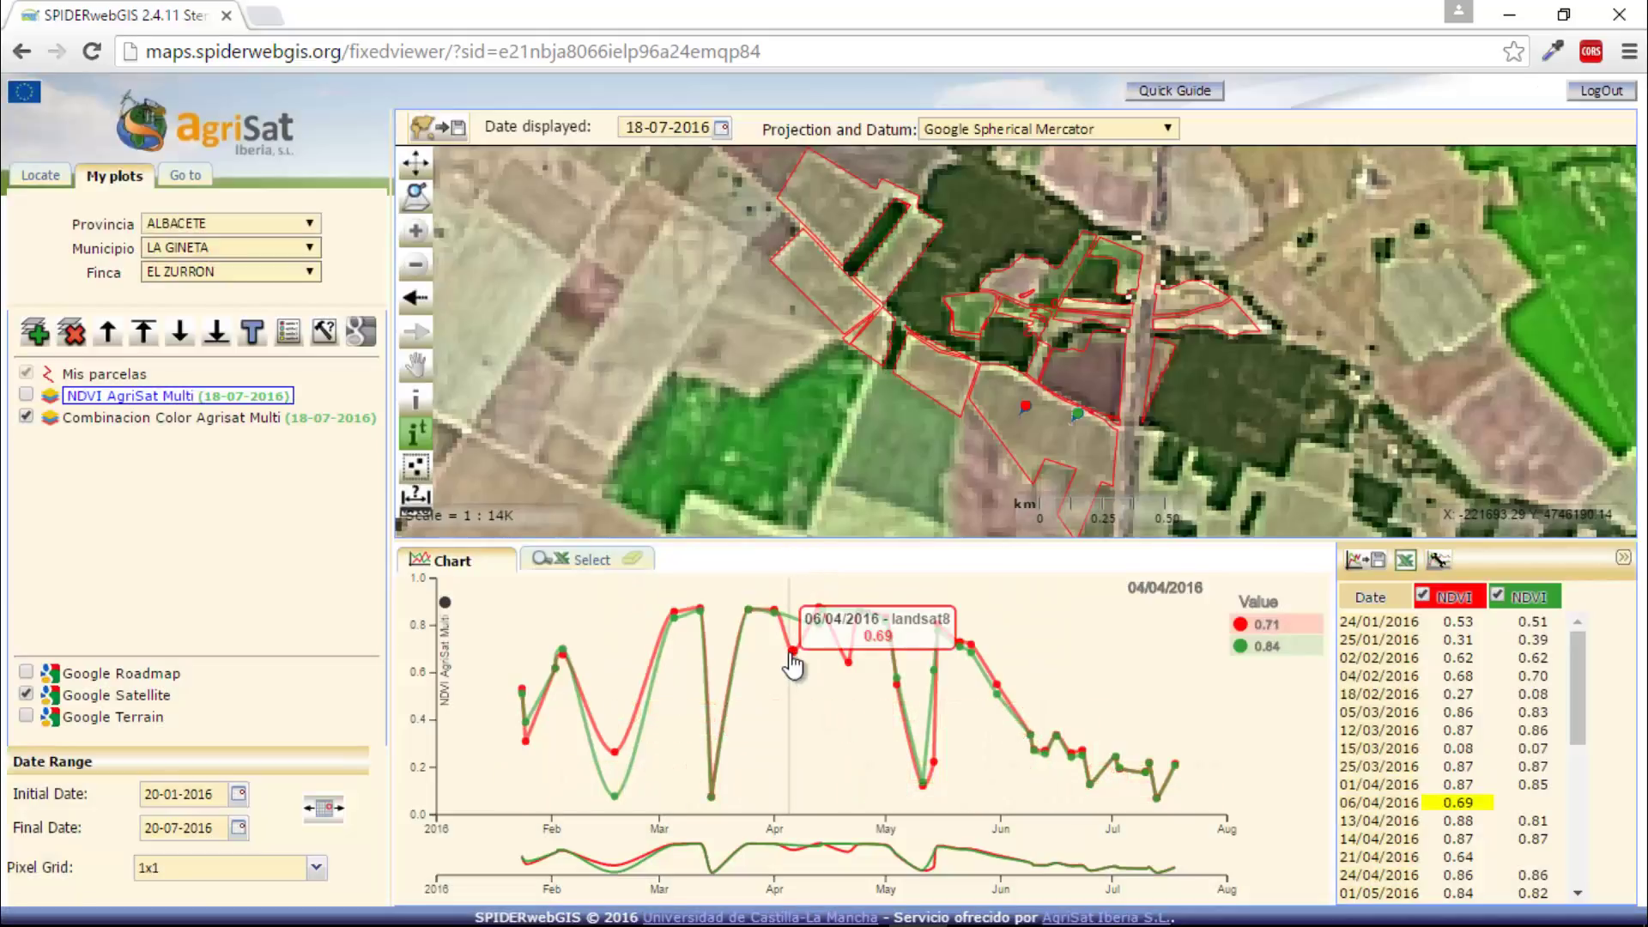
{"action": "right_click", "coordinate": [791, 653]}
{"action": "left_click", "coordinate": [790, 593]}
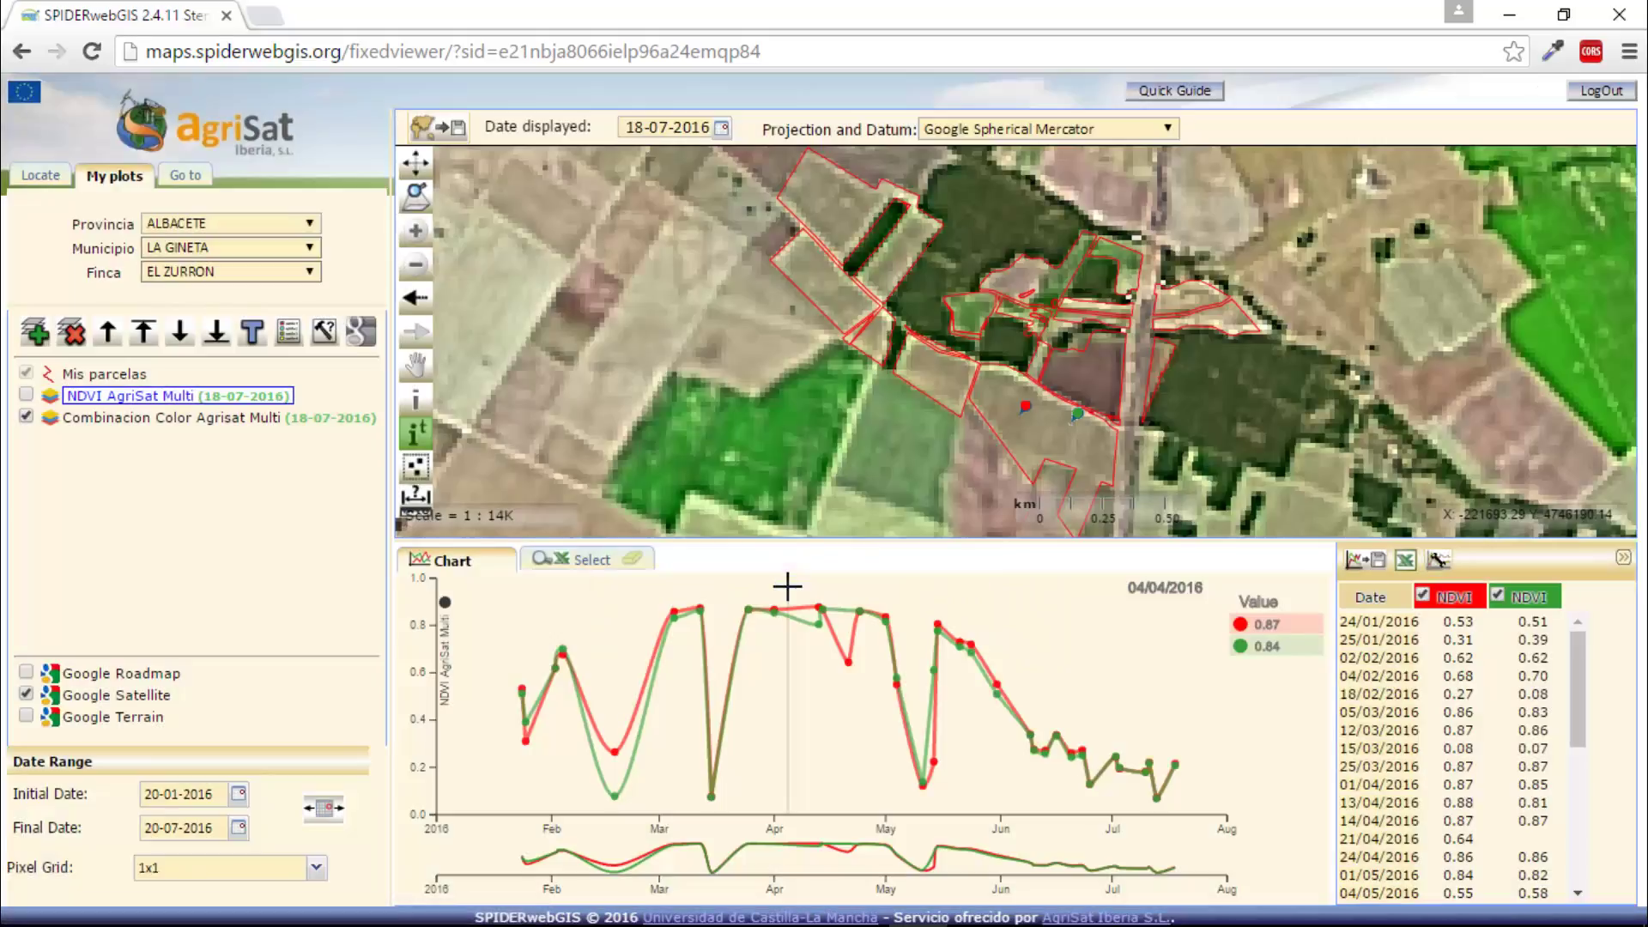
Step: Query Combinacion Color Agrisat Multi at a third point and view map imagery for chart dates such as 14/04
{"action": "left_click", "coordinate": [197, 420]}
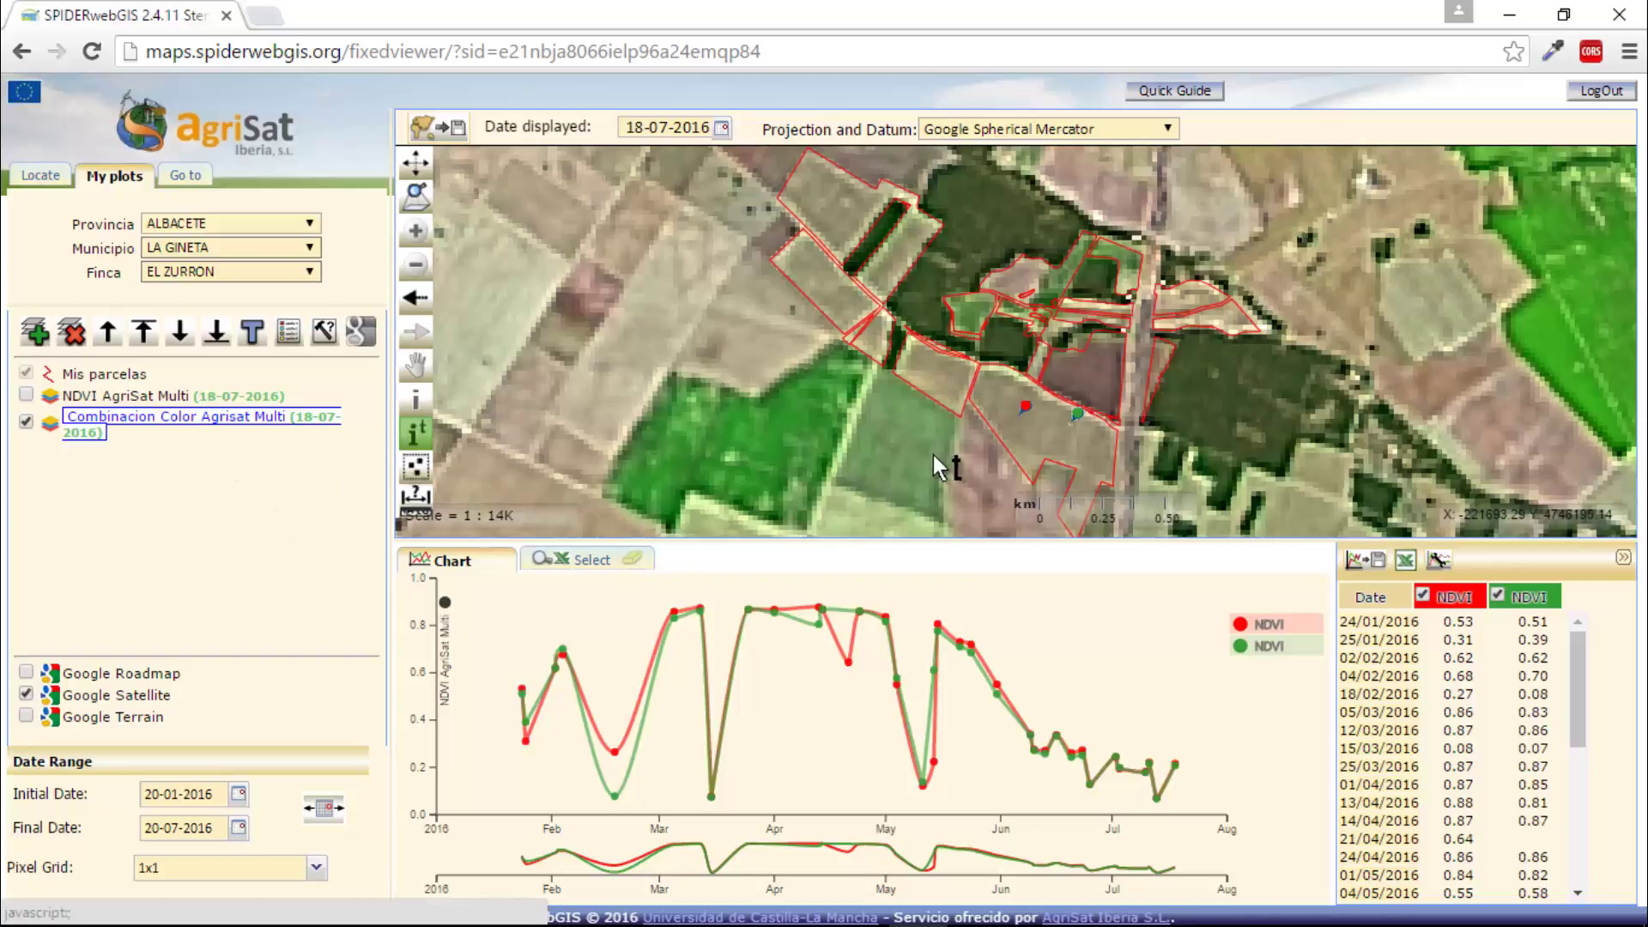
{"action": "left_click", "coordinate": [1044, 429]}
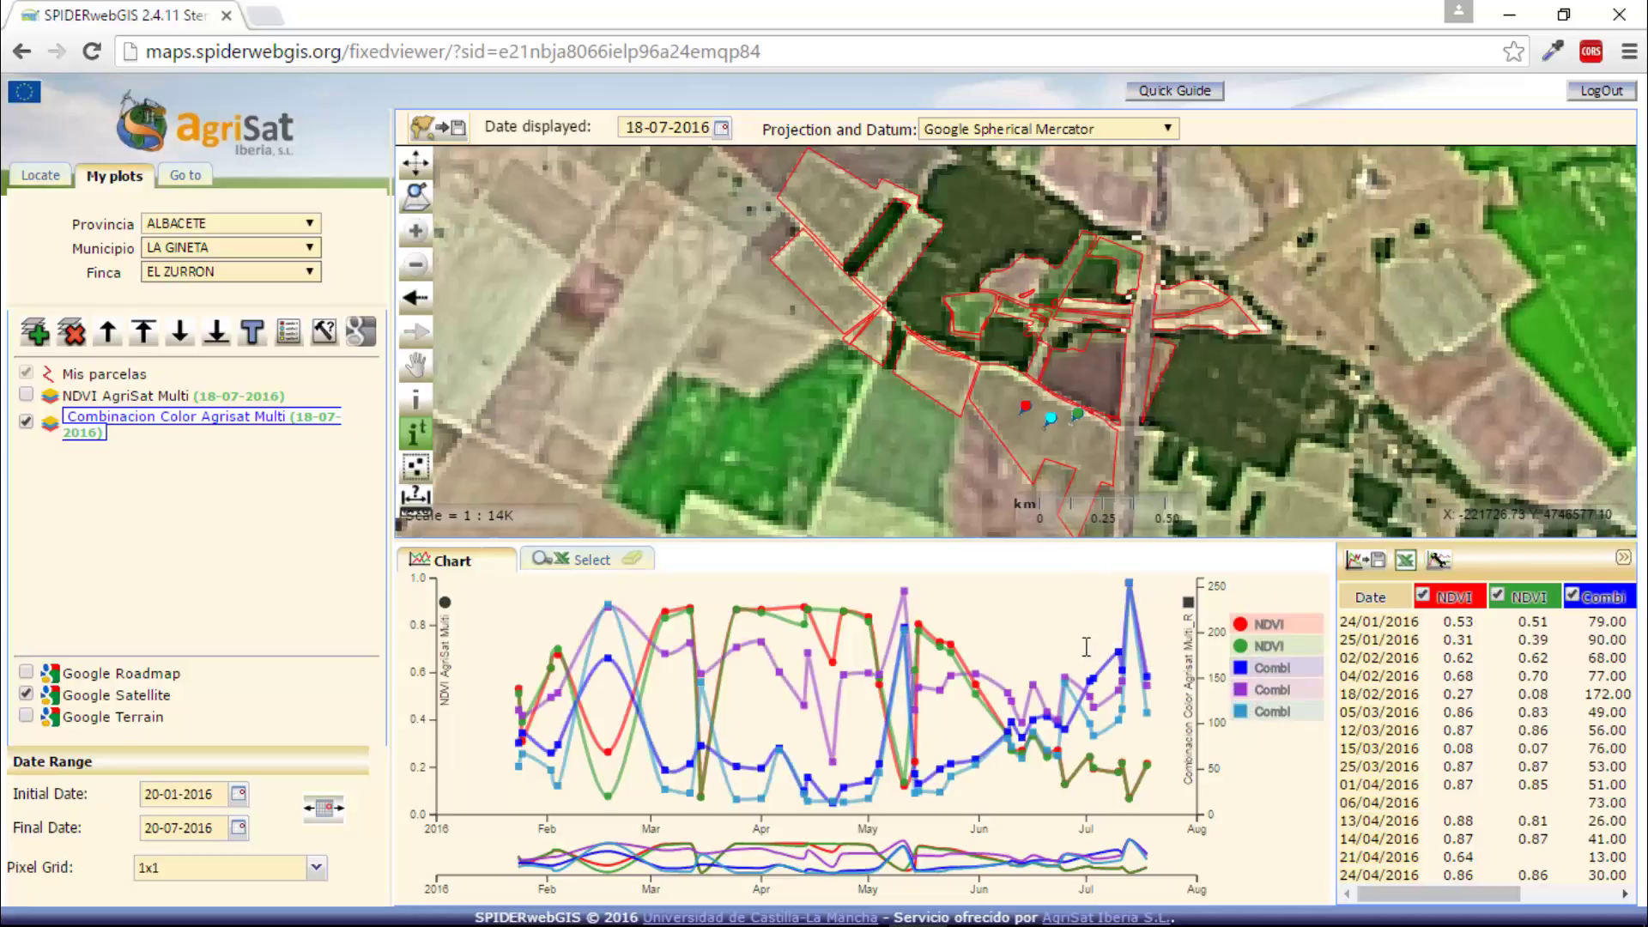
{"action": "left_click", "coordinate": [808, 611]}
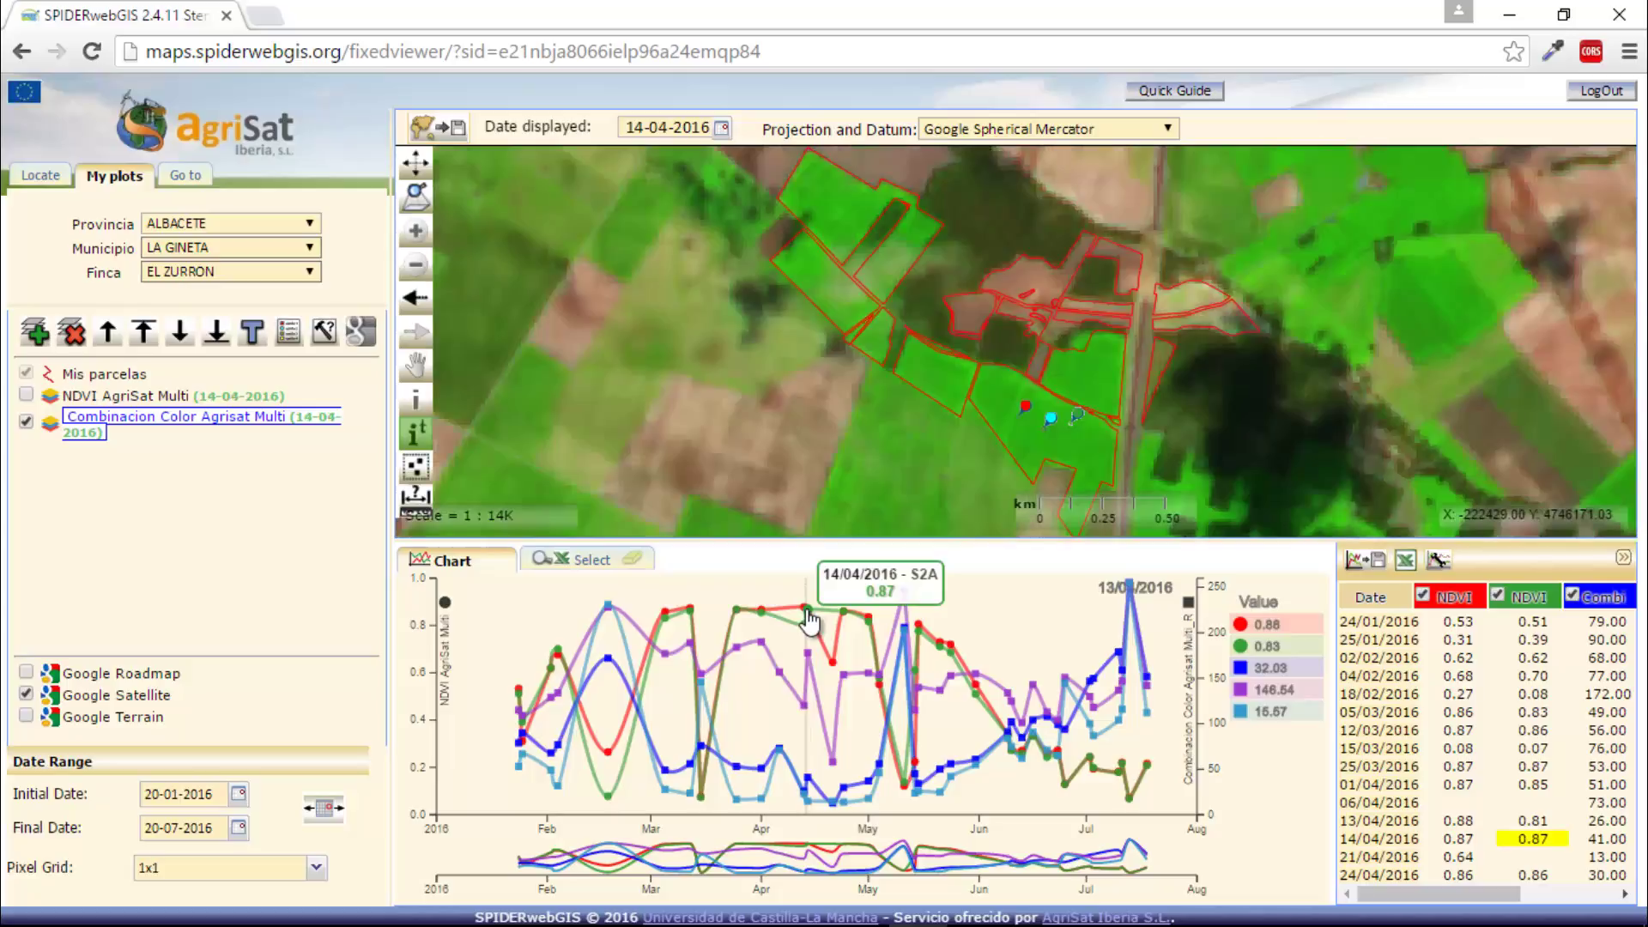
{"action": "left_click", "coordinate": [763, 611]}
{"action": "left_click", "coordinate": [953, 654]}
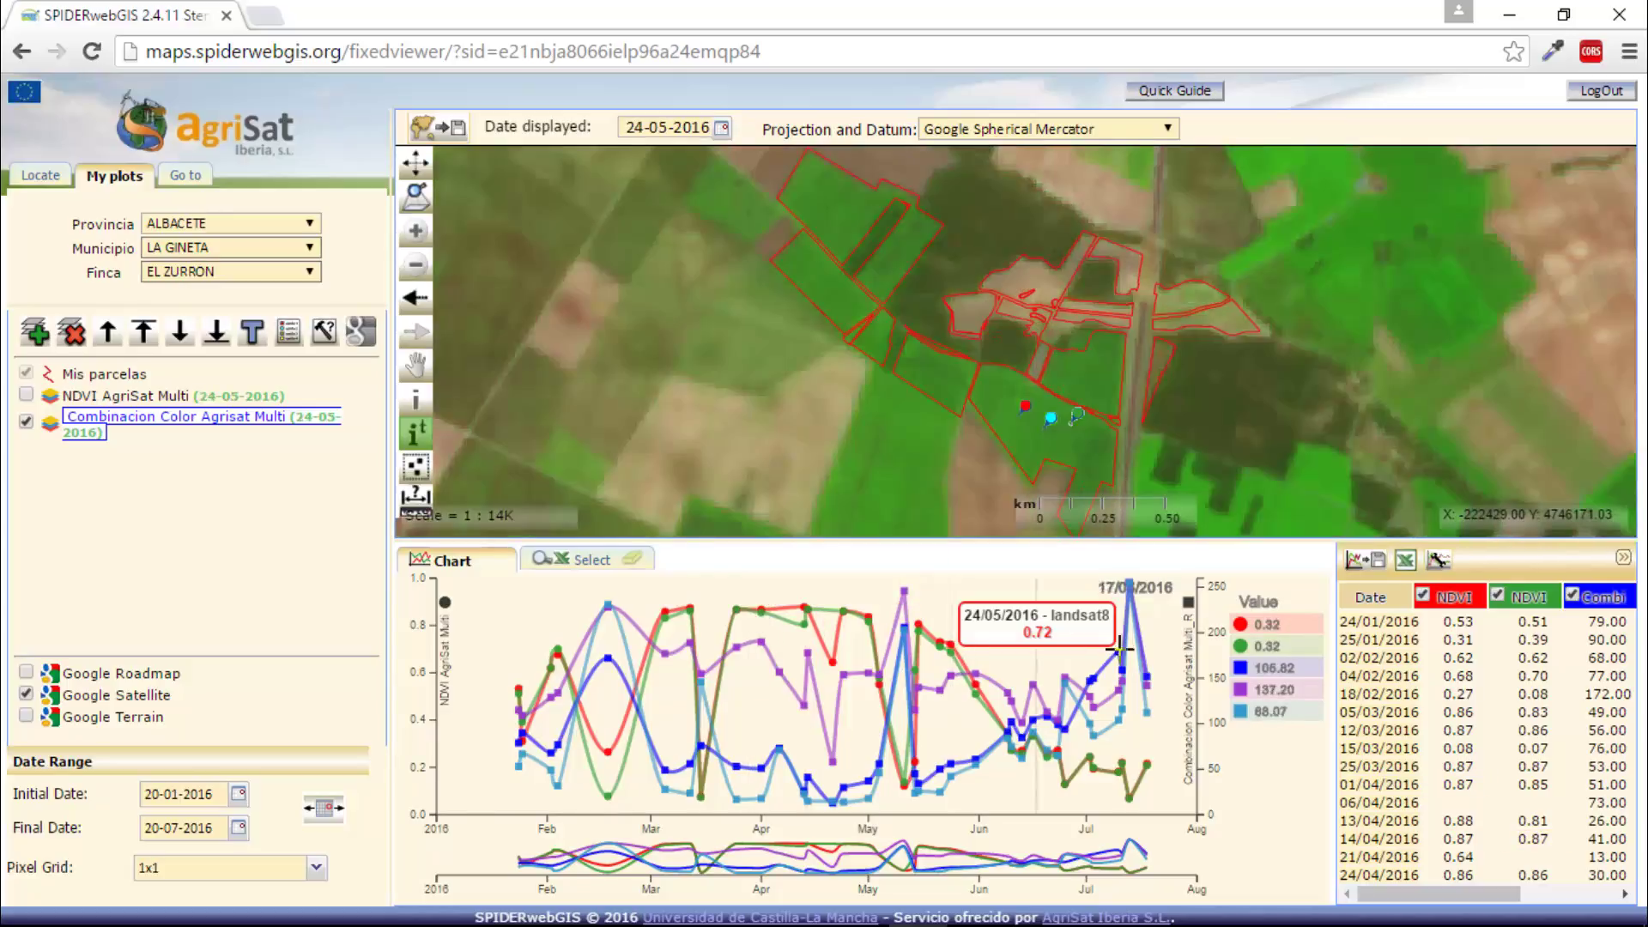
Step: Save the chart as a PNG image and open the downloaded file
{"action": "mouse_move", "coordinate": [1122, 668]}
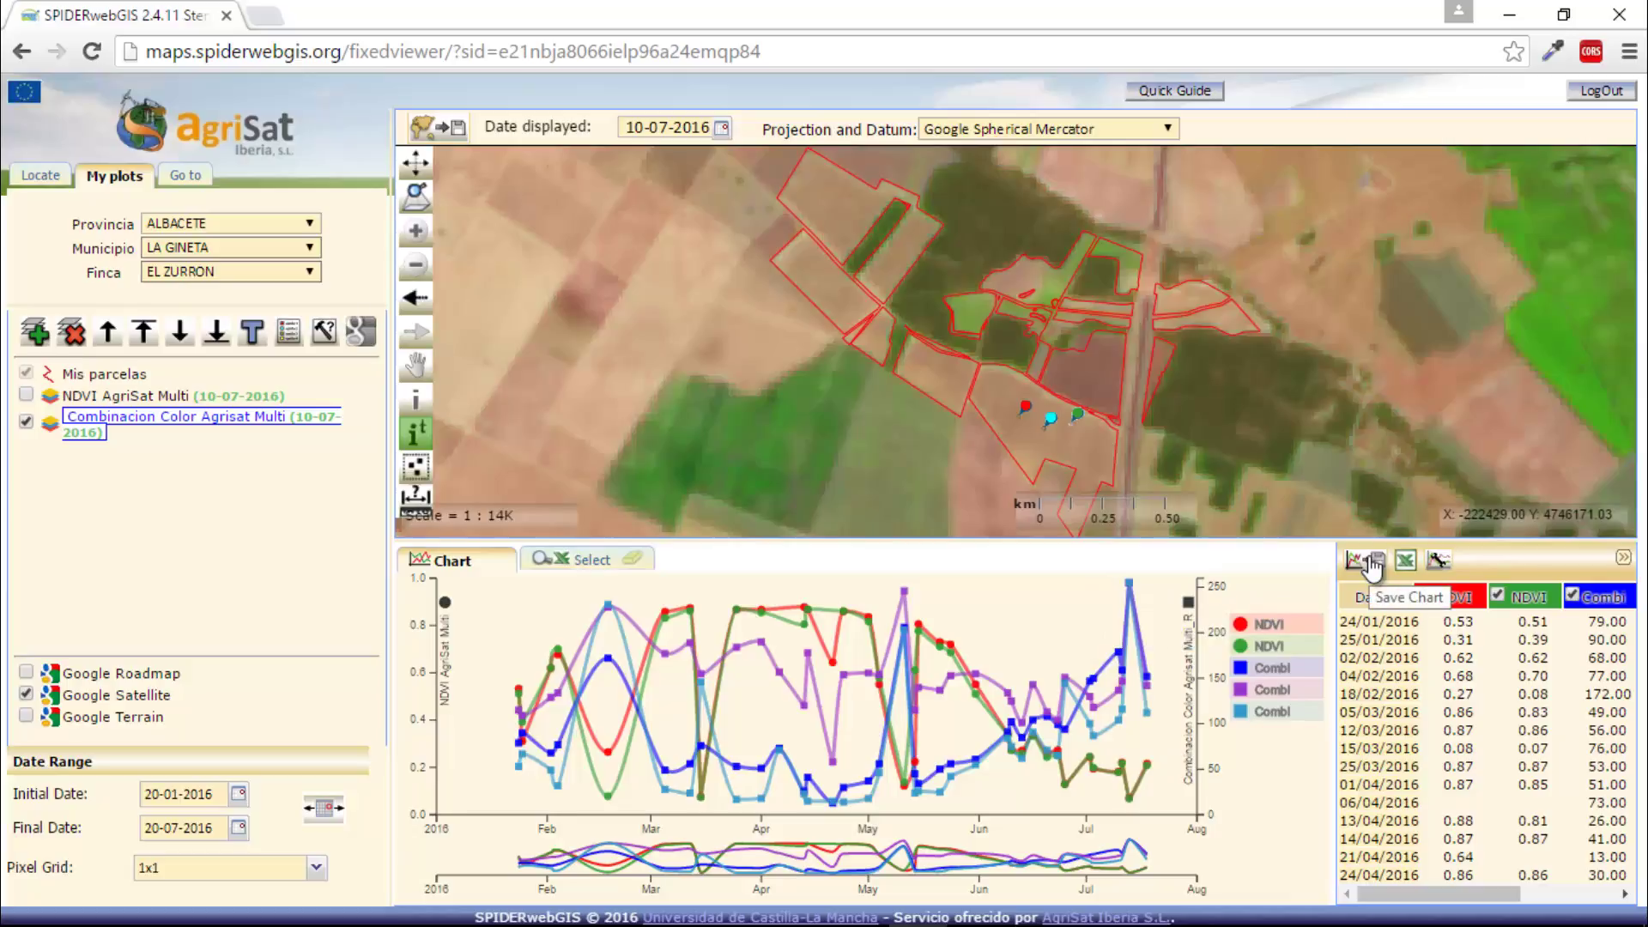
{"action": "left_click", "coordinate": [1372, 565]}
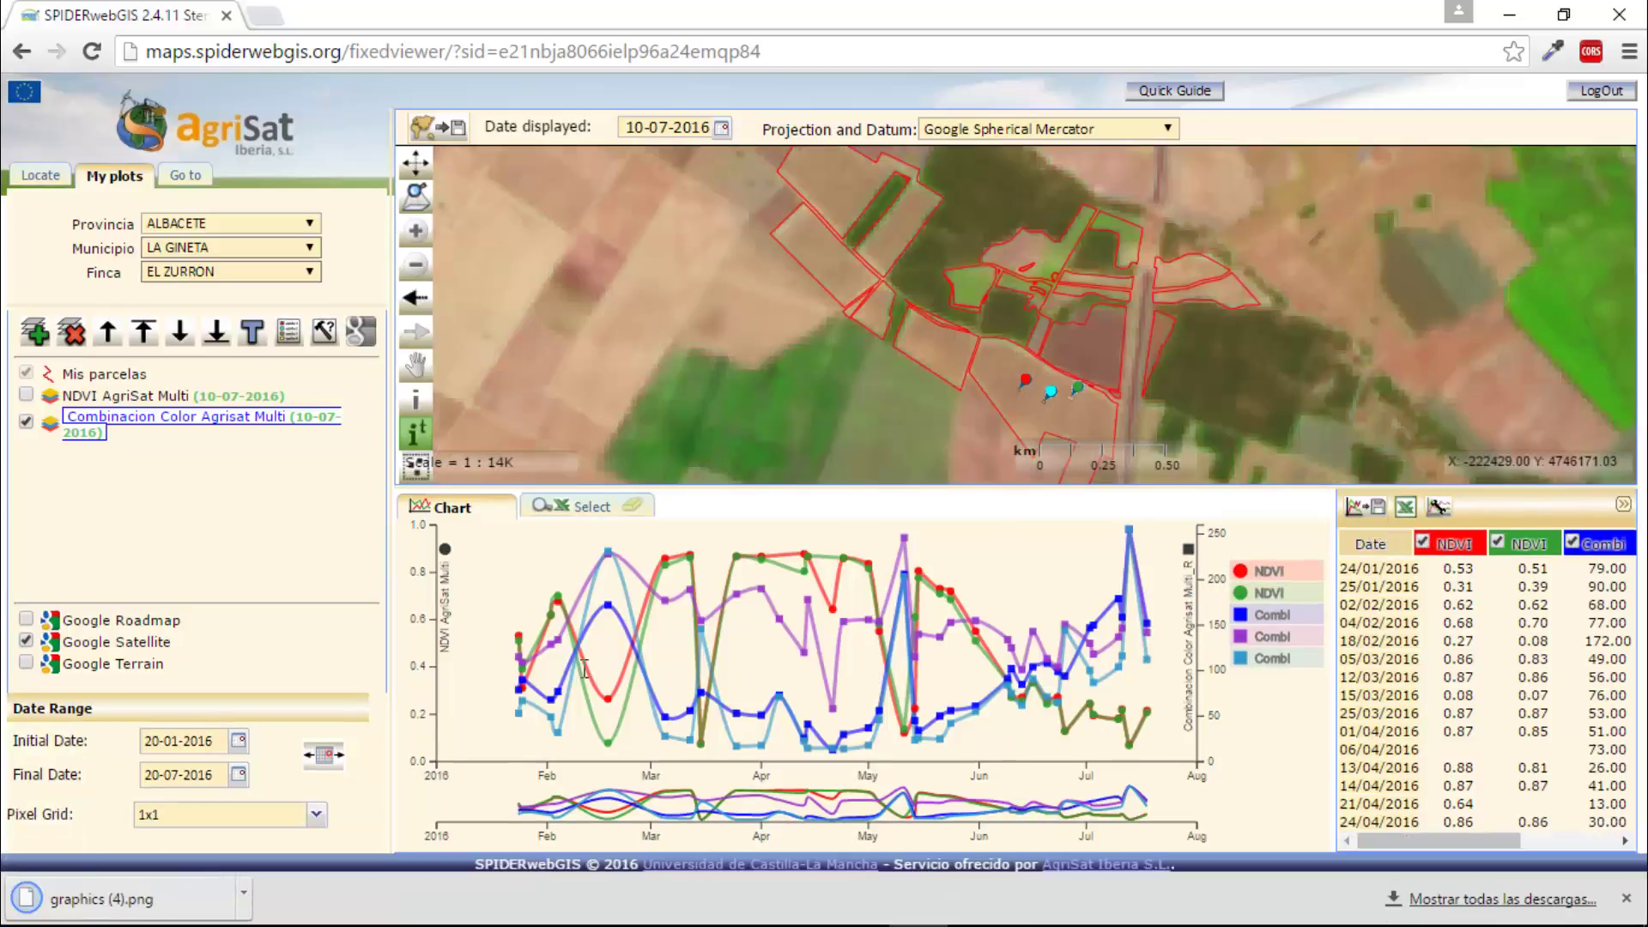
{"action": "left_click", "coordinate": [99, 899]}
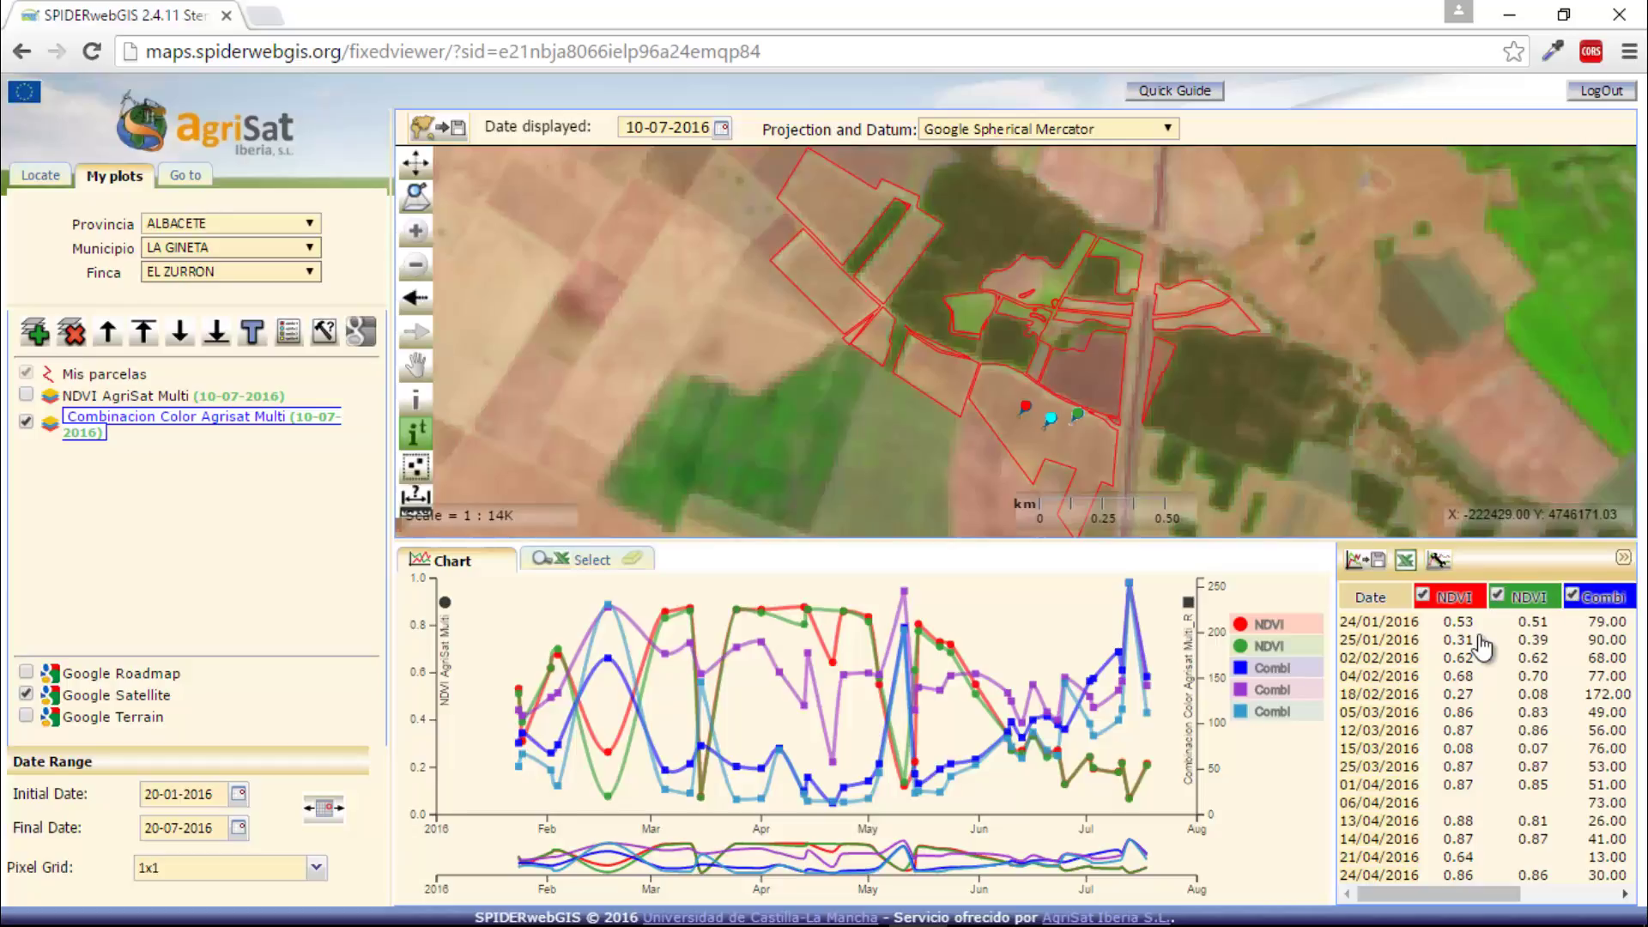
Step: Hide the dark-blue, purple and light-blue Combi series and delete the green NDVI series
{"action": "mouse_move", "coordinate": [1500, 610]}
{"action": "left_click", "coordinate": [1572, 595]}
{"action": "left_click_drag", "start_coordinate": [1494, 894], "coordinate": [1590, 893]}
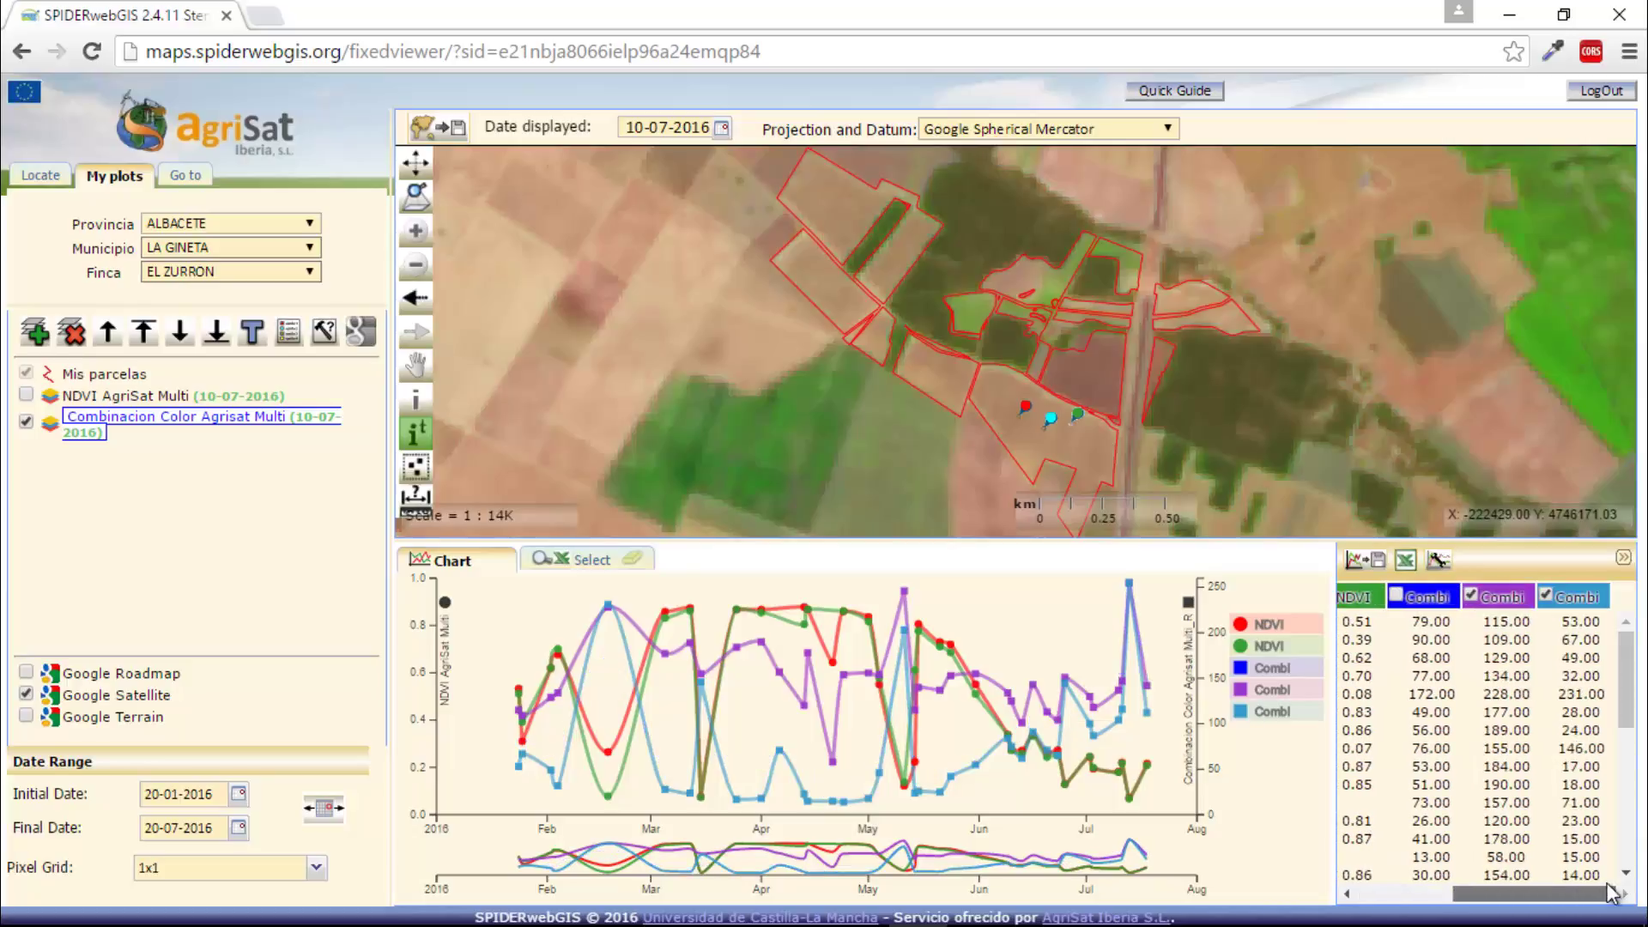
{"action": "left_click", "coordinate": [1469, 595]}
{"action": "left_click", "coordinate": [1546, 596]}
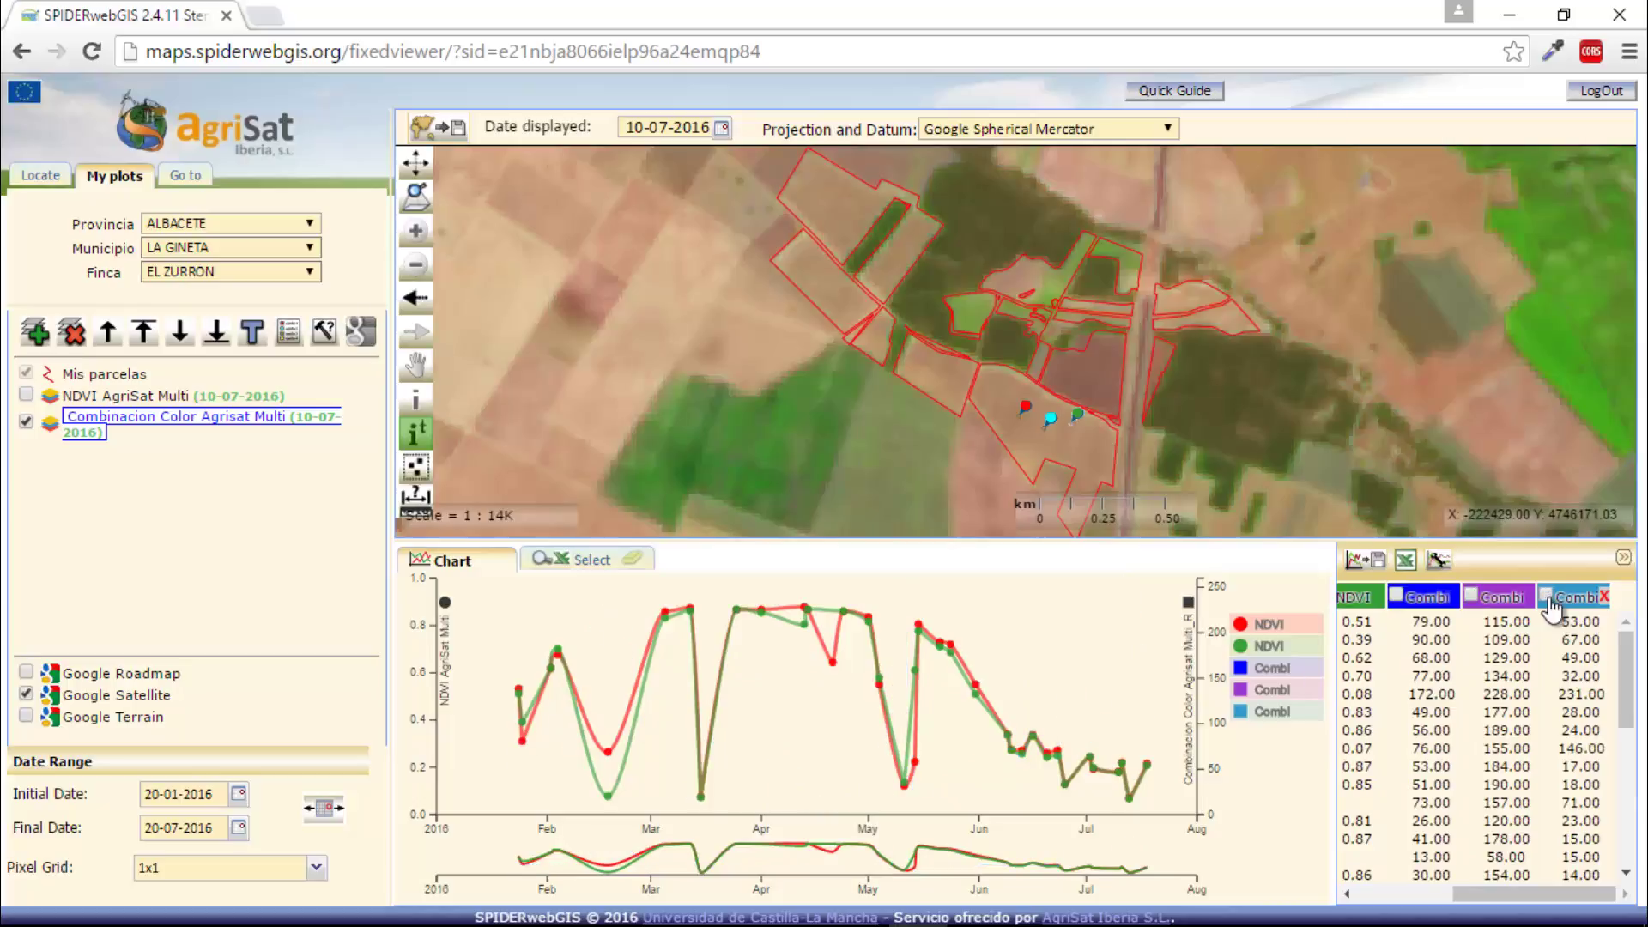
{"action": "left_click_drag", "start_coordinate": [1535, 895], "coordinate": [1445, 884]}
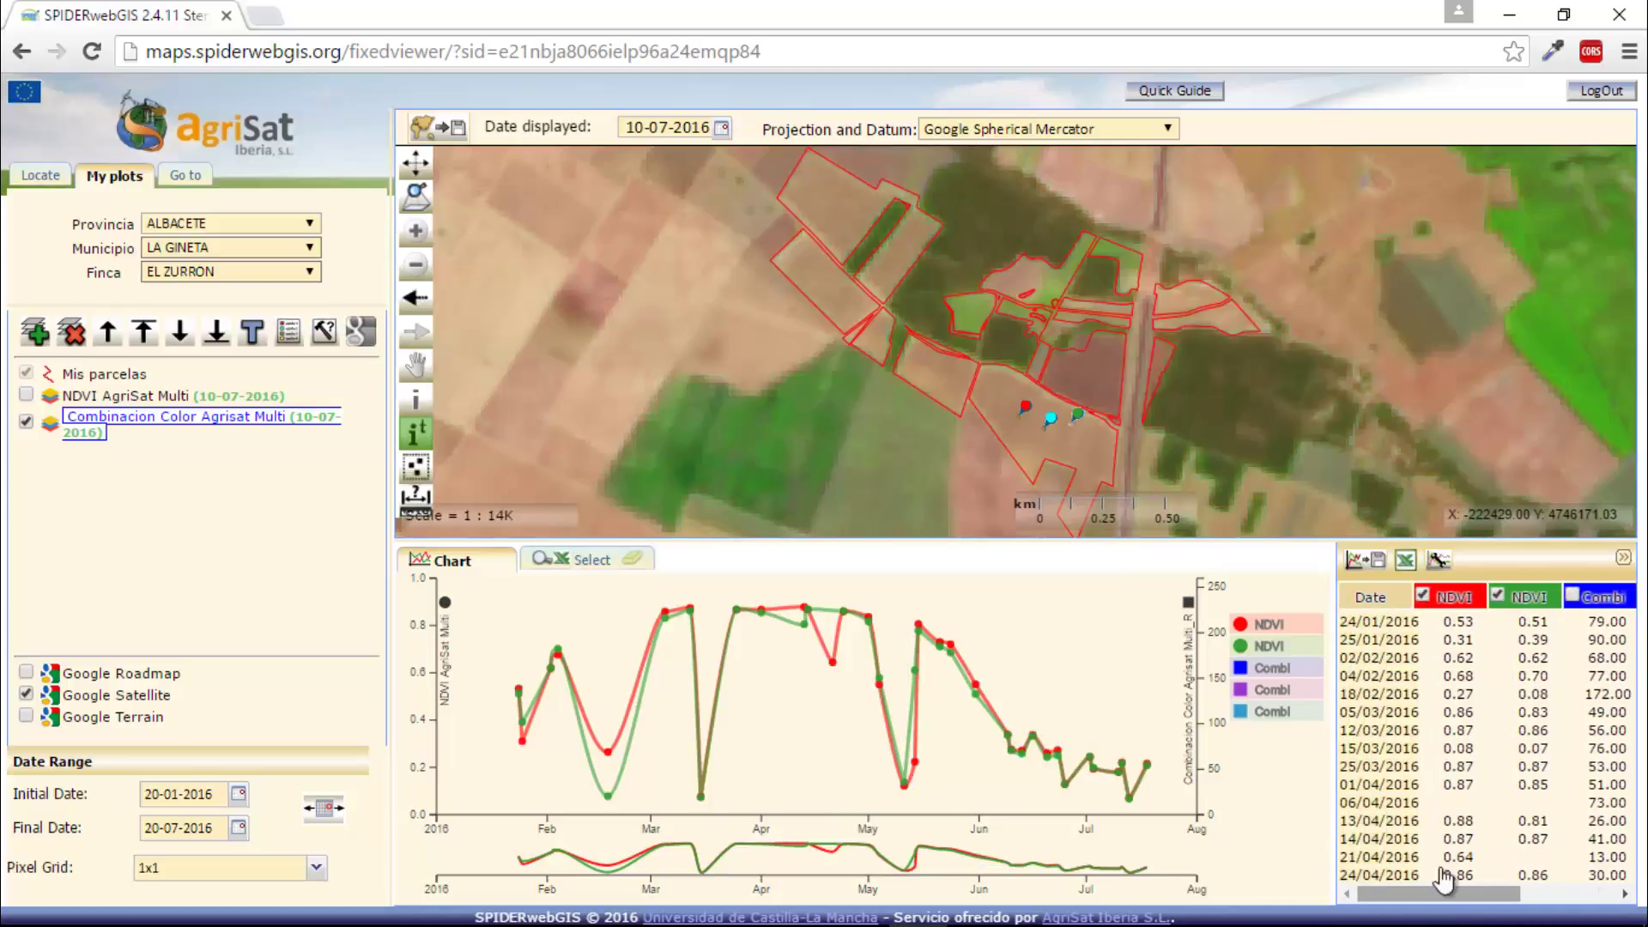
{"action": "left_click", "coordinate": [1555, 598]}
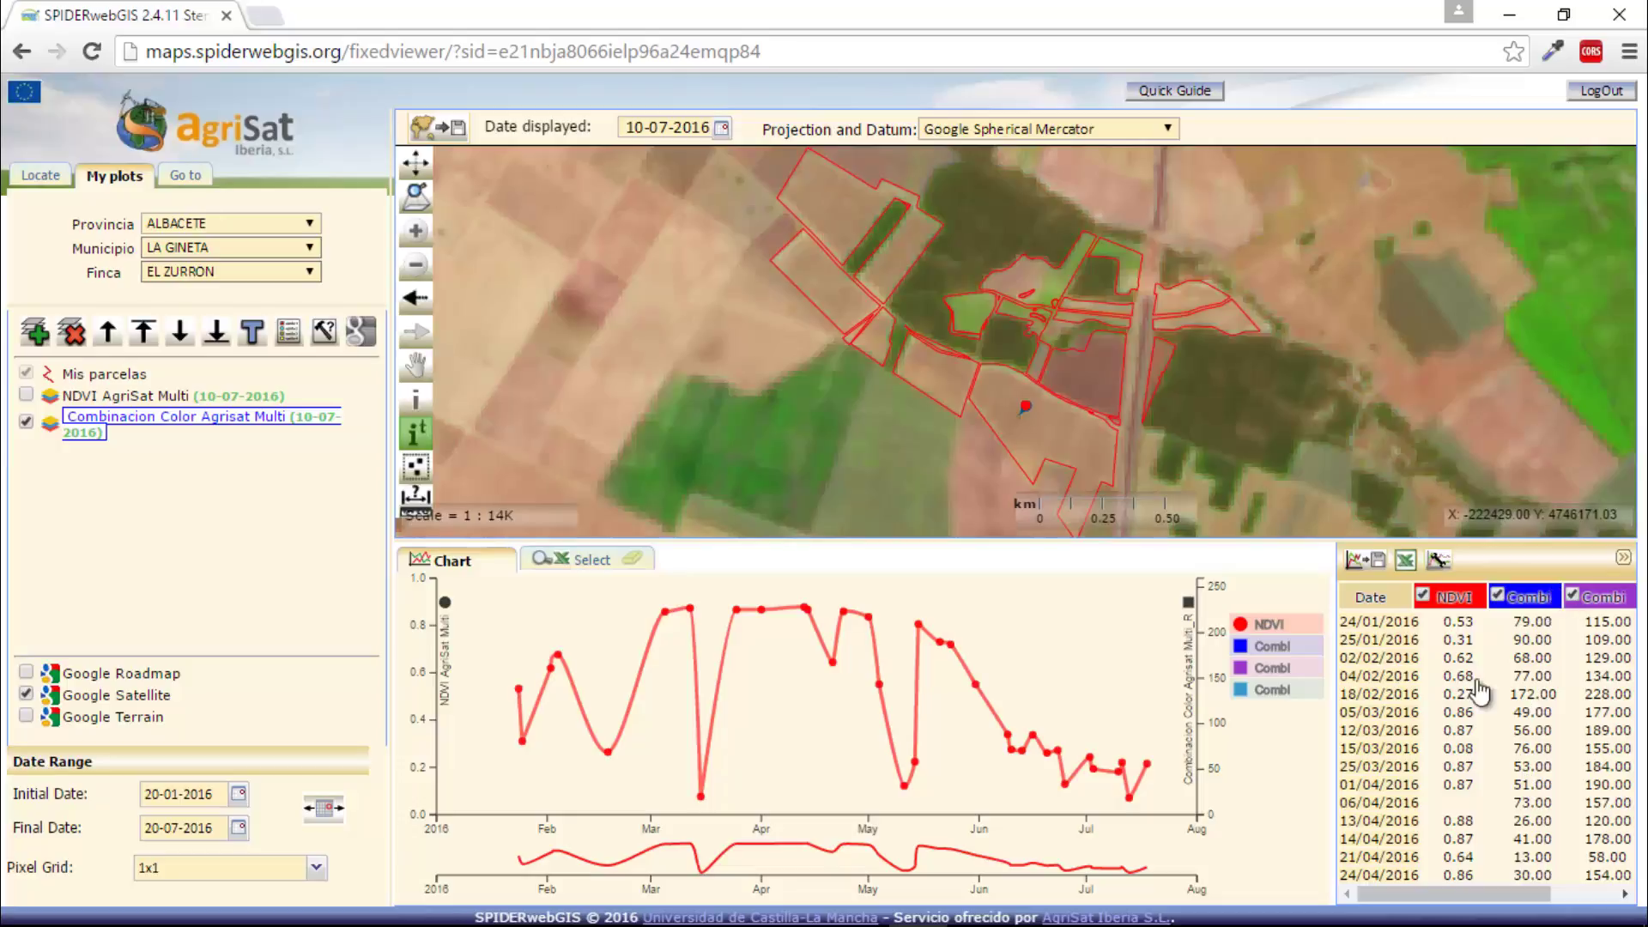
Step: Clear the chart and chart NDVI at three fresh points in the parcel
{"action": "left_click", "coordinate": [1403, 597]}
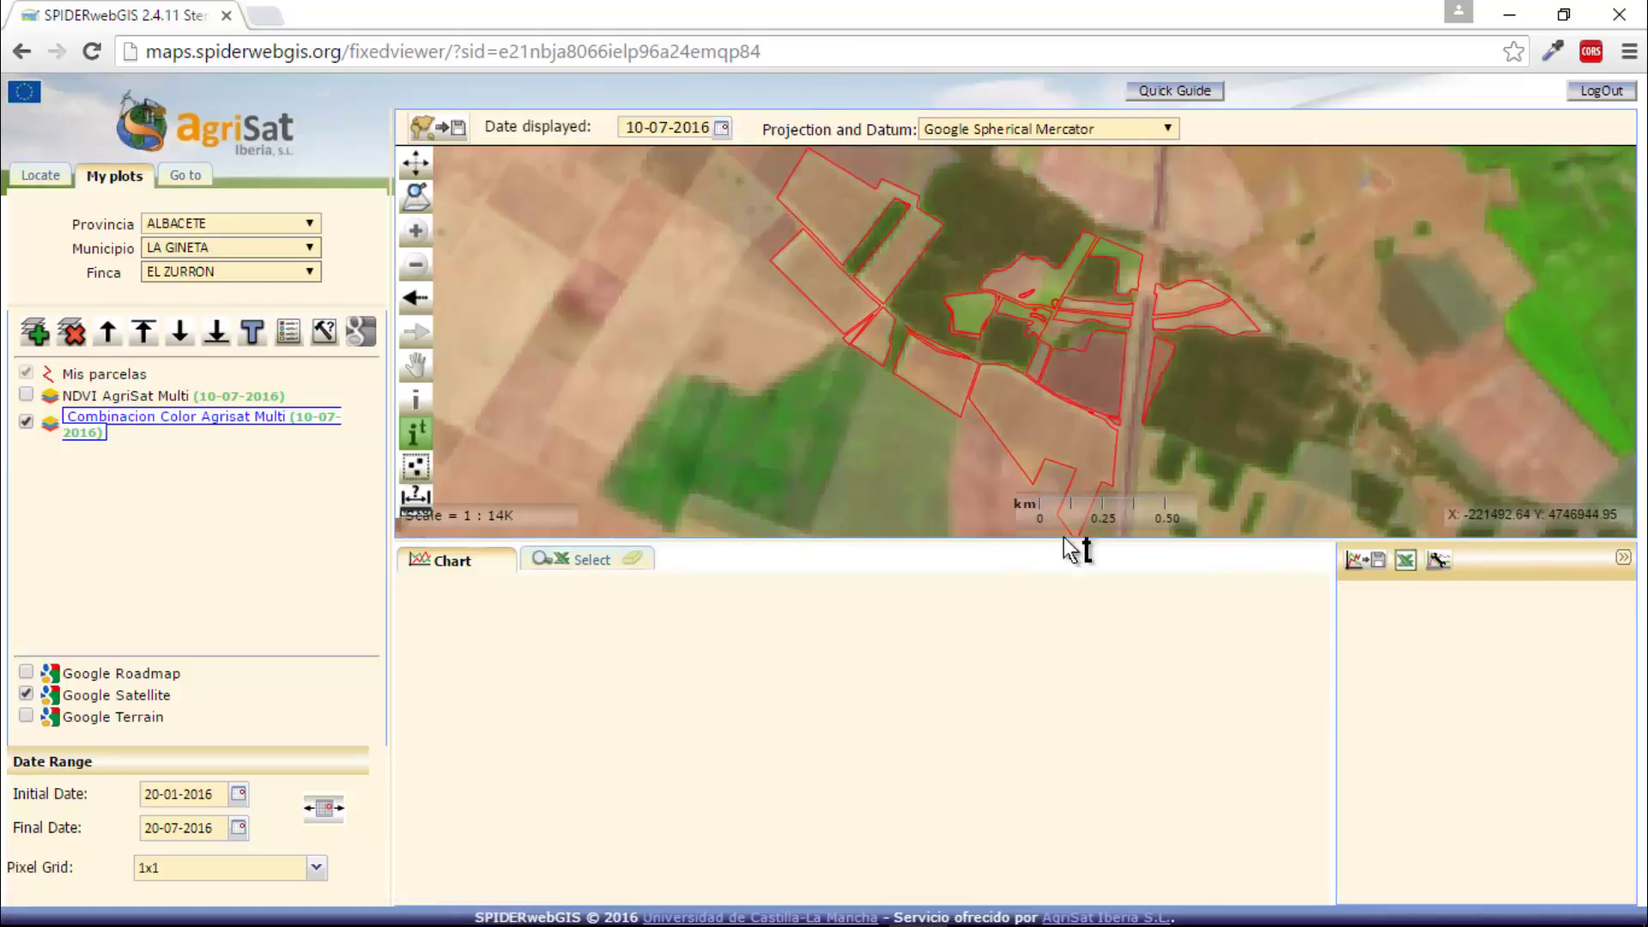
{"action": "left_click", "coordinate": [215, 400]}
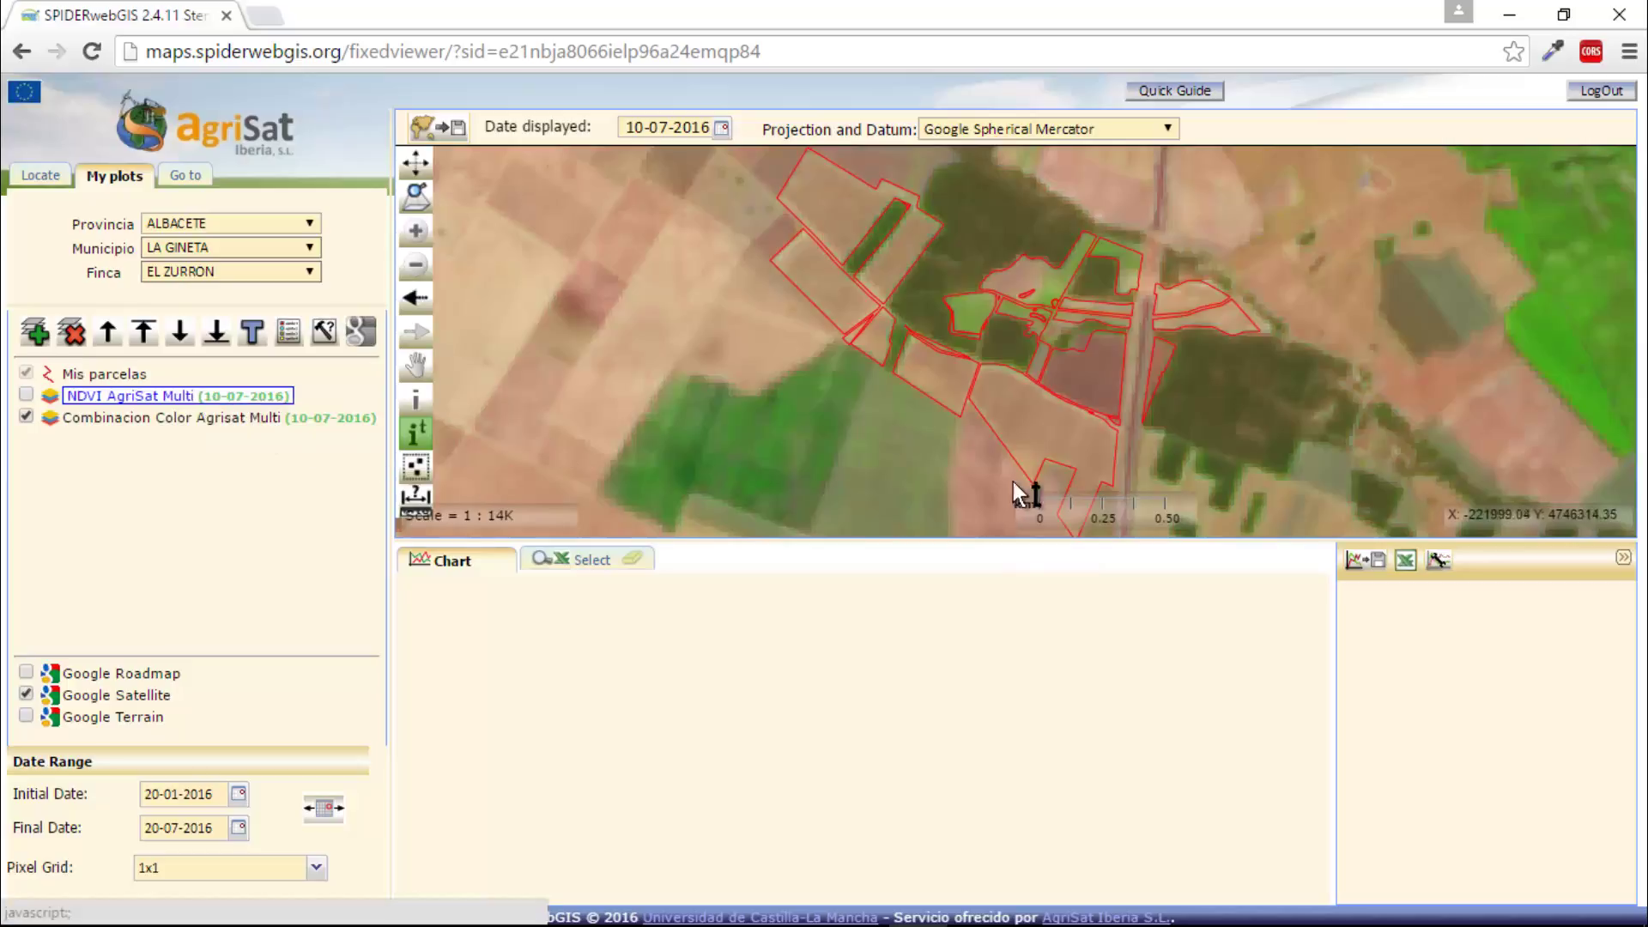
{"action": "left_click", "coordinate": [1042, 420]}
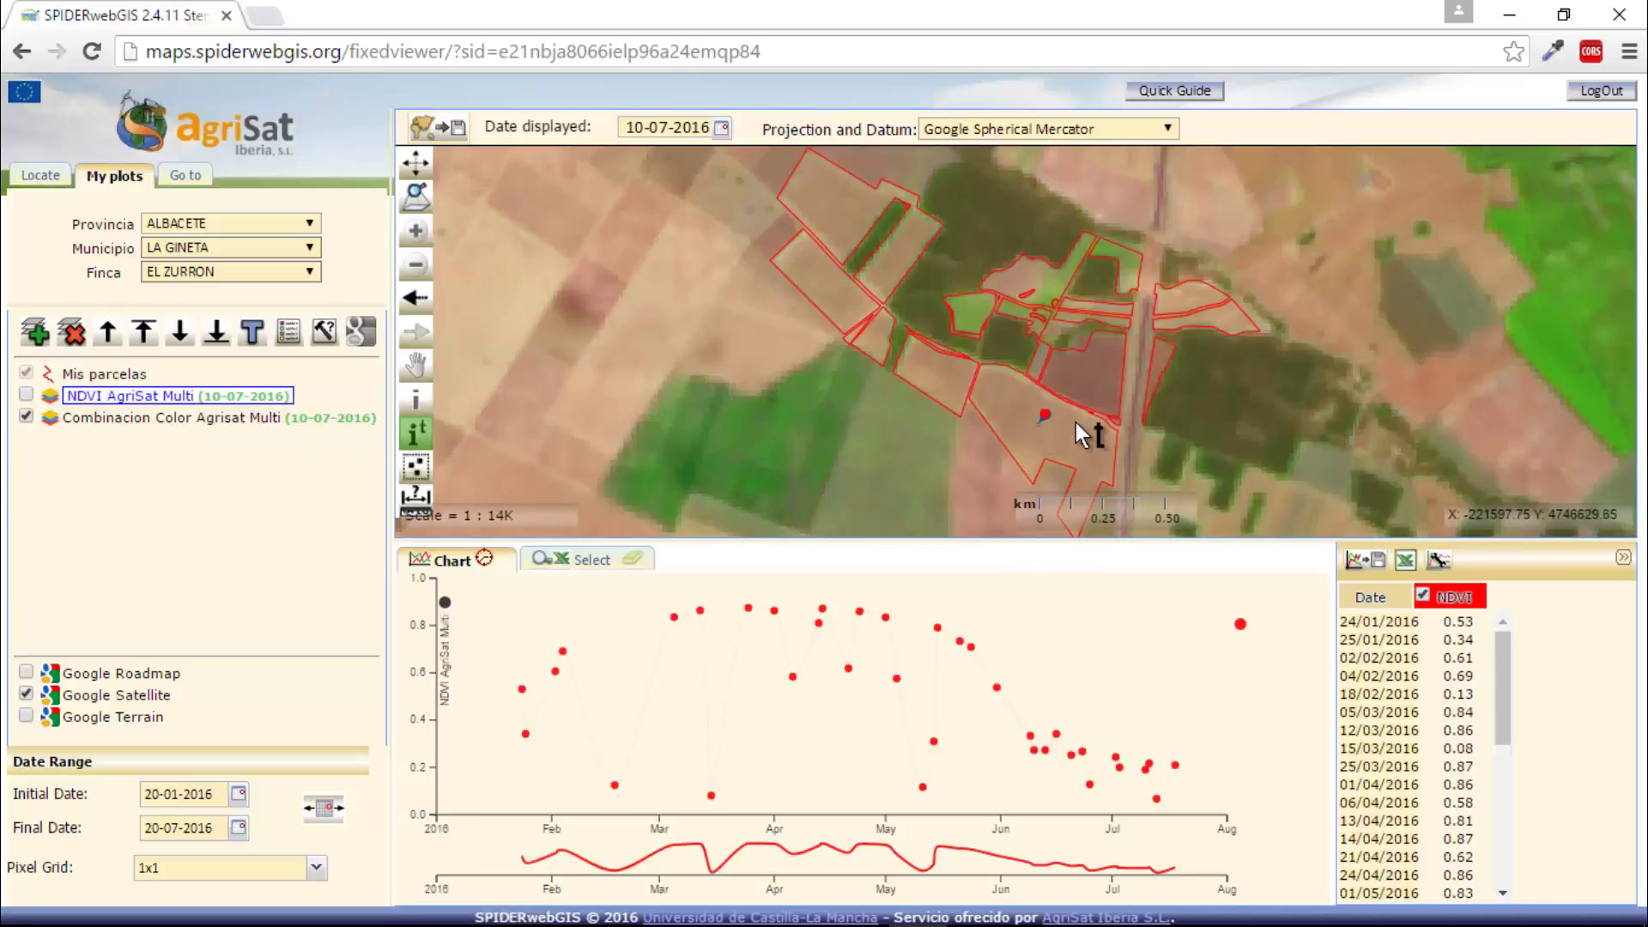
{"action": "left_click", "coordinate": [1077, 423]}
{"action": "left_click", "coordinate": [1083, 374]}
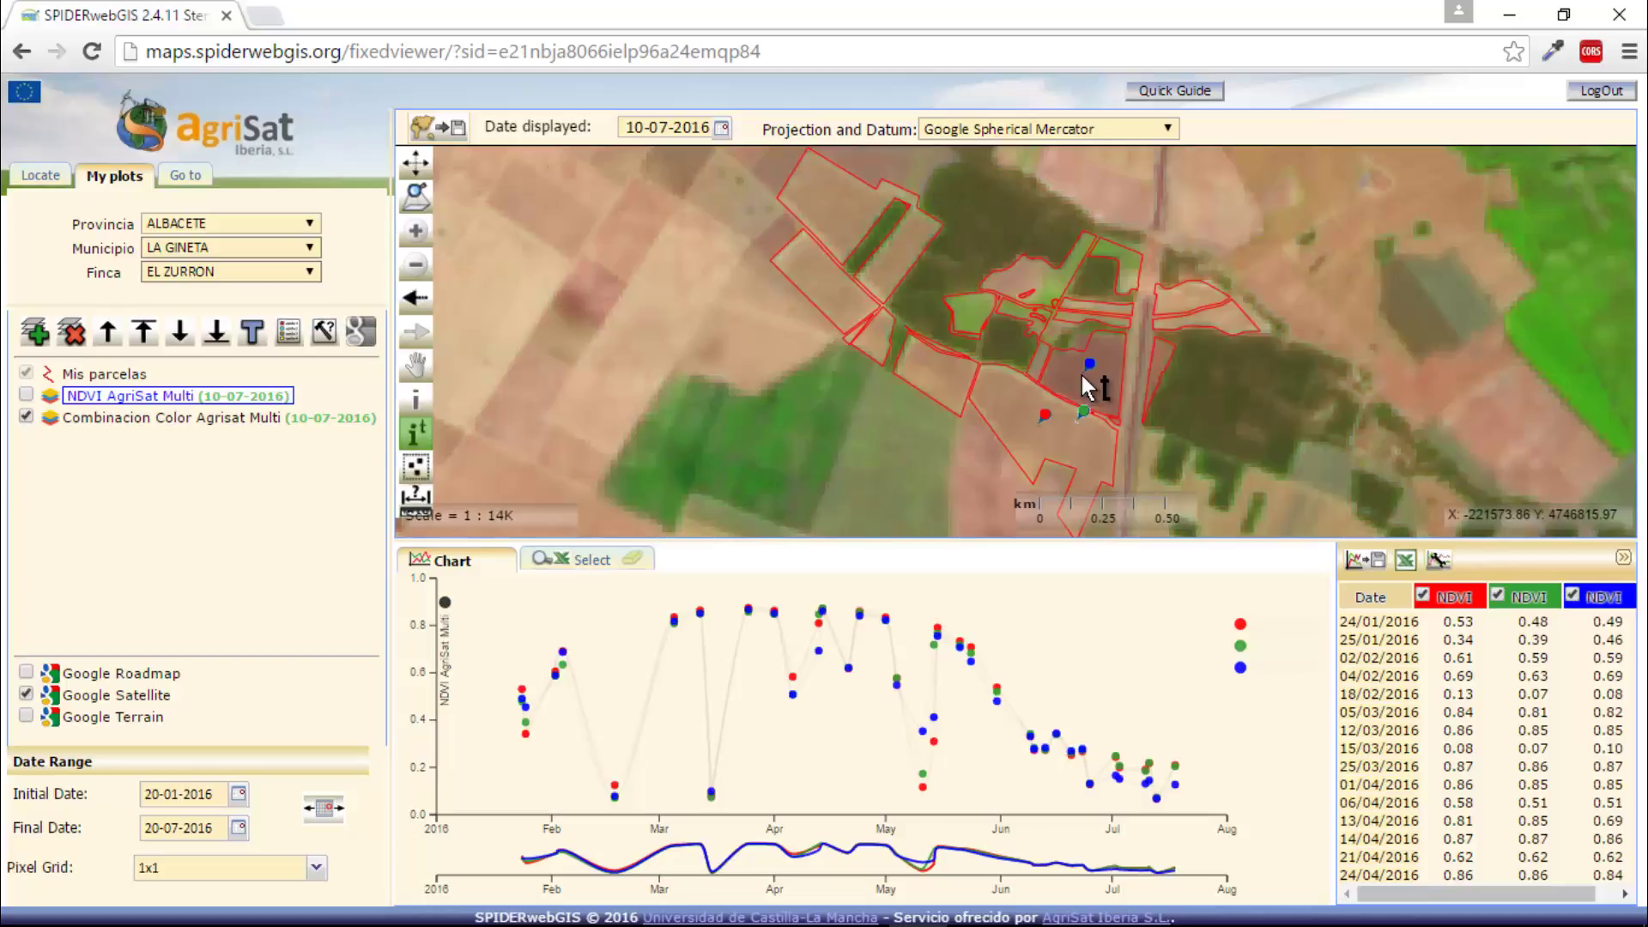
Step: Draw the green and blue series as lines and export the chart data to Excel
{"action": "left_click", "coordinate": [1255, 647]}
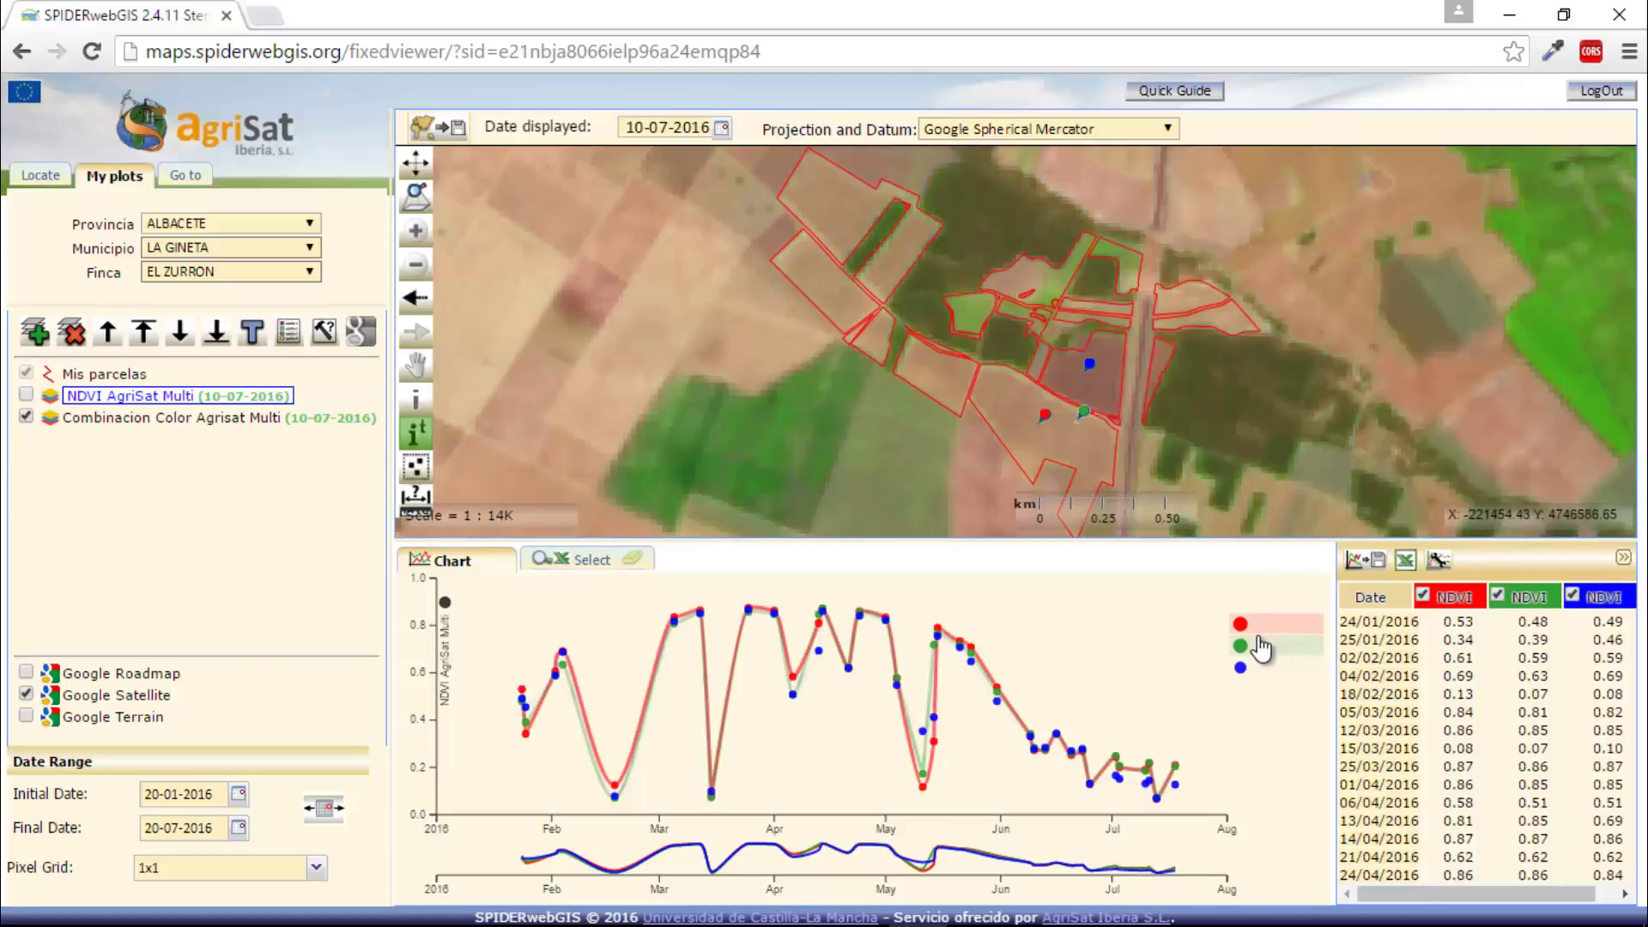
{"action": "left_click", "coordinate": [1258, 670]}
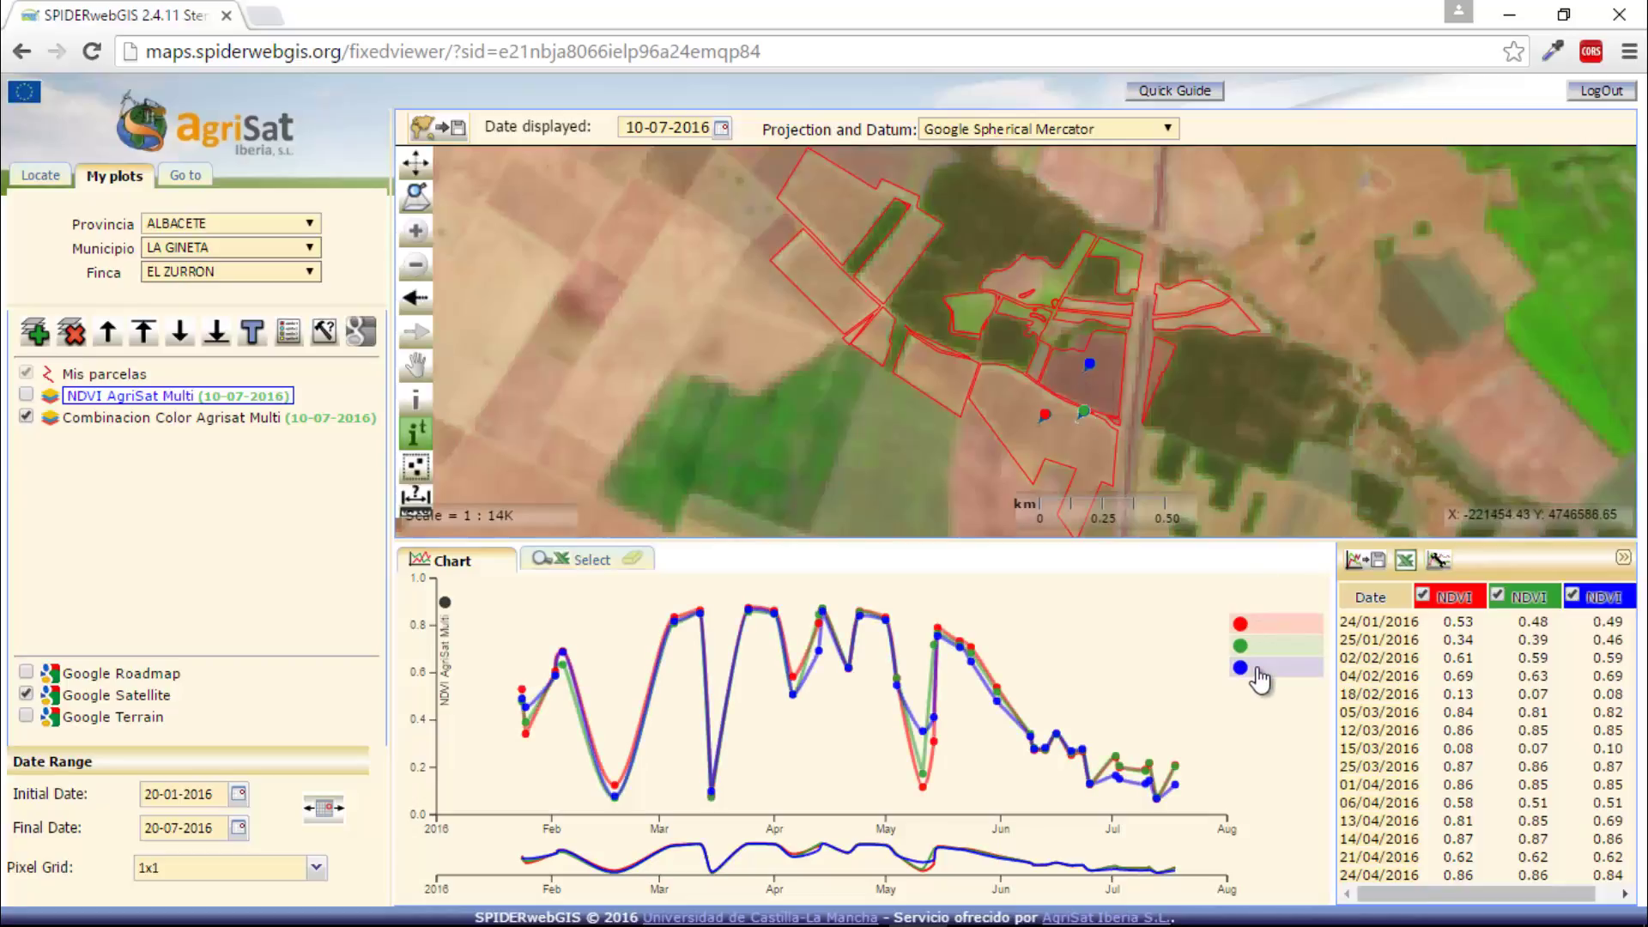
{"action": "left_click", "coordinate": [1405, 563]}
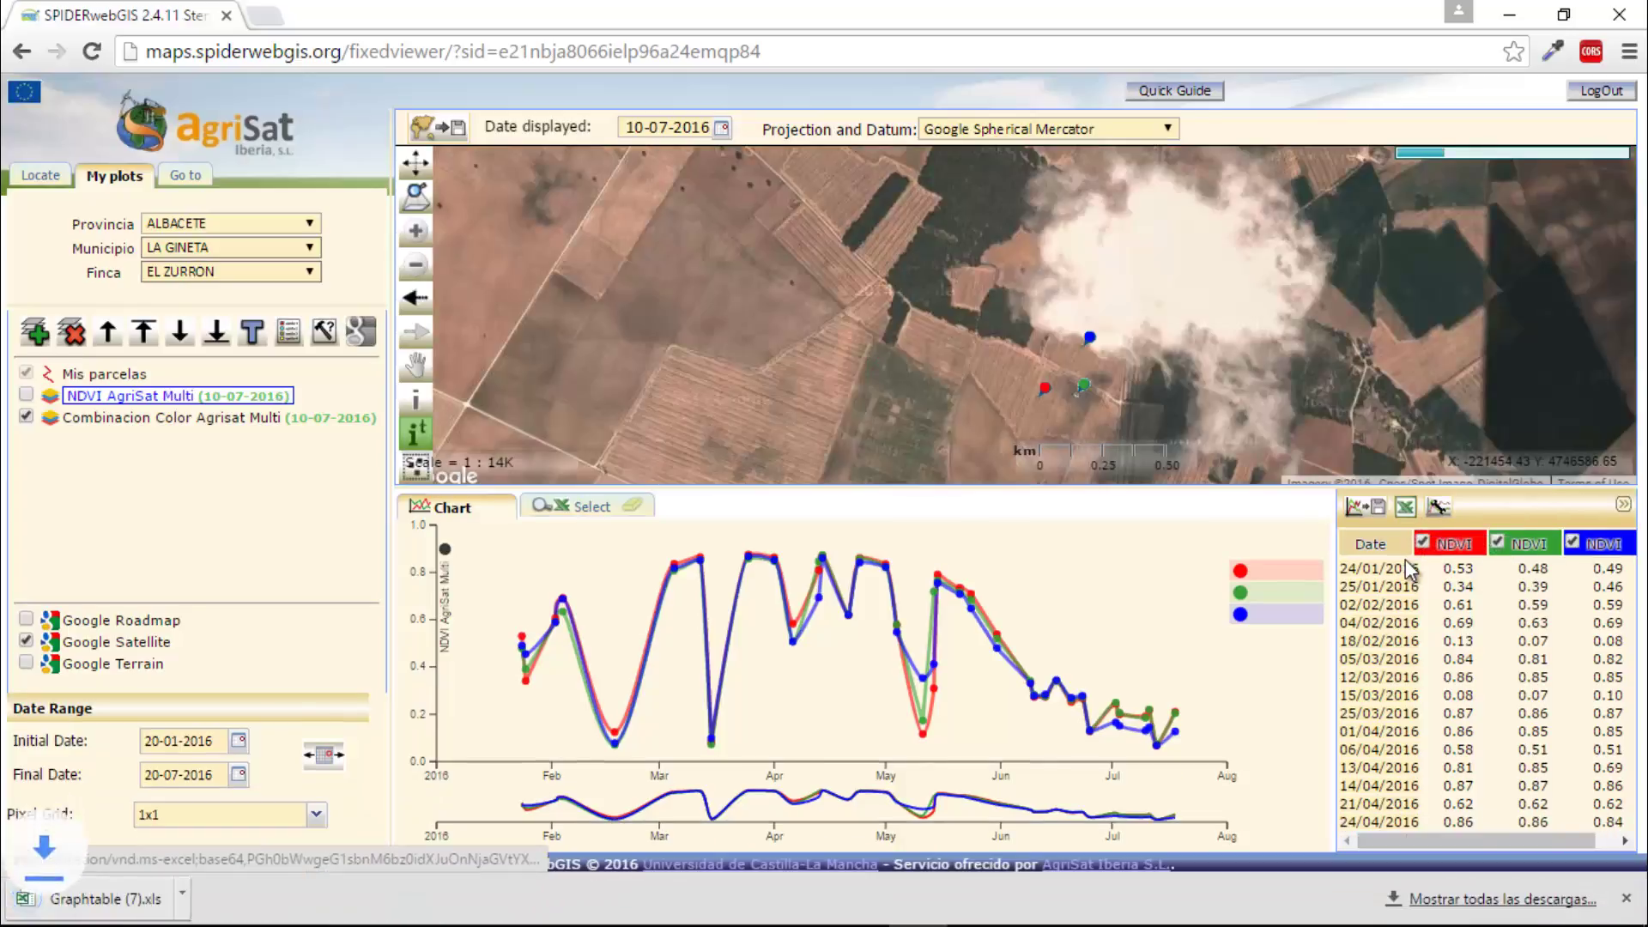
Step: Open Graphtable (7).xls in Excel and return to its header rows with pixel size, CRS and coordinates
{"action": "left_click", "coordinate": [114, 902]}
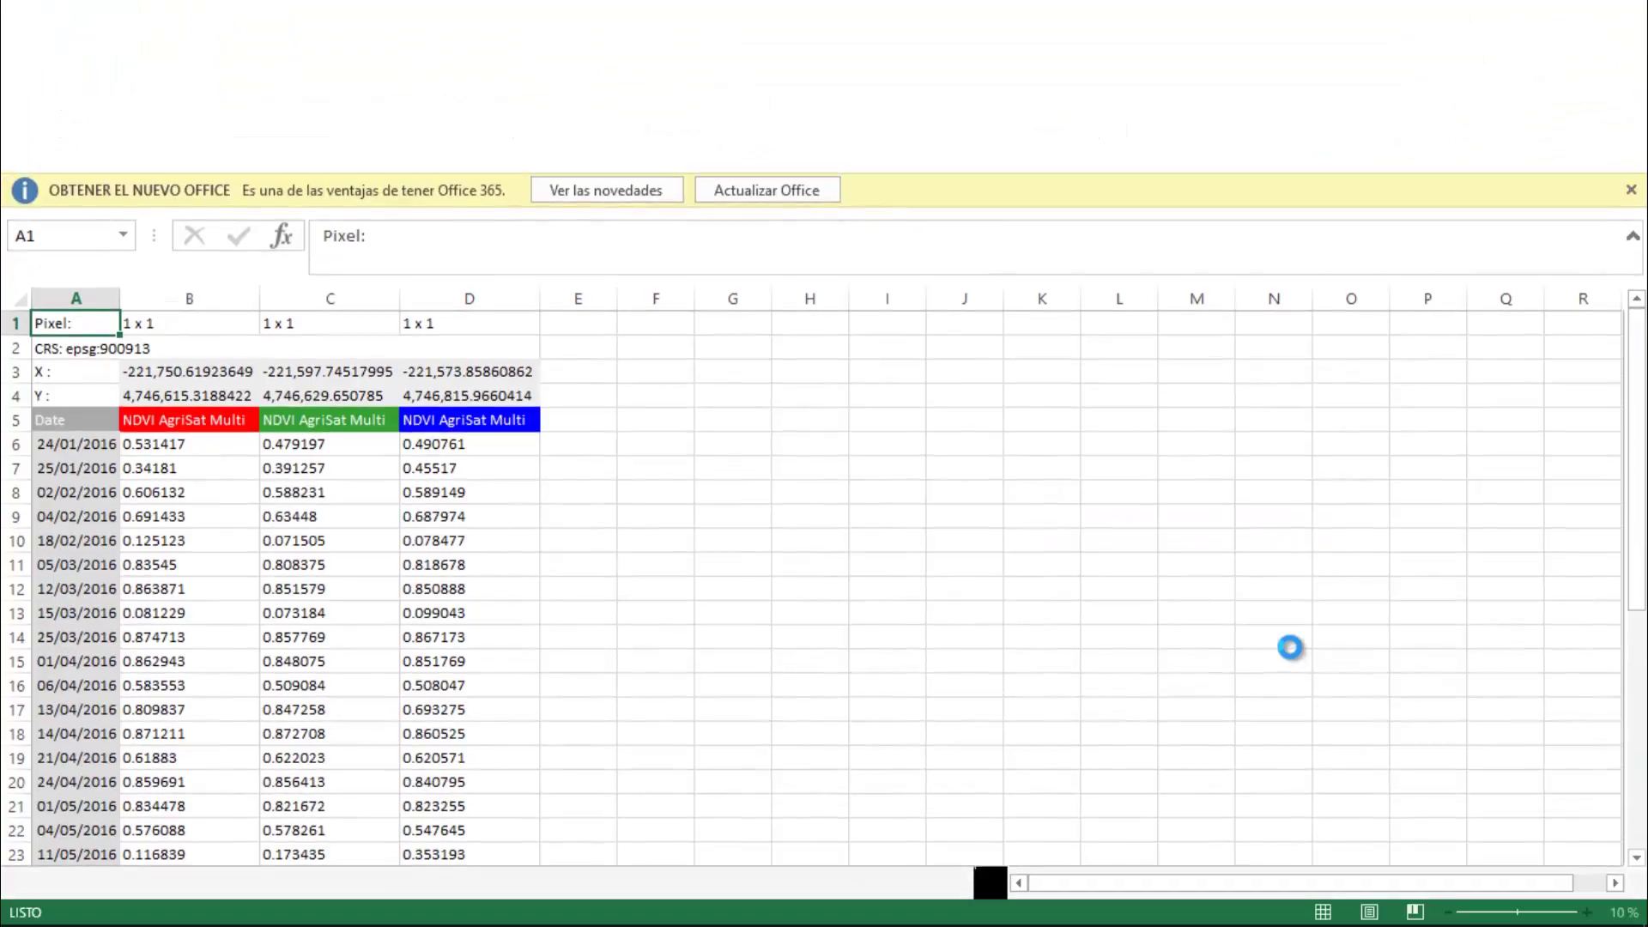
{"action": "scroll", "coordinate": [775, 676], "scroll_direction": "down", "scroll_amount": 7}
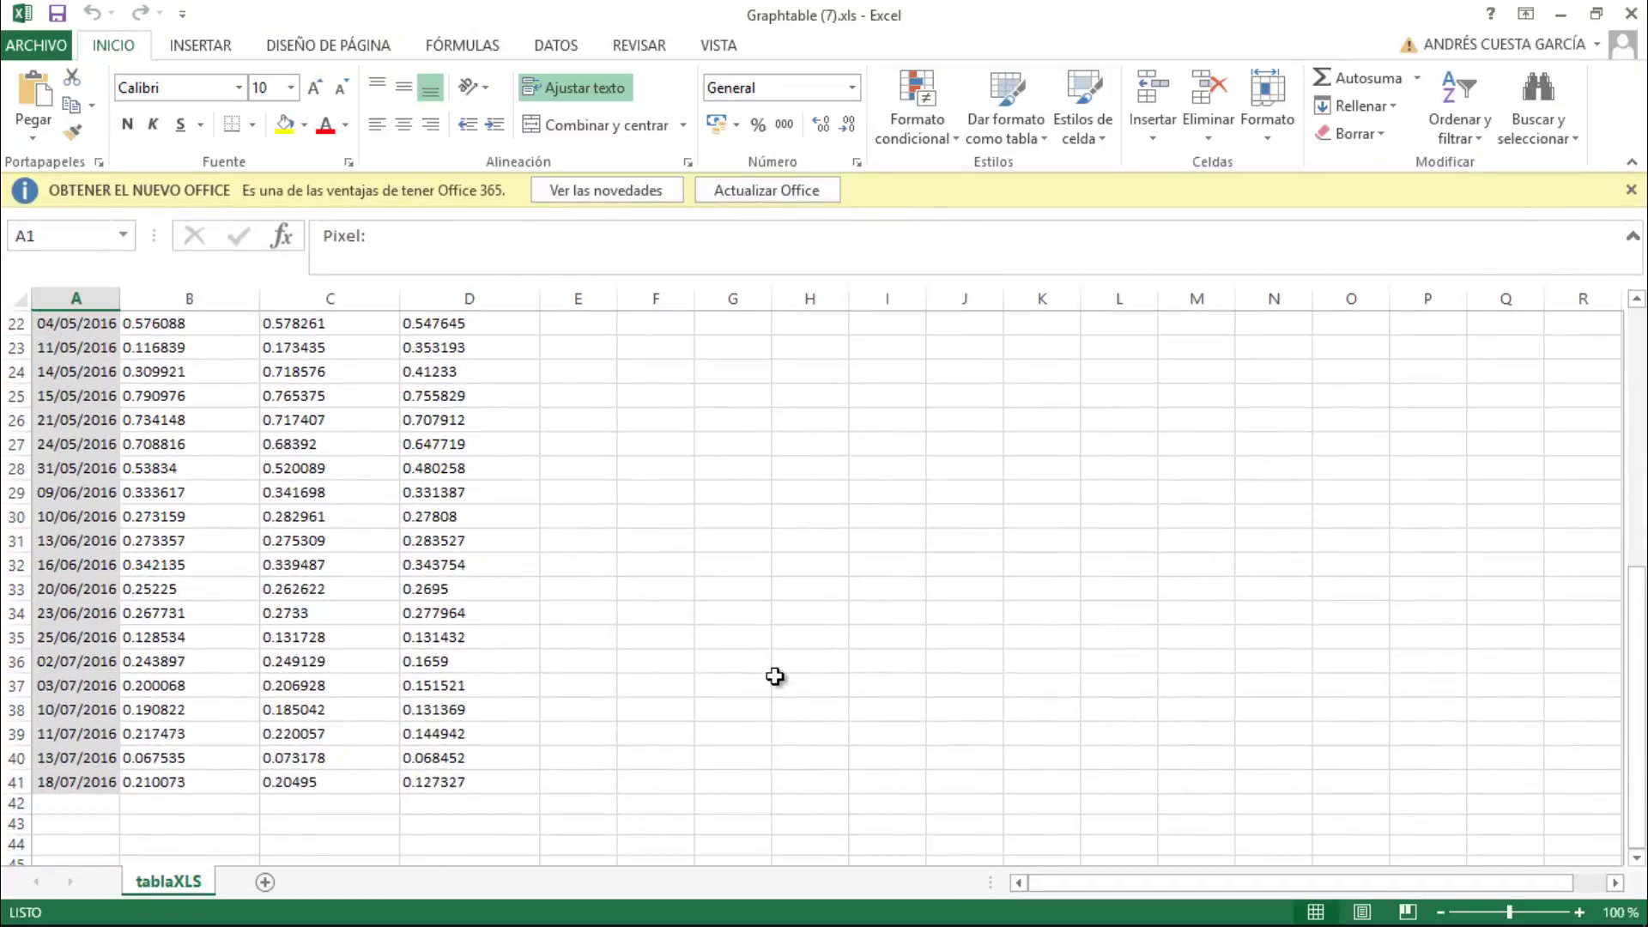
{"action": "scroll", "coordinate": [776, 676], "scroll_direction": "up", "scroll_amount": 7}
{"action": "scroll", "coordinate": [776, 676], "scroll_direction": "up", "scroll_amount": 1}
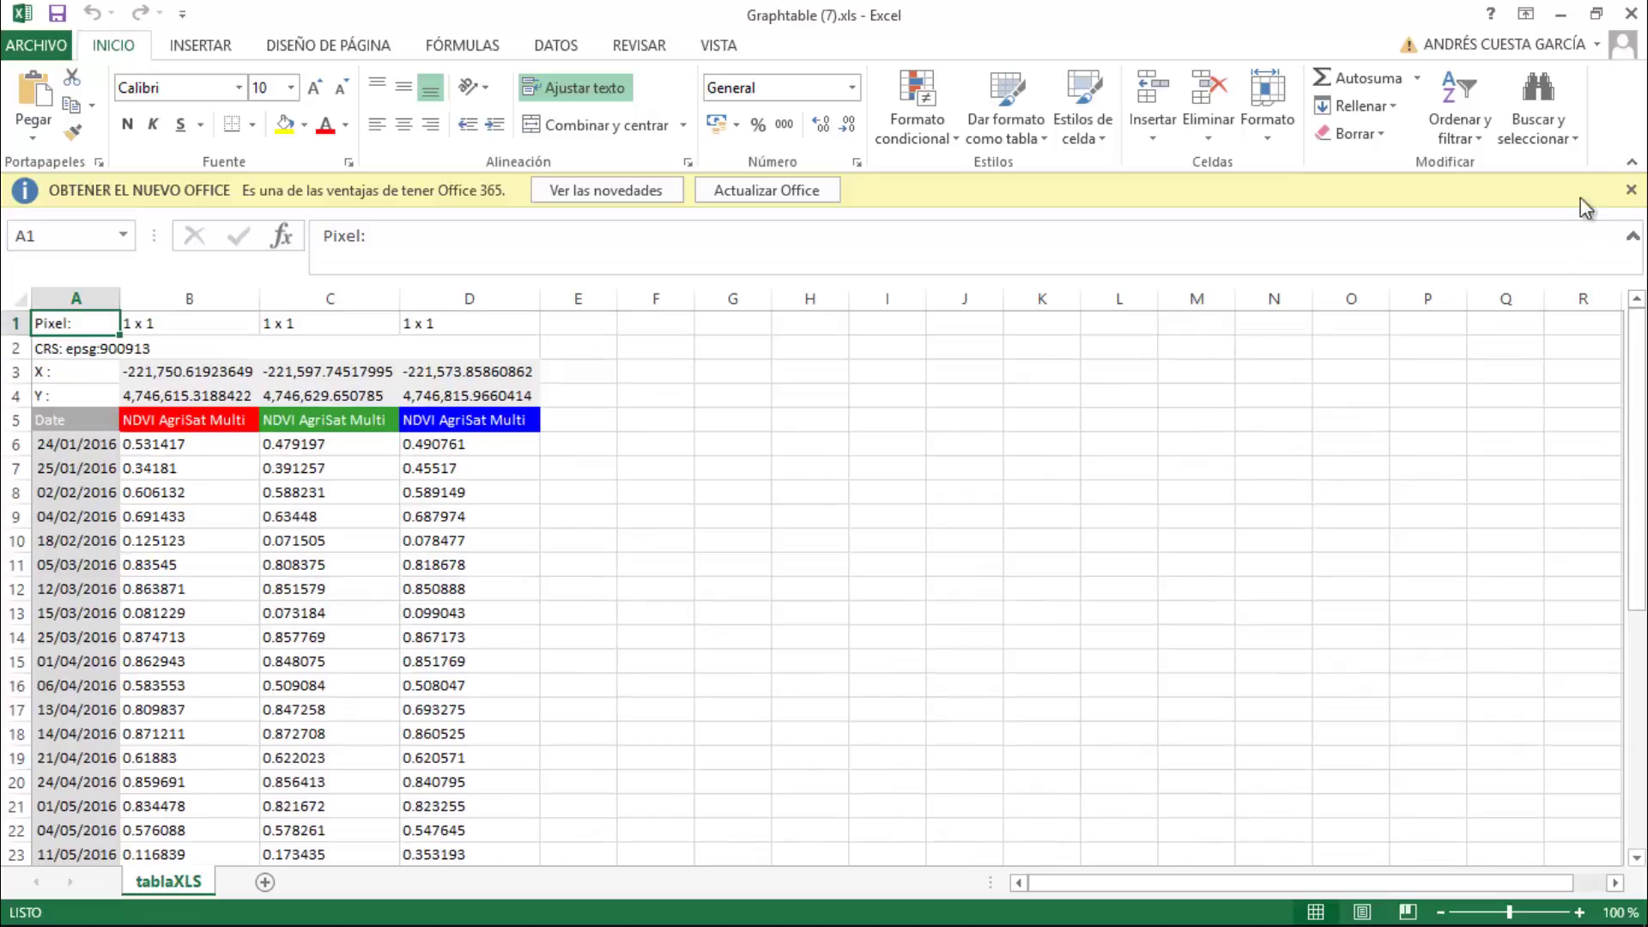
Step: Close Excel, add Maximum and Minimum statistics to the chart, and zoom to April–May
{"action": "left_click", "coordinate": [1631, 14]}
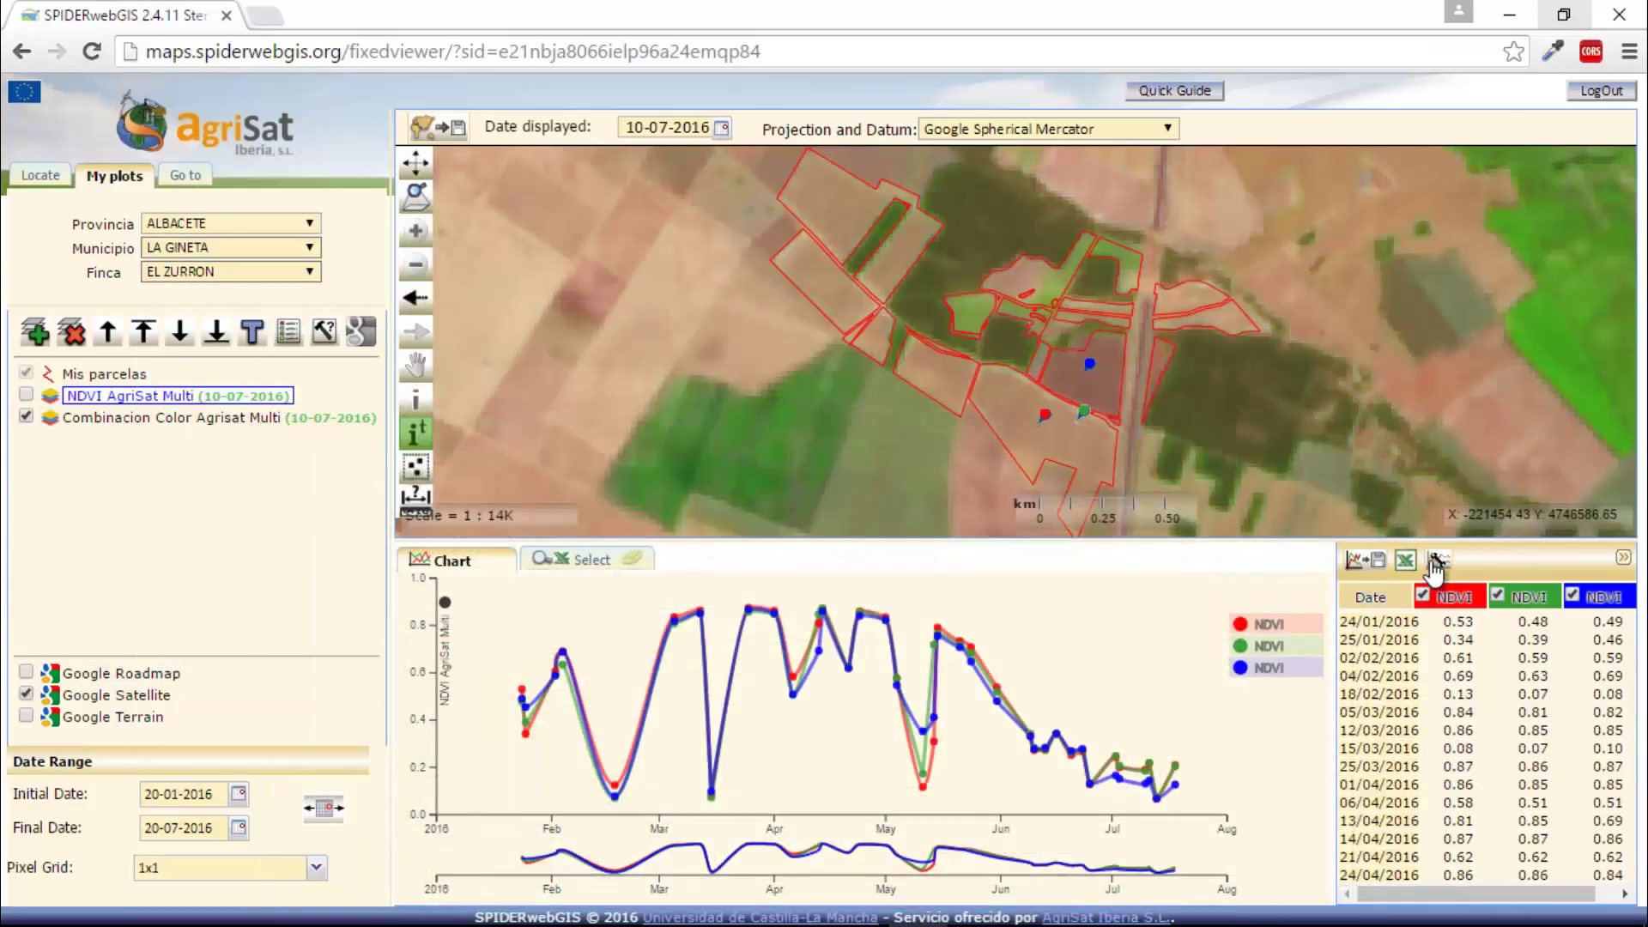
{"action": "left_click", "coordinate": [1439, 560]}
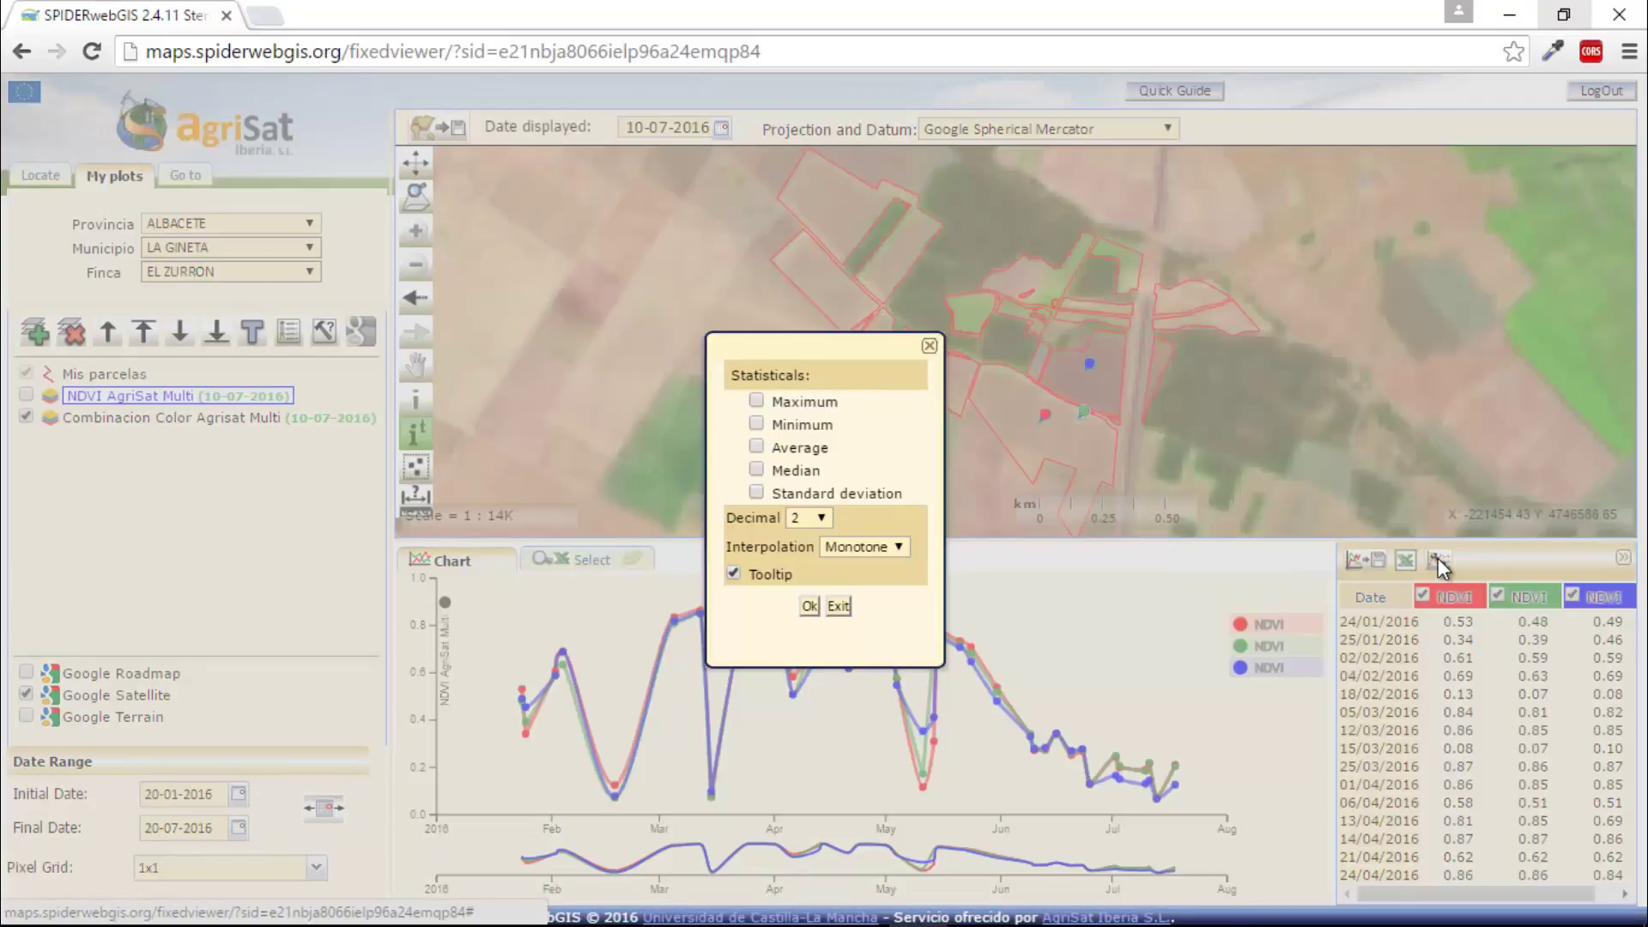
{"action": "left_click", "coordinate": [757, 400]}
{"action": "left_click", "coordinate": [757, 423]}
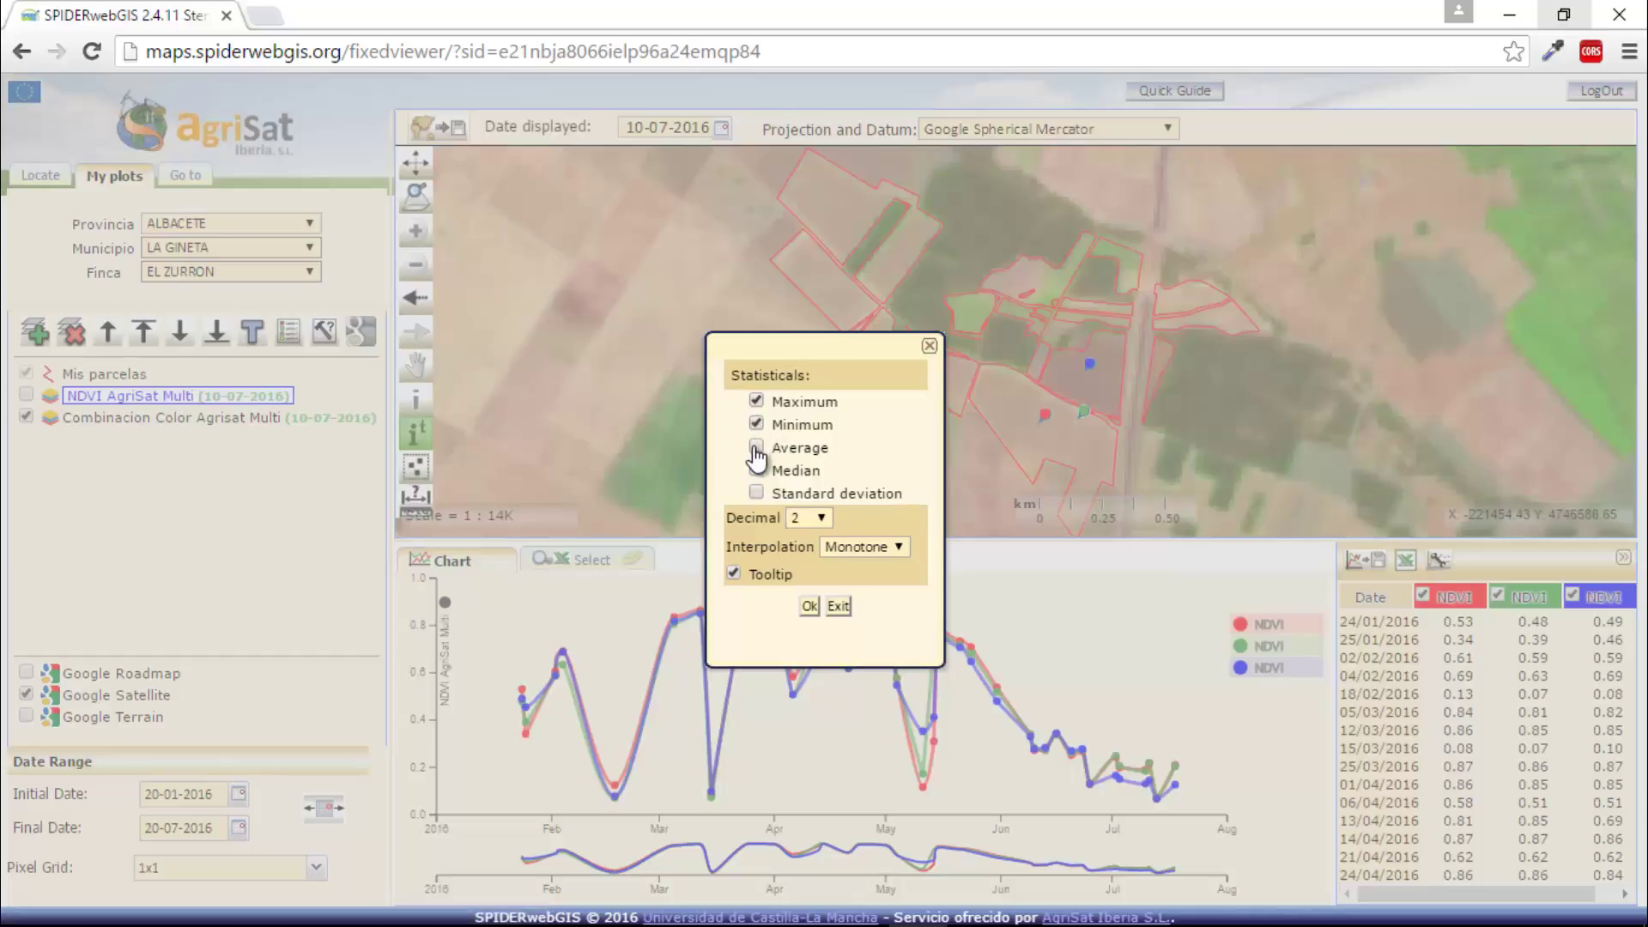
{"action": "left_click", "coordinate": [809, 606]}
{"action": "left_click_drag", "start_coordinate": [810, 840], "coordinate": [953, 845]}
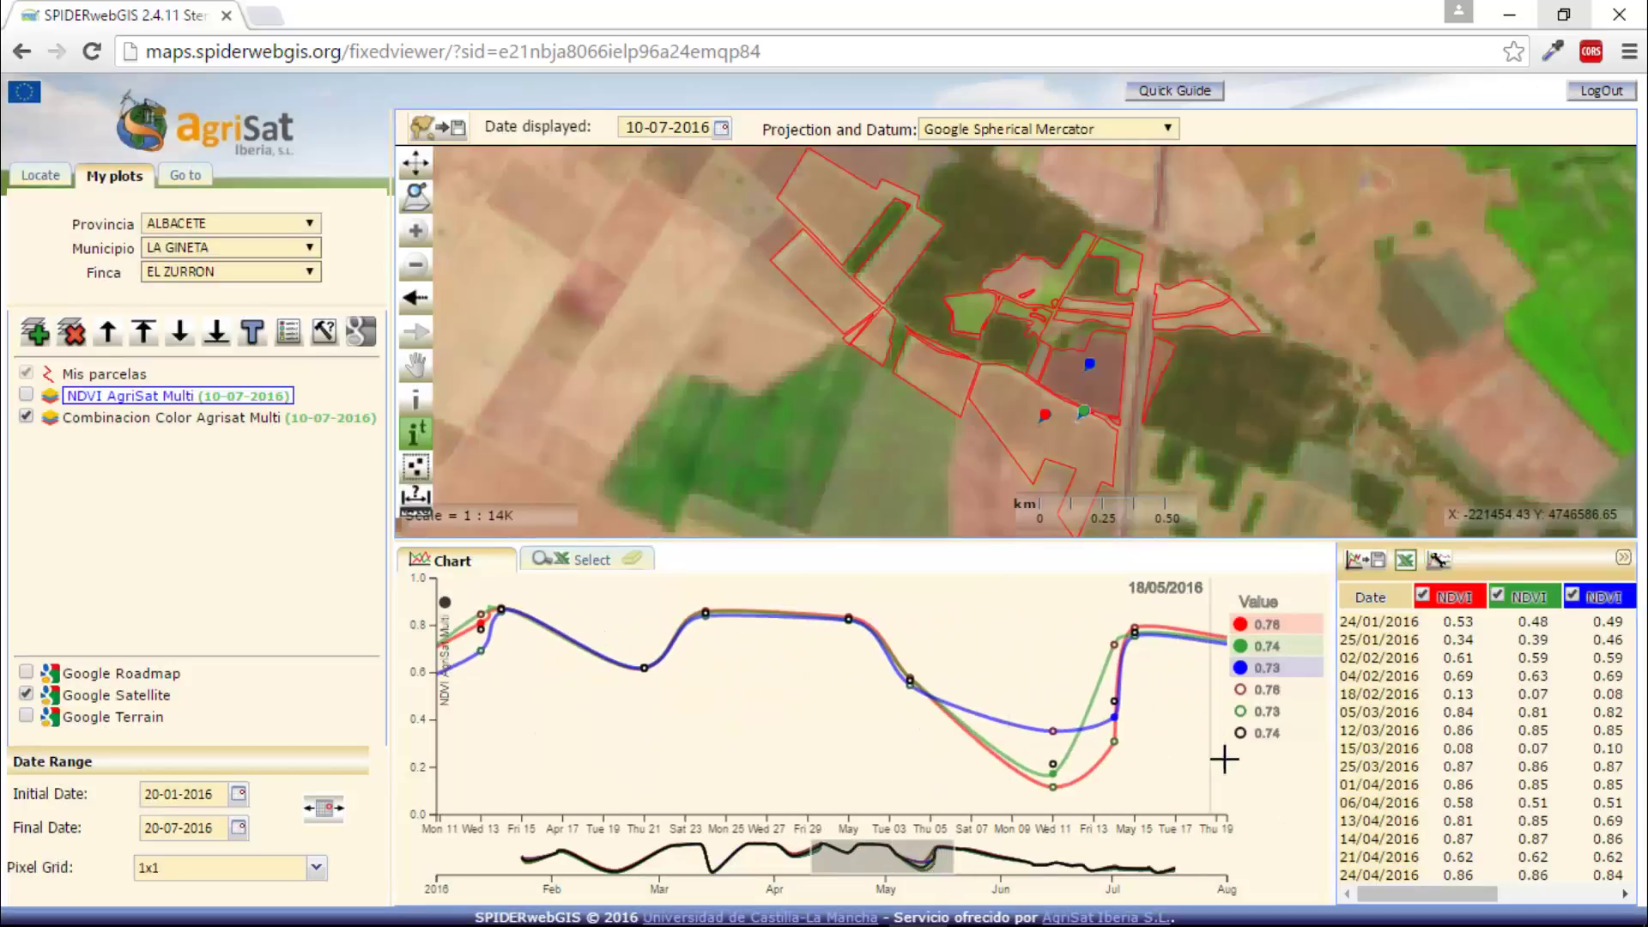
Step: Show the max, min and average series and hide the red and green NDVI series
{"action": "left_click", "coordinate": [1240, 735]}
{"action": "left_click", "coordinate": [1240, 712]}
{"action": "left_click", "coordinate": [1240, 691]}
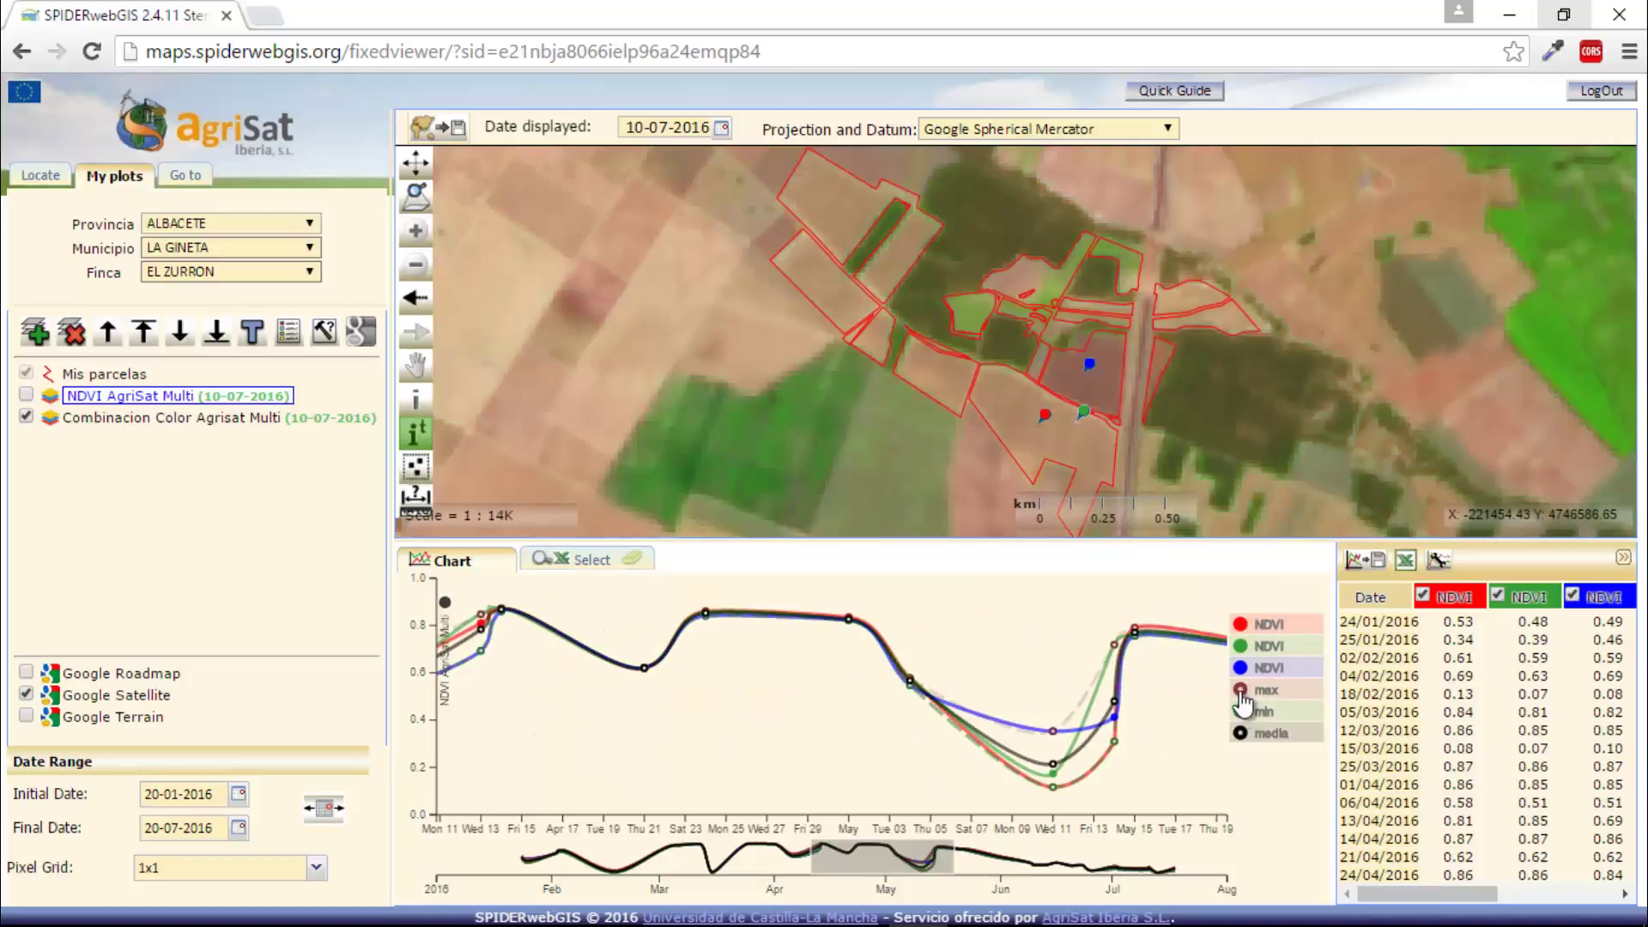
{"action": "left_click", "coordinate": [1261, 647]}
{"action": "left_click", "coordinate": [1262, 624]}
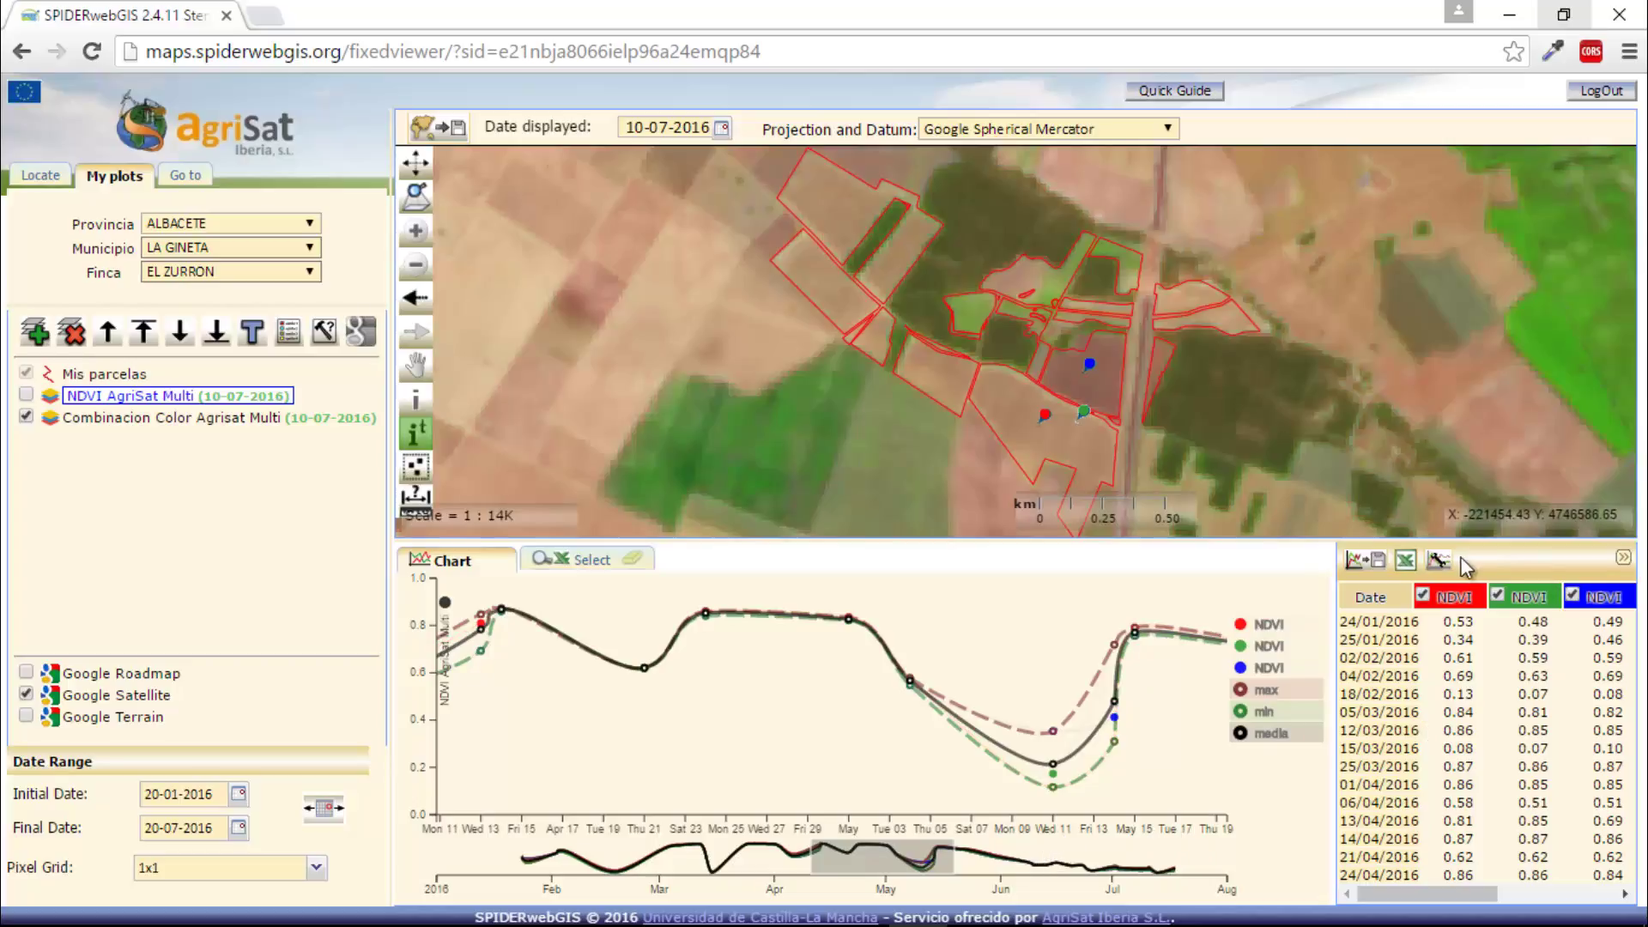
{"action": "mouse_move", "coordinate": [1054, 738]}
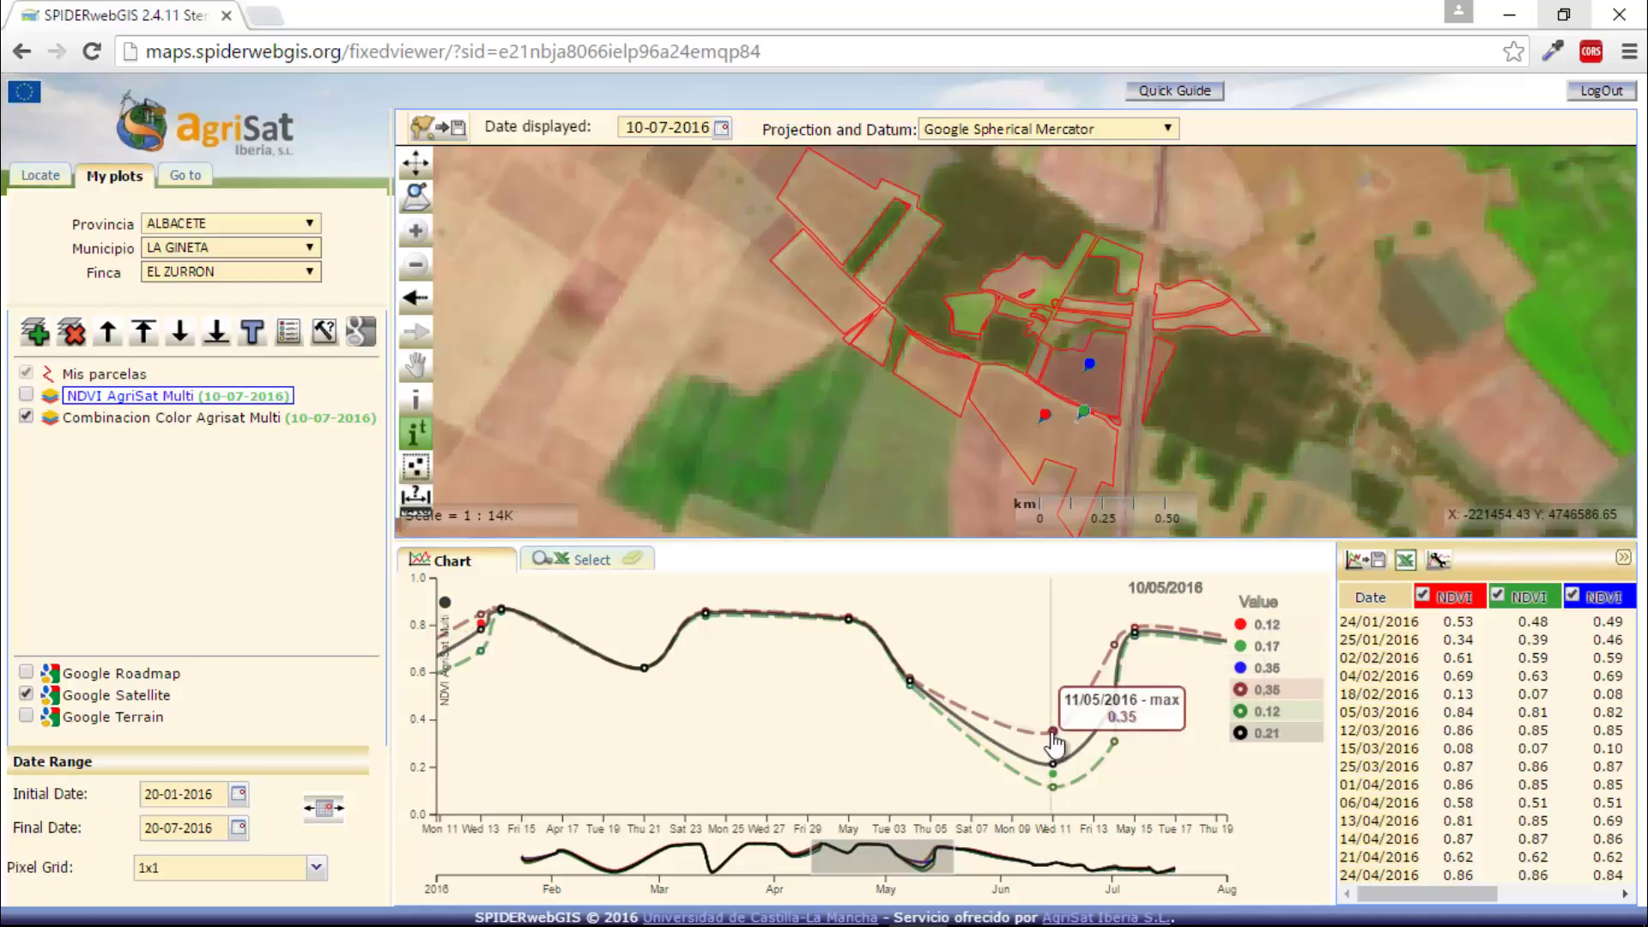
Step: Turn off the chart value tooltip and zoom to early May through mid-June
{"action": "left_click", "coordinate": [1439, 560]}
{"action": "left_click", "coordinate": [734, 574]}
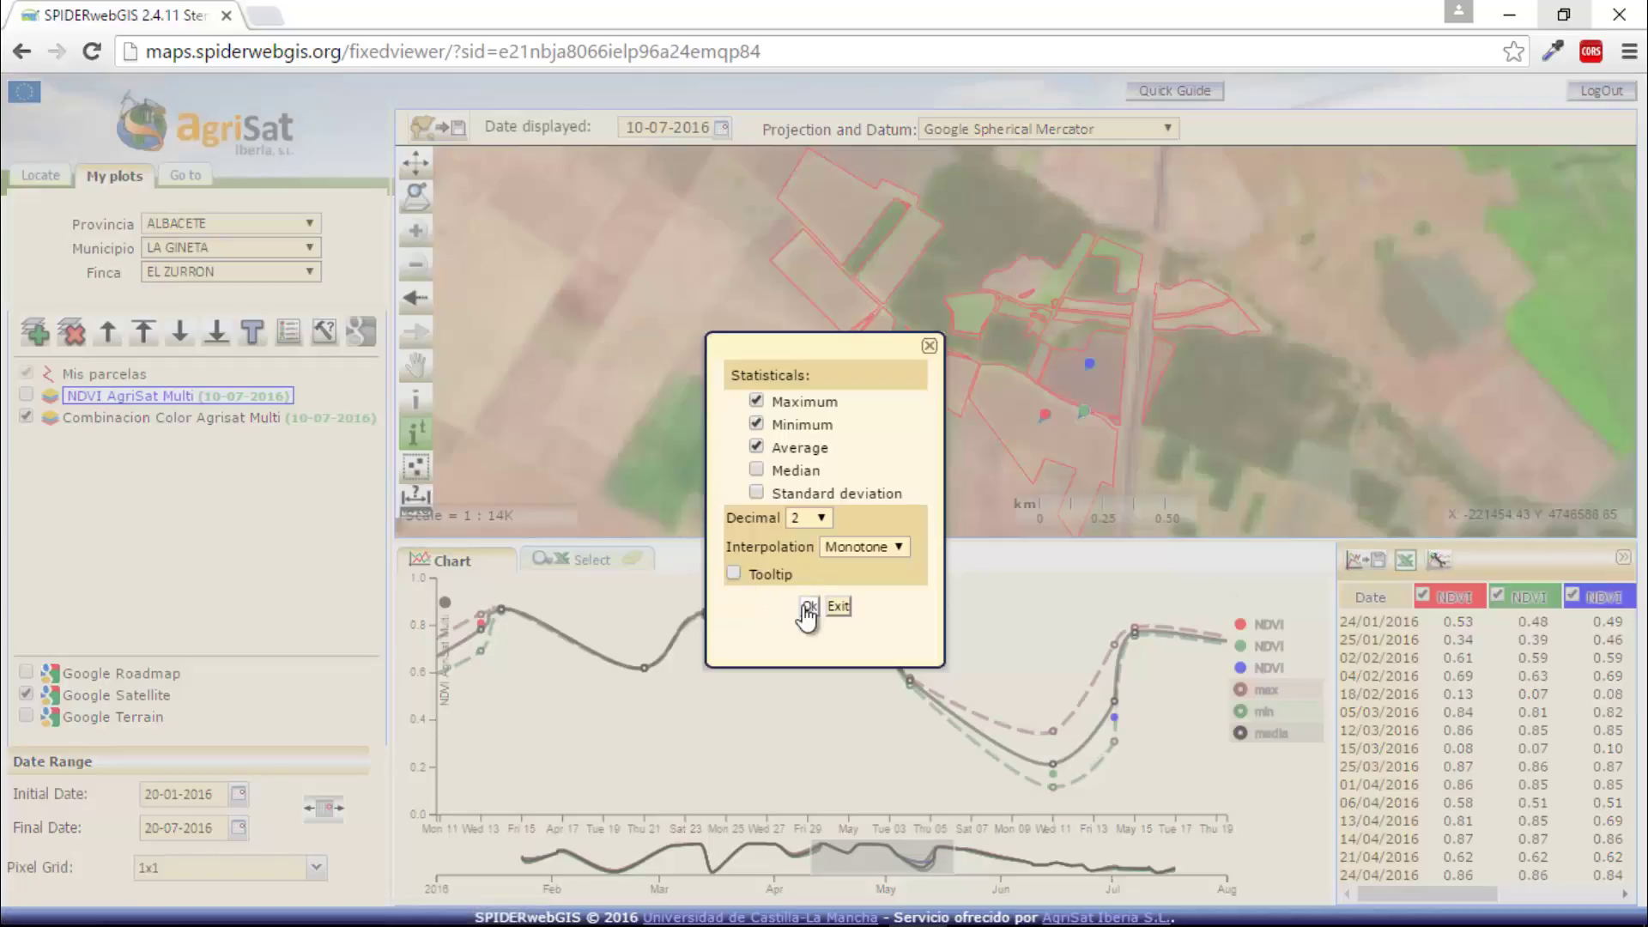
{"action": "left_click", "coordinate": [808, 606]}
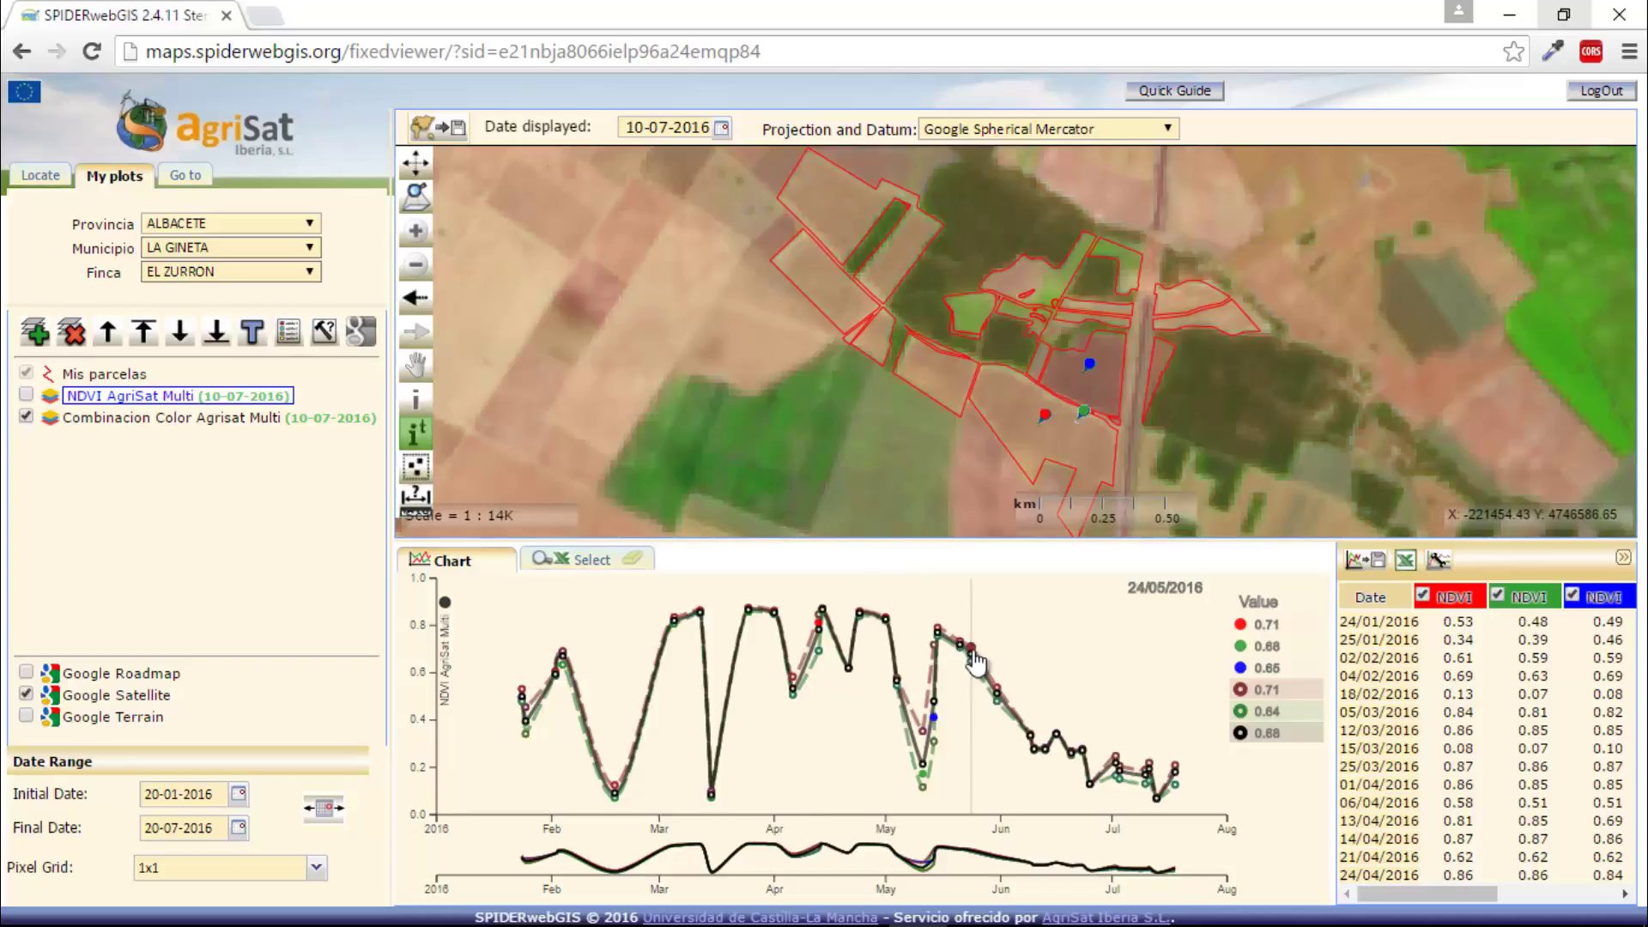
{"action": "left_click_drag", "start_coordinate": [896, 858], "coordinate": [1022, 858]}
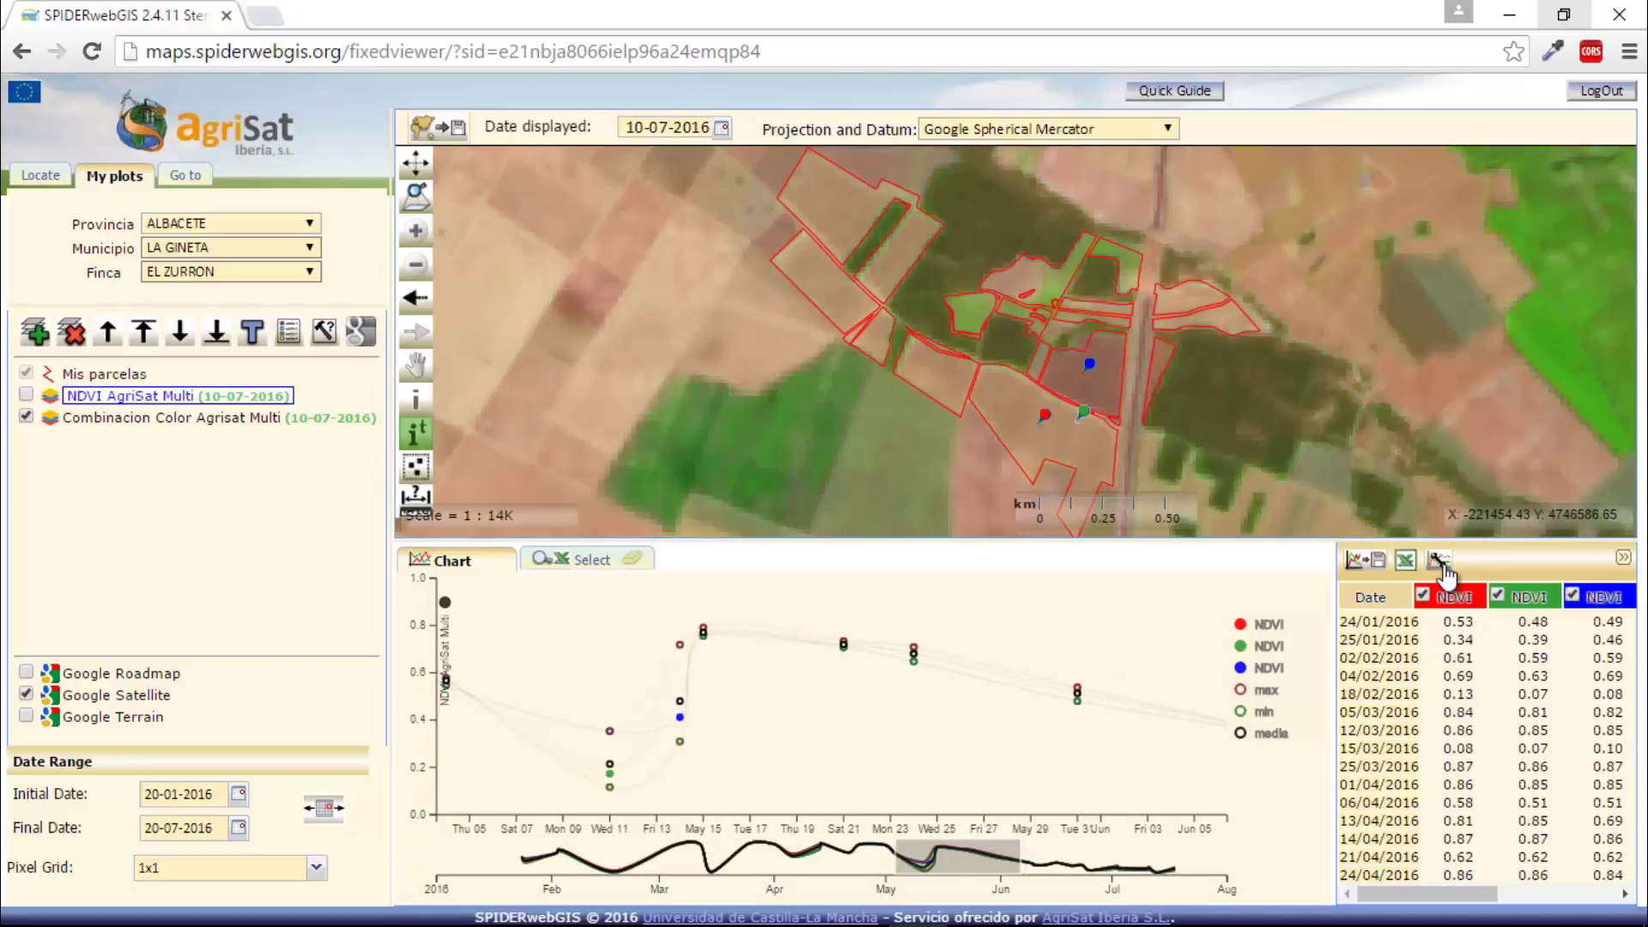
Step: Switch chart interpolation to Linear and zoom to late April through mid-May
{"action": "left_click", "coordinate": [1441, 562]}
{"action": "left_click", "coordinate": [899, 547]}
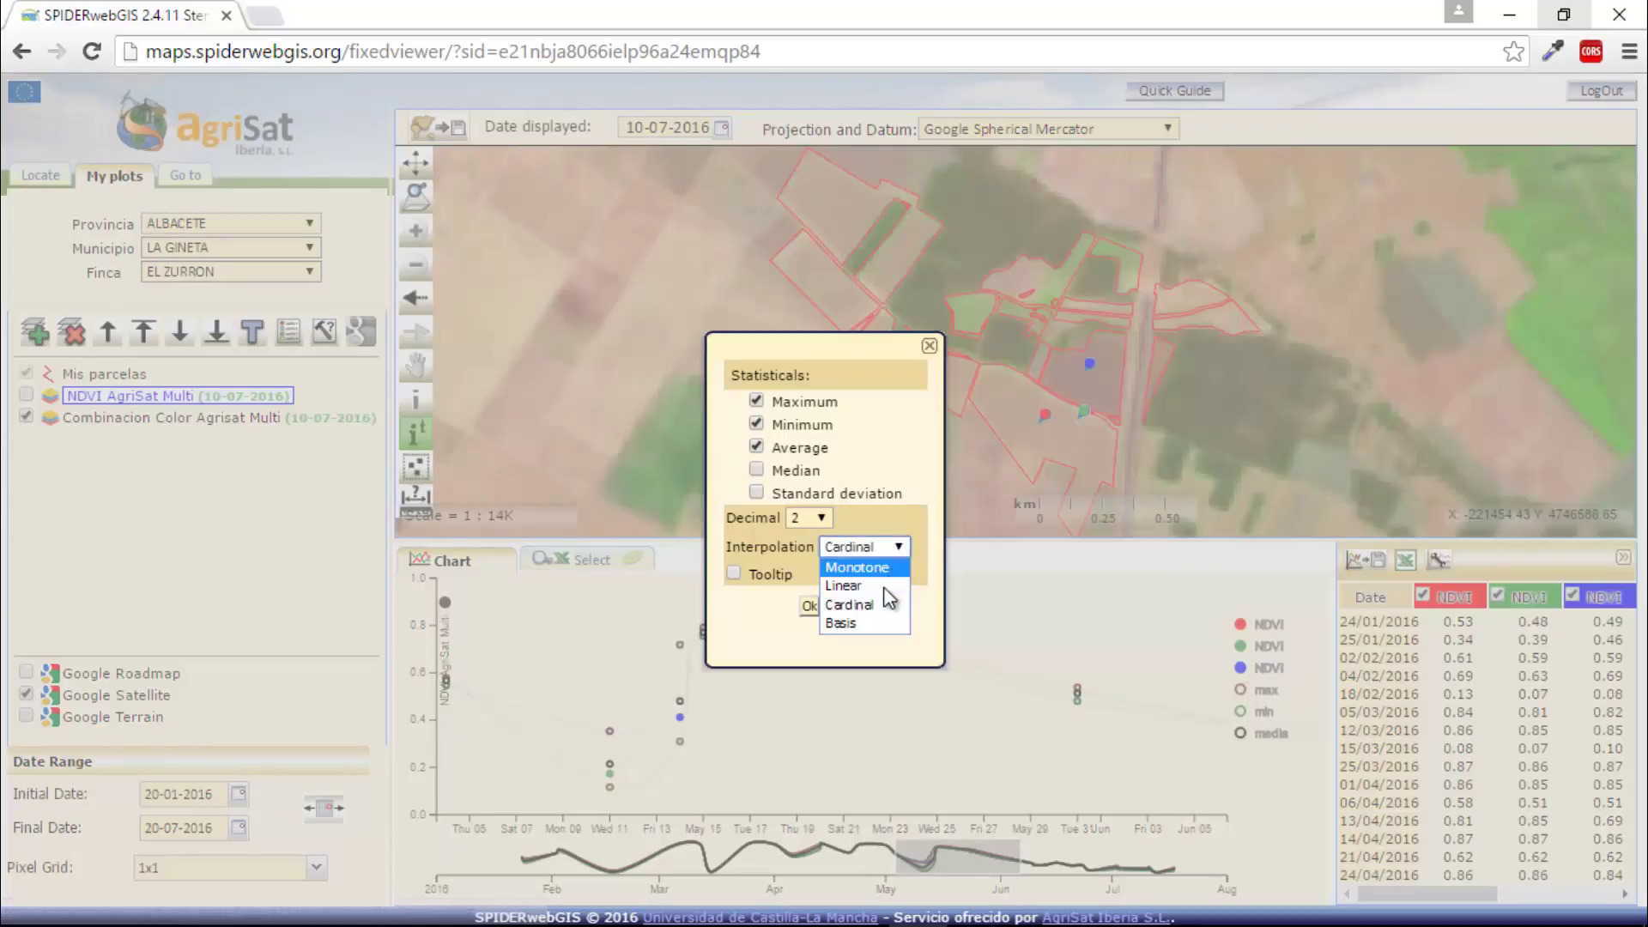
{"action": "left_click", "coordinate": [867, 582]}
{"action": "left_click", "coordinate": [810, 606]}
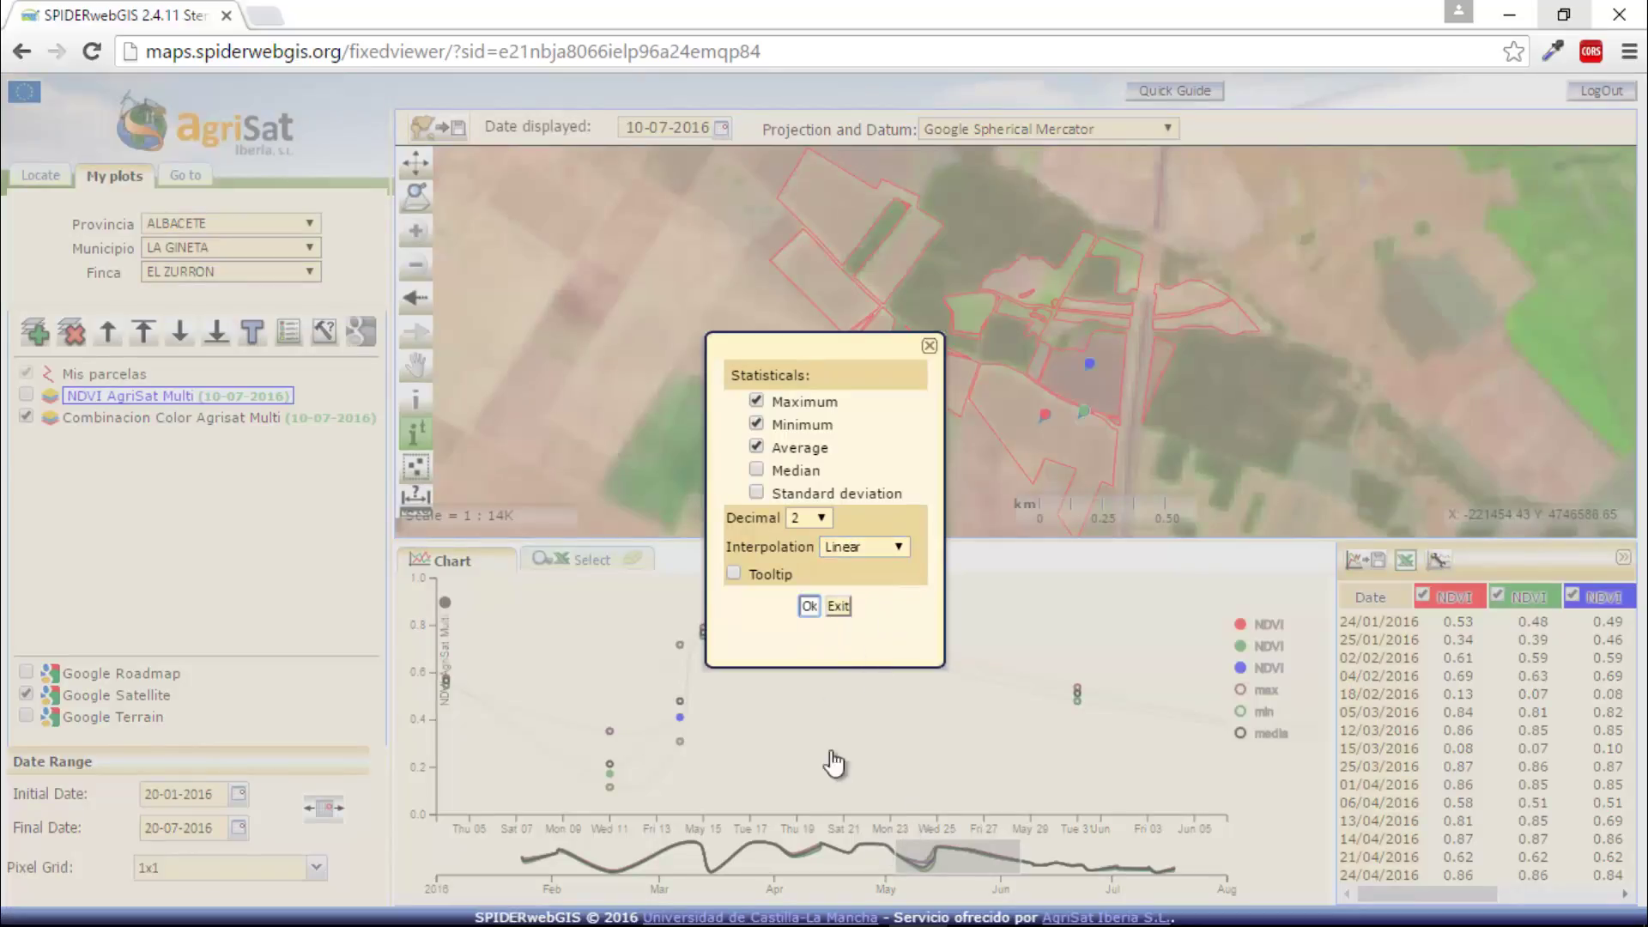
{"action": "left_click_drag", "start_coordinate": [838, 842], "coordinate": [969, 854]}
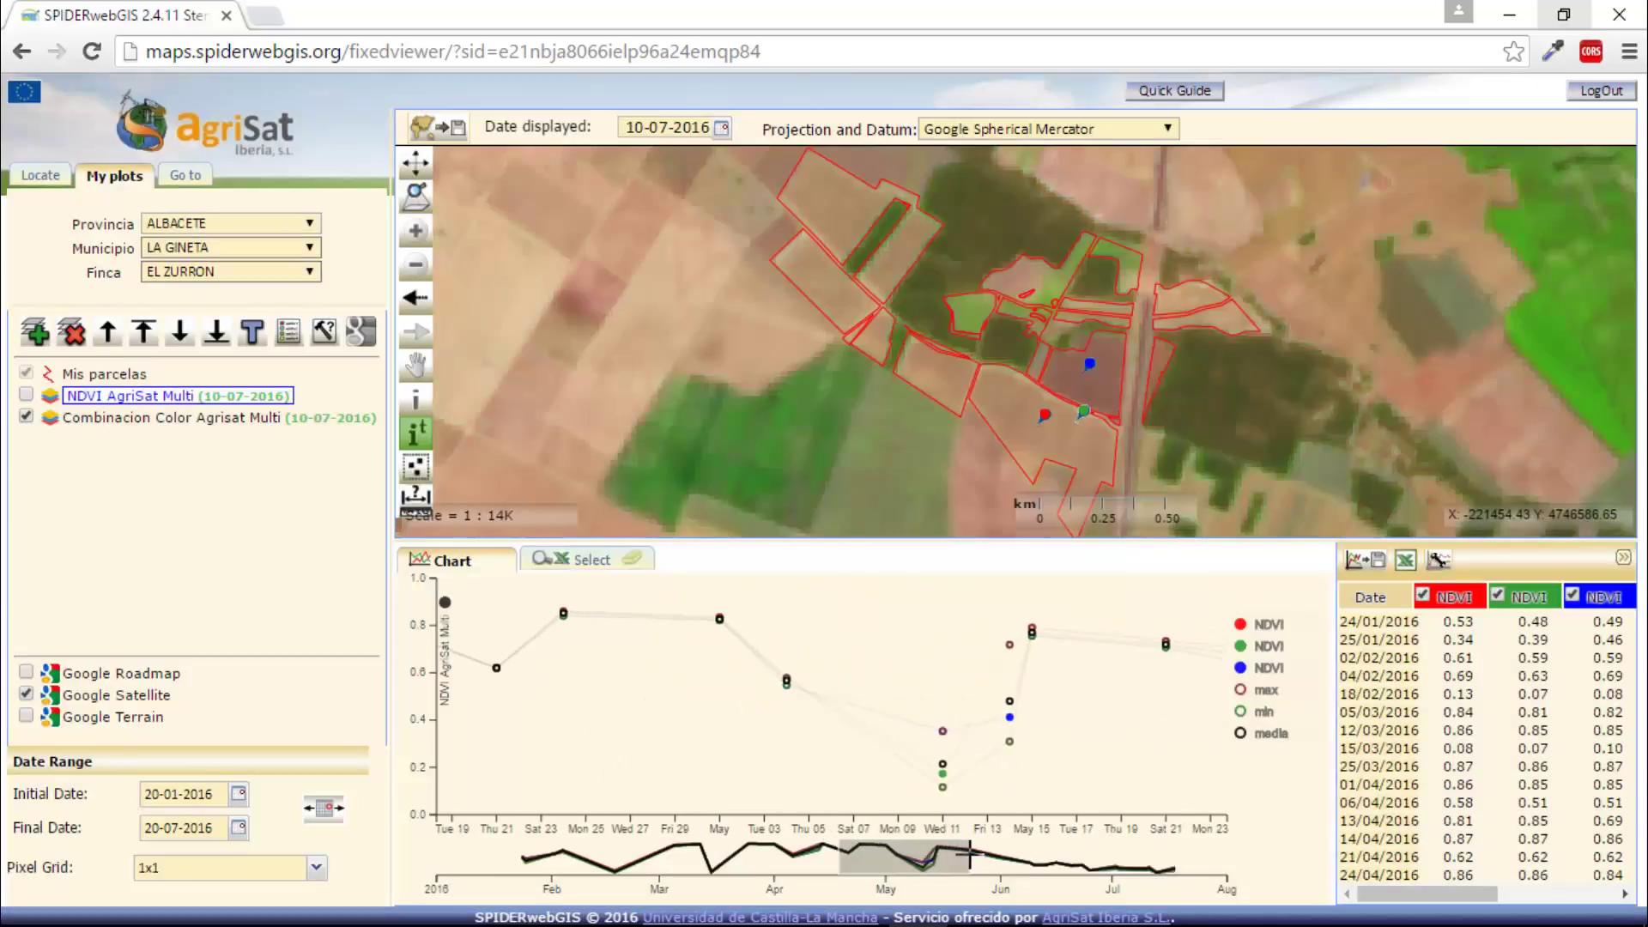
Step: Clear the results and query a single-point NDVI time series inside an EL ZURRON plot
{"action": "left_click", "coordinate": [1409, 607]}
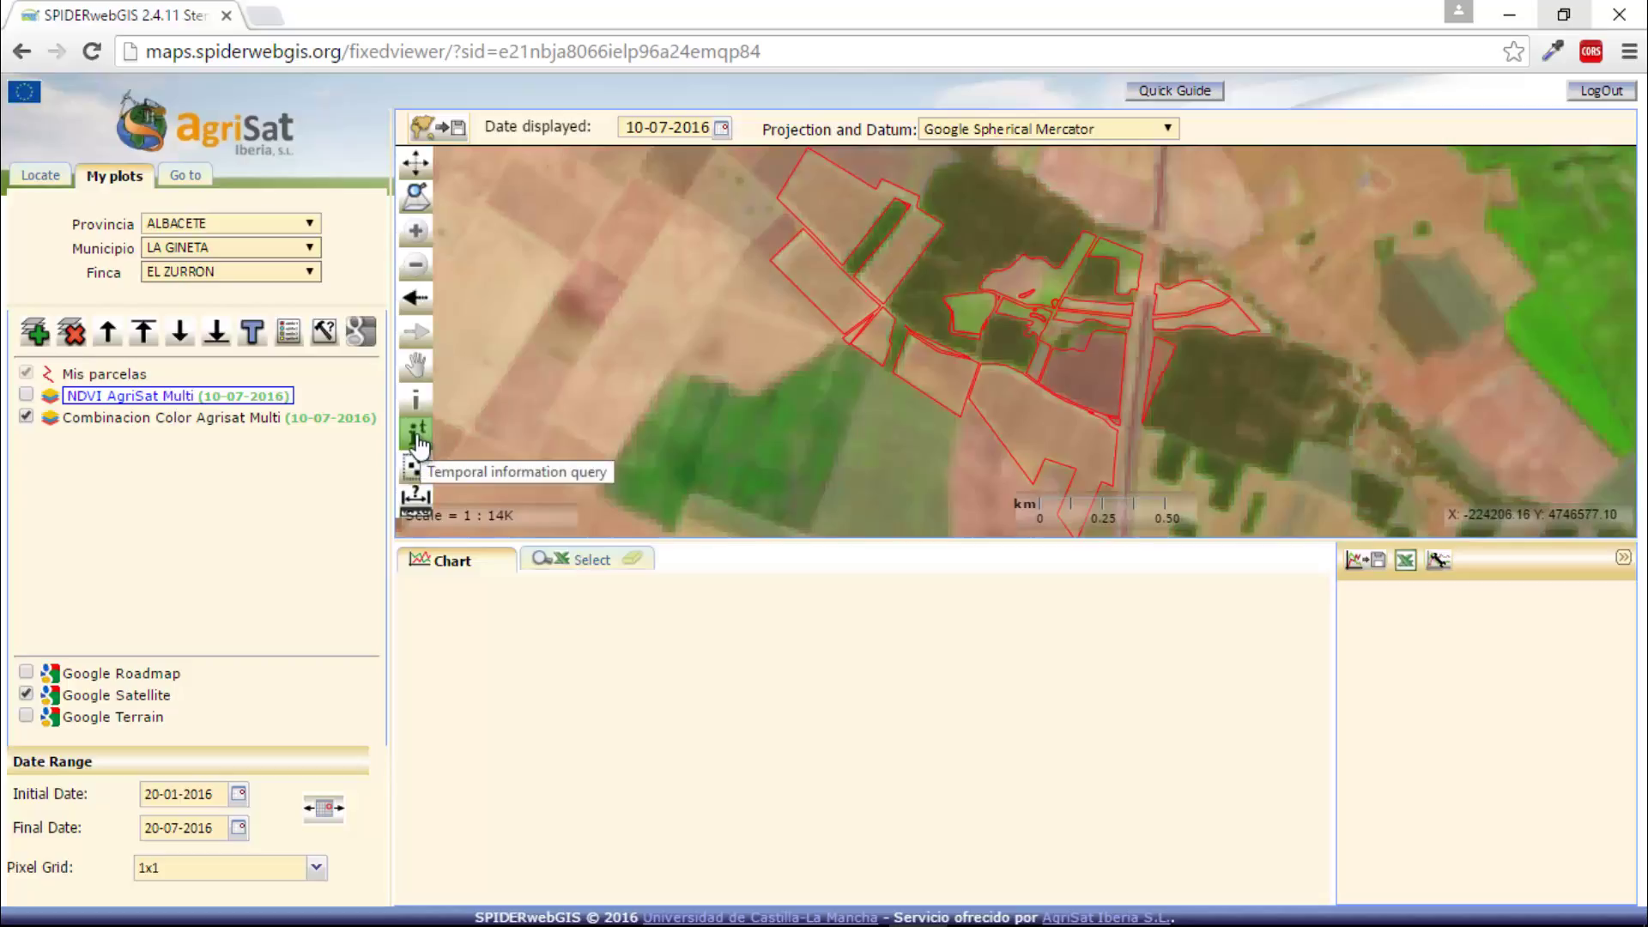
{"action": "left_click", "coordinate": [1032, 409]}
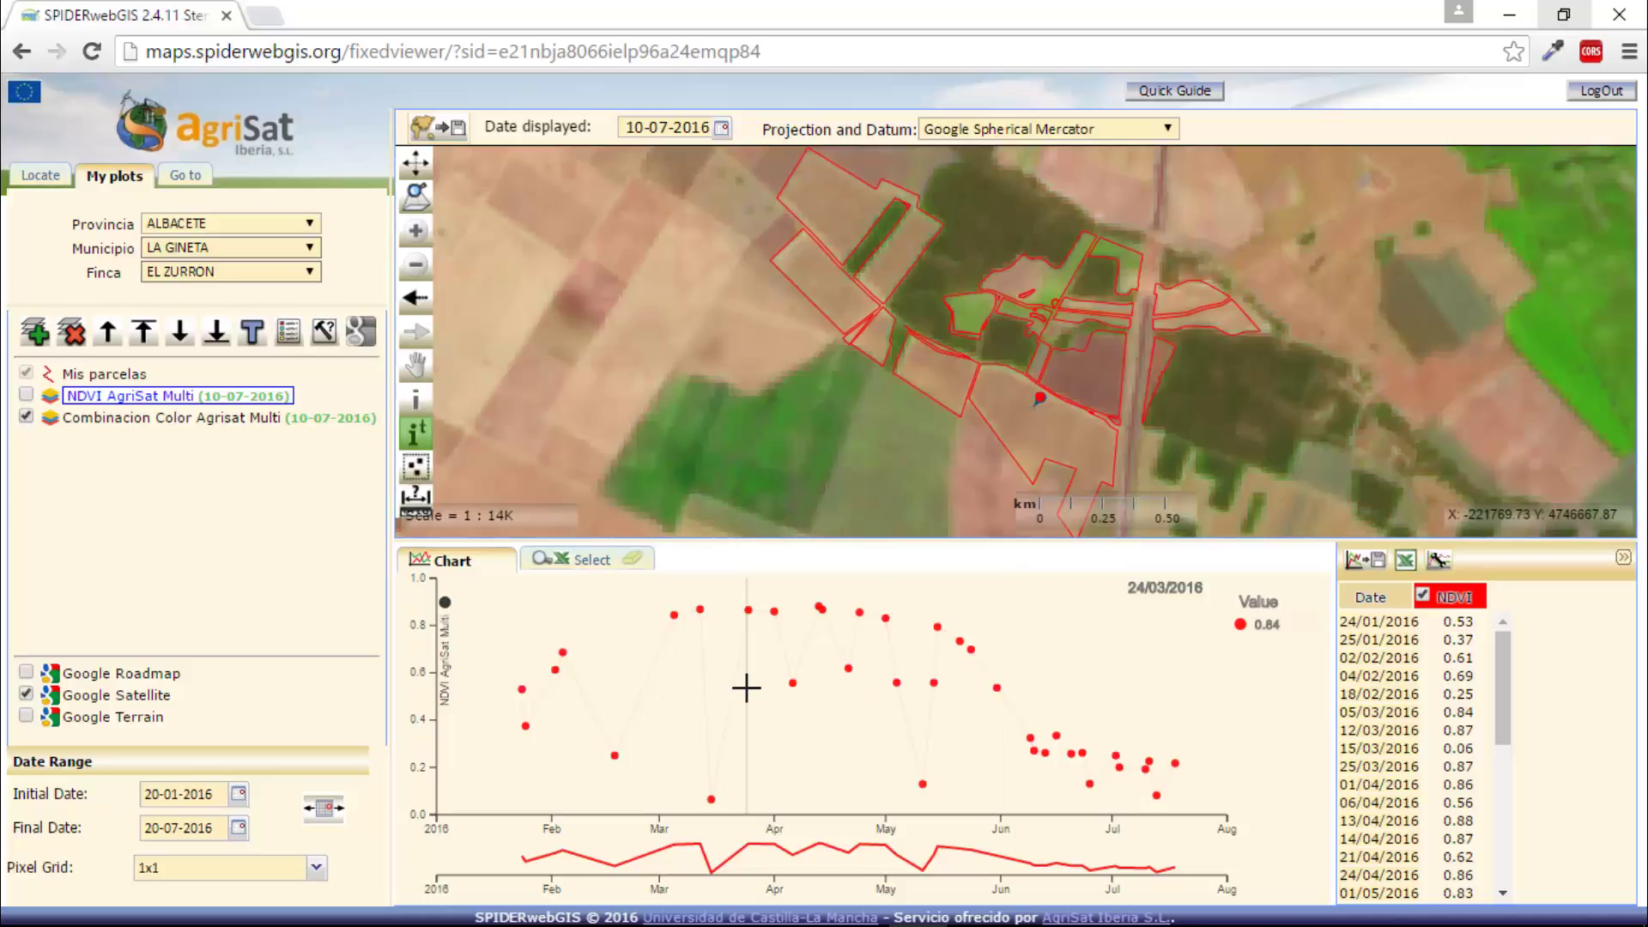
Step: Re-query the plot's NDVI and view imagery for 01-04, 01-05, 24-05 and 16-06-2016
{"action": "left_click", "coordinate": [419, 442]}
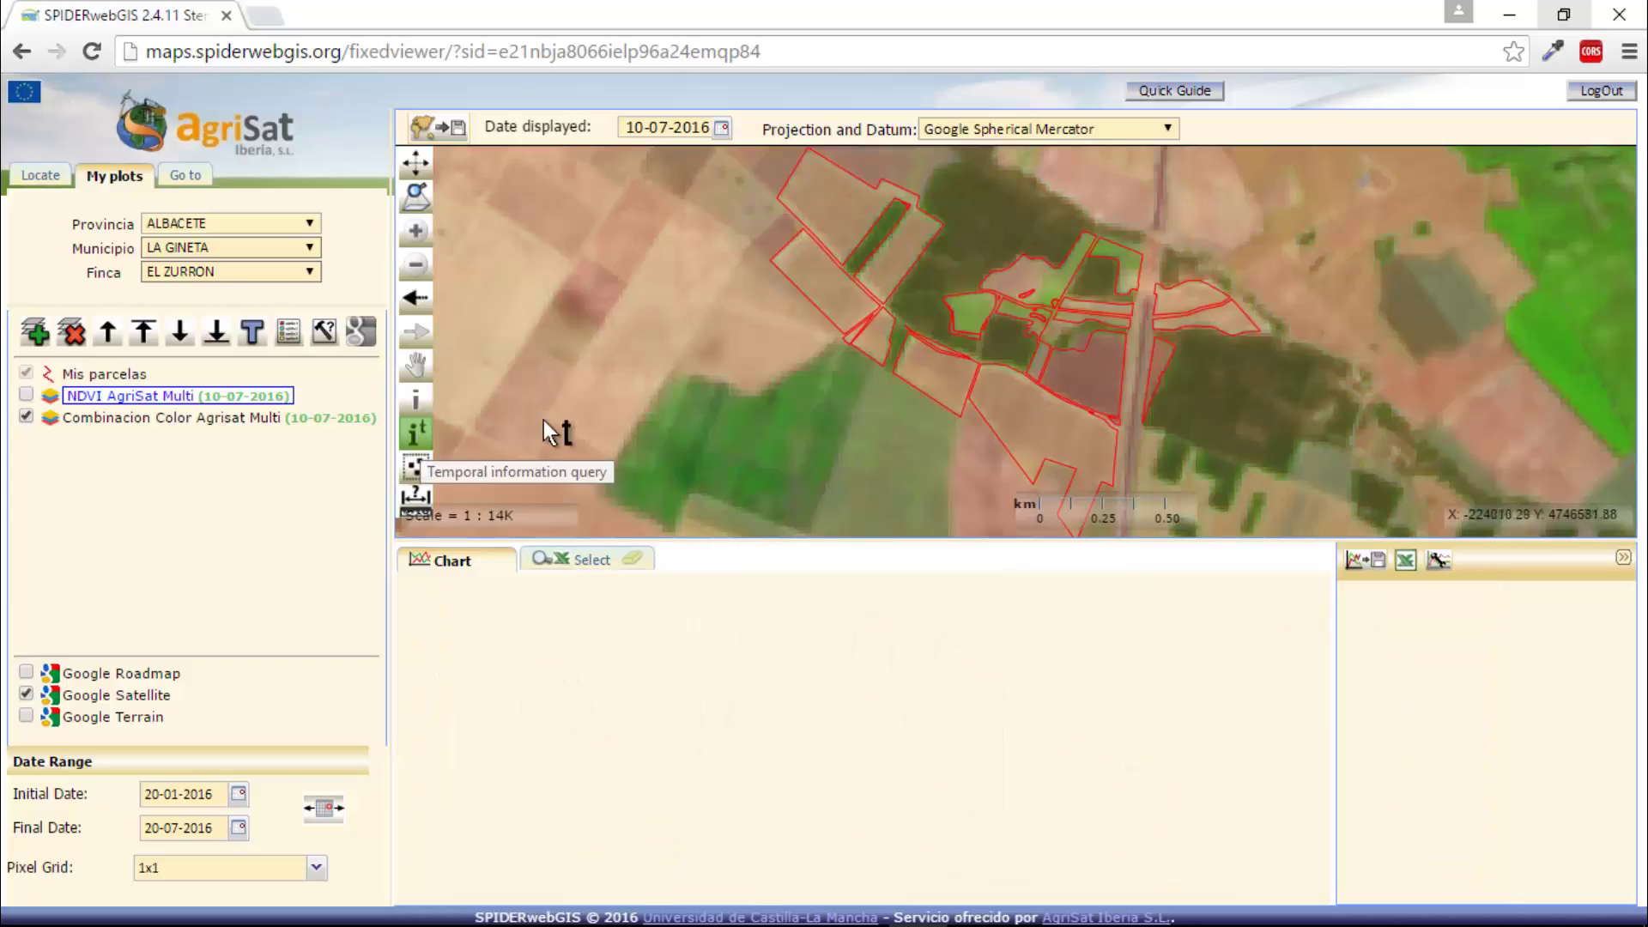
{"action": "left_click", "coordinate": [1032, 409]}
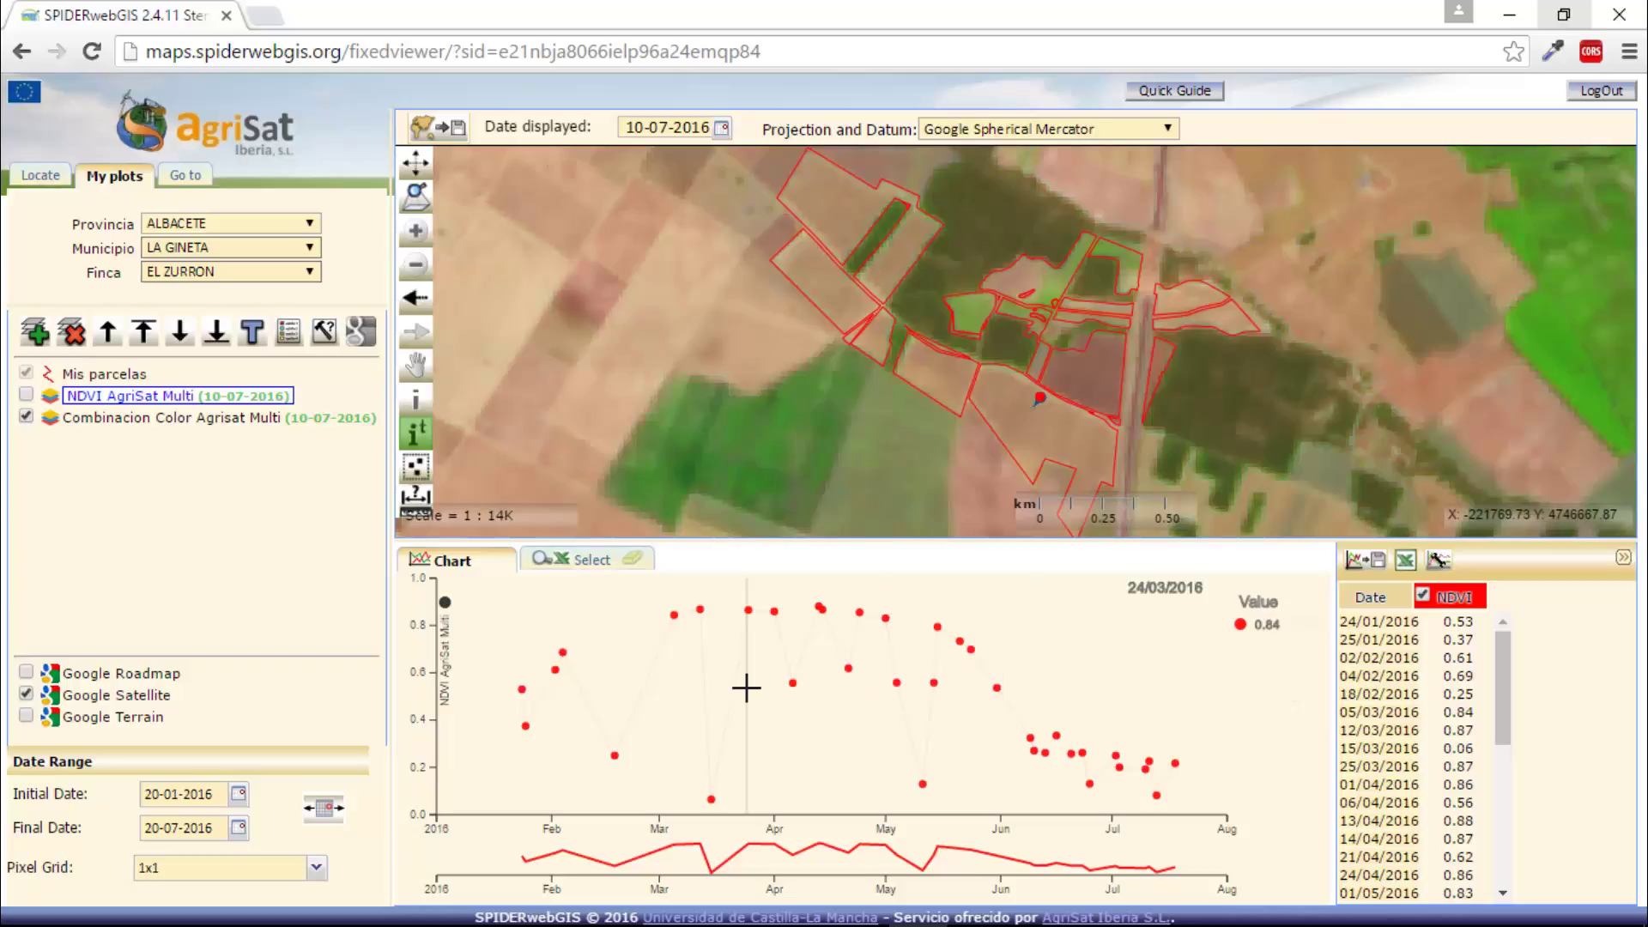
{"action": "left_click", "coordinate": [775, 612]}
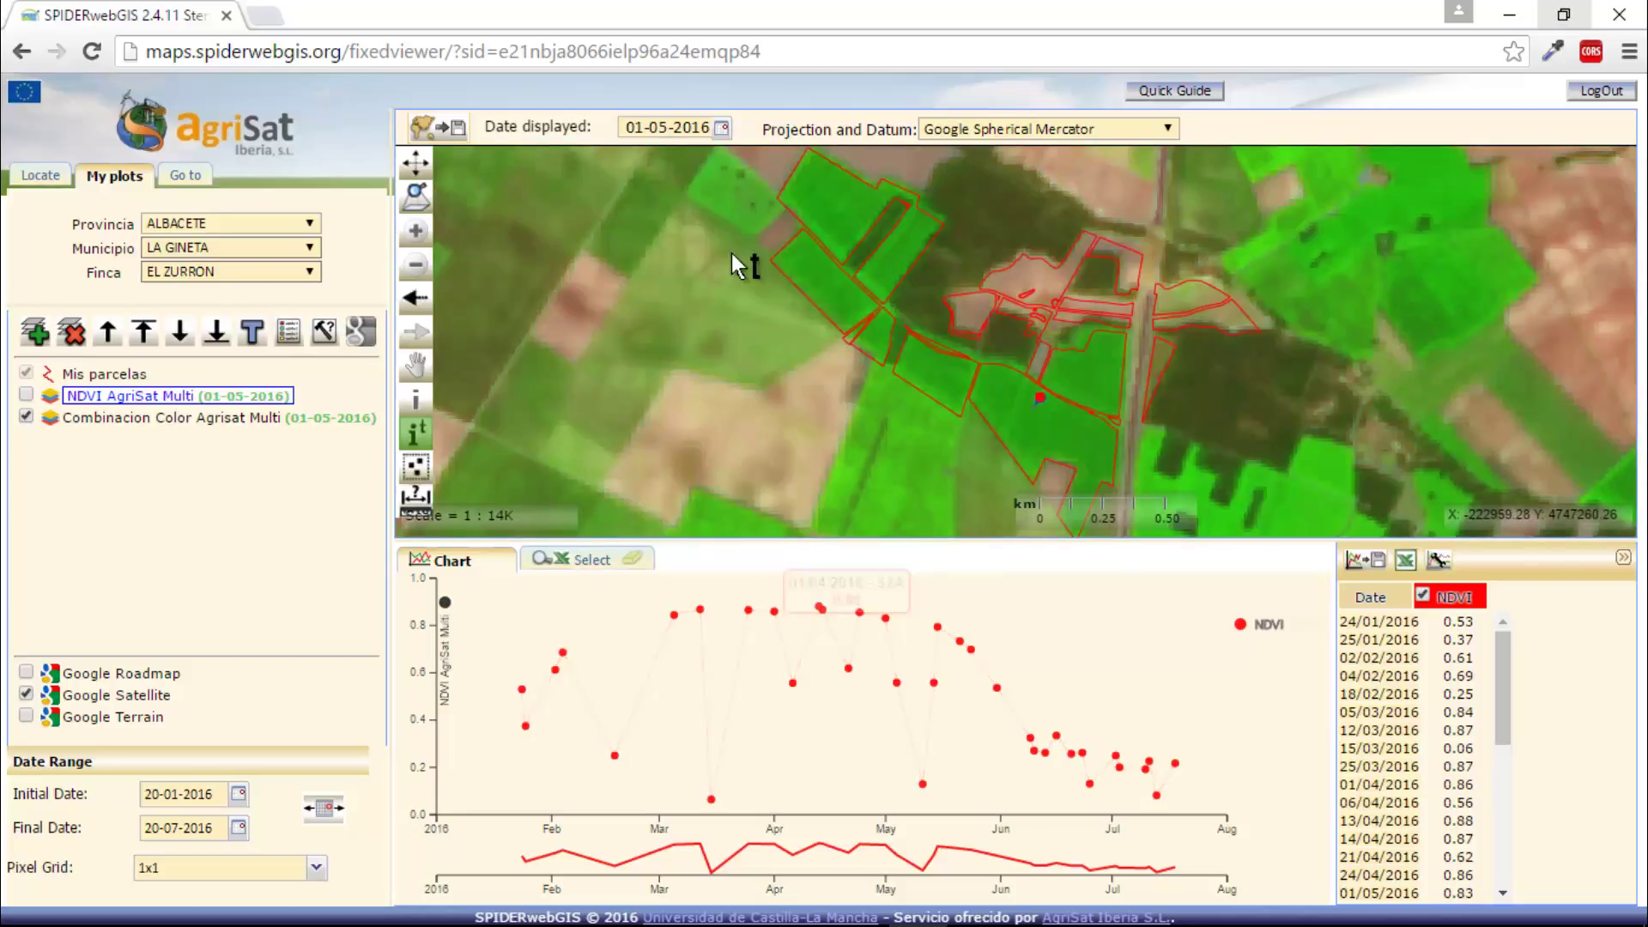
{"action": "left_click", "coordinate": [777, 613]}
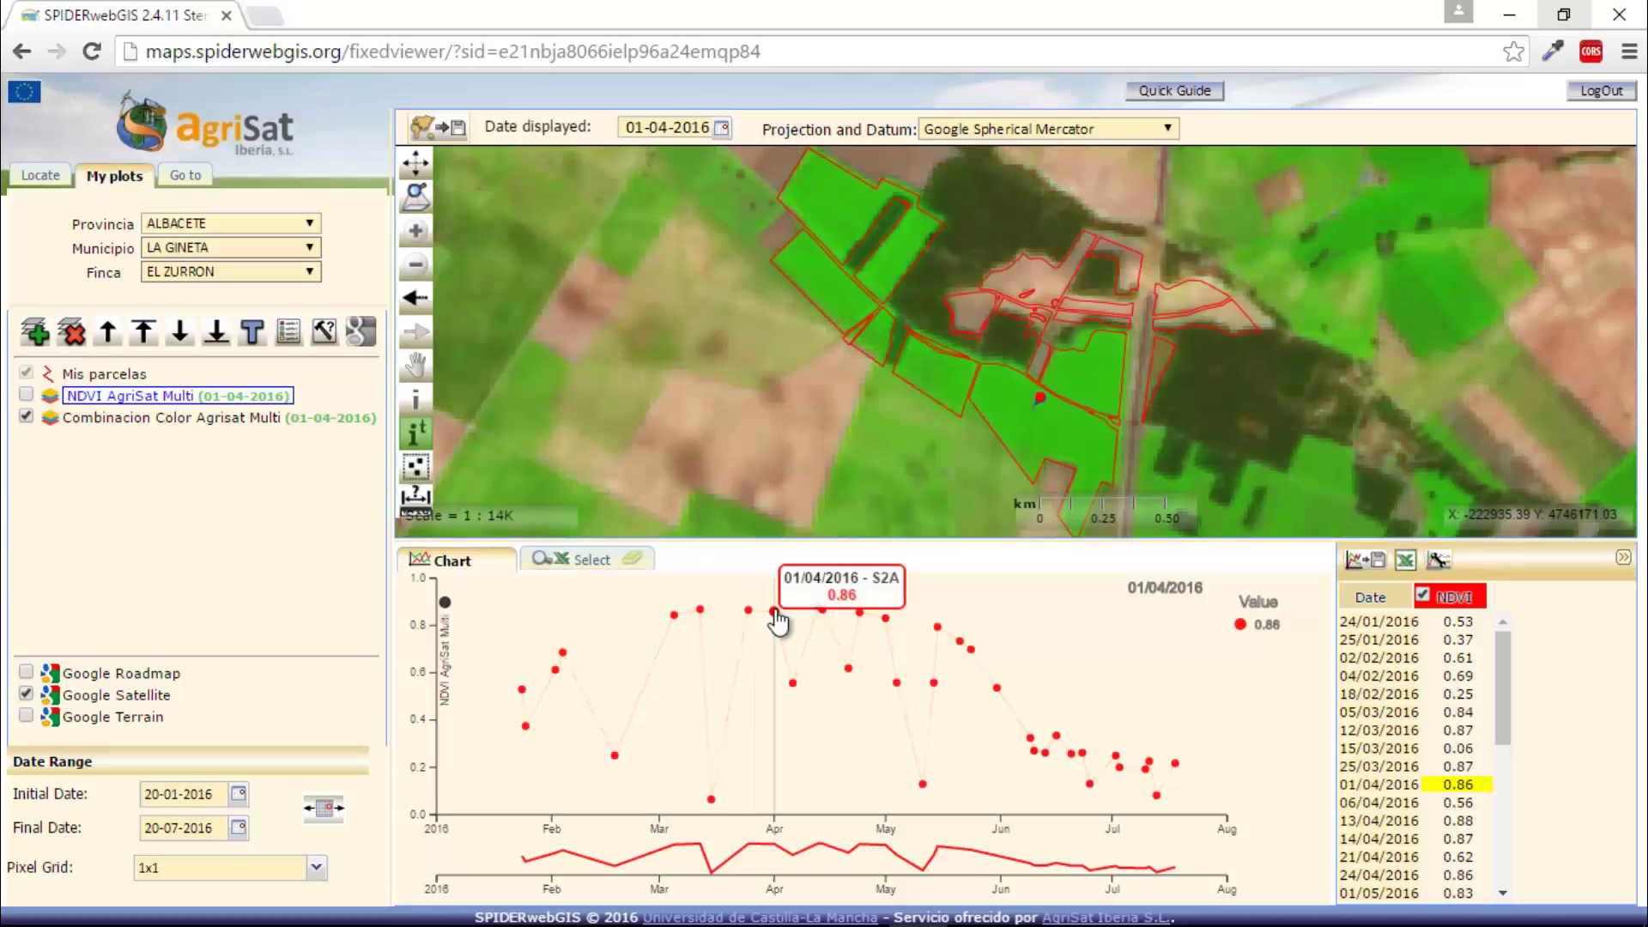
{"action": "left_click", "coordinate": [888, 624]}
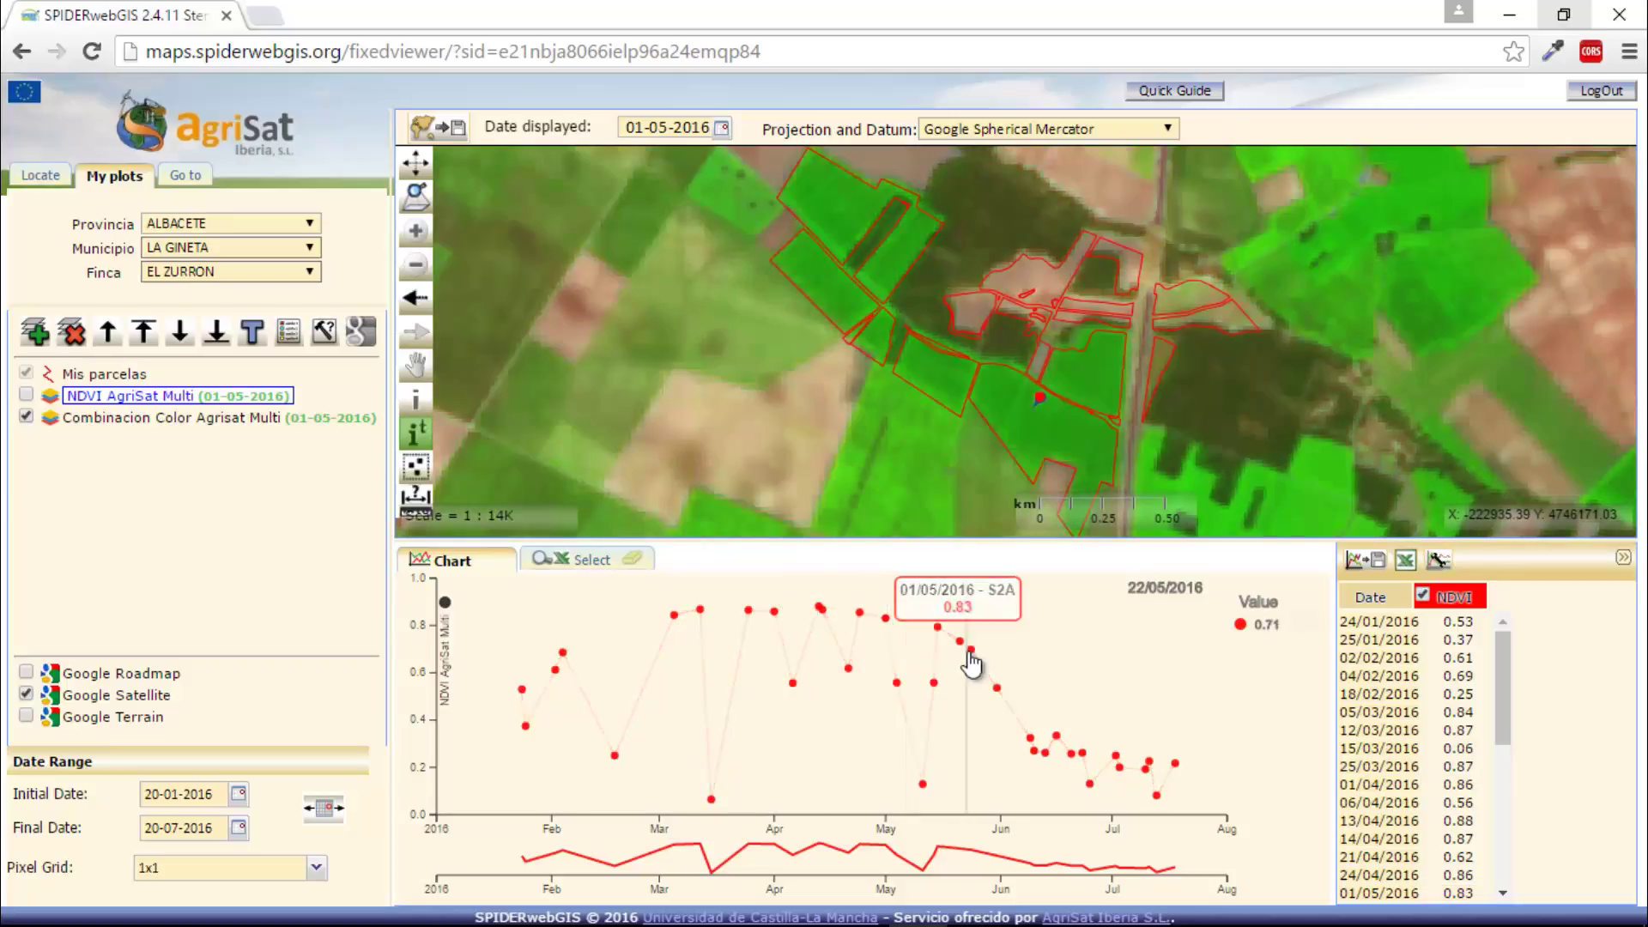
{"action": "left_click", "coordinate": [970, 656]}
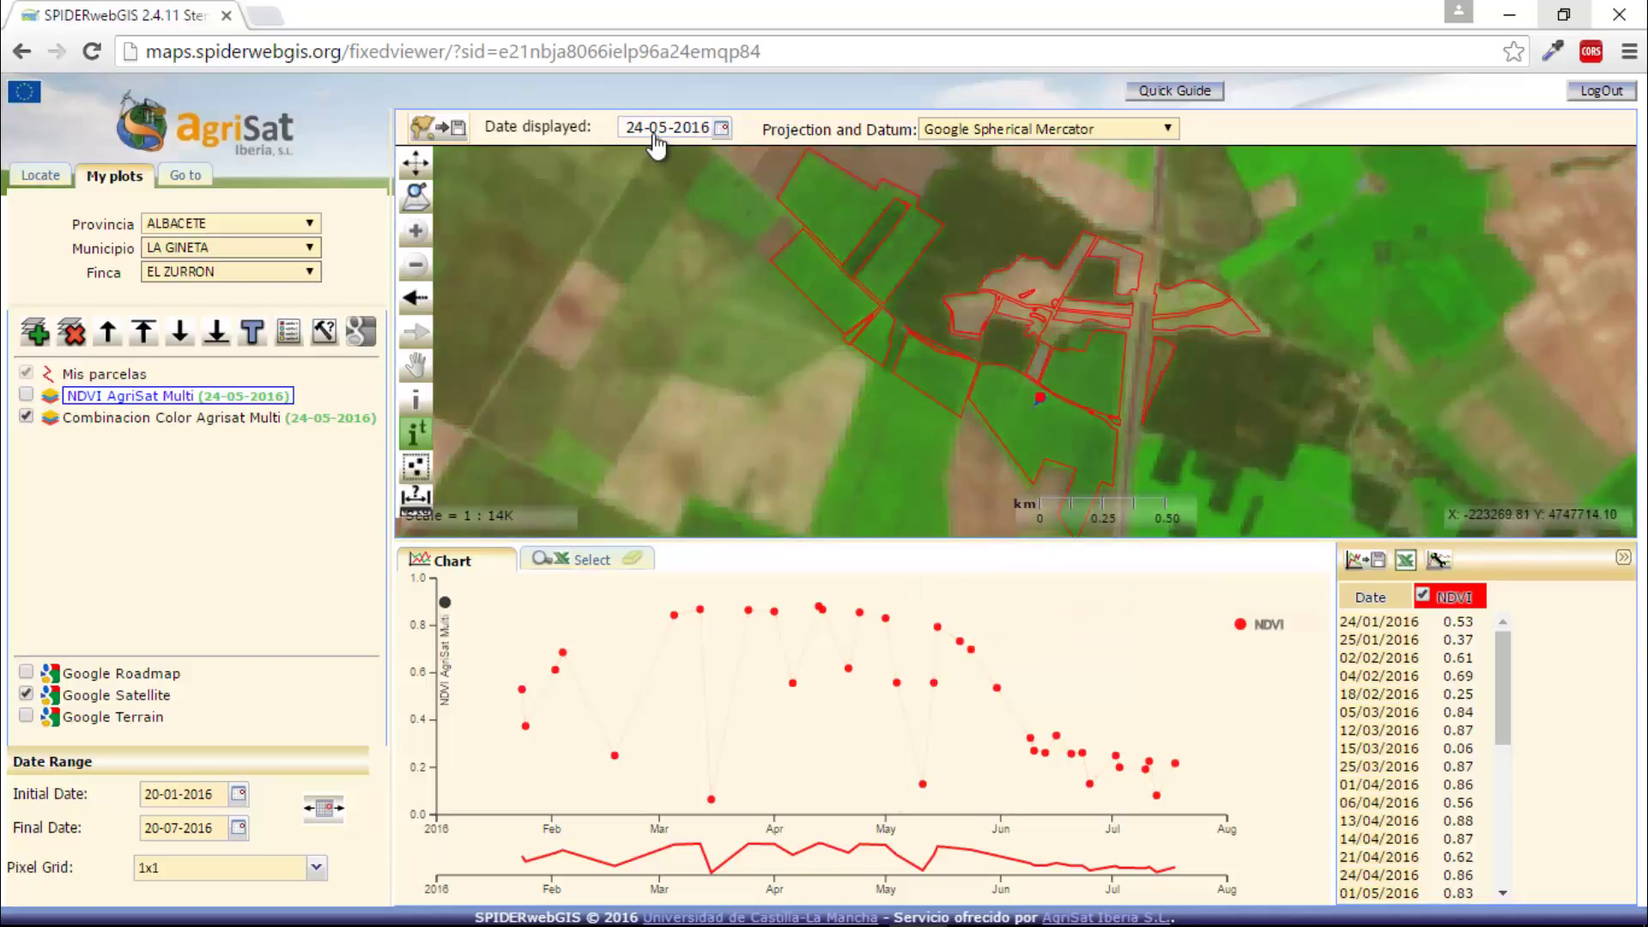
{"action": "left_click", "coordinate": [1056, 737]}
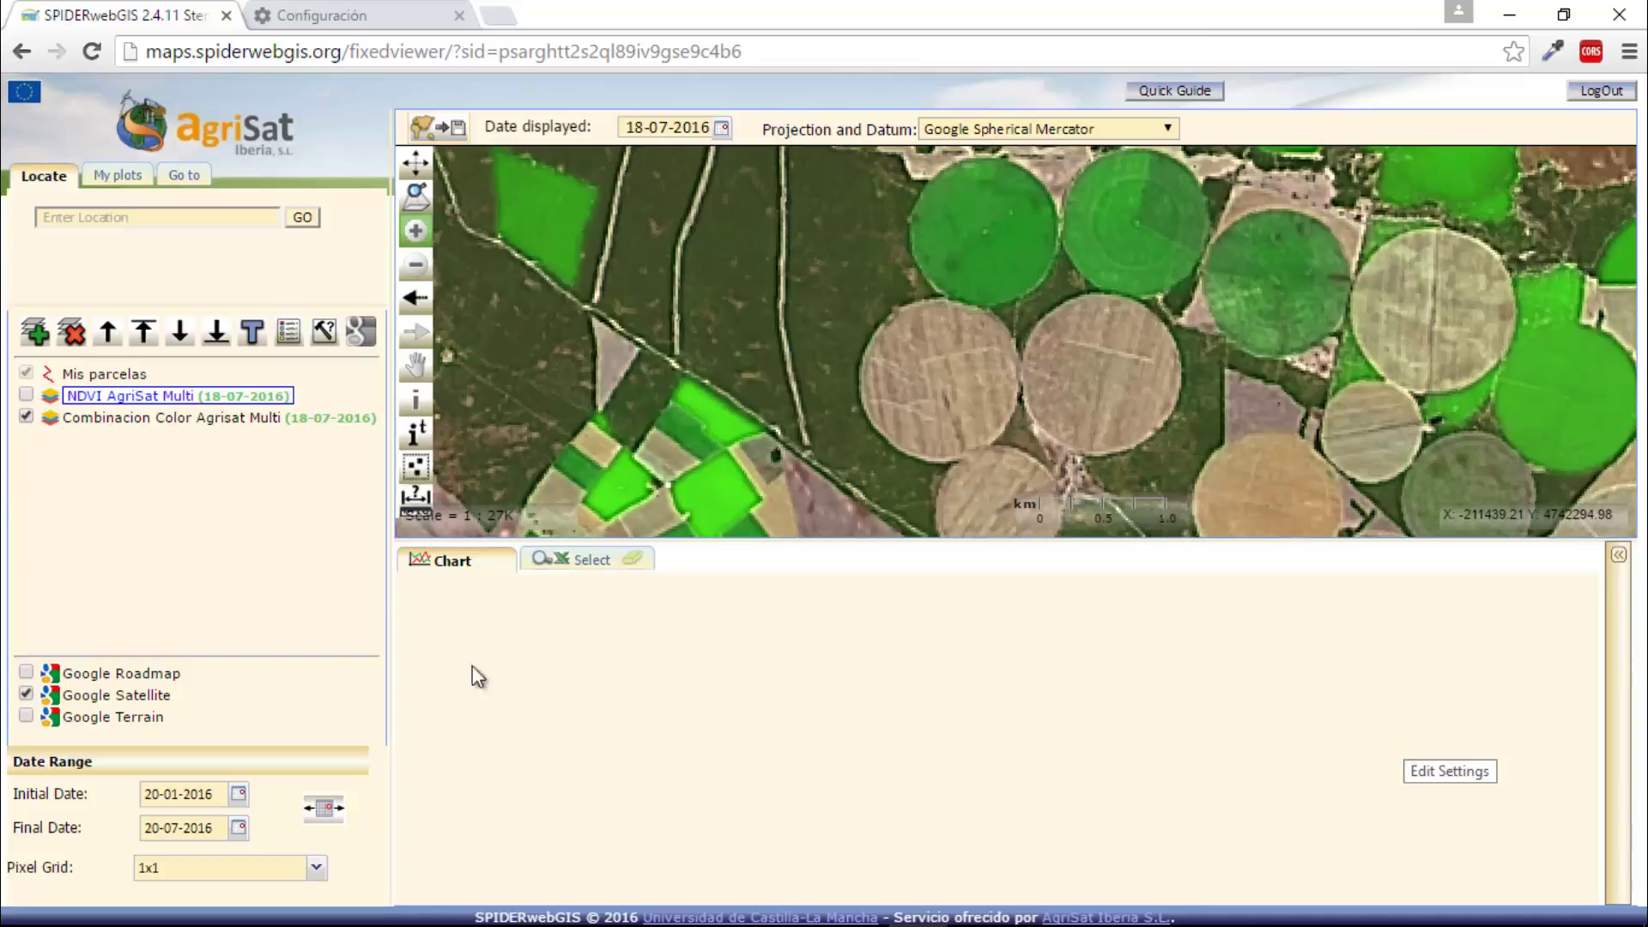
Step: Enable the Google base layers and set the map projection to WGS 84 / UTM zone 30N
{"action": "left_click", "coordinate": [369, 351]}
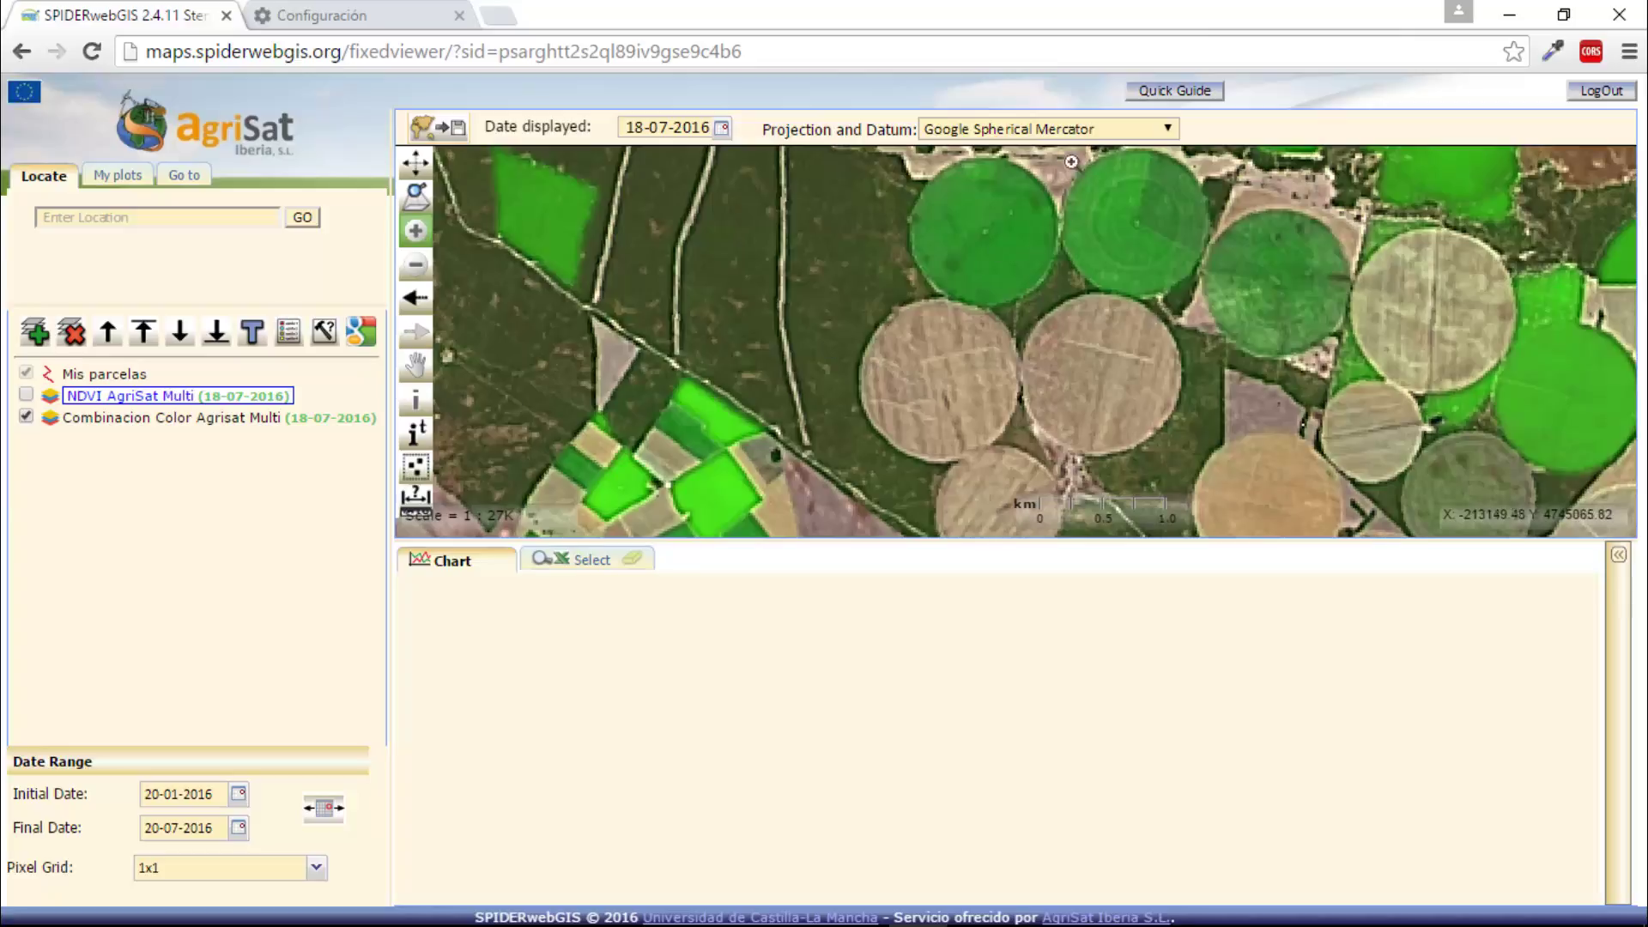
{"action": "left_click", "coordinate": [1173, 134]}
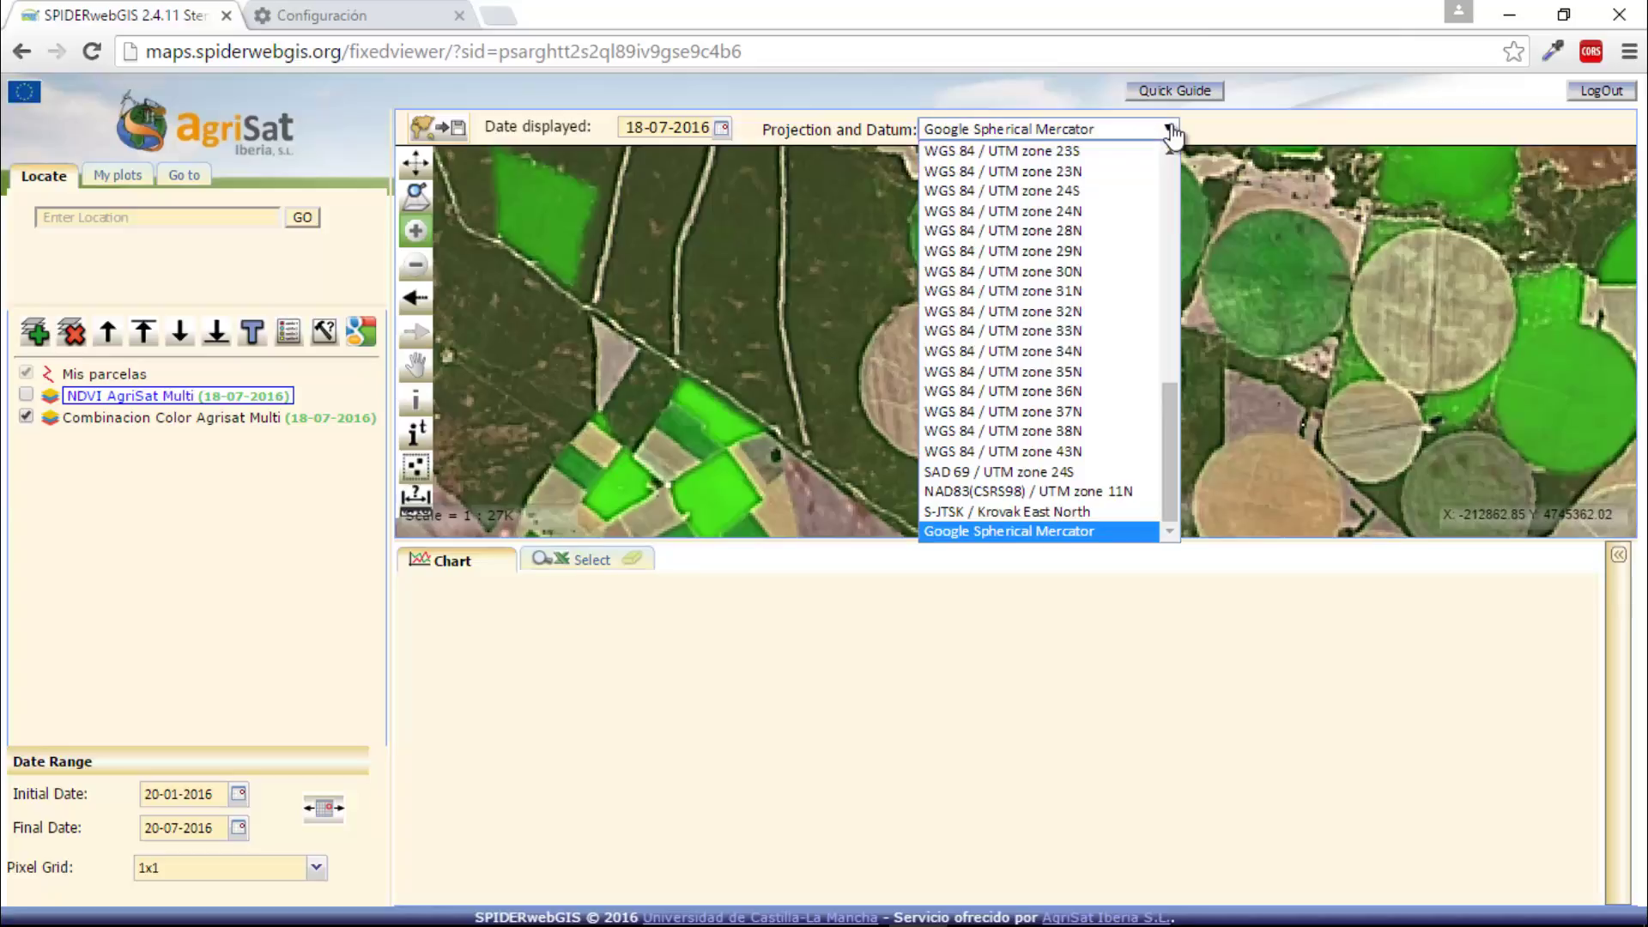
{"action": "left_click", "coordinate": [1072, 273]}
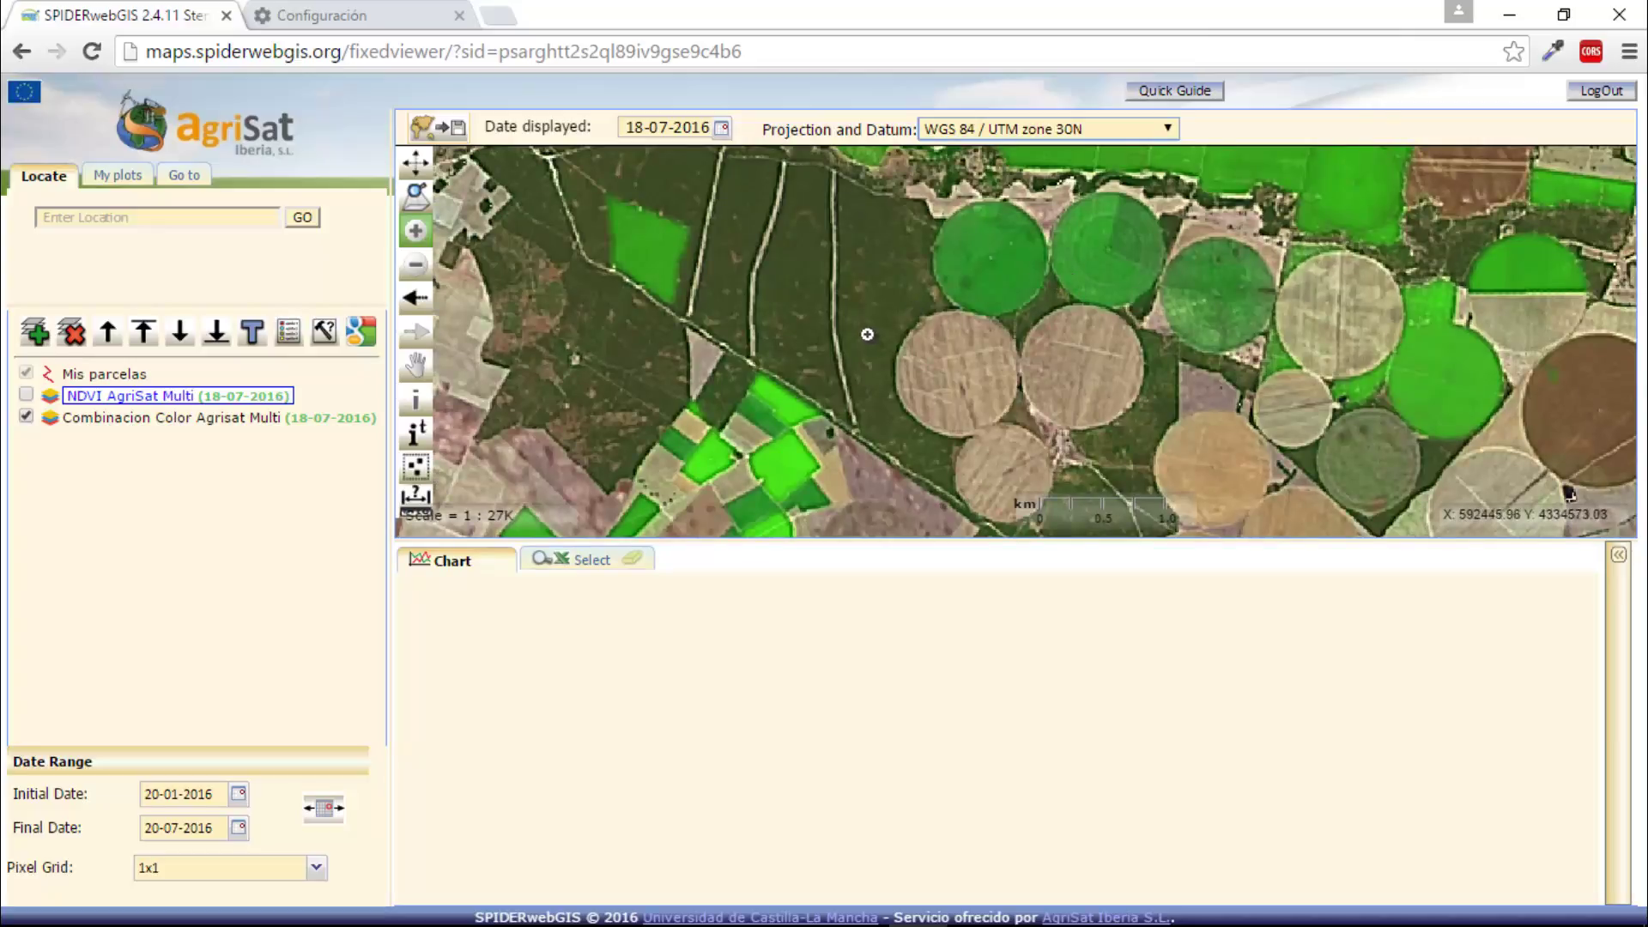
Step: Add the PARCELA and SUBPARCE WMS layers from the Cartografía Catastral server and close the Layers dialog
{"action": "left_click", "coordinate": [35, 335]}
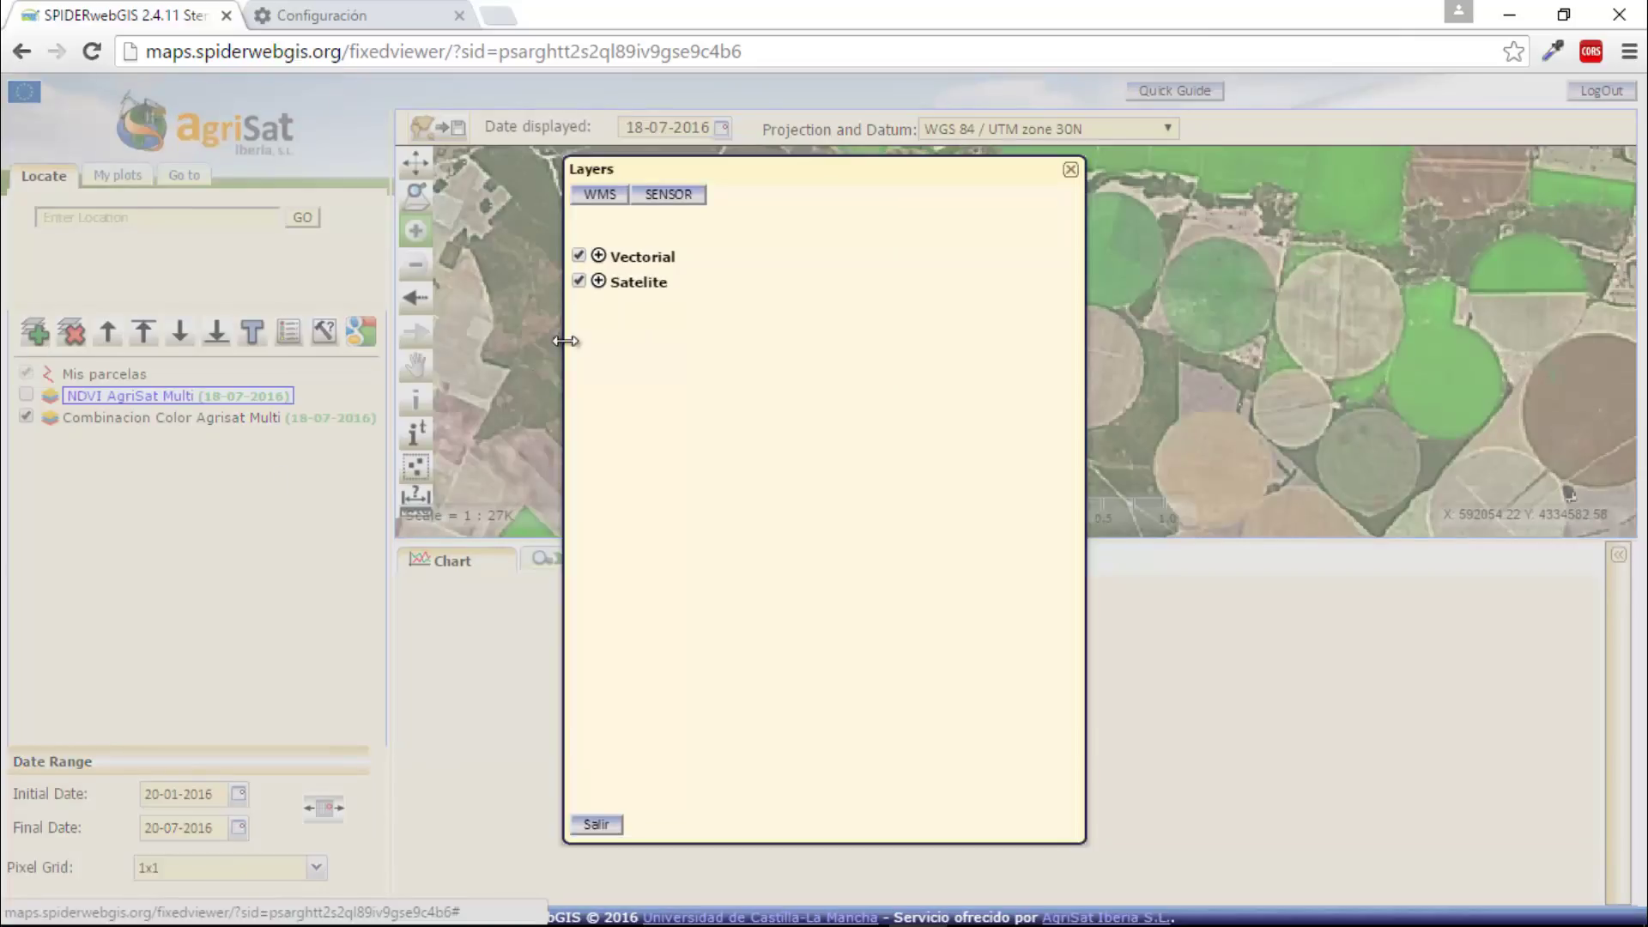
{"action": "left_click", "coordinate": [601, 195]}
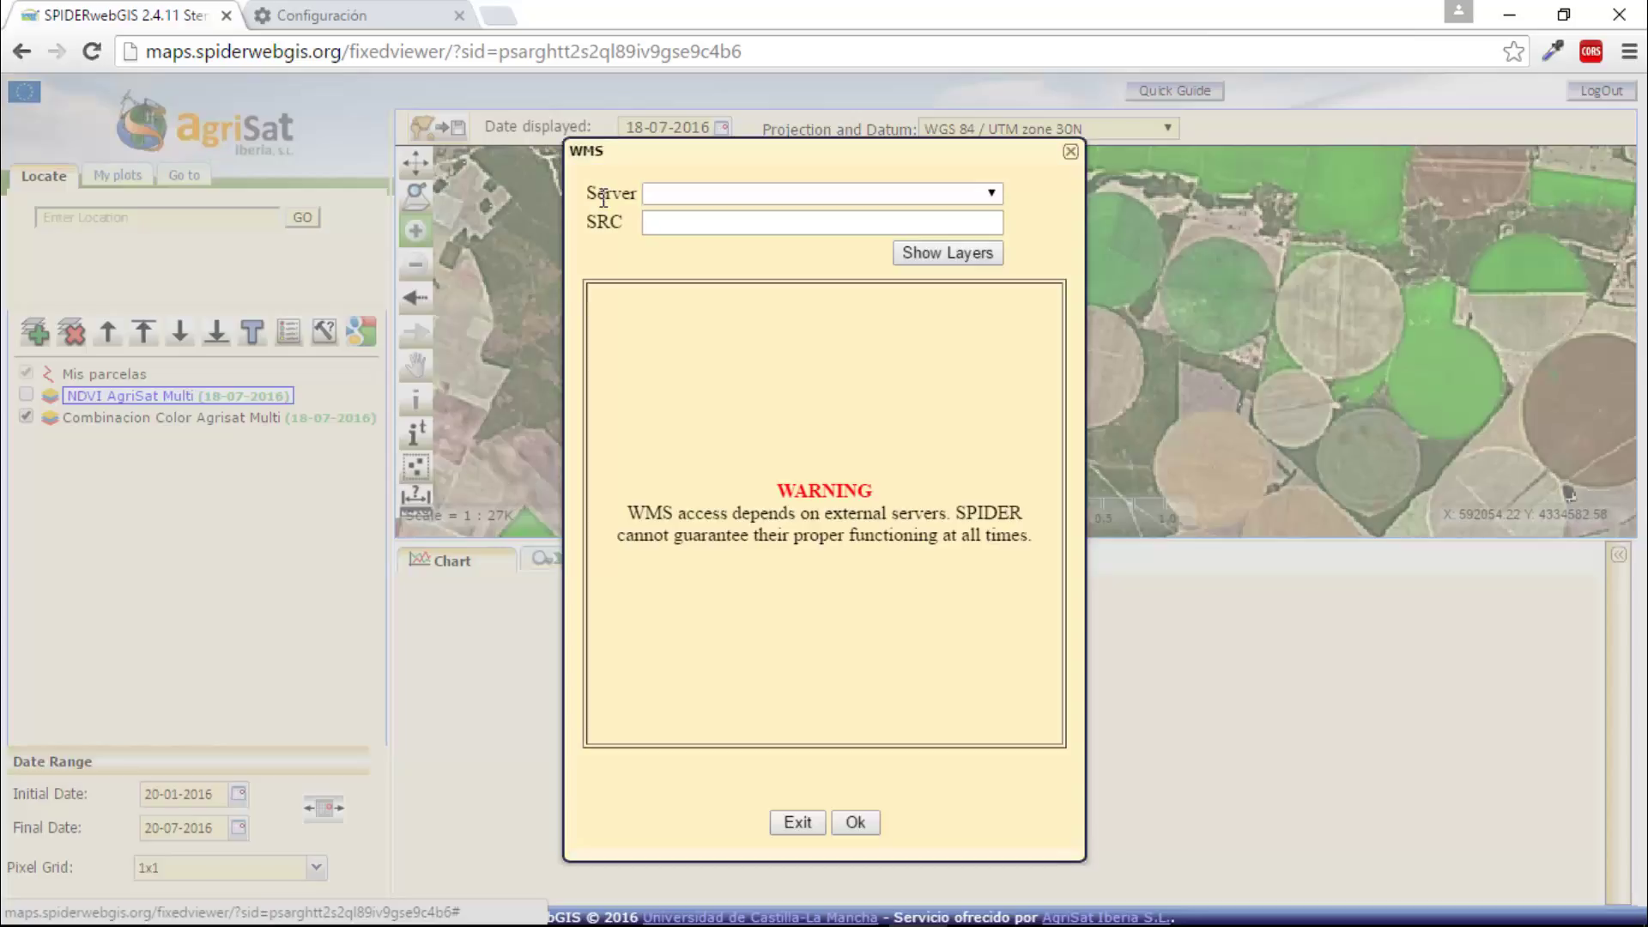
{"action": "left_click", "coordinate": [994, 193]}
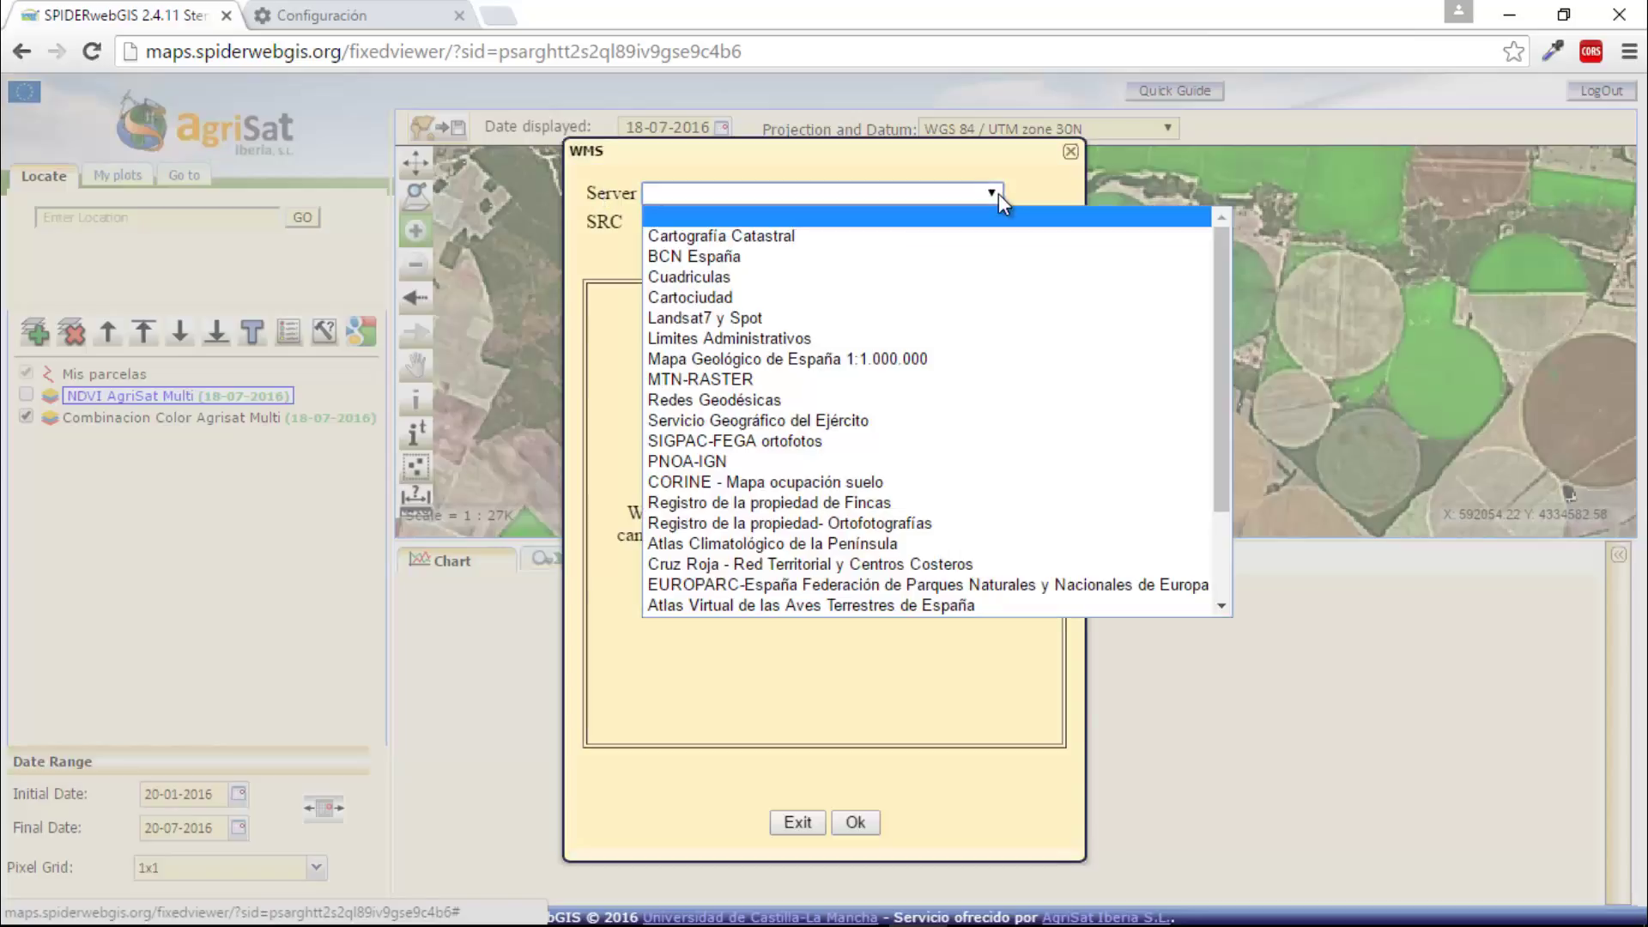
{"action": "left_click", "coordinate": [794, 235]}
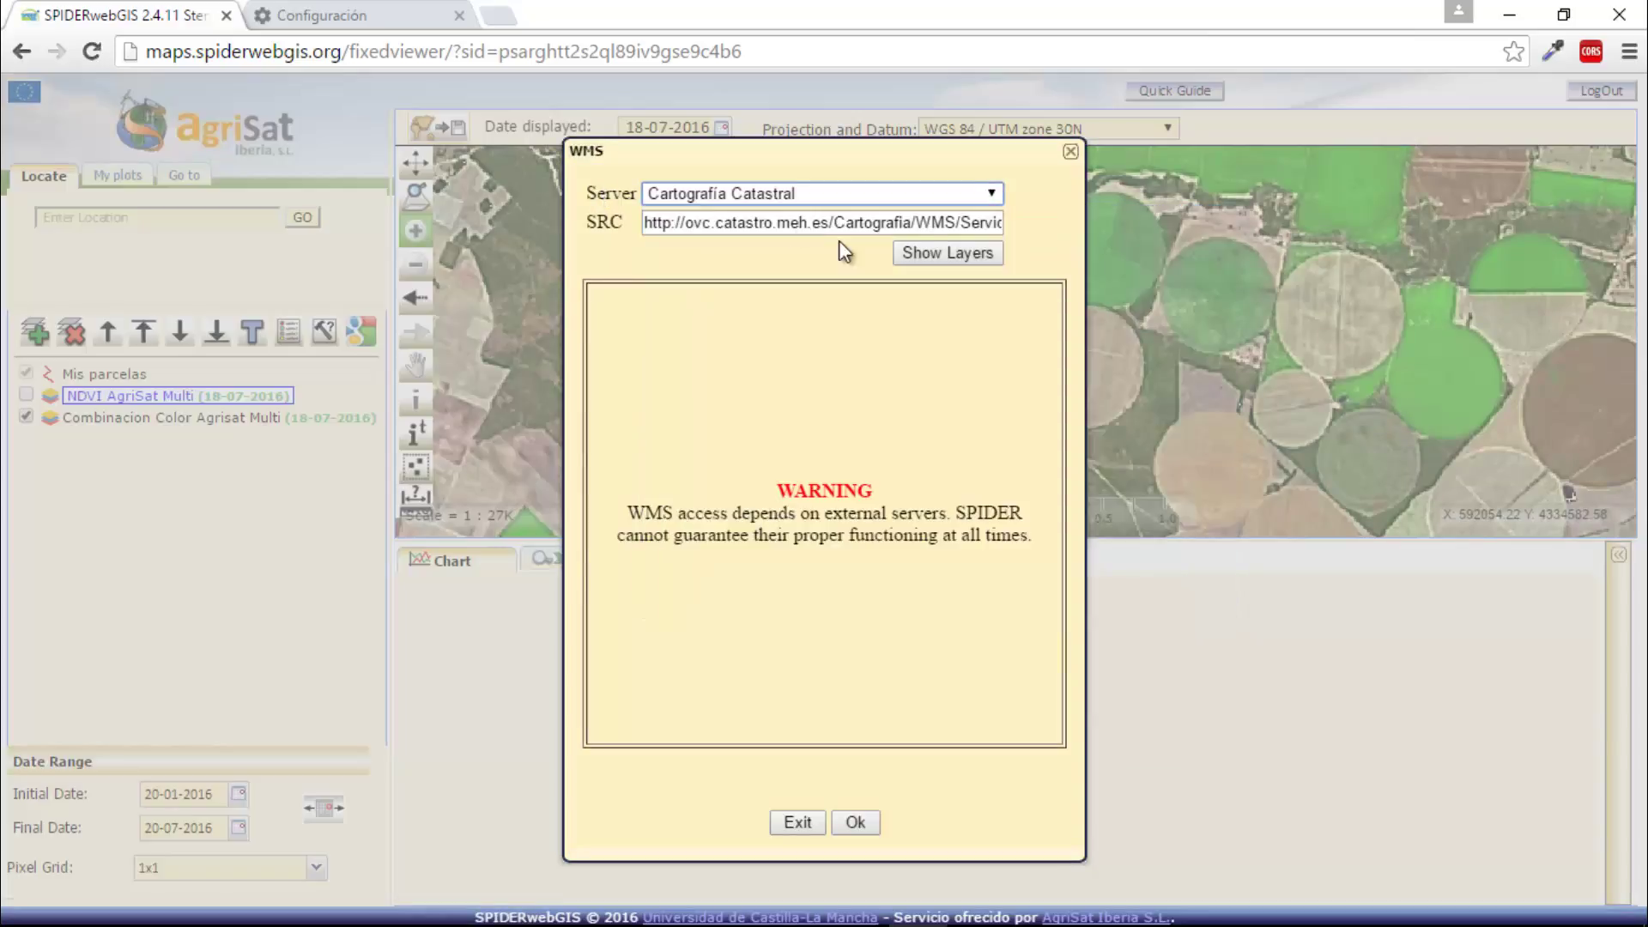
{"action": "left_click", "coordinate": [950, 252]}
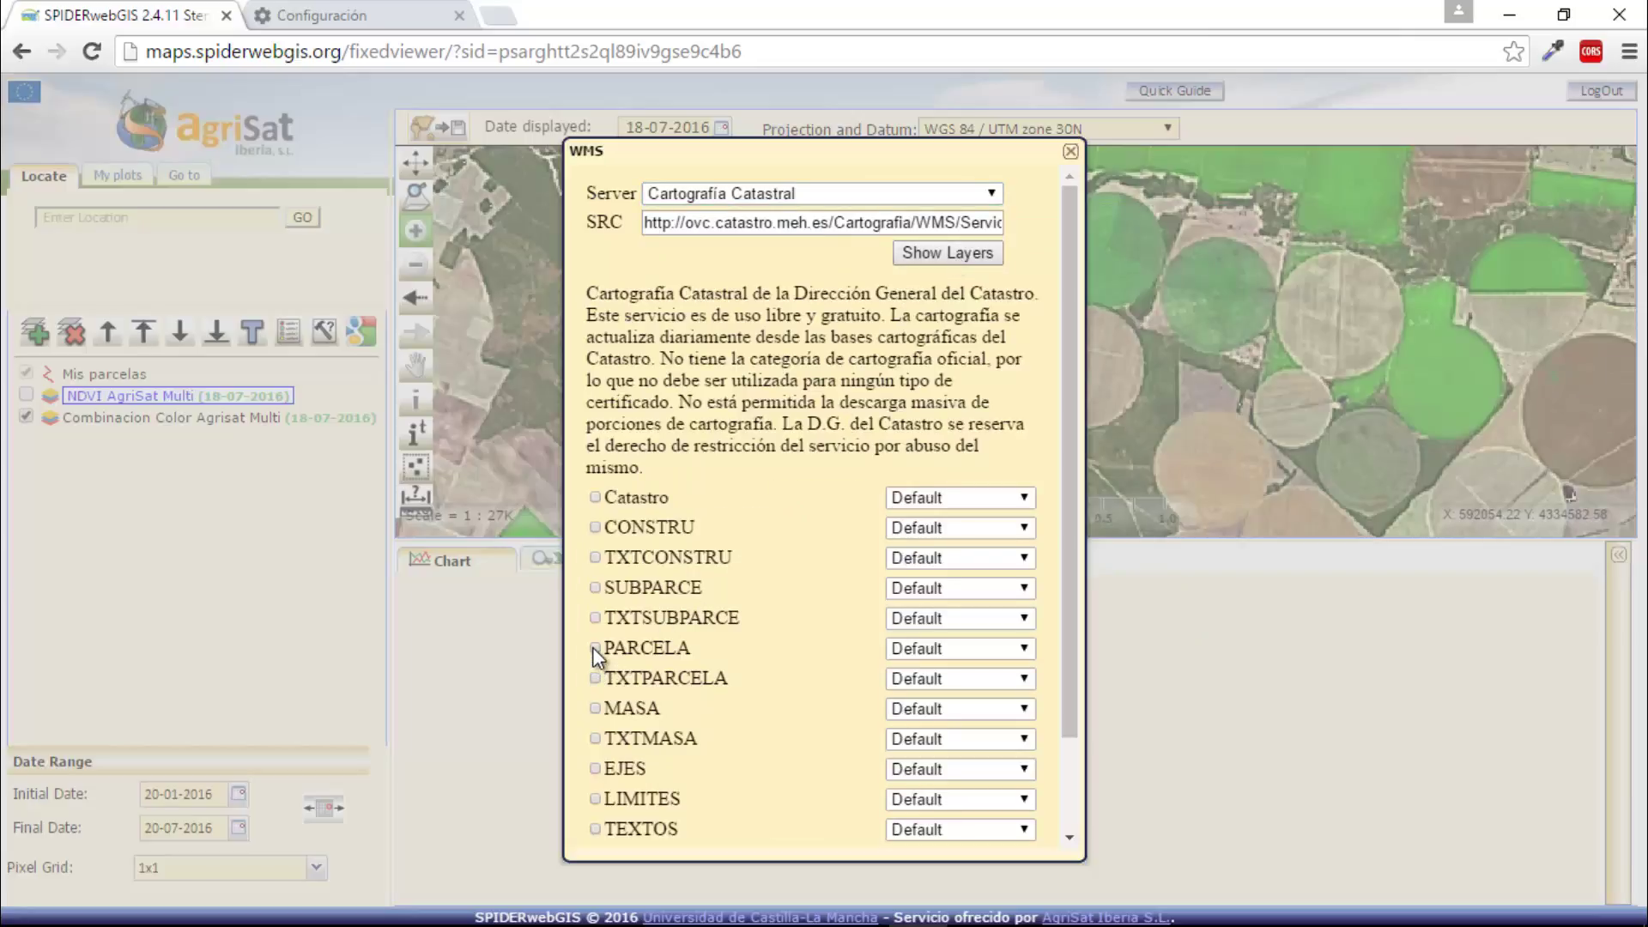
{"action": "left_click", "coordinate": [596, 650]}
{"action": "left_click", "coordinate": [595, 588]}
{"action": "scroll", "coordinate": [1066, 615], "scroll_direction": "down", "scroll_amount": 2}
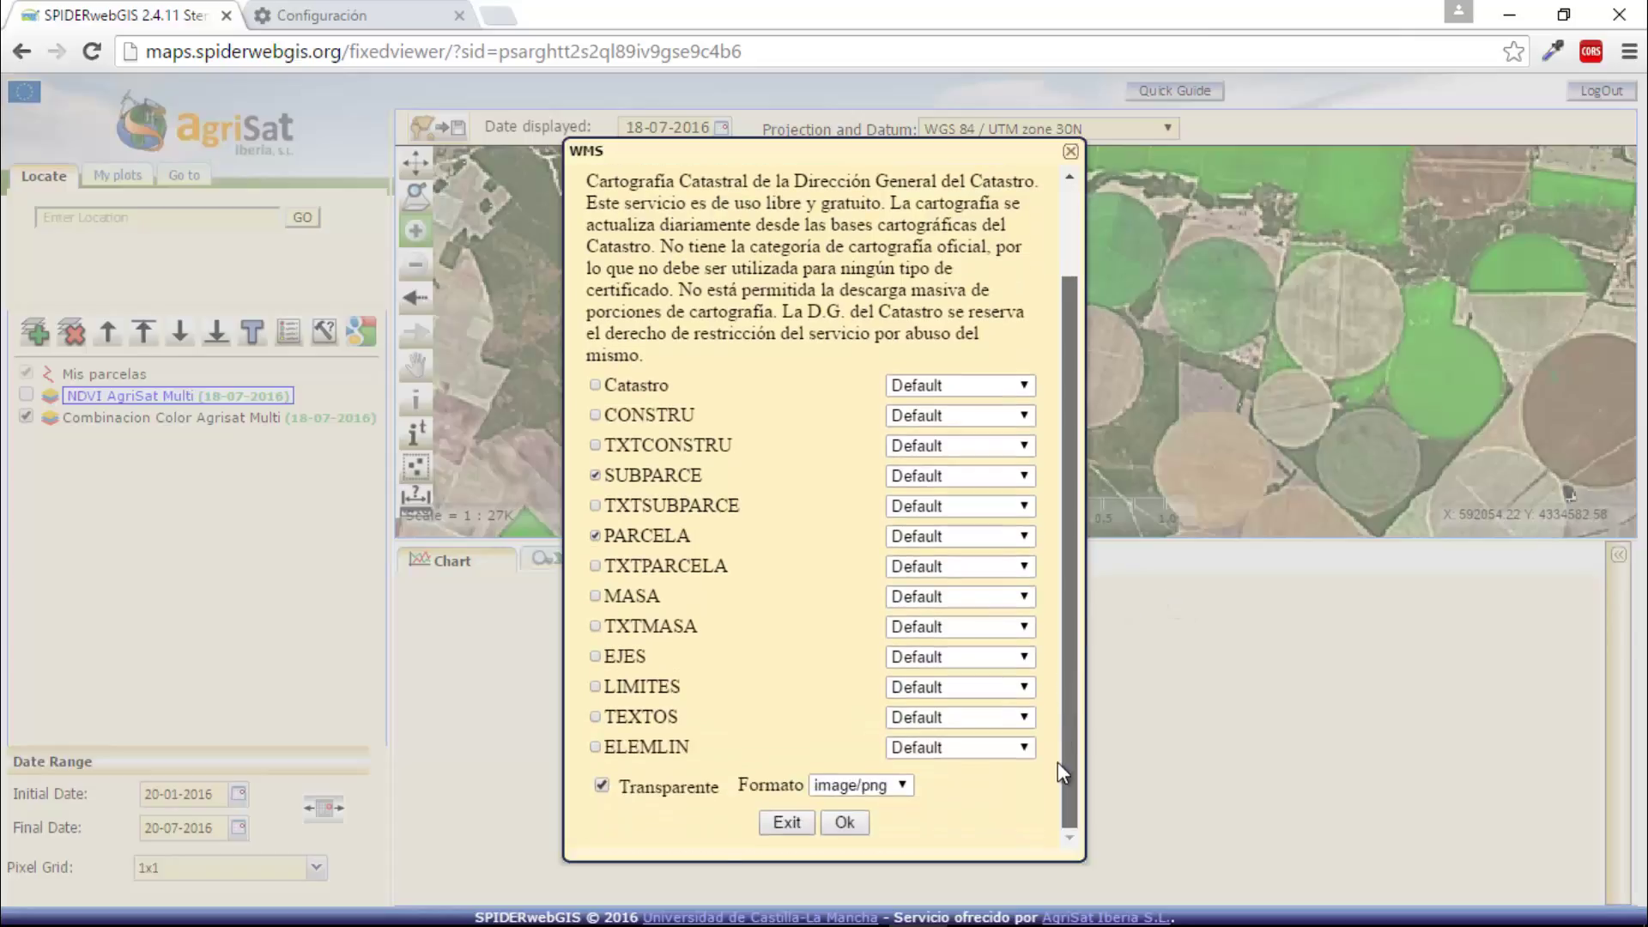
{"action": "left_click", "coordinate": [844, 822]}
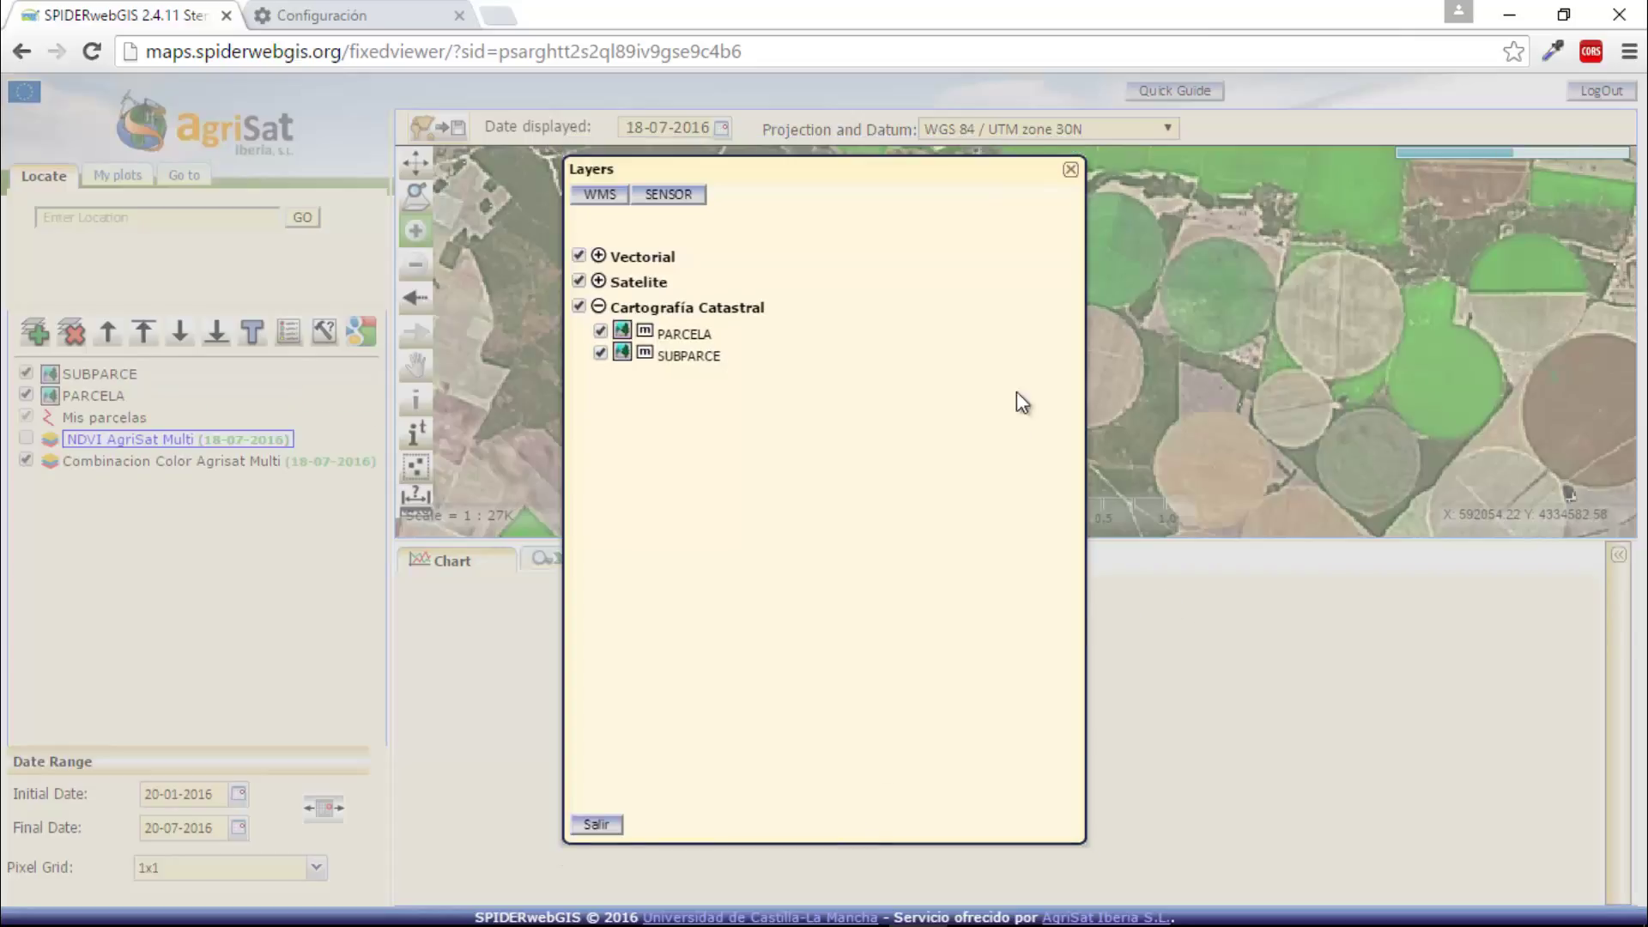
{"action": "left_click", "coordinate": [592, 824]}
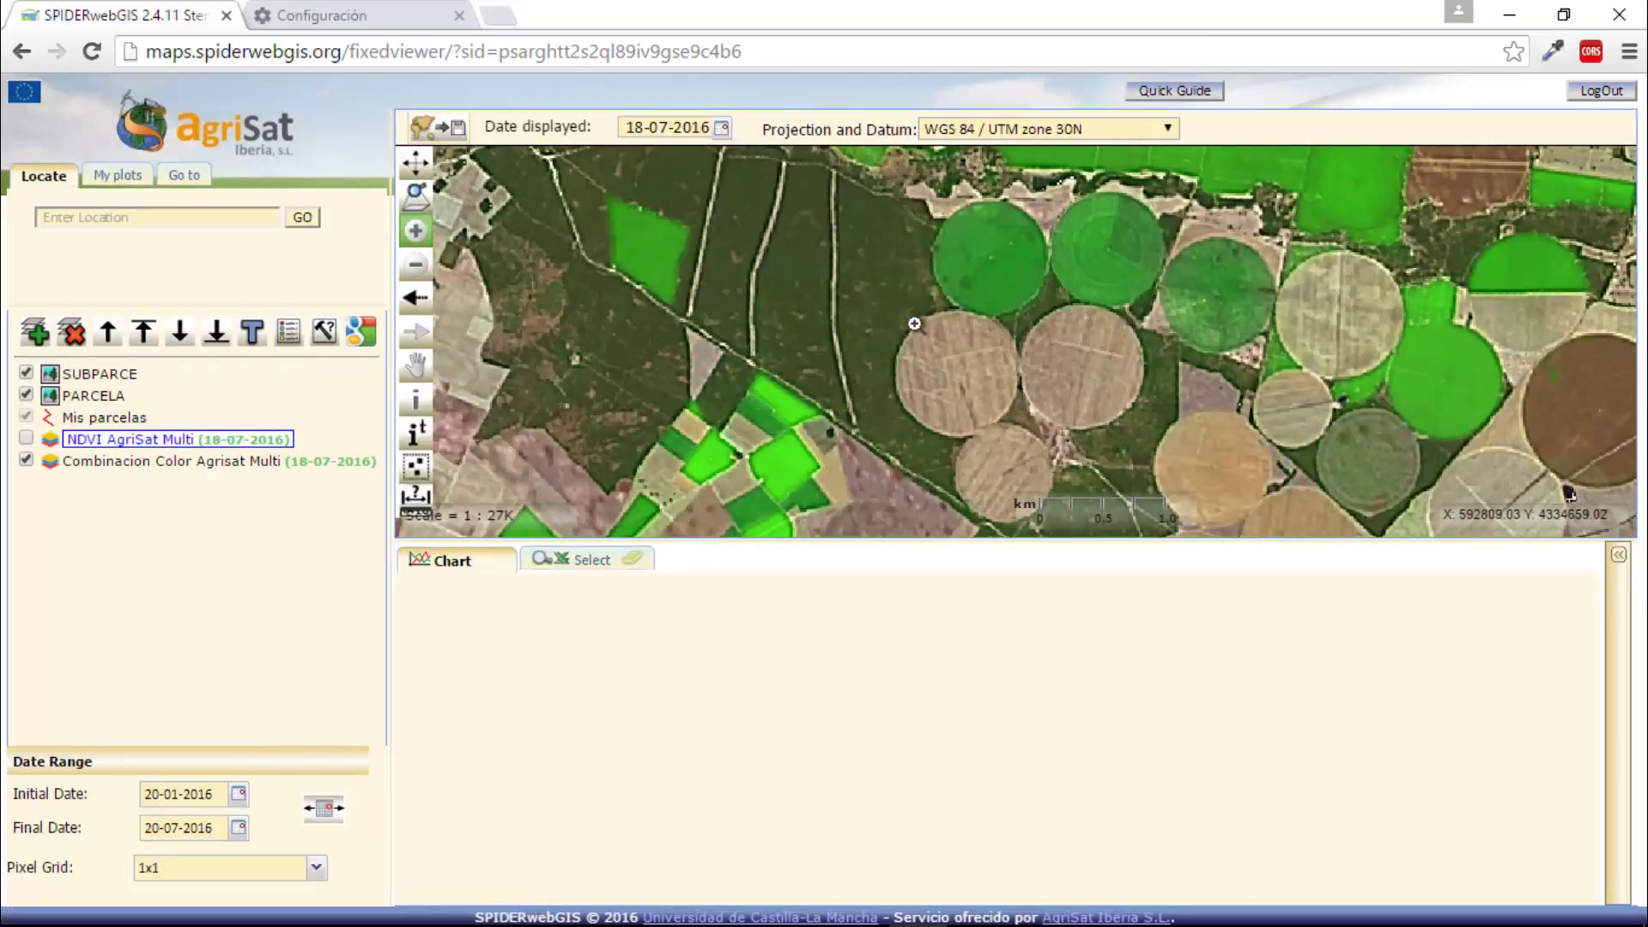
Step: Zoom in on a round field and open its PARCELA cadastral record, Polígono 2 Parcela 5
{"action": "left_click", "coordinate": [937, 352]}
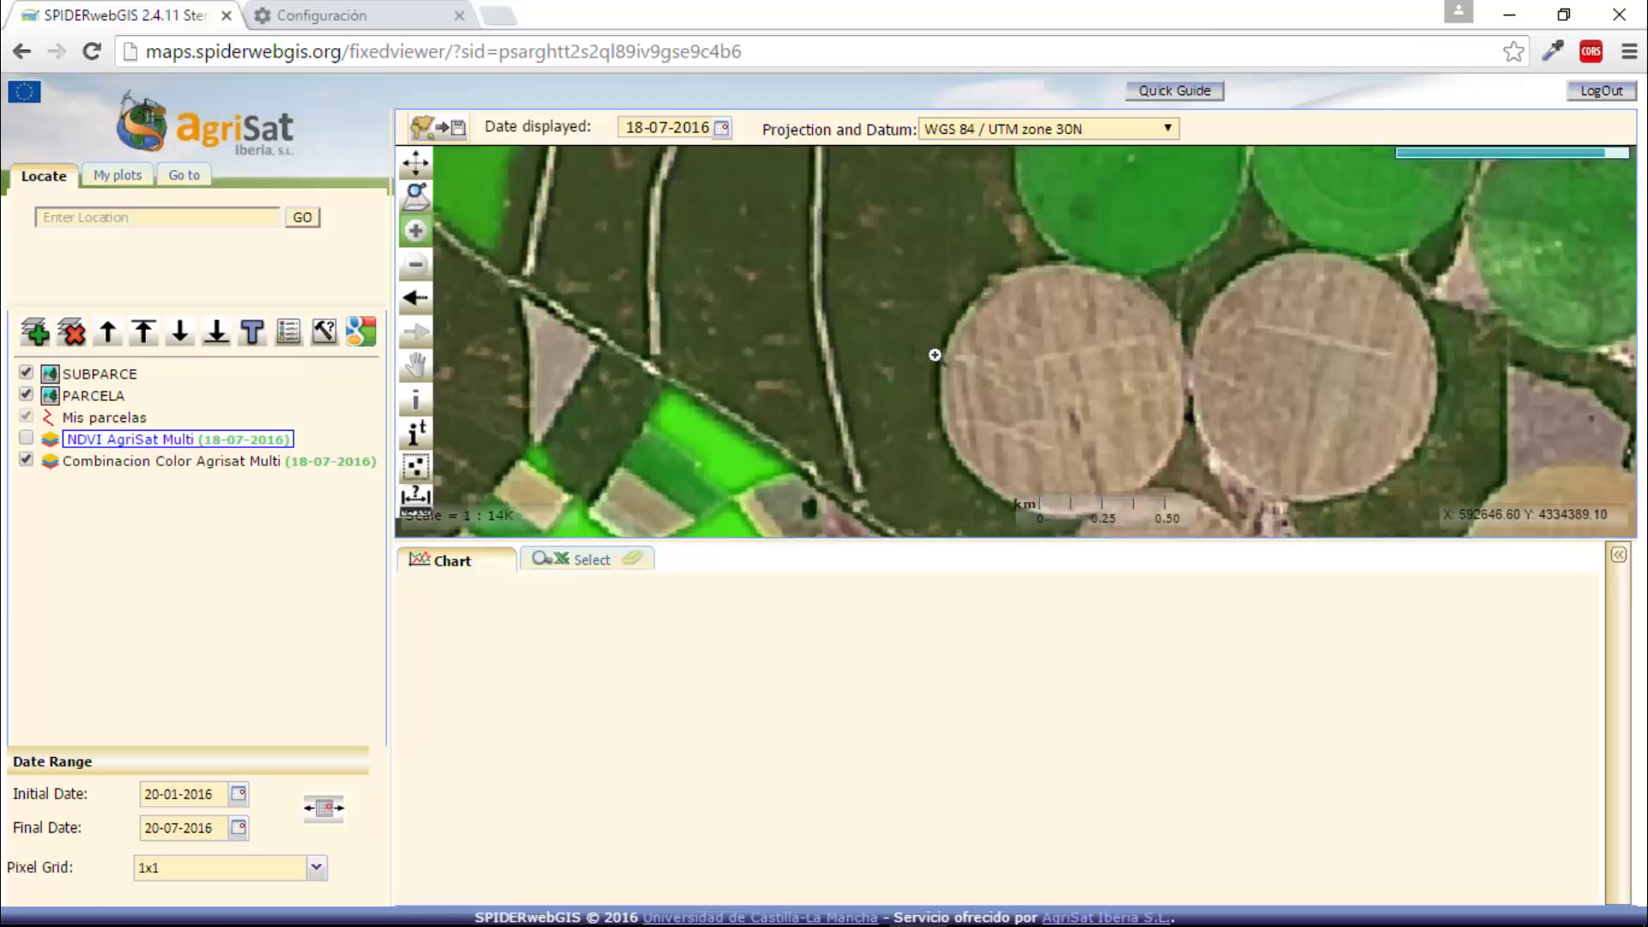
{"action": "left_click", "coordinate": [1081, 386]}
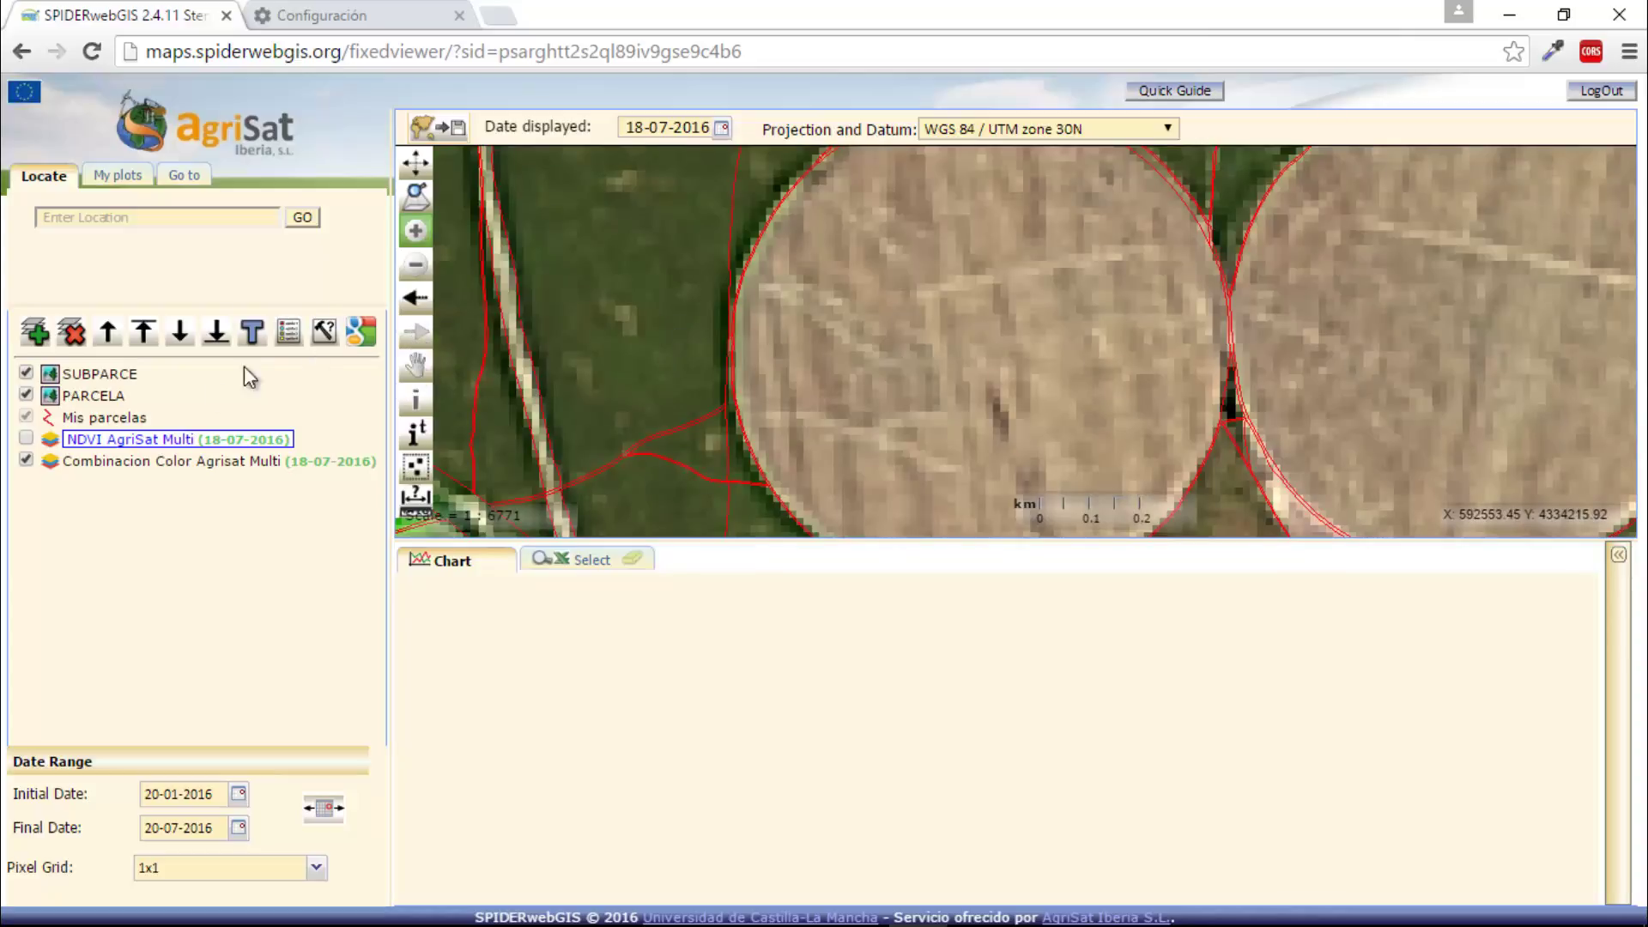
{"action": "left_click", "coordinate": [100, 396]}
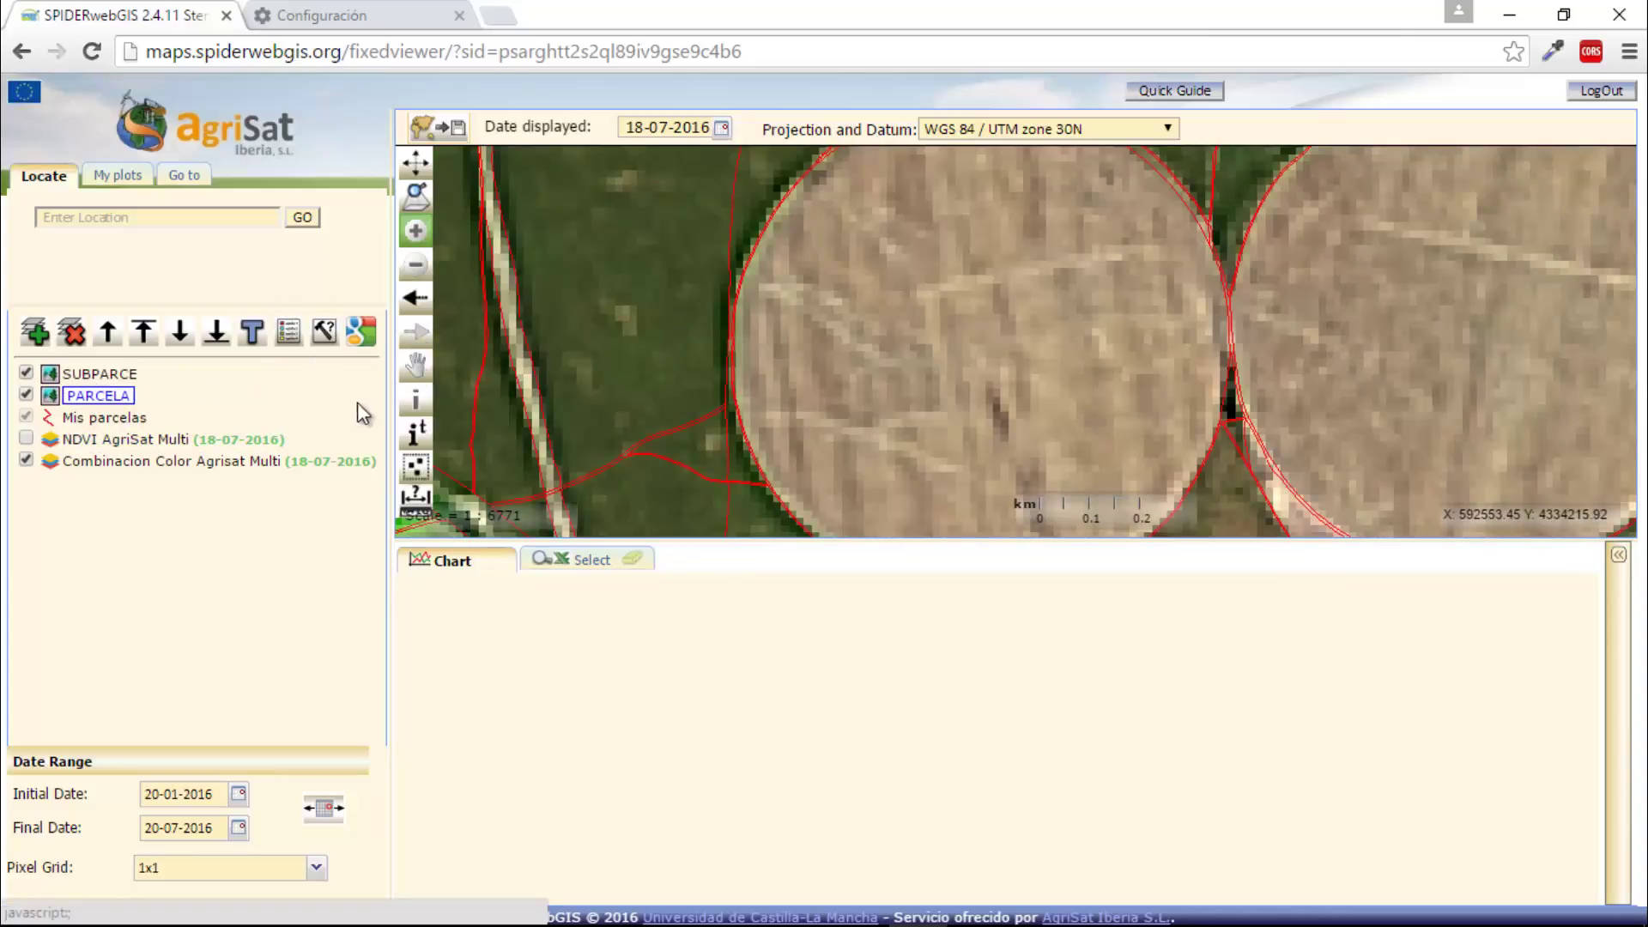
{"action": "left_click", "coordinate": [417, 401]}
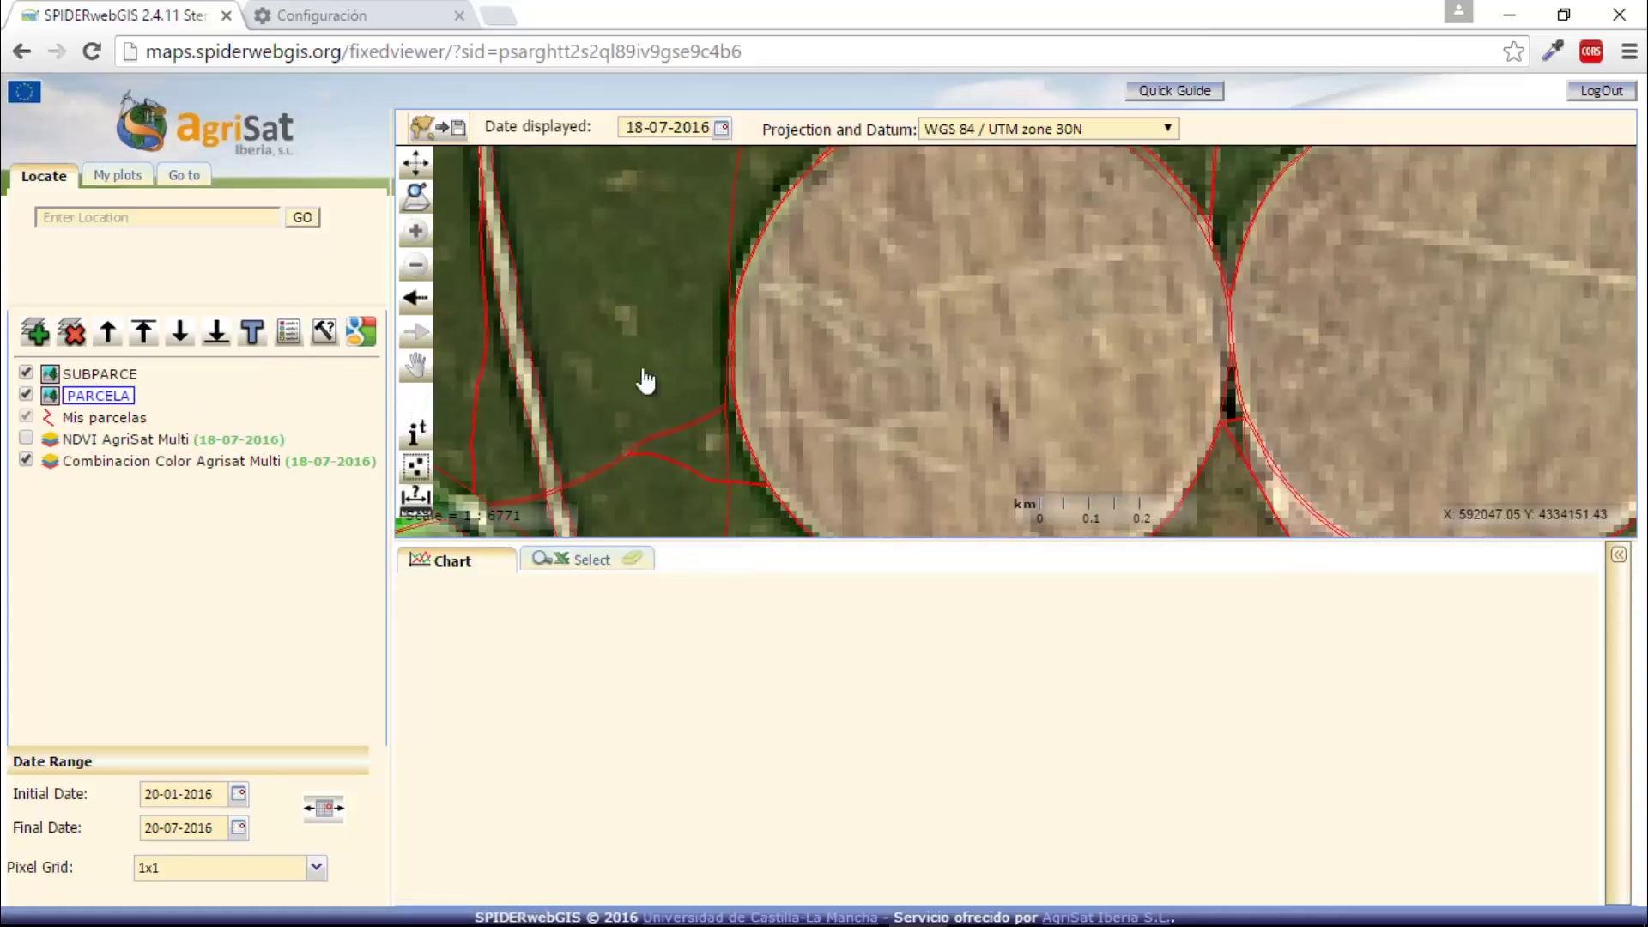
{"action": "left_click", "coordinate": [841, 324]}
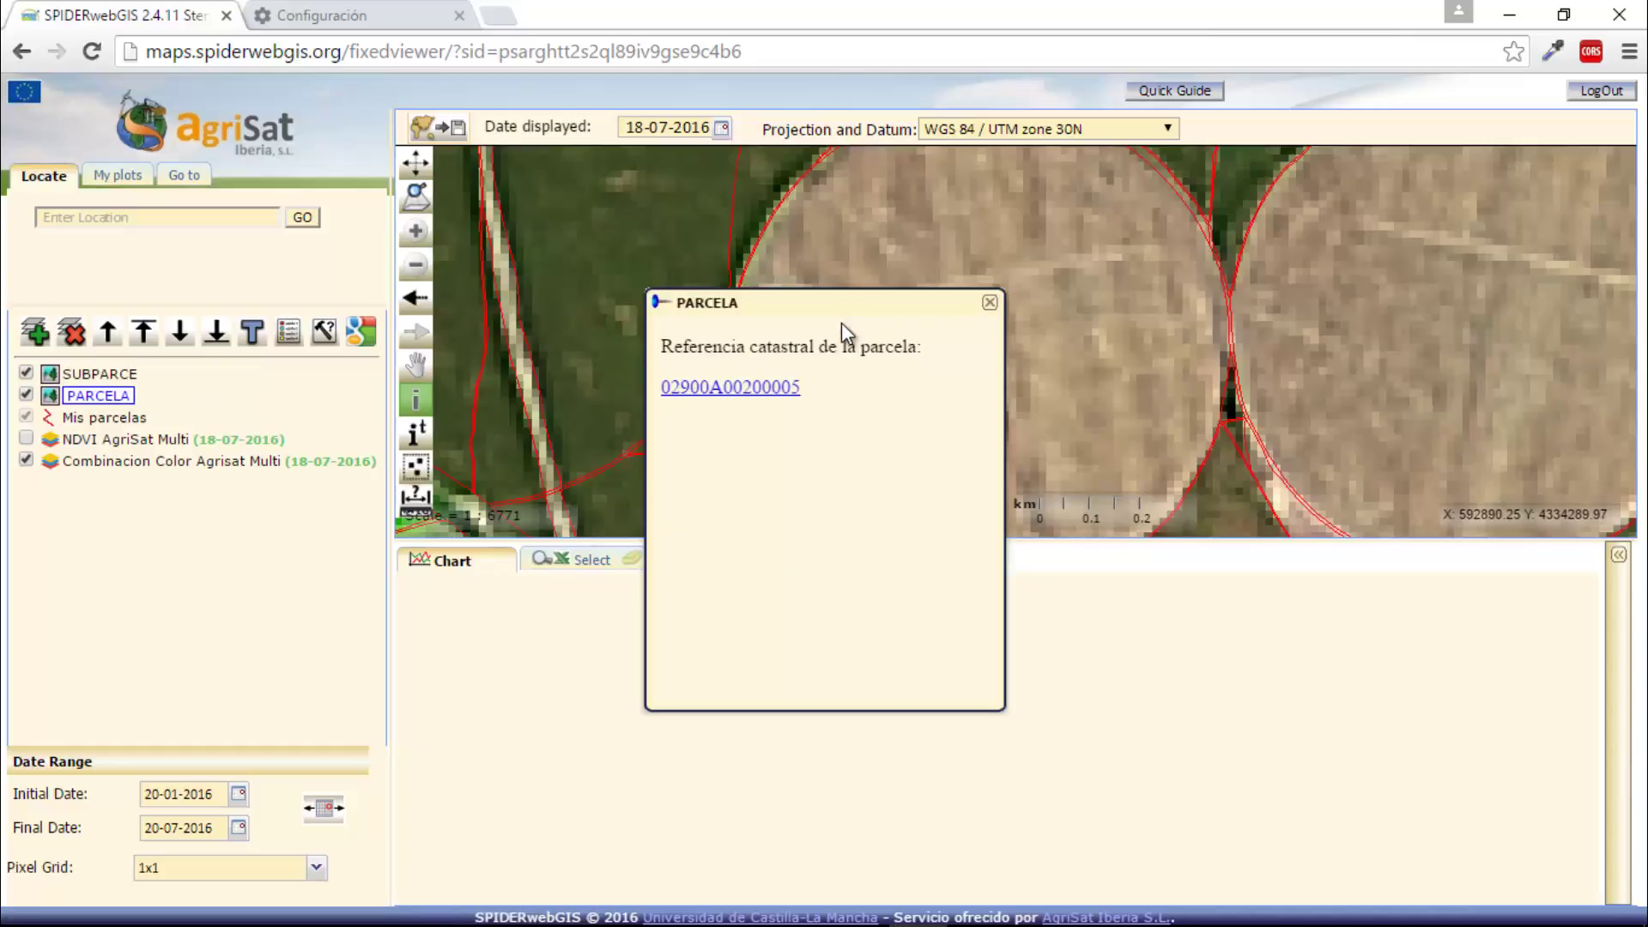
{"action": "left_click", "coordinate": [761, 388]}
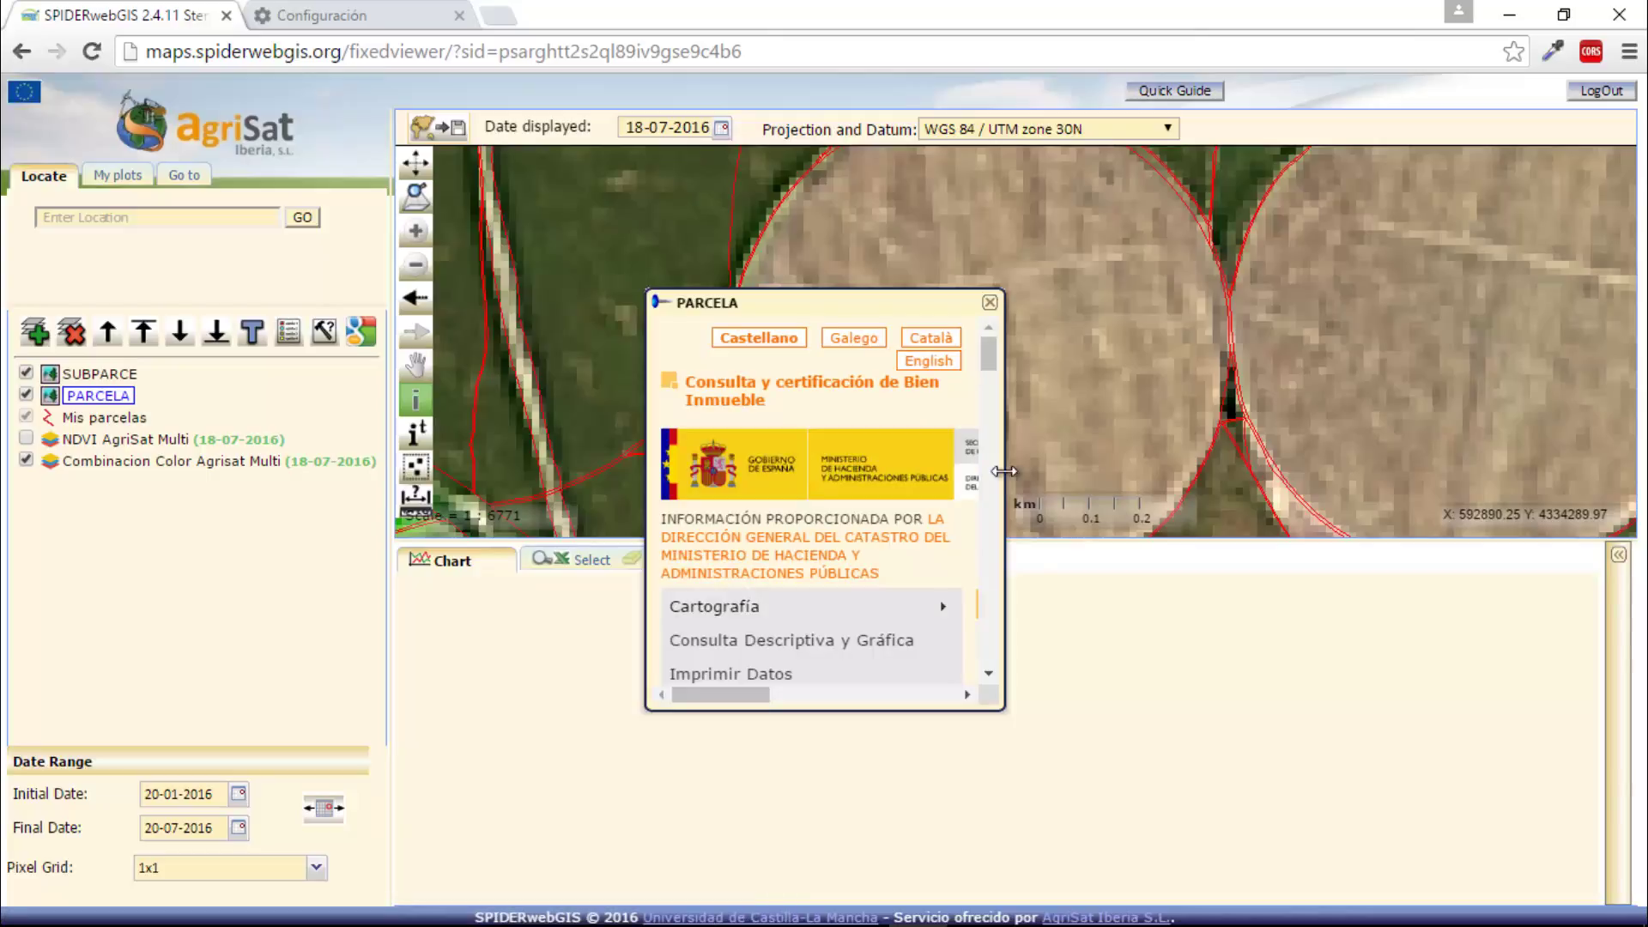
Step: Enlarge and reposition the parcel information window to show the full record and plot sketch
{"action": "left_click_drag", "start_coordinate": [1007, 471], "coordinate": [1565, 443]}
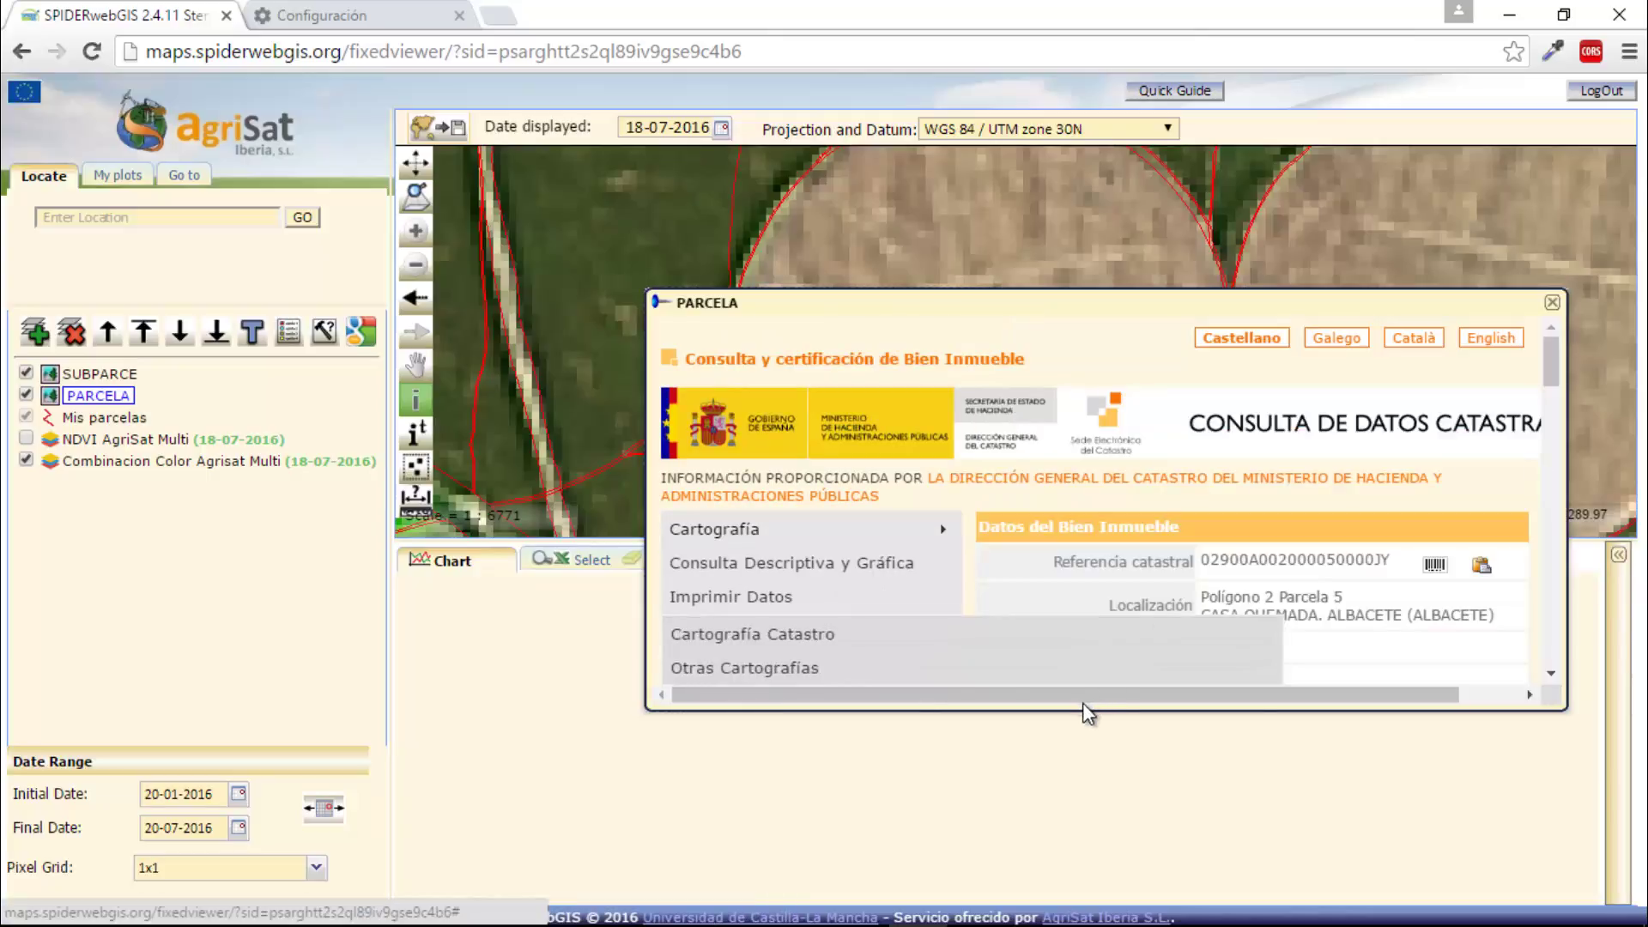
{"action": "left_click_drag", "start_coordinate": [1080, 720], "coordinate": [1058, 889]}
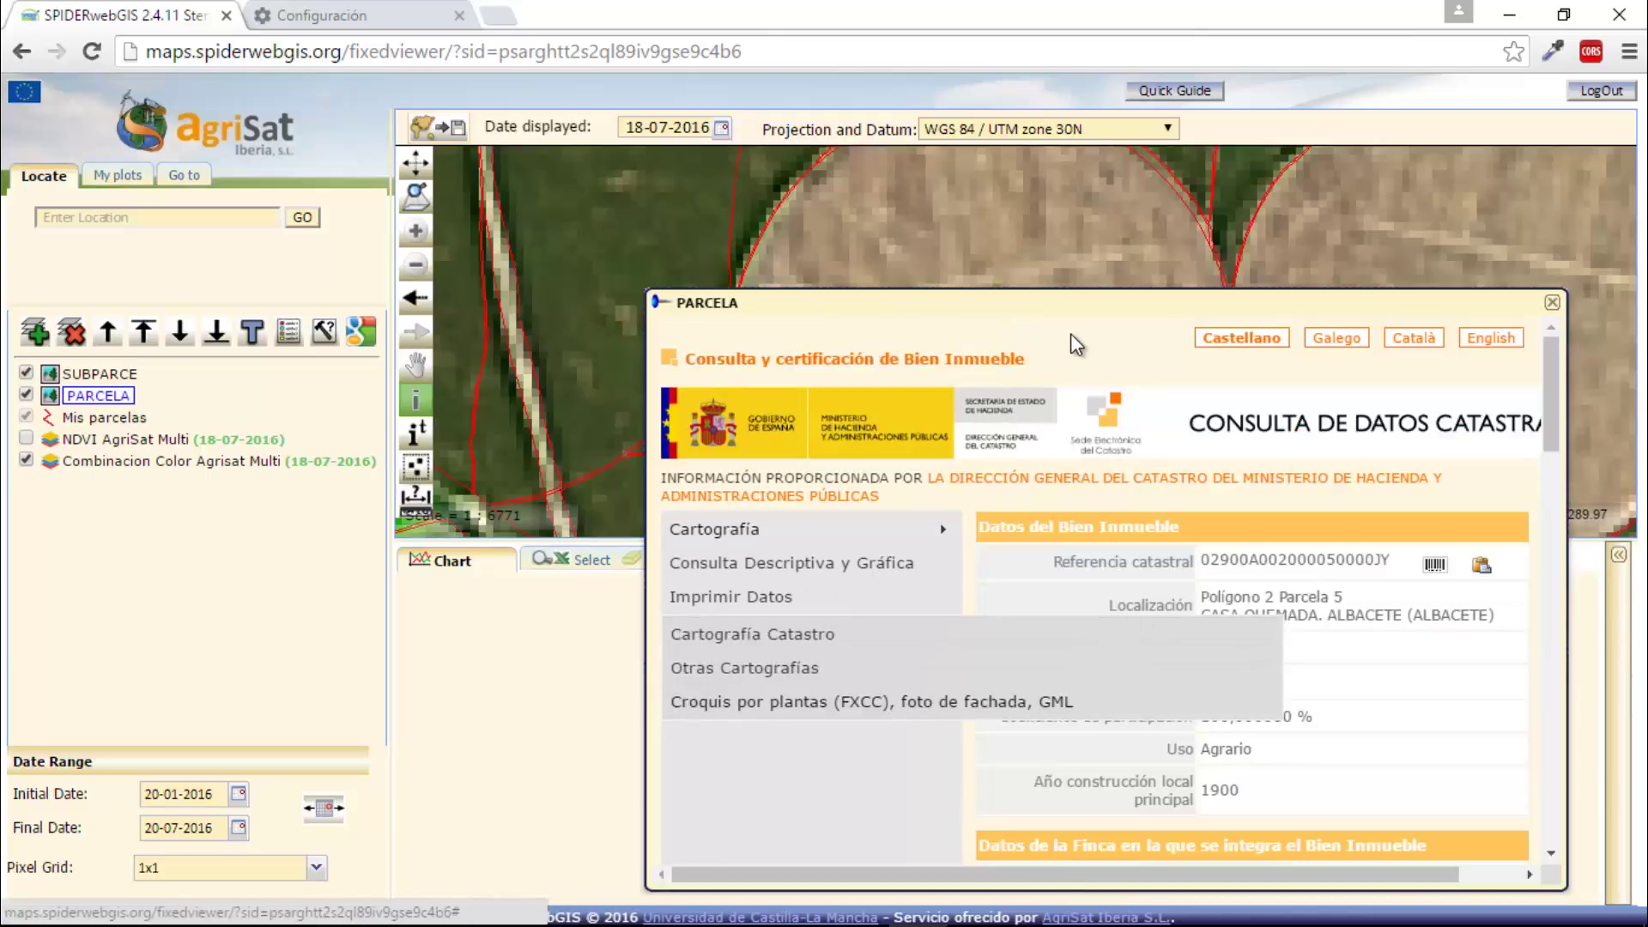
{"action": "left_click_drag", "start_coordinate": [1068, 317], "coordinate": [1014, 151]}
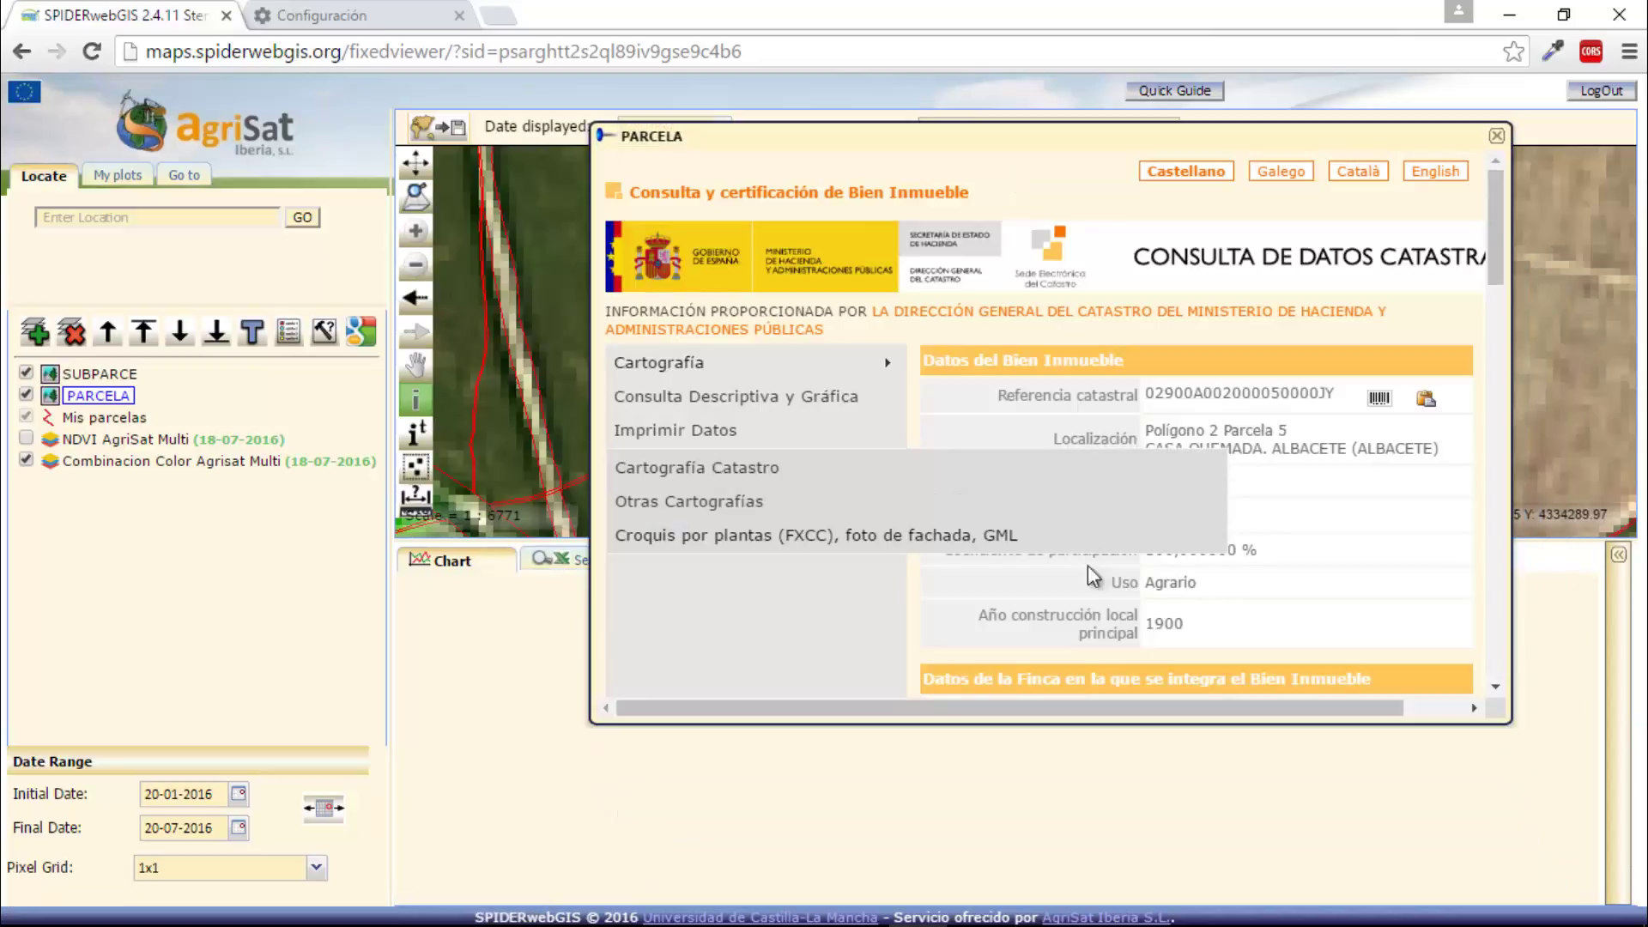
{"action": "left_click_drag", "start_coordinate": [1089, 726], "coordinate": [1056, 869]}
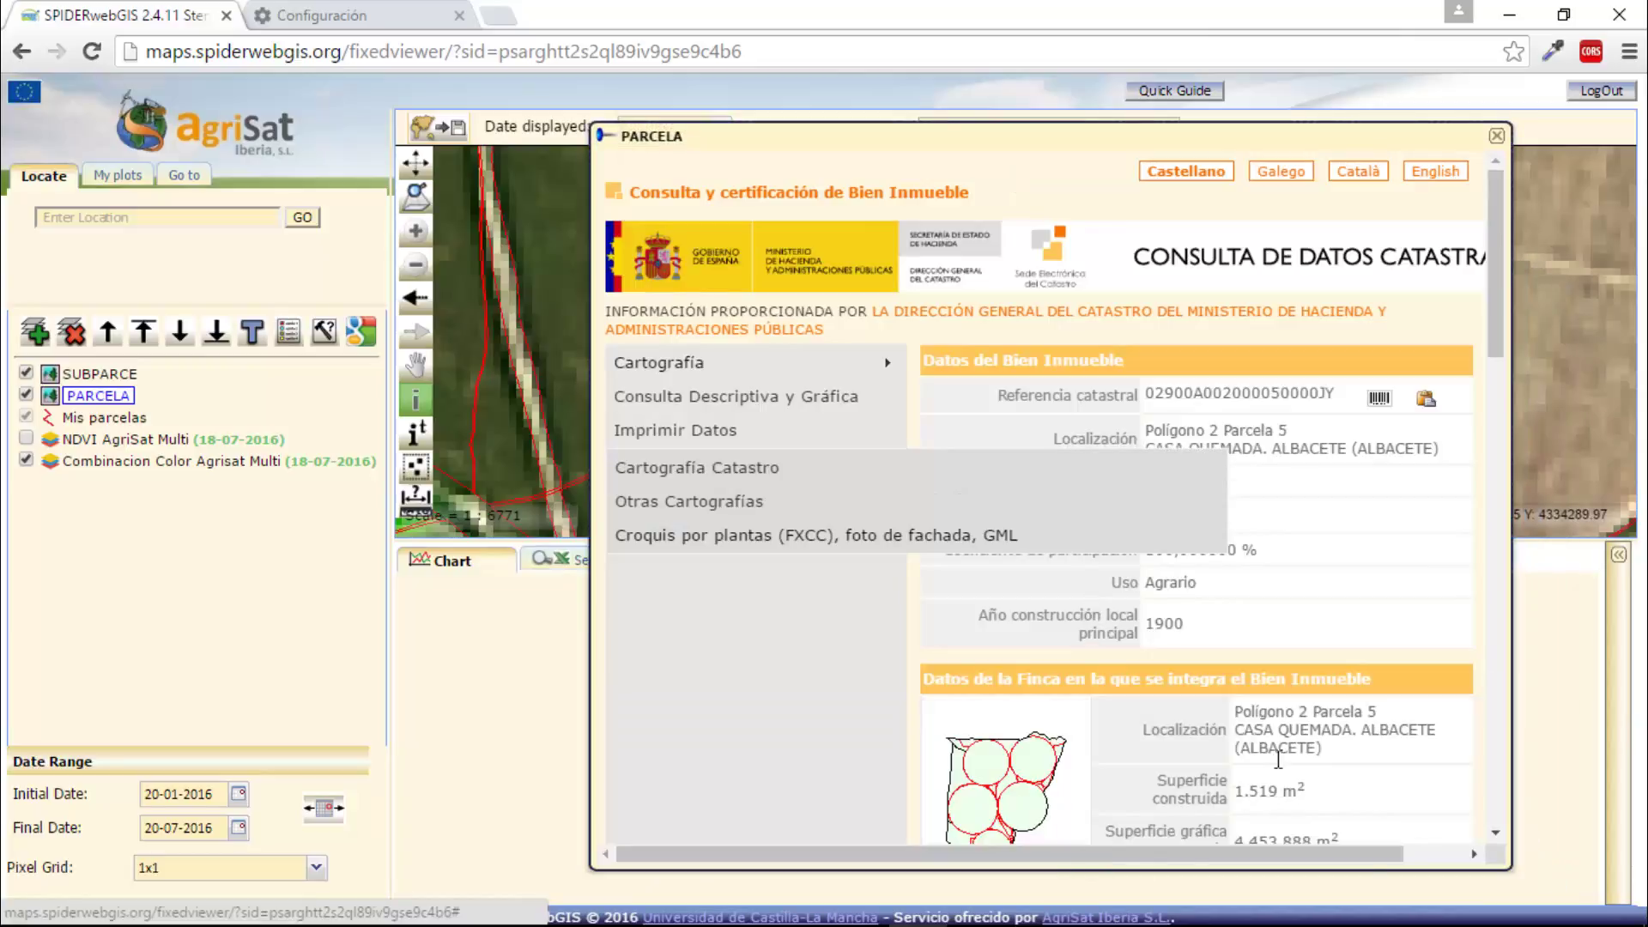
{"action": "left_click_drag", "start_coordinate": [590, 572], "coordinate": [380, 600]}
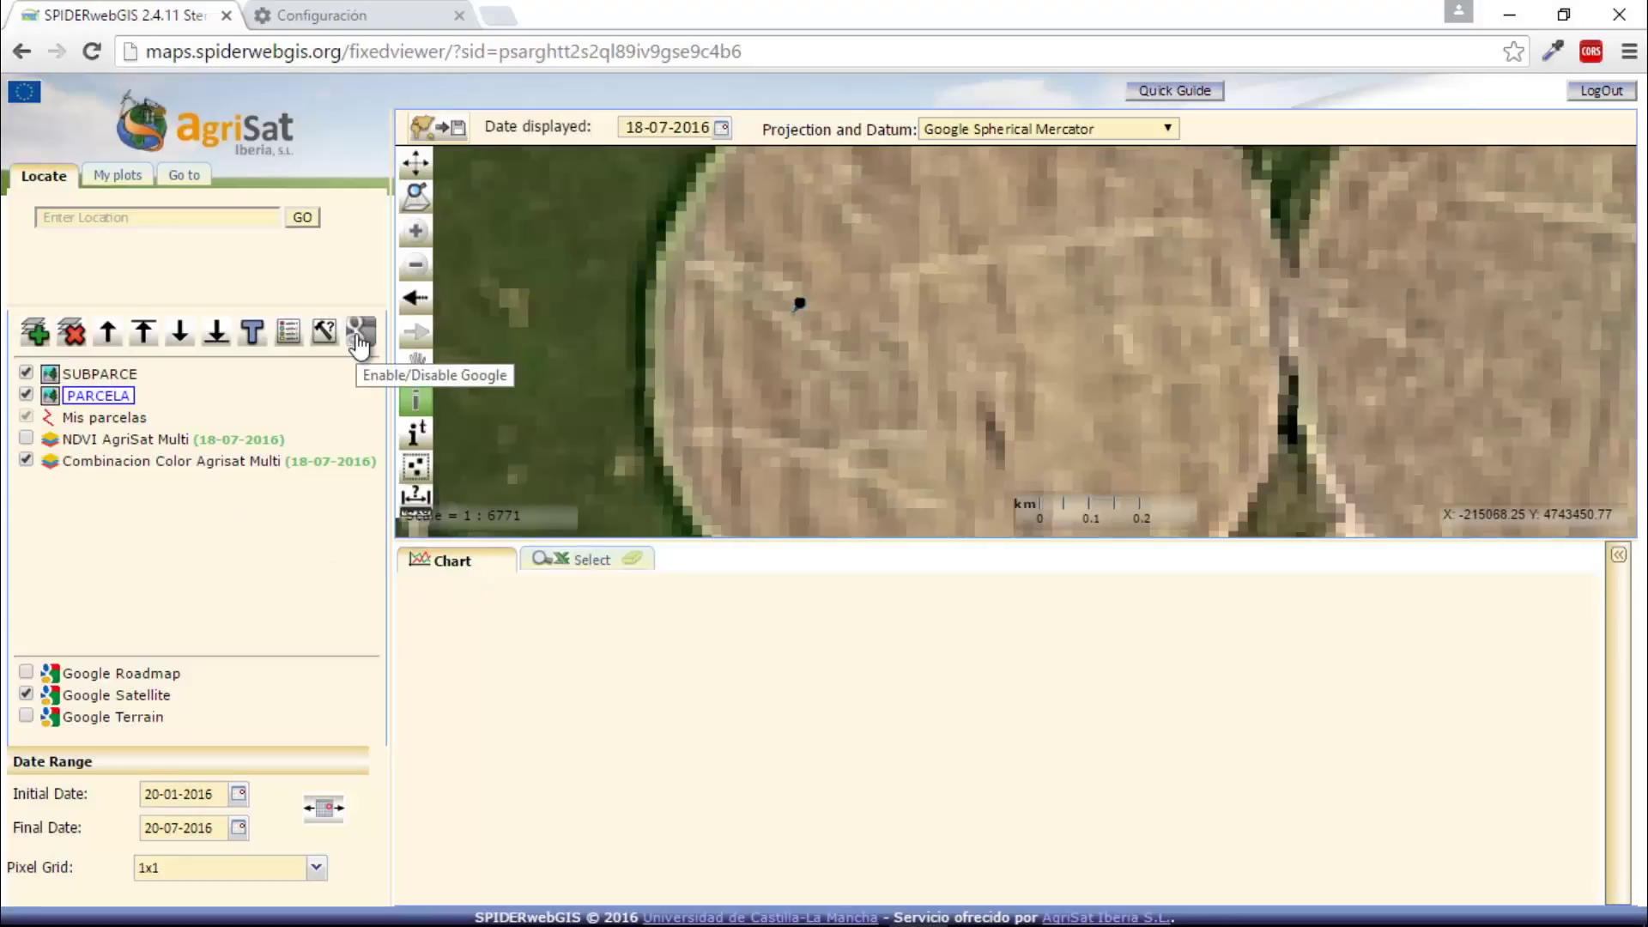
Step: Disable the Google basemaps and reproject the map to WGS 84 / UTM zone 30N
{"action": "left_click", "coordinate": [360, 344]}
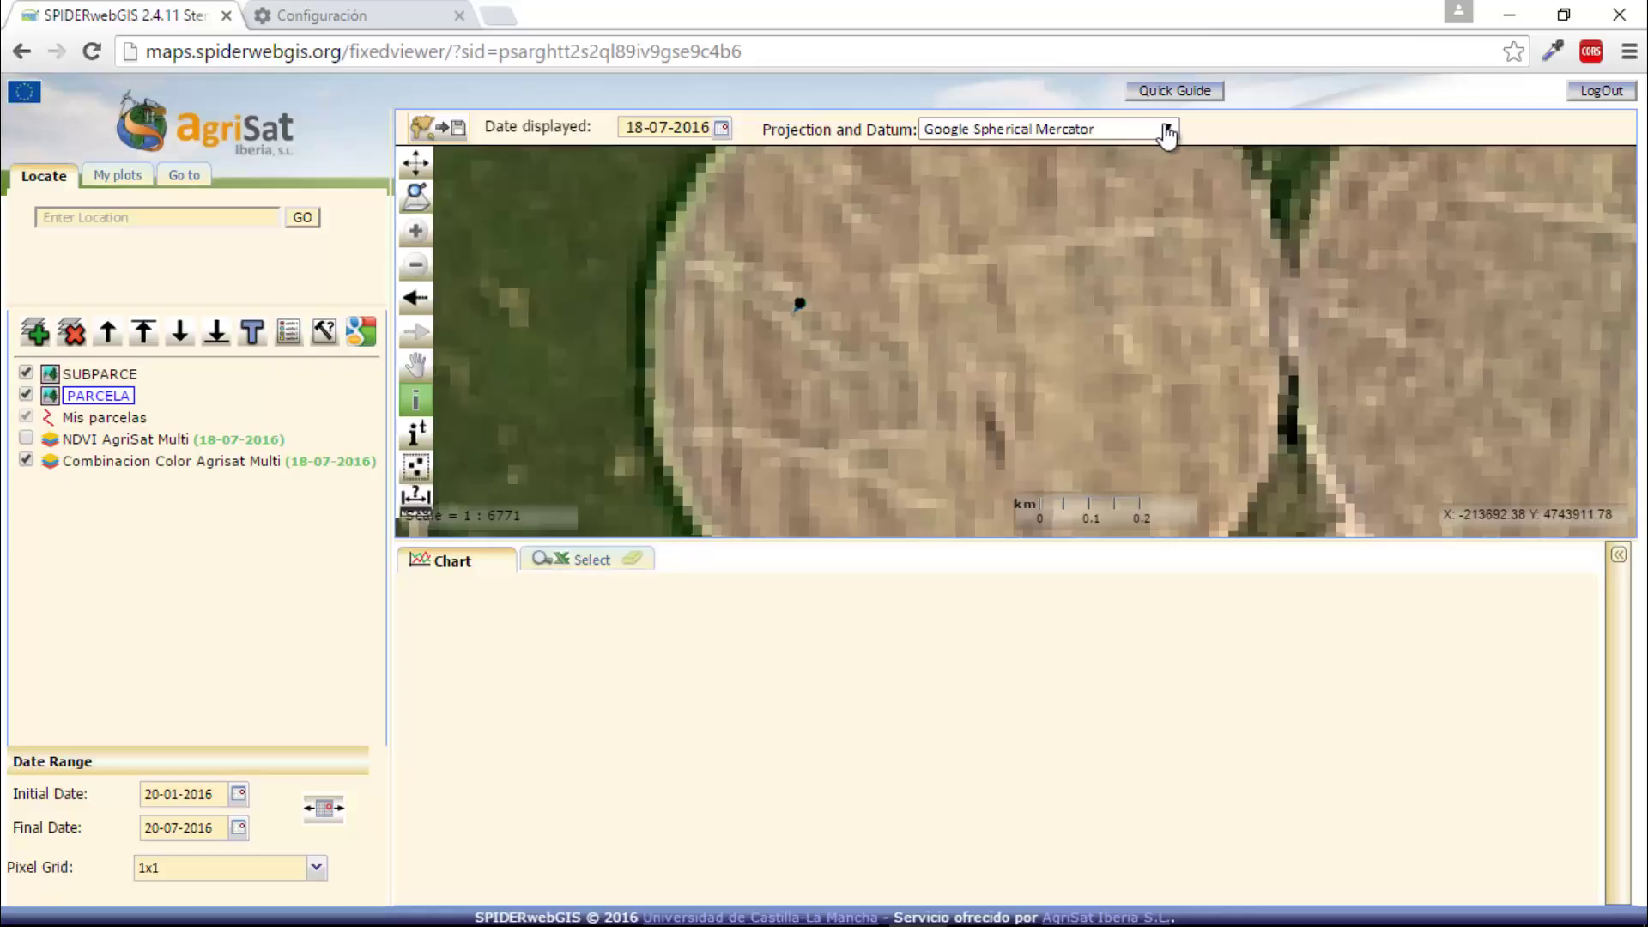
{"action": "left_click", "coordinate": [1167, 128]}
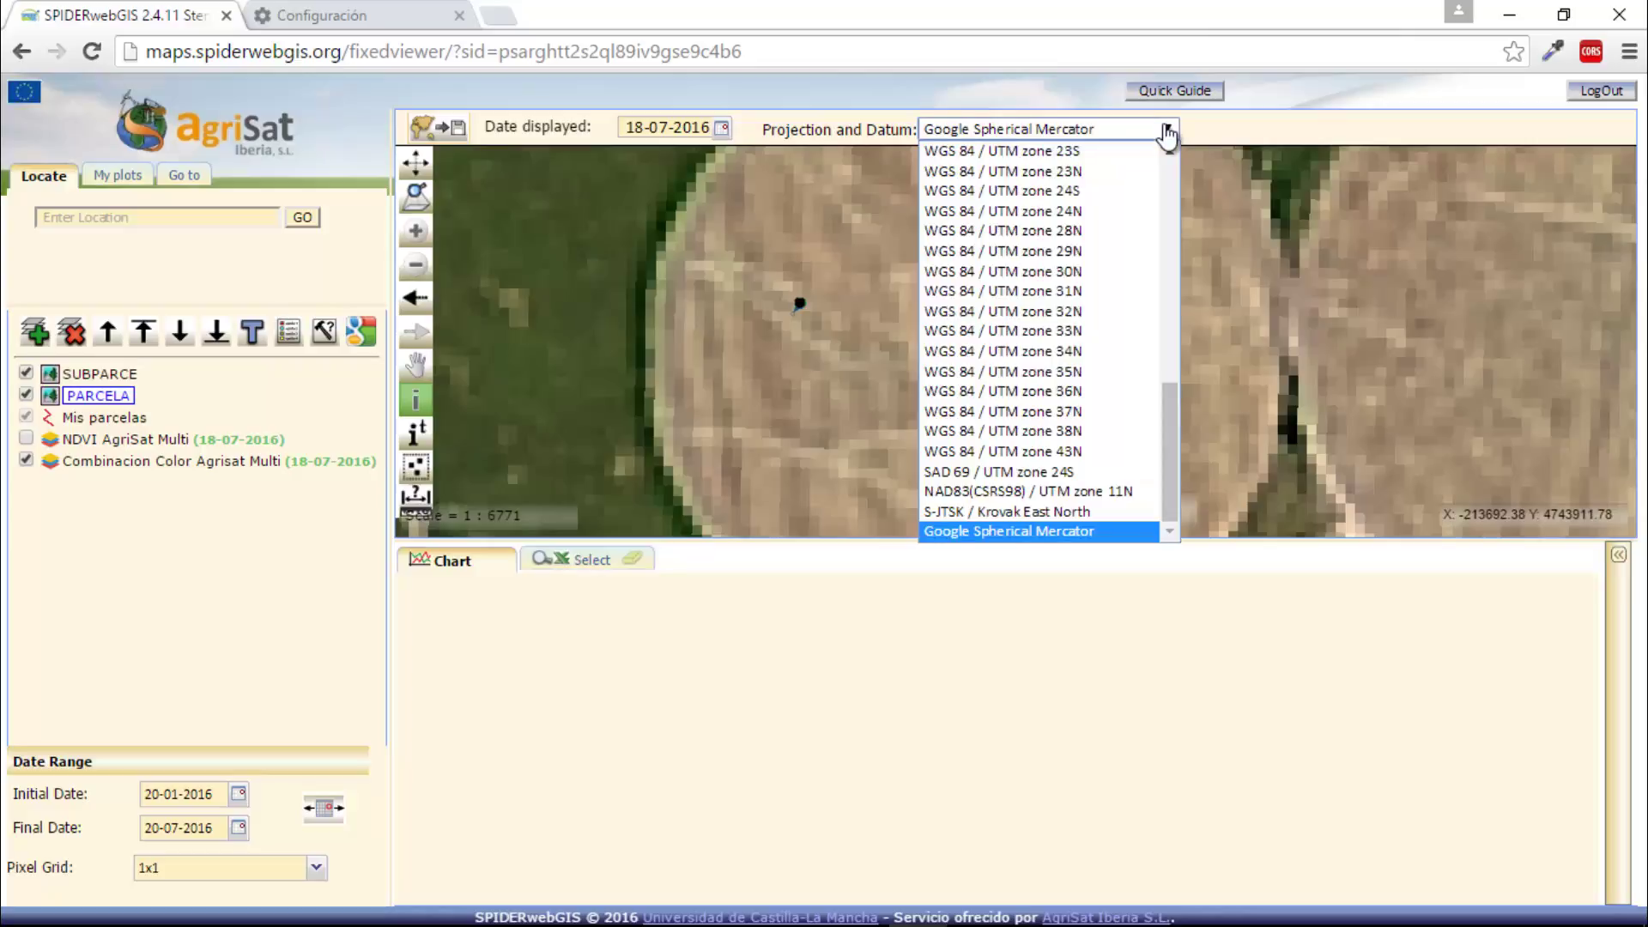
{"action": "left_click", "coordinate": [1080, 273]}
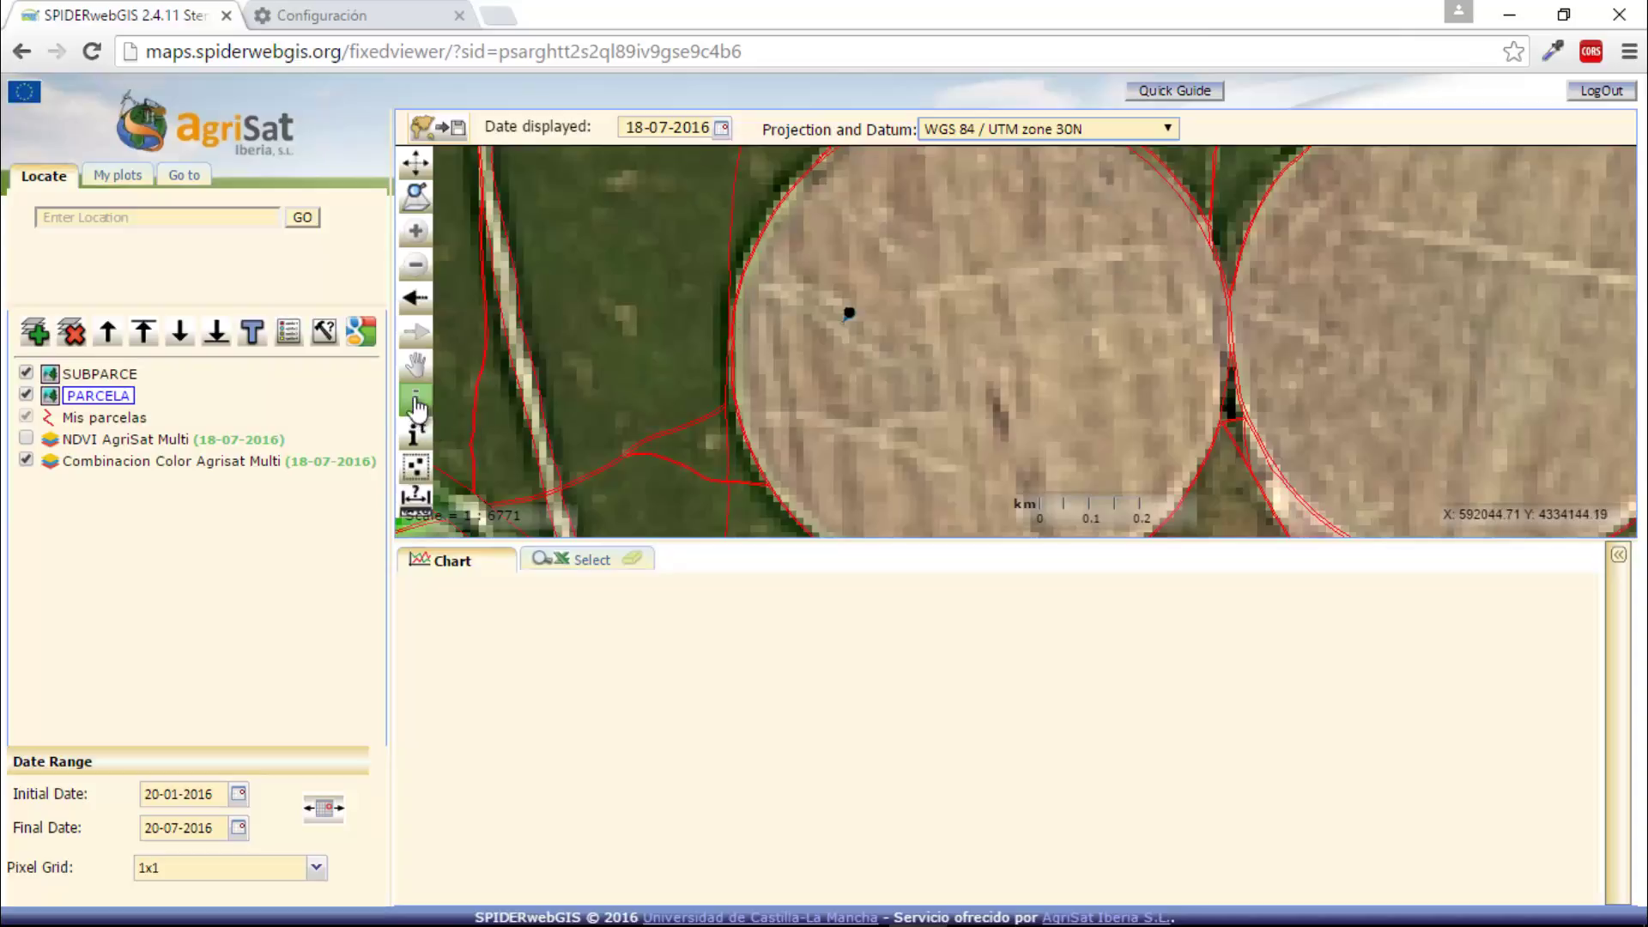
Step: Trace a distance measurement around the round field's edge, giving 1891.41 meters
{"action": "left_click", "coordinate": [415, 501]}
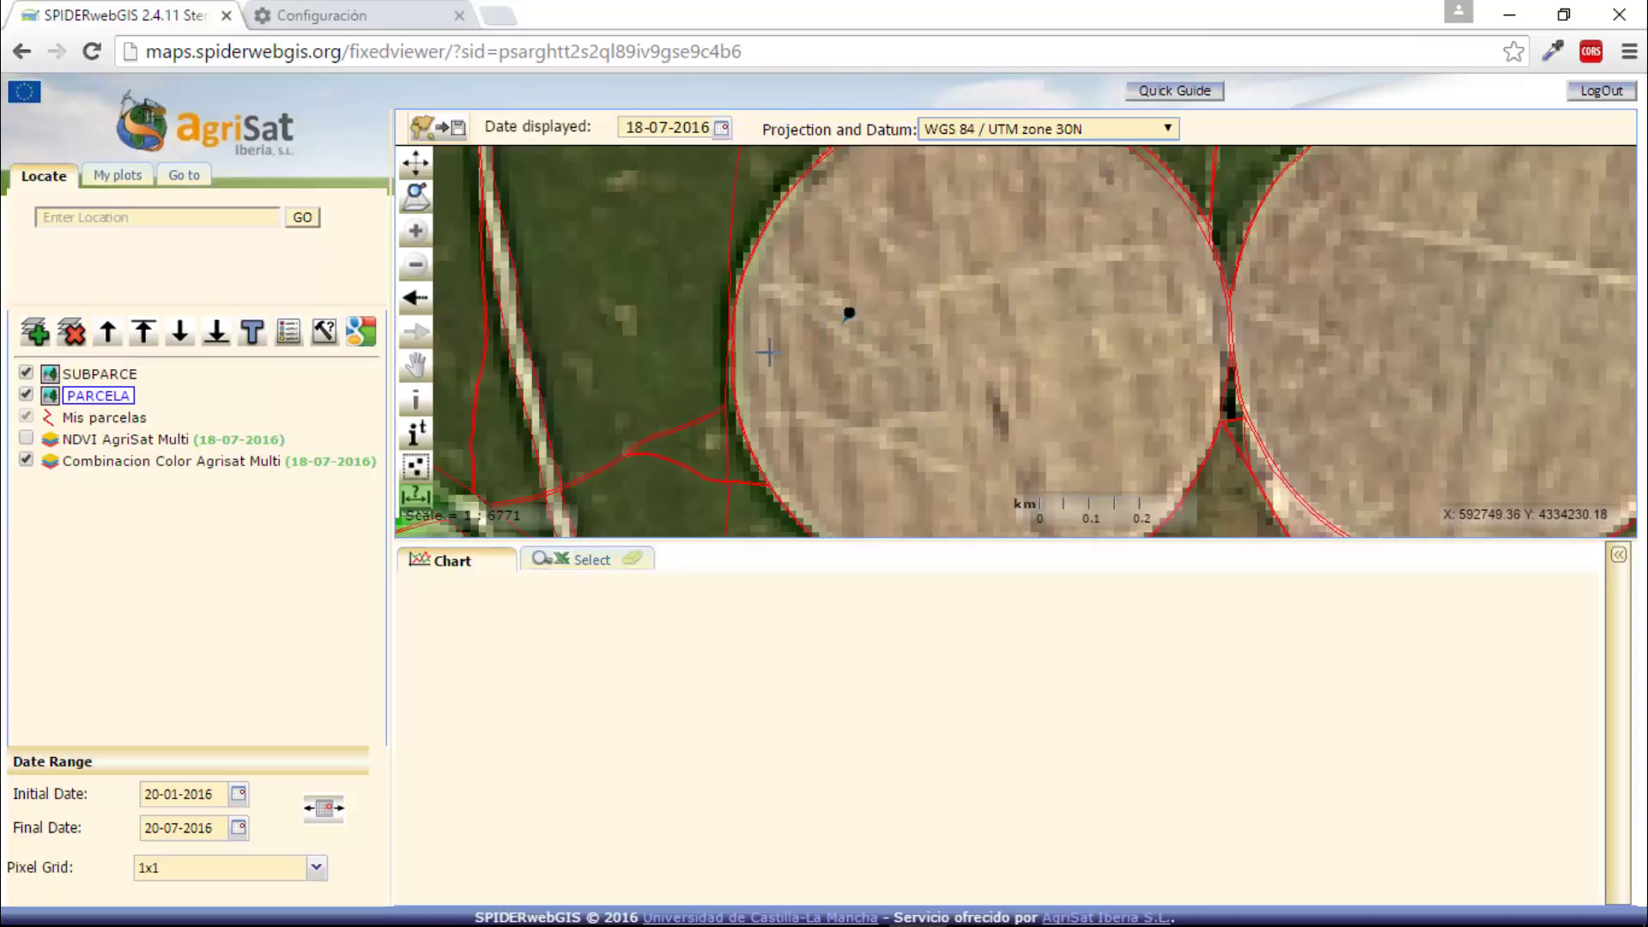
{"action": "left_click", "coordinate": [770, 354]}
{"action": "left_click", "coordinate": [794, 268]}
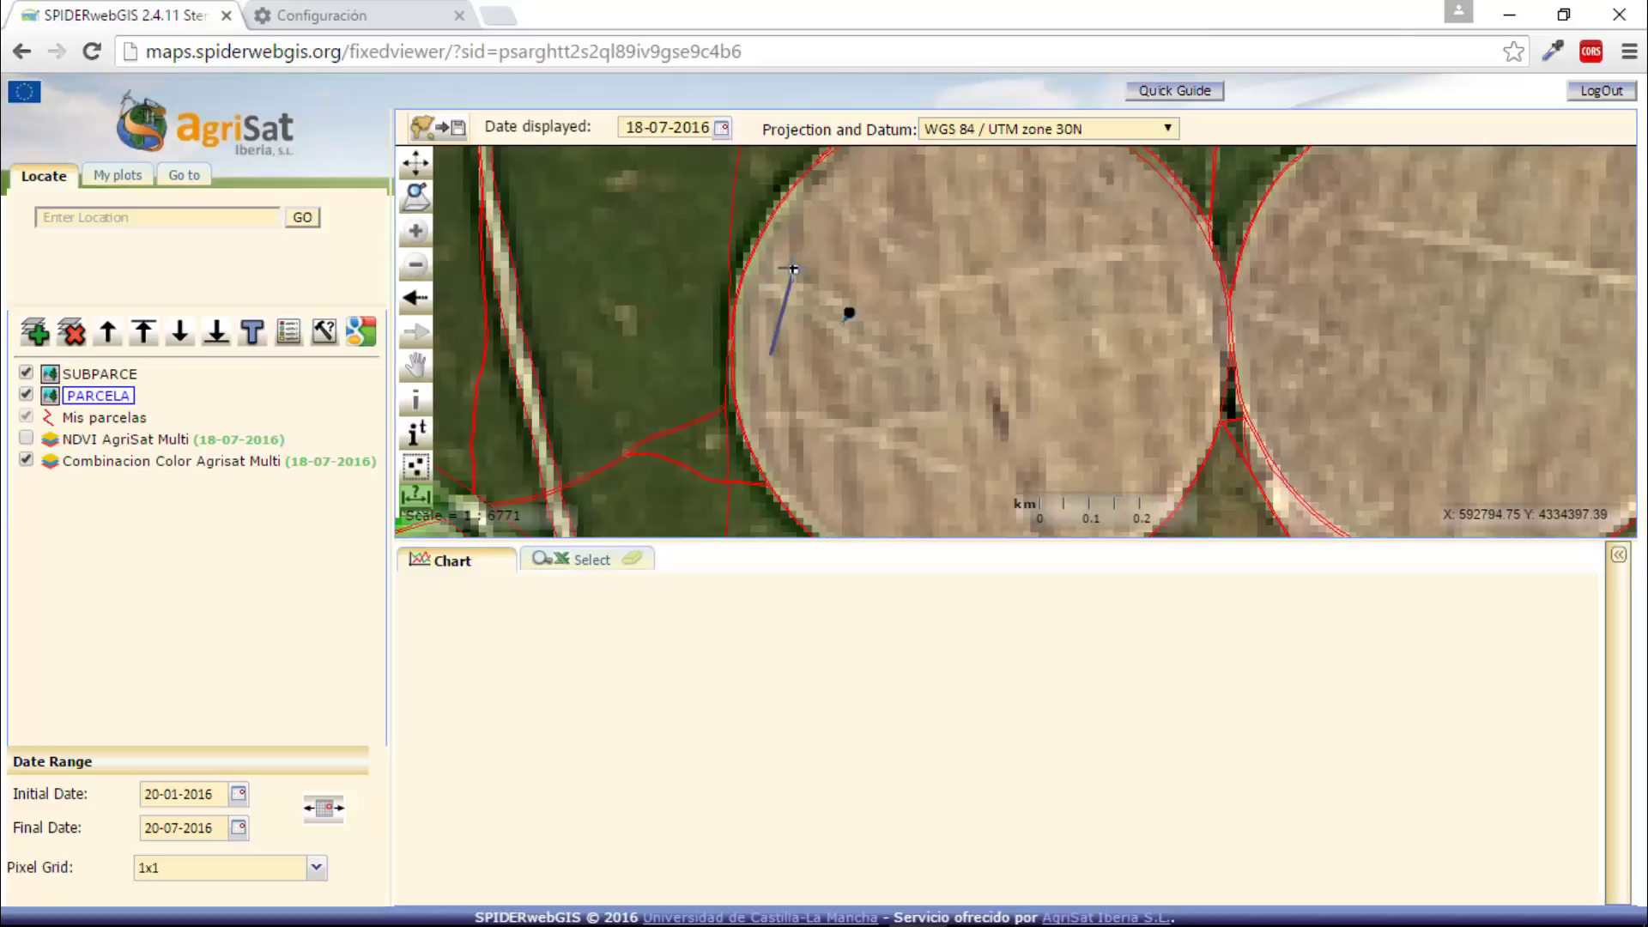
{"action": "left_click", "coordinate": [957, 215]}
{"action": "left_click", "coordinate": [1084, 267]}
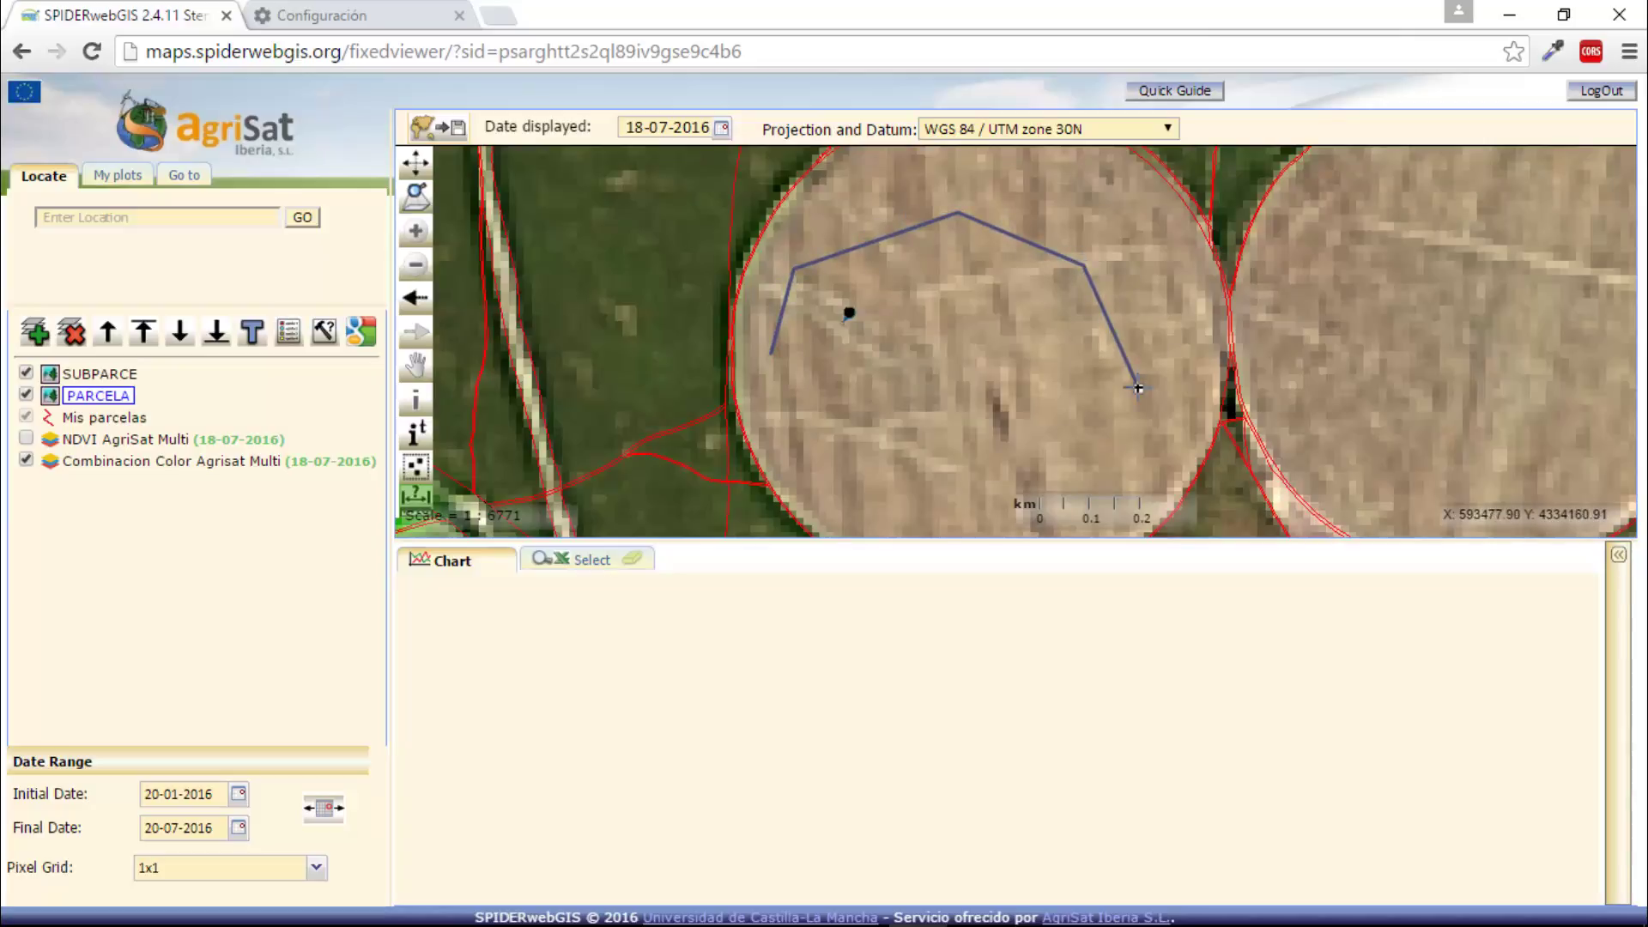
{"action": "left_click", "coordinate": [1137, 388]}
{"action": "left_click", "coordinate": [1124, 492]}
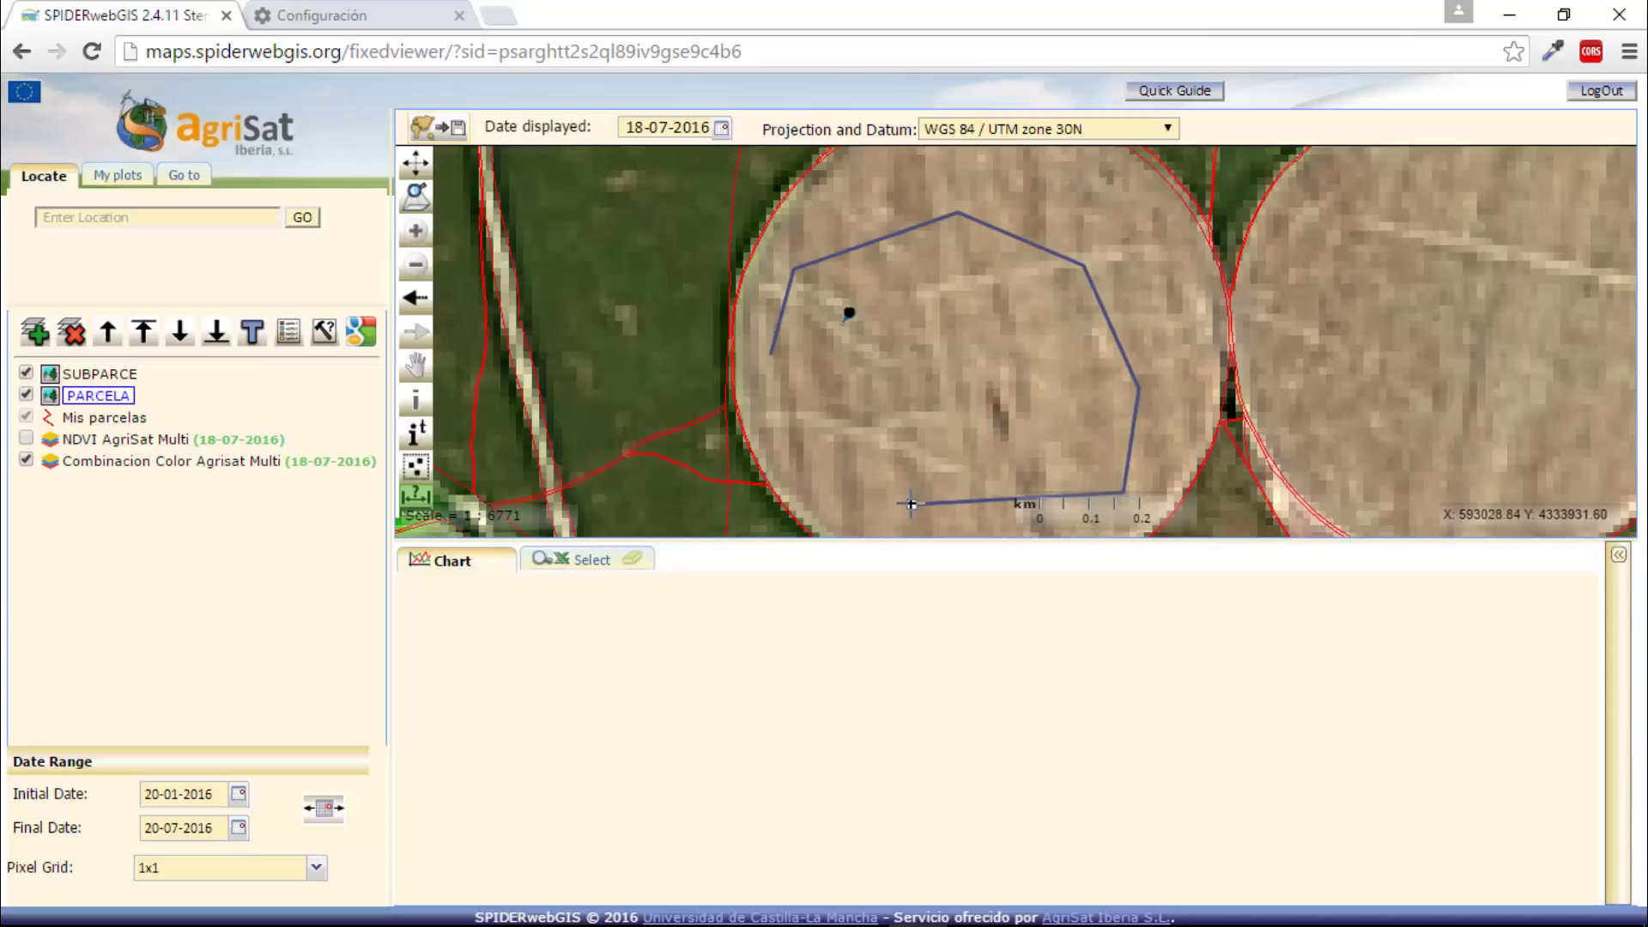
{"action": "left_click", "coordinate": [912, 504]}
{"action": "double_click", "coordinate": [820, 449]}
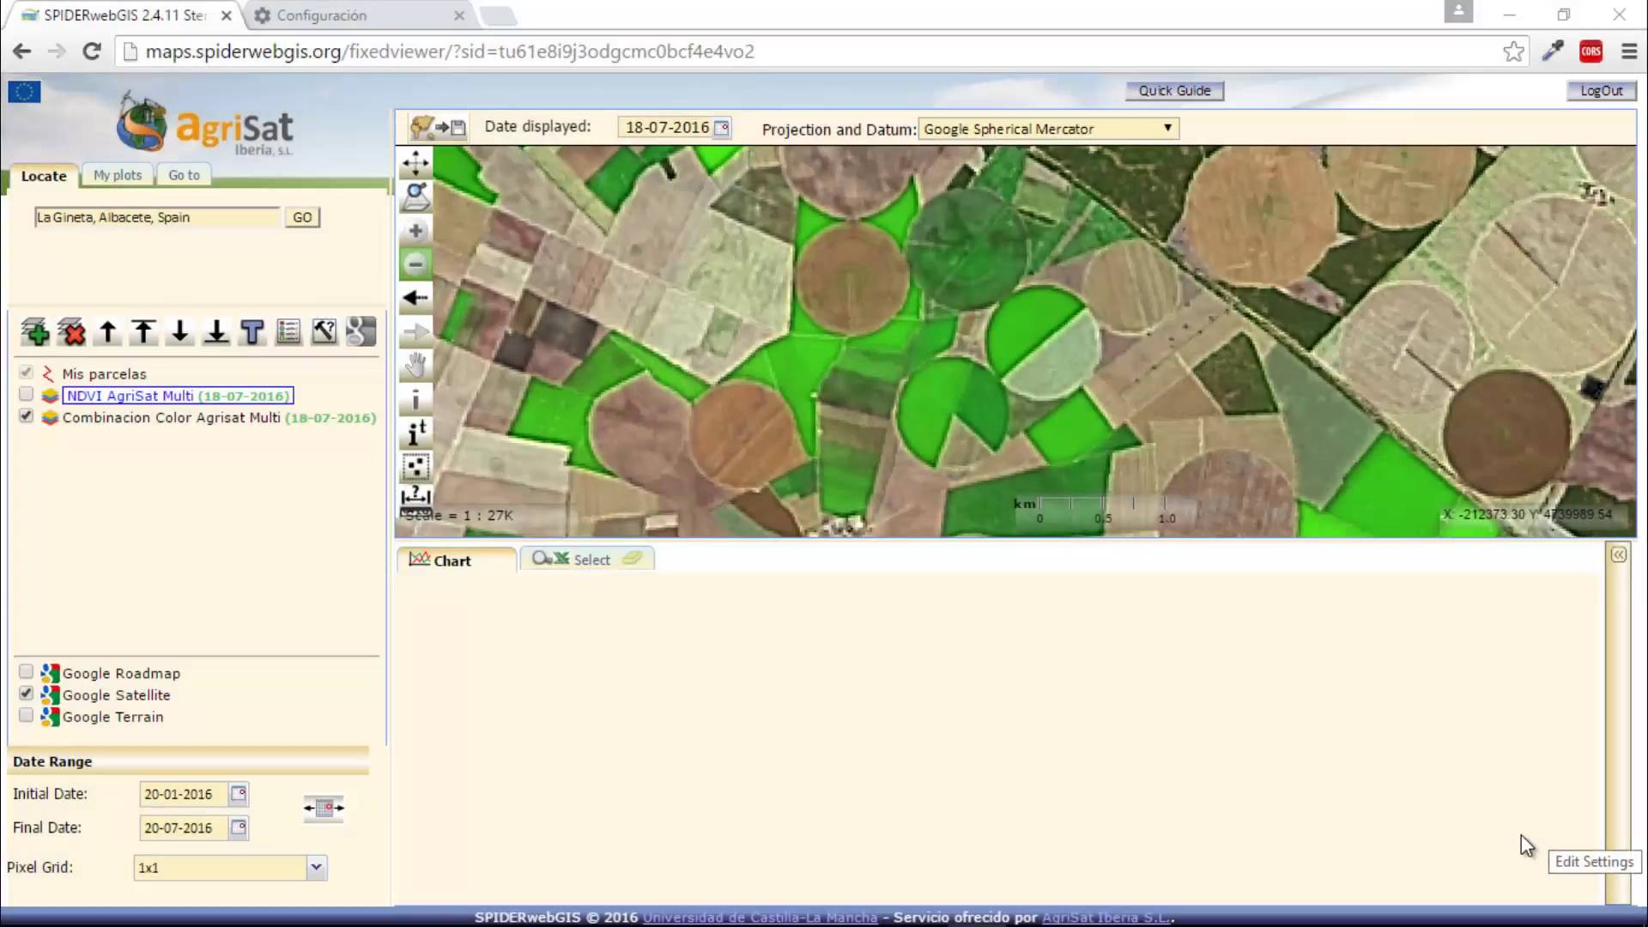
Step: Save the map at viewer size as a georeferenced image, captura (3).tif
{"action": "left_click", "coordinate": [453, 133]}
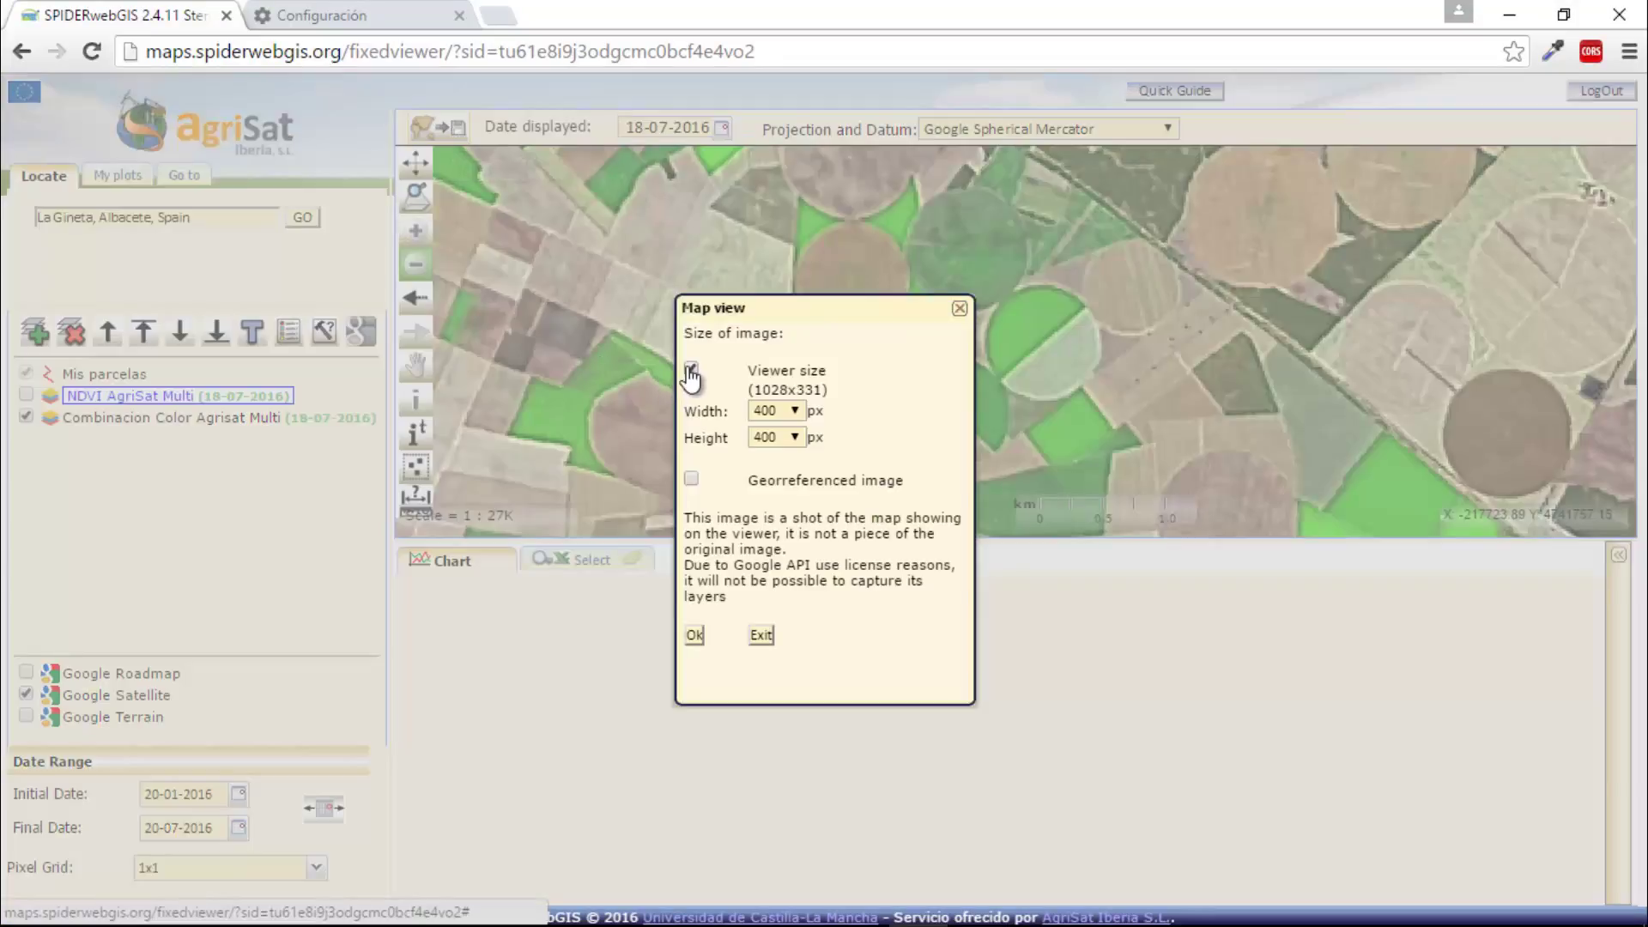
{"action": "left_click", "coordinate": [692, 479]}
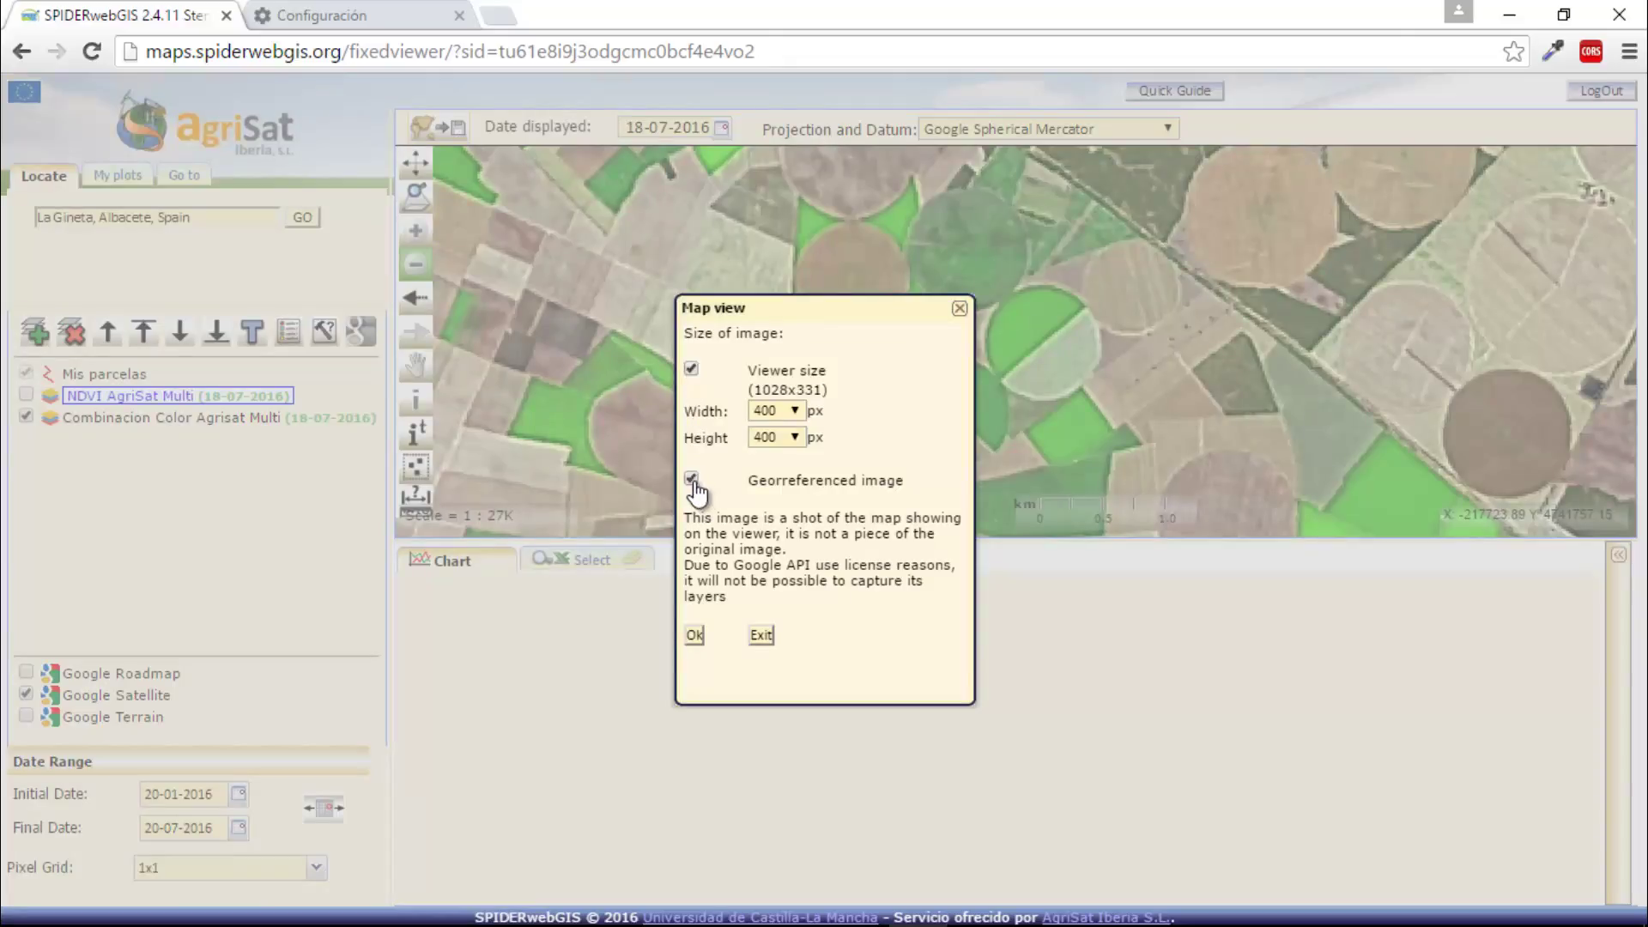
{"action": "left_click", "coordinate": [694, 635]}
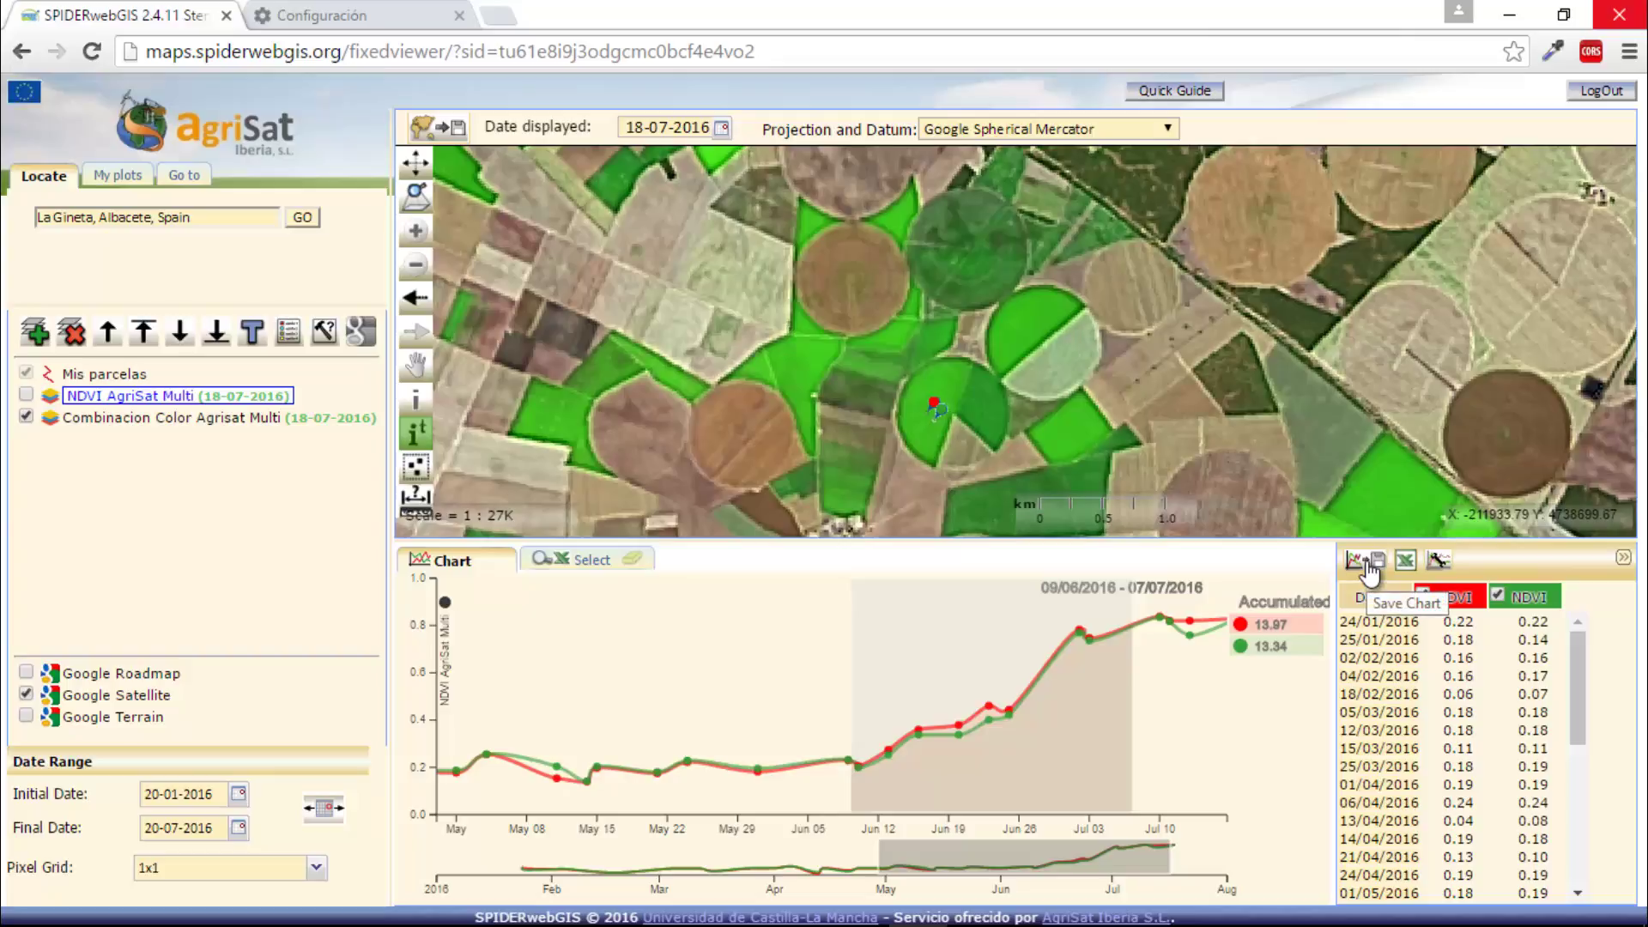
Step: Save the NDVI chart as graphics (5).png and view it in the photo viewer
{"action": "left_click", "coordinate": [1369, 565]}
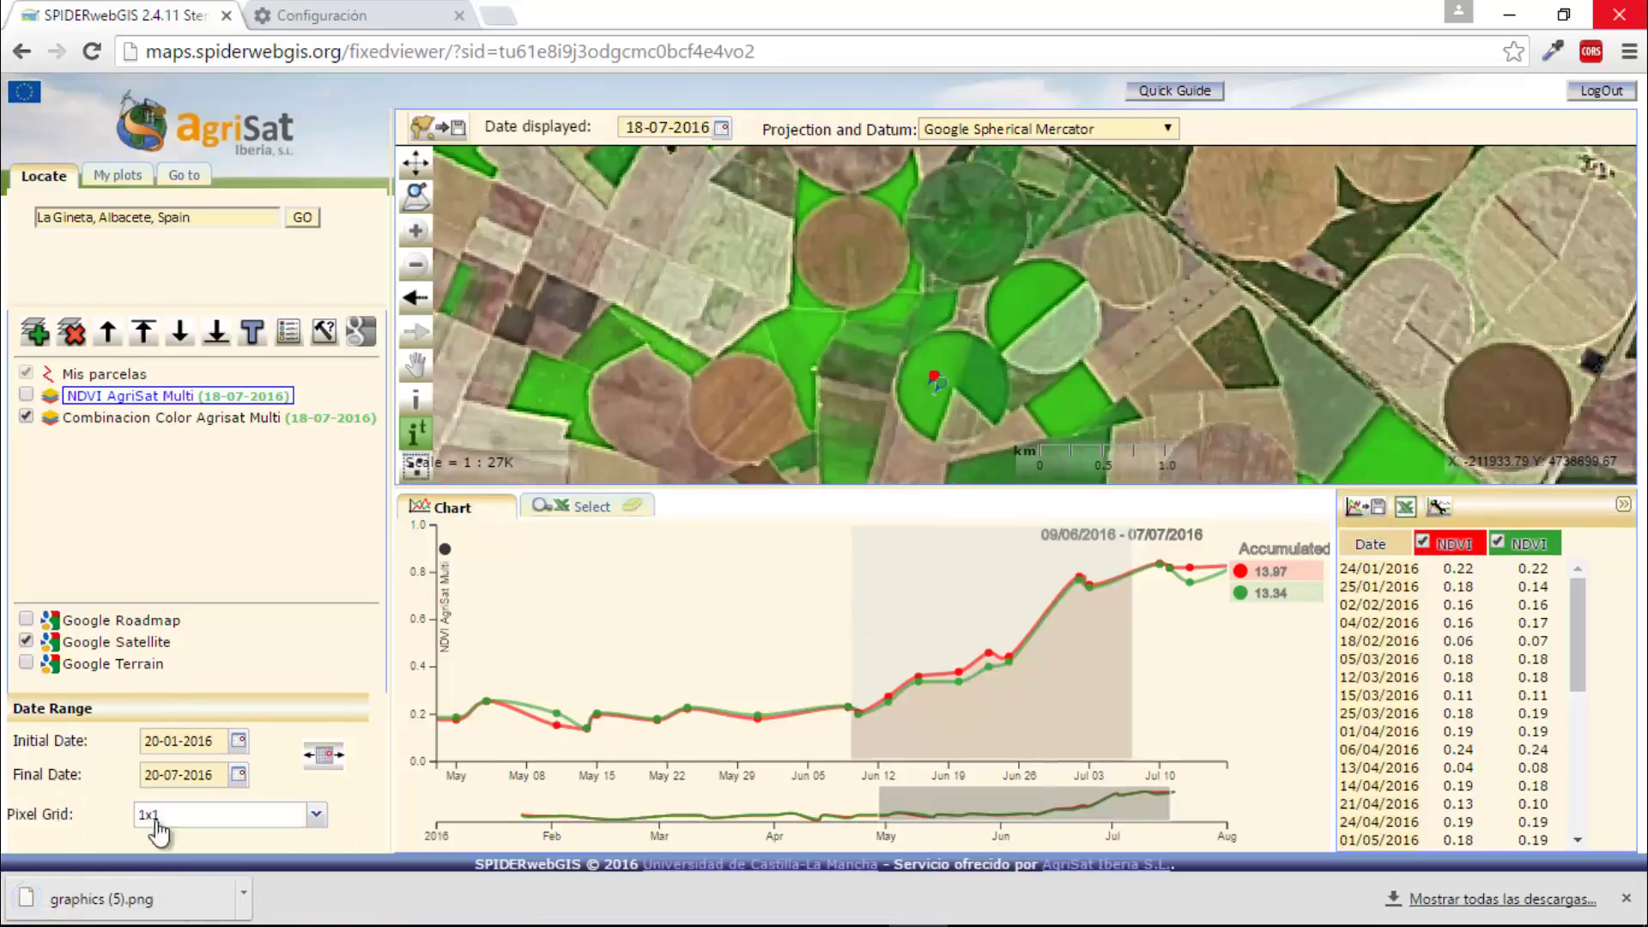
{"action": "left_click", "coordinate": [103, 899]}
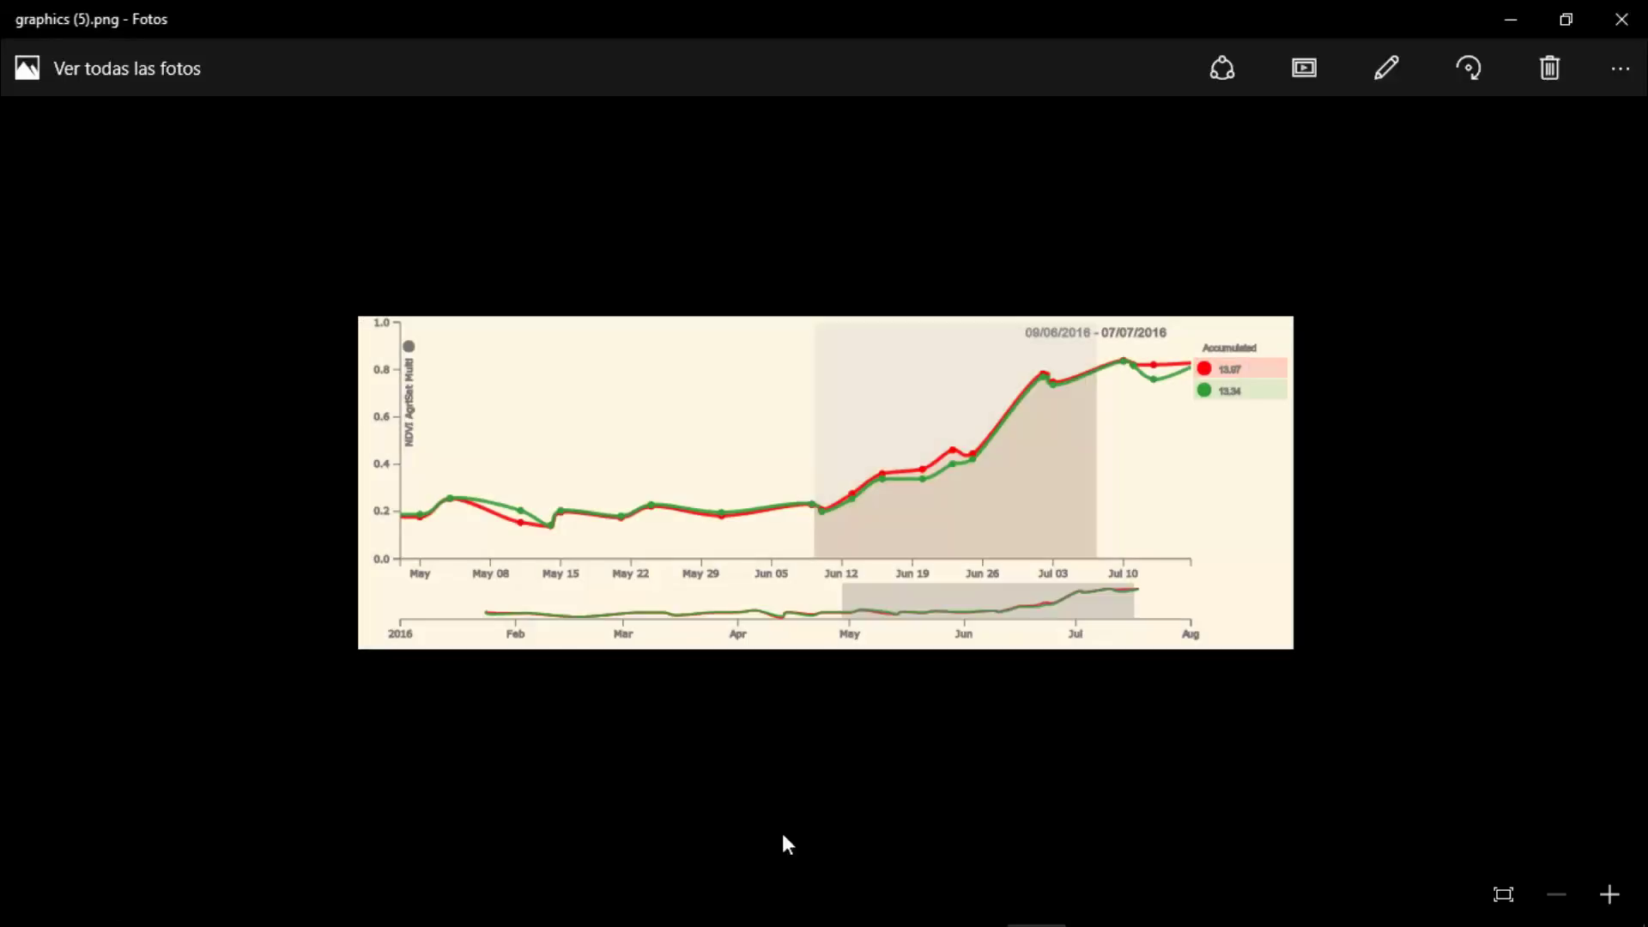
{"action": "left_click", "coordinate": [1622, 19]}
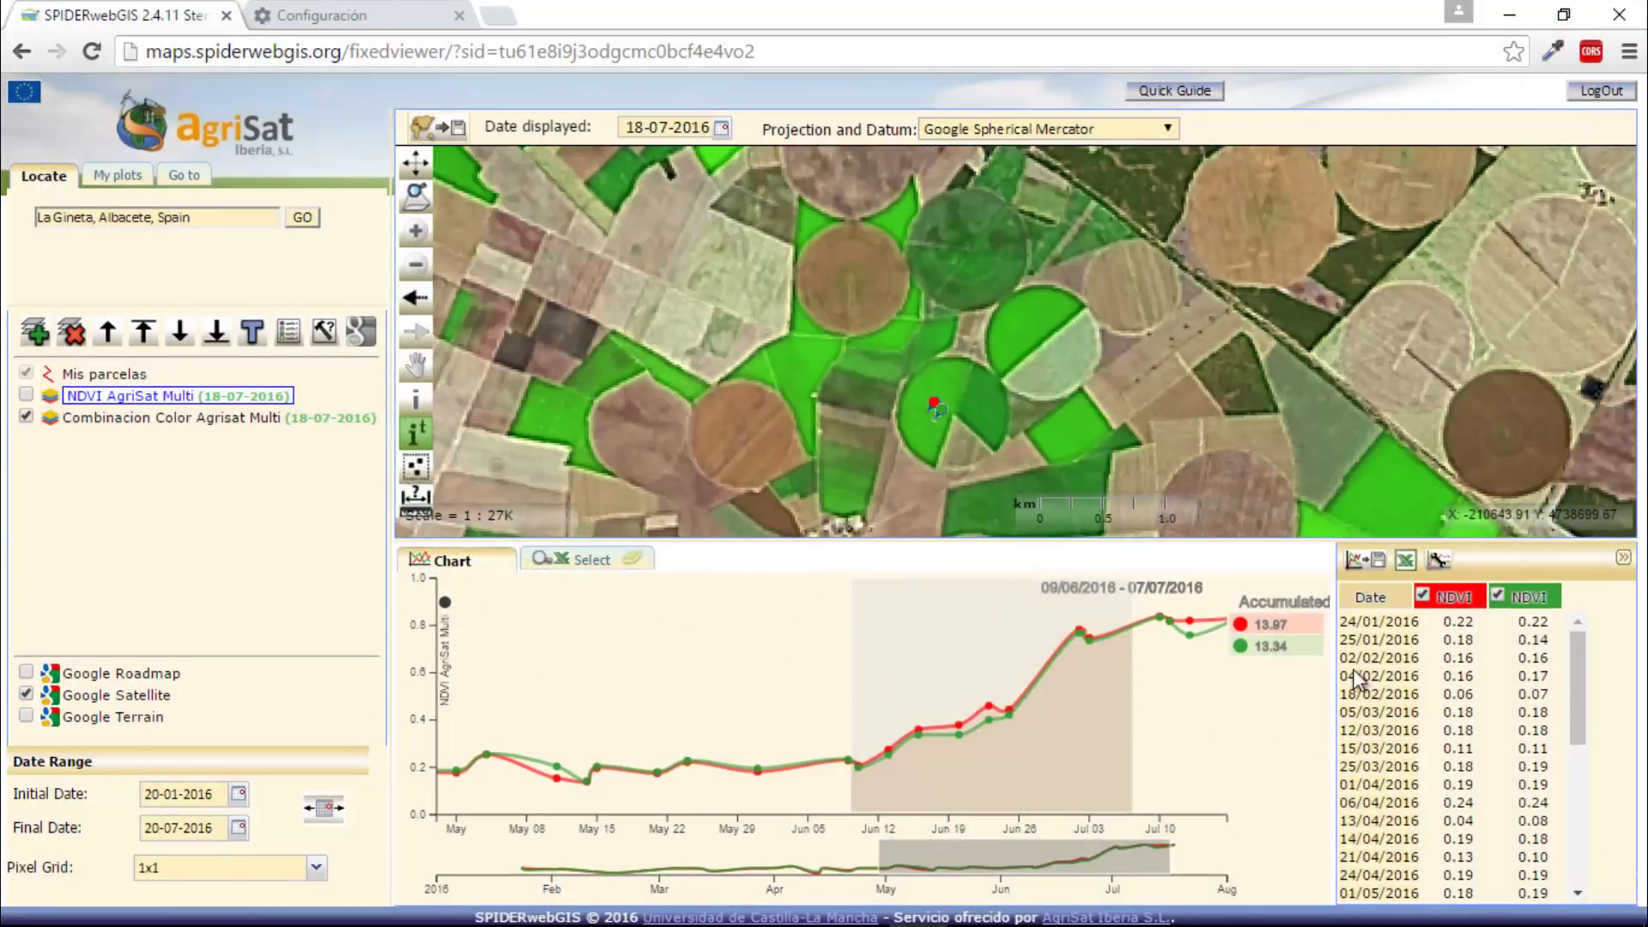